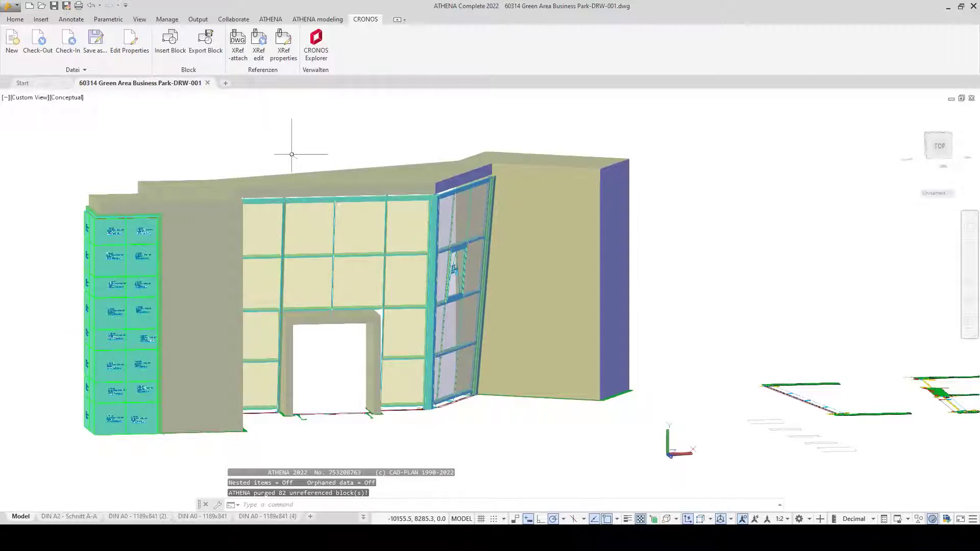
# Step: Display the 3D building model in the Shaded visual style
pyautogui.click(308, 21)
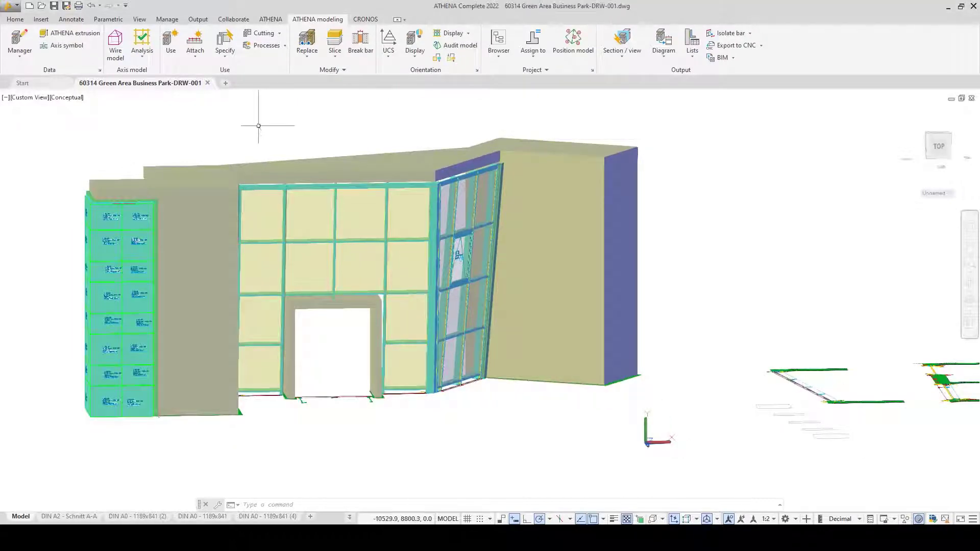
pyautogui.click(66, 98)
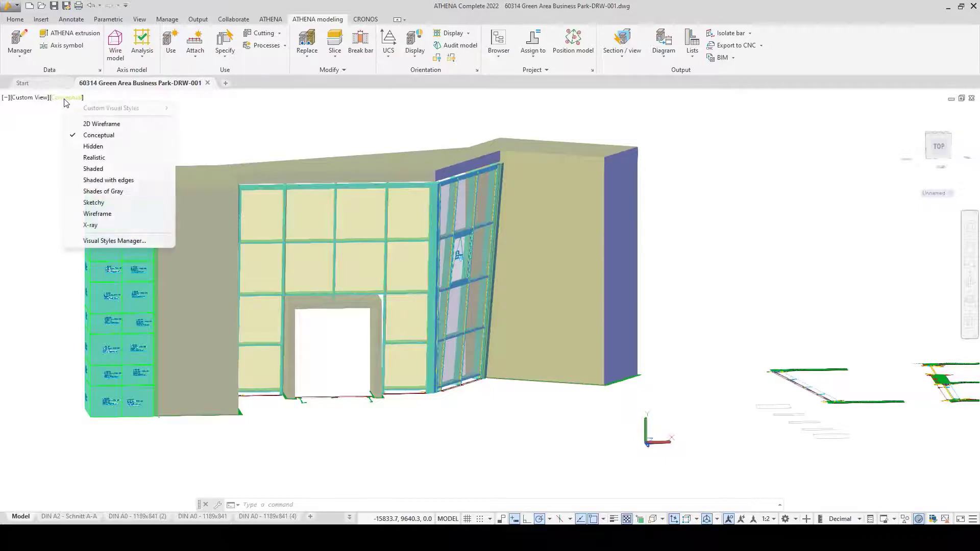
pyautogui.click(97, 169)
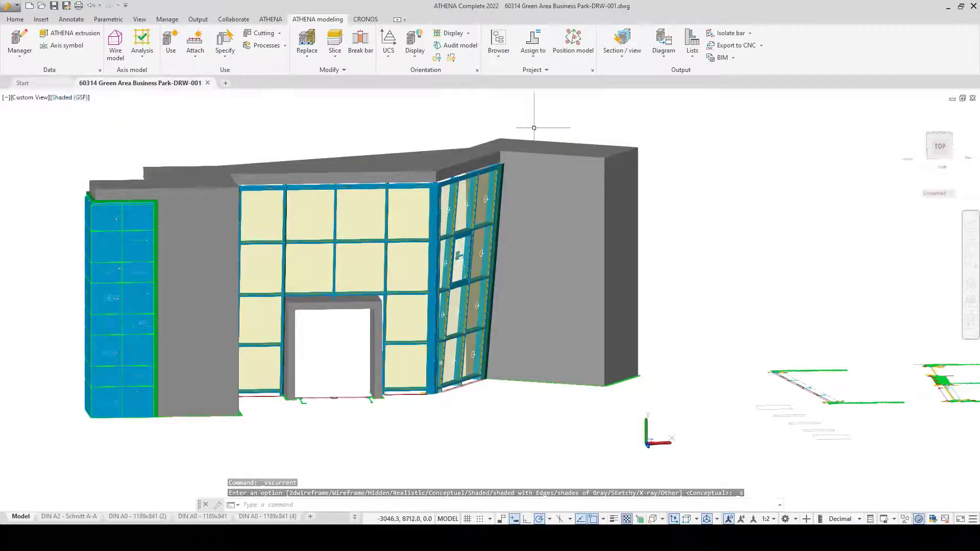
# Step: Examine the shaded building from several sides, including the window frame set into the inclined glass facade
pyautogui.keyDown('shift'); pyautogui.moveTo(536, 134); pyautogui.dragTo(822, 132, button='middle'); pyautogui.keyUp('shift')
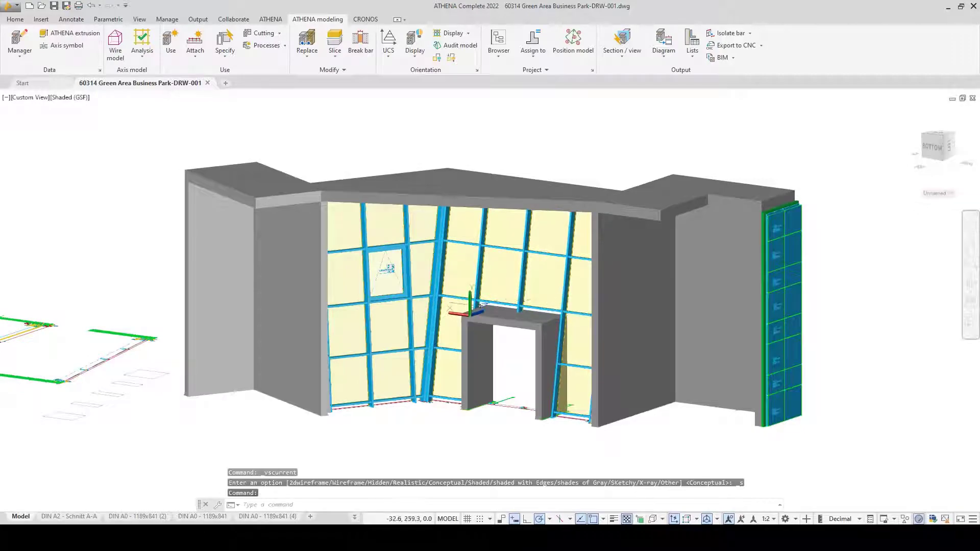
pyautogui.scroll(5, 382, 299)
pyautogui.keyDown('shift'); pyautogui.moveTo(382, 300); pyautogui.dragTo(102, 290, button='middle'); pyautogui.keyUp('shift')
pyautogui.scroll(5, 694, 279)
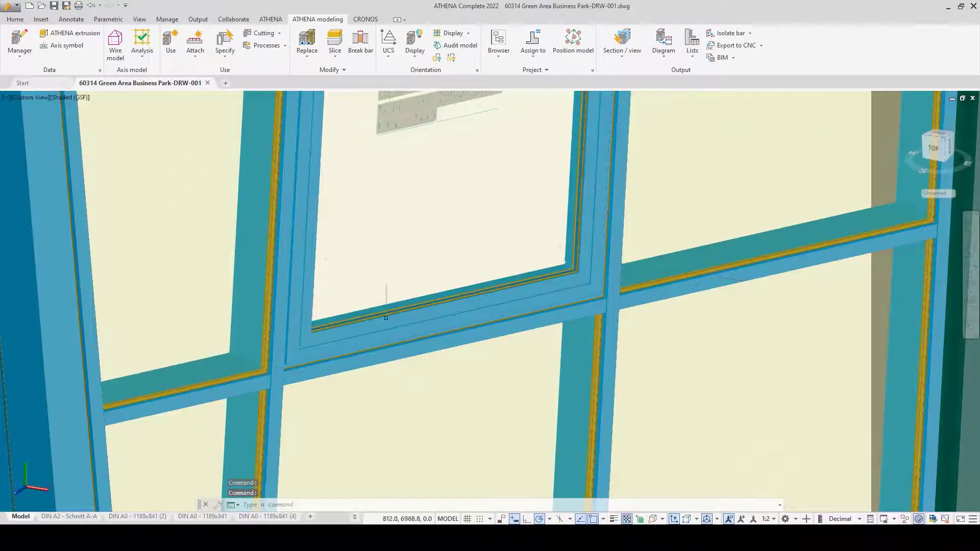
pyautogui.keyDown('shift'); pyautogui.moveTo(386, 318); pyautogui.dragTo(482, 283, button='middle'); pyautogui.keyUp('shift')
pyautogui.scroll(-6, 546, 322)
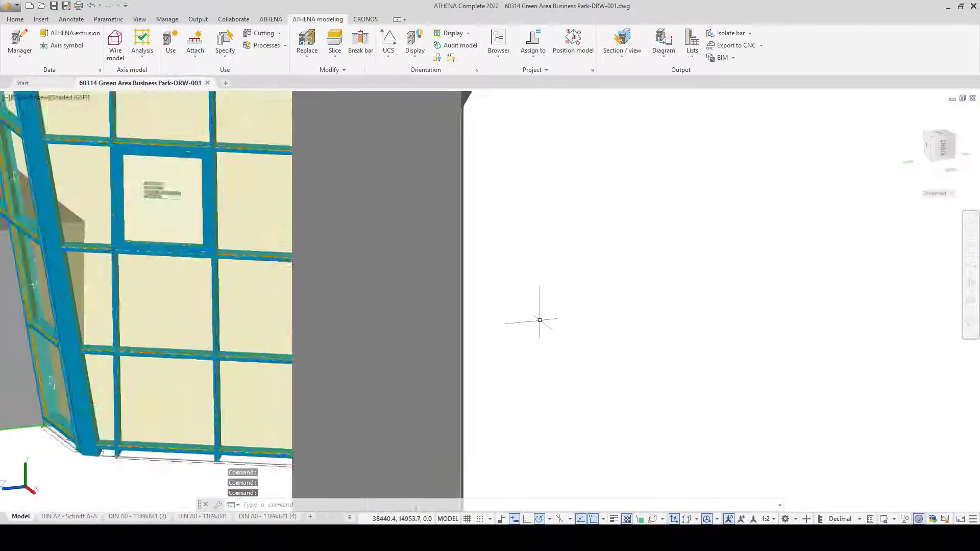
pyautogui.scroll(-2, 539, 320)
pyautogui.keyDown('shift'); pyautogui.moveTo(355, 164); pyautogui.dragTo(426, 237, button='middle'); pyautogui.keyUp('shift')
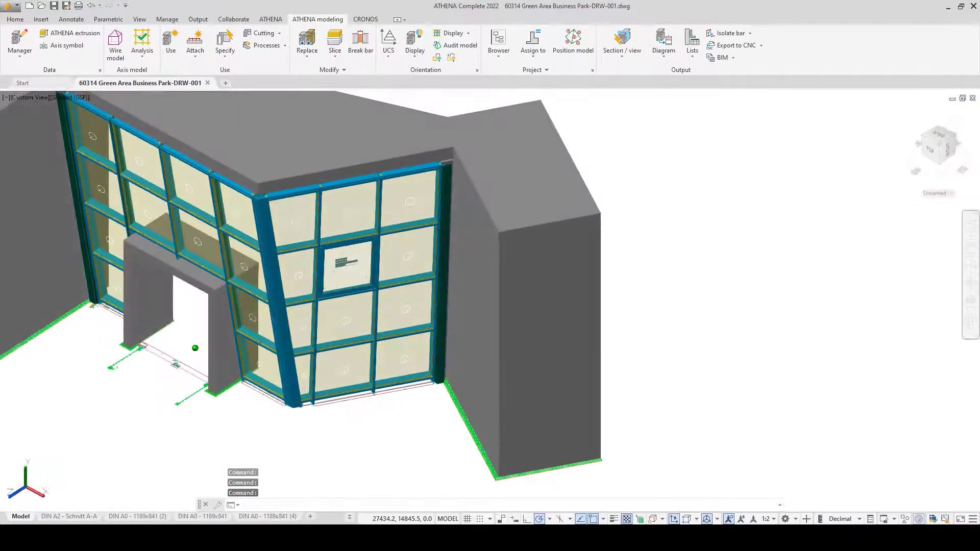
# Step: Inspect the top corner of the inclined facade where the profiles and sheet metal meet the wall, and return to the full model extents
pyautogui.click(971, 281)
pyautogui.click(418, 152)
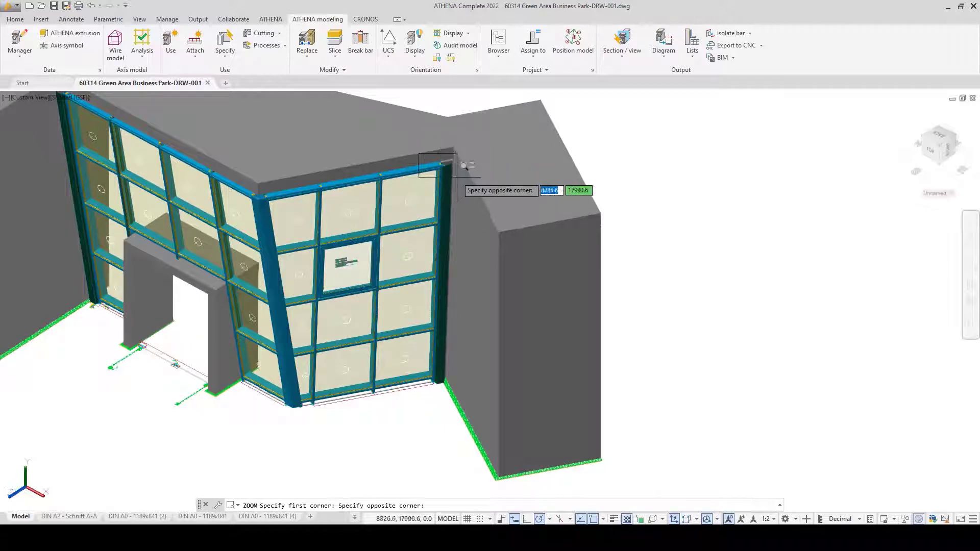
pyautogui.click(465, 166)
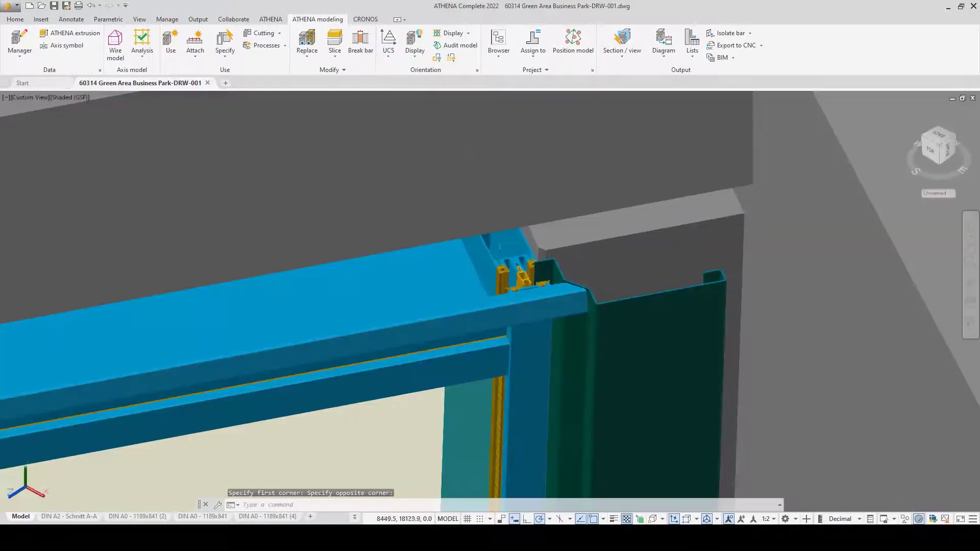
pyautogui.scroll(3, 587, 295)
pyautogui.keyDown('shift'); pyautogui.moveTo(539, 299); pyautogui.dragTo(503, 262, button='middle'); pyautogui.keyUp('shift')
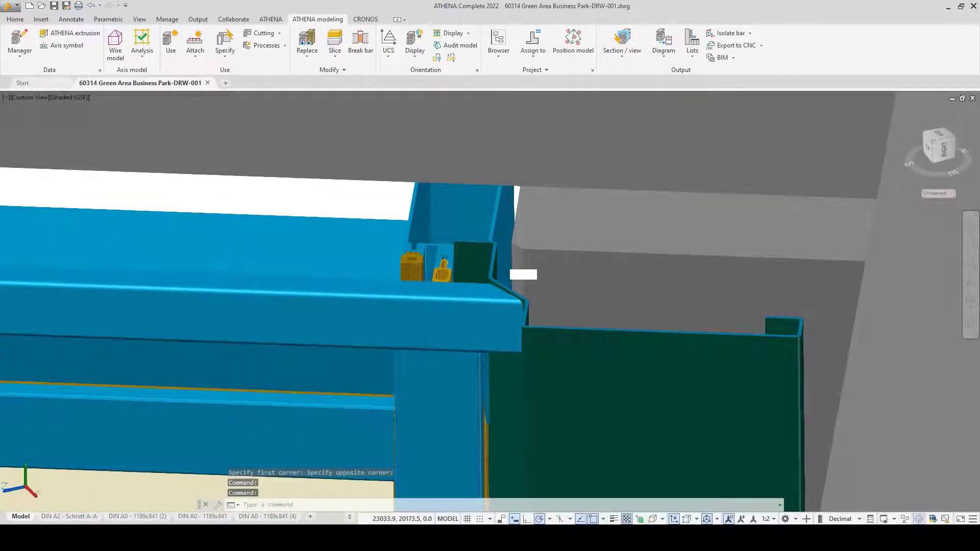
pyautogui.middleClick(502, 261)
pyautogui.middleClick(502, 262)
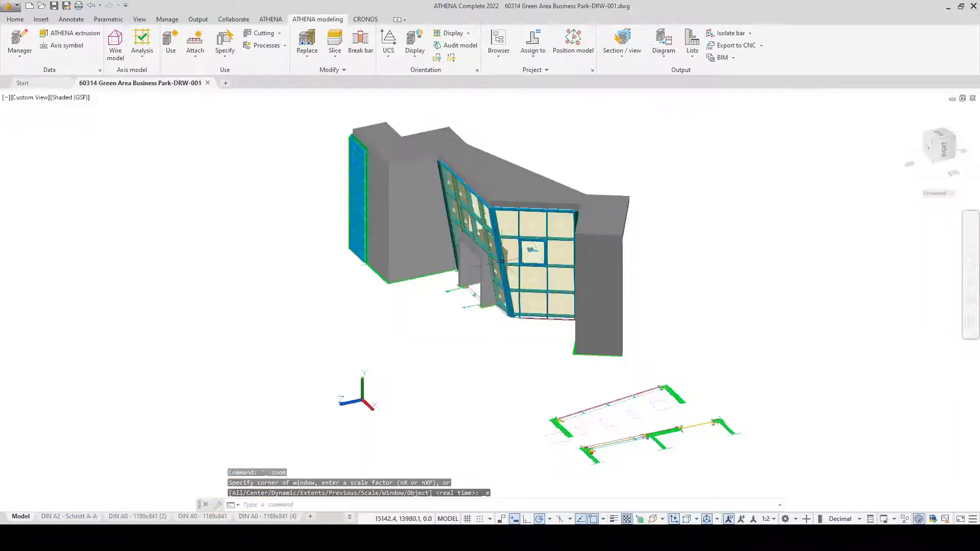
# Step: Face the building's entrance facade and display the model in the 2D Wireframe visual style
pyautogui.keyDown('shift'); pyautogui.moveTo(438, 308); pyautogui.dragTo(537, 311, button='middle'); pyautogui.keyUp('shift')
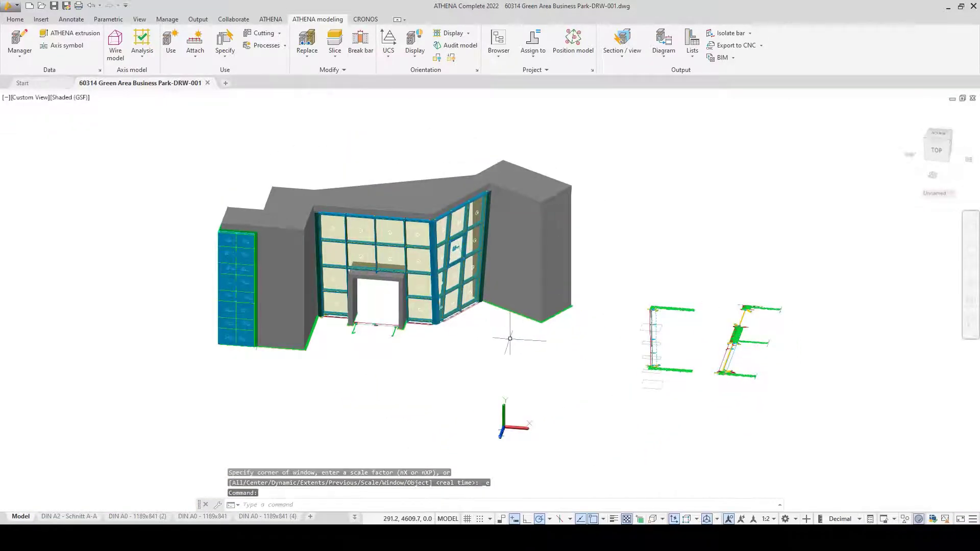
pyautogui.keyDown('shift'); pyautogui.moveTo(510, 339); pyautogui.dragTo(519, 322); pyautogui.keyUp('shift')
pyautogui.keyDown('shift'); pyautogui.moveTo(518, 322); pyautogui.dragTo(520, 321, button='middle'); pyautogui.keyUp('shift')
pyautogui.scroll(4, 302, 185)
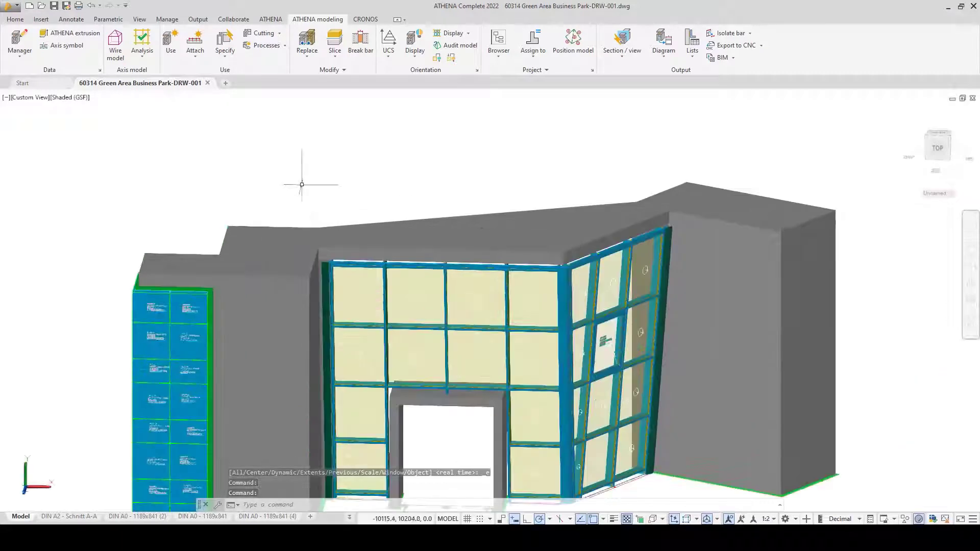
pyautogui.moveTo(301, 185); pyautogui.dragTo(271, 113, button='middle')
pyautogui.click(62, 97)
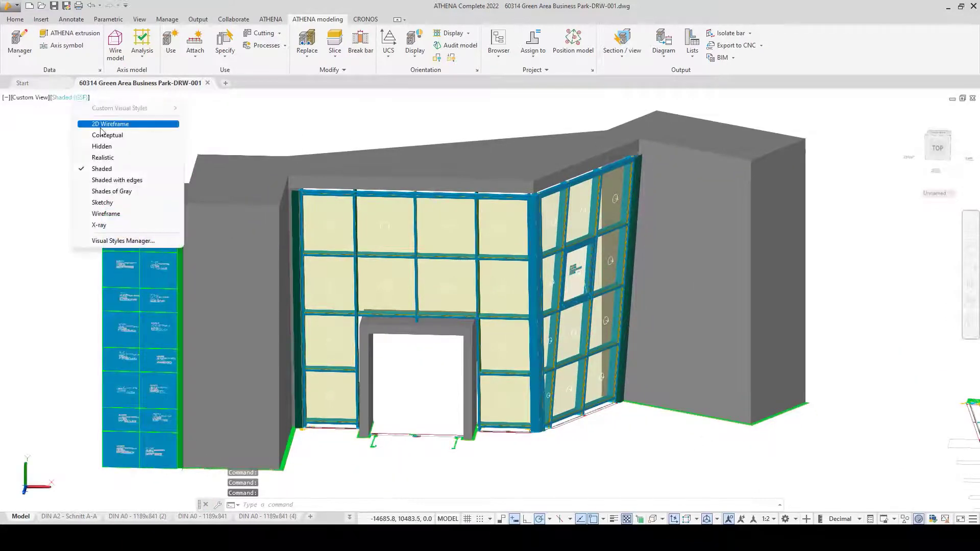
pyautogui.click(104, 131)
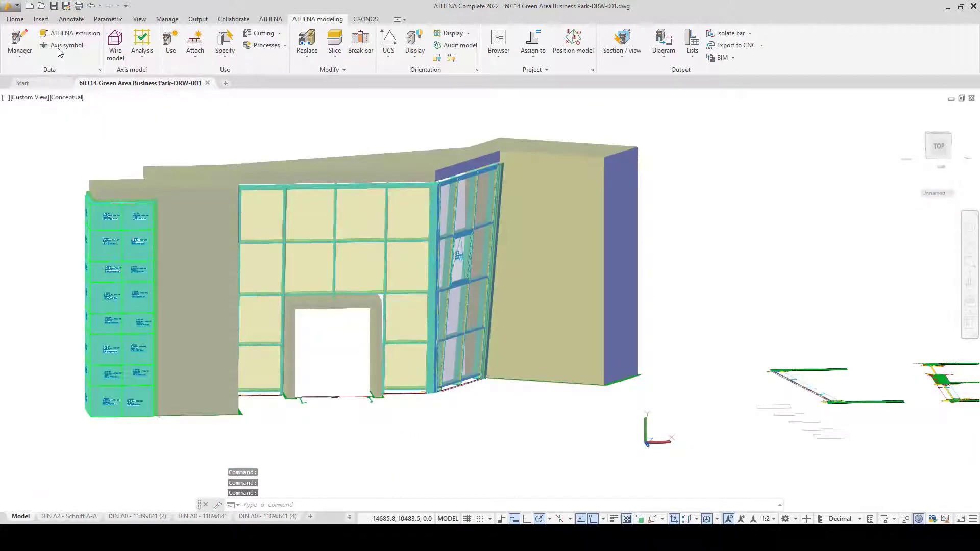
pyautogui.click(64, 98)
pyautogui.click(102, 104)
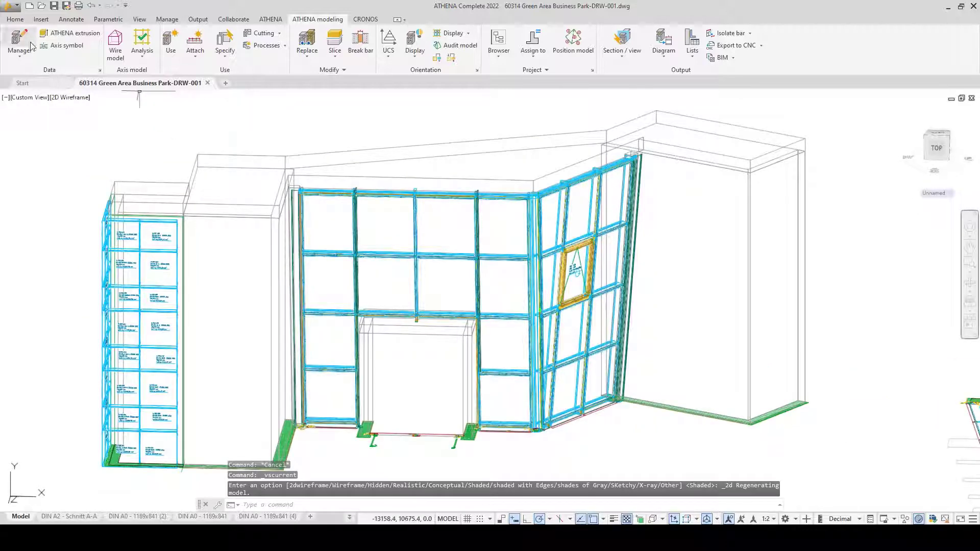
# Step: Restore the saved layer state that hides the 3D building and leaves the 2D drawings, and set the view to Top
pyautogui.click(15, 21)
pyautogui.click(378, 70)
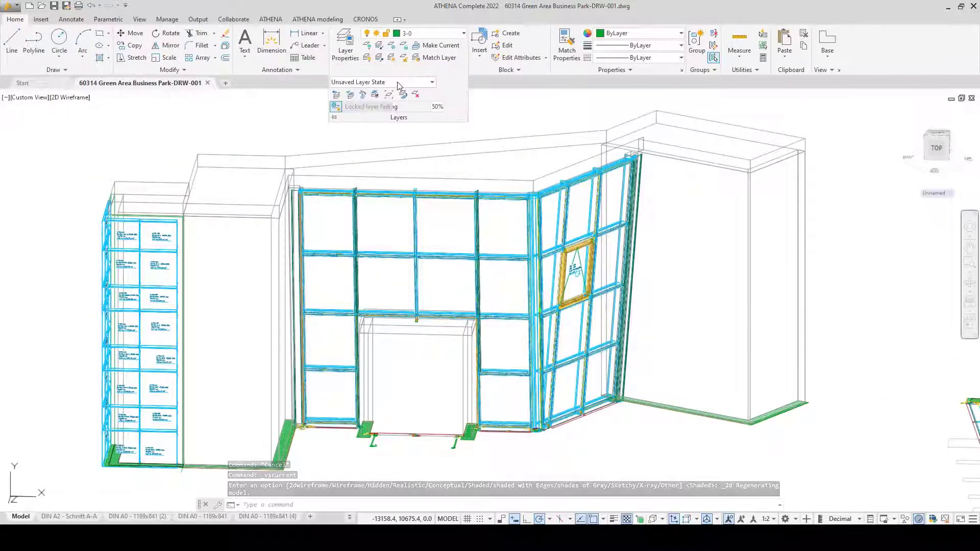
pyautogui.click(352, 82)
pyautogui.click(347, 103)
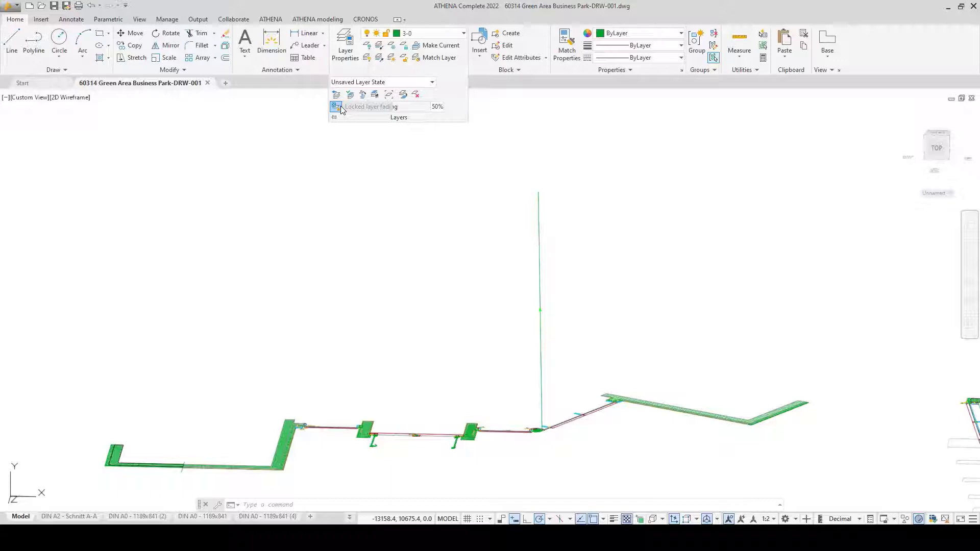
pyautogui.click(32, 97)
pyautogui.click(57, 134)
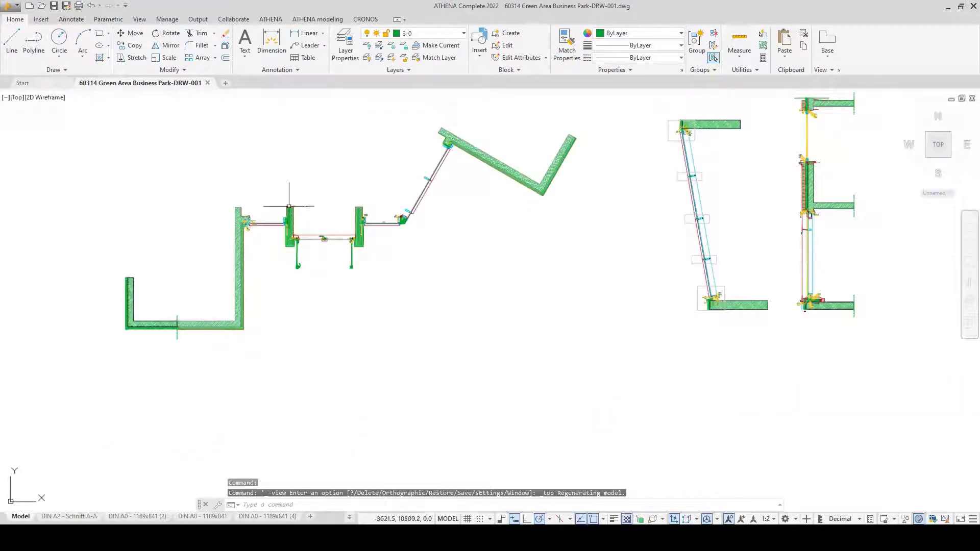
# Step: Examine the base connection details in the inclined facade's vertical section and in the neighbouring section B-B
pyautogui.click(970, 278)
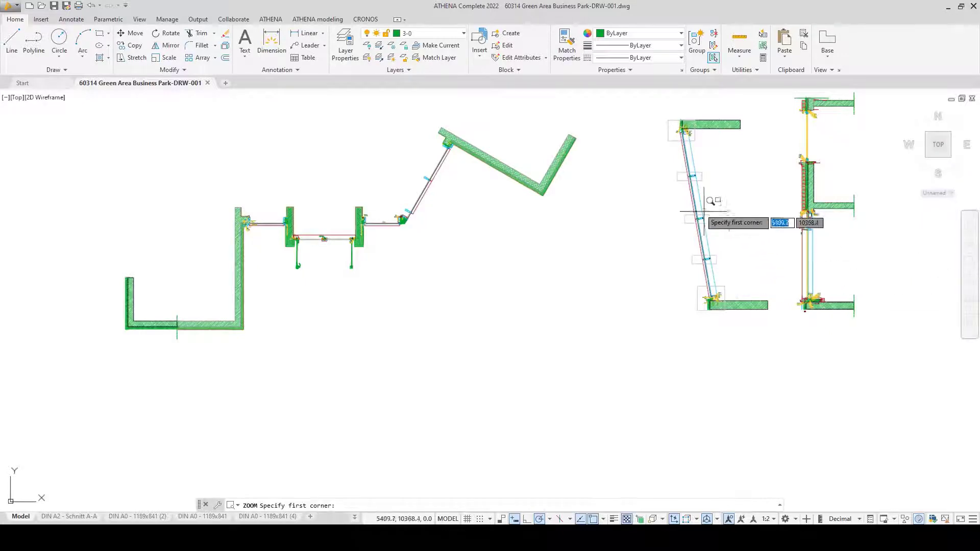
pyautogui.click(695, 284)
pyautogui.click(733, 327)
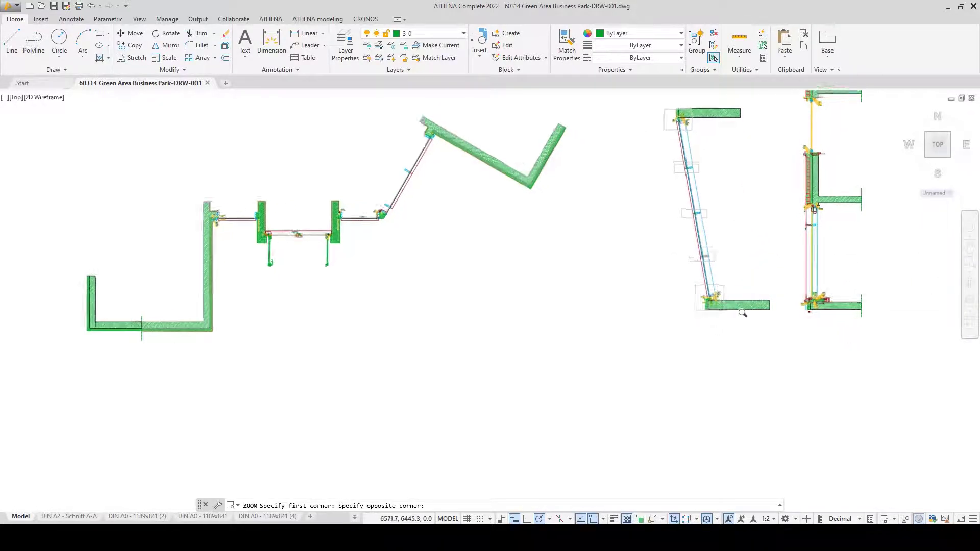
pyautogui.scroll(2, 422, 223)
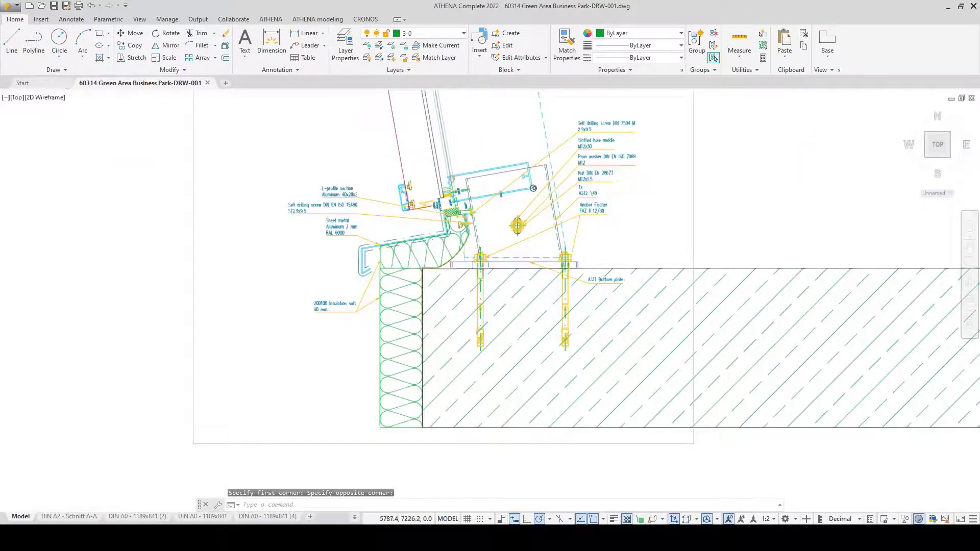
pyautogui.moveTo(534, 188); pyautogui.dragTo(475, 237, button='middle')
pyautogui.scroll(-4, 475, 237)
pyautogui.moveTo(647, 250); pyautogui.dragTo(31, 268, button='middle')
pyautogui.scroll(4, 524, 273)
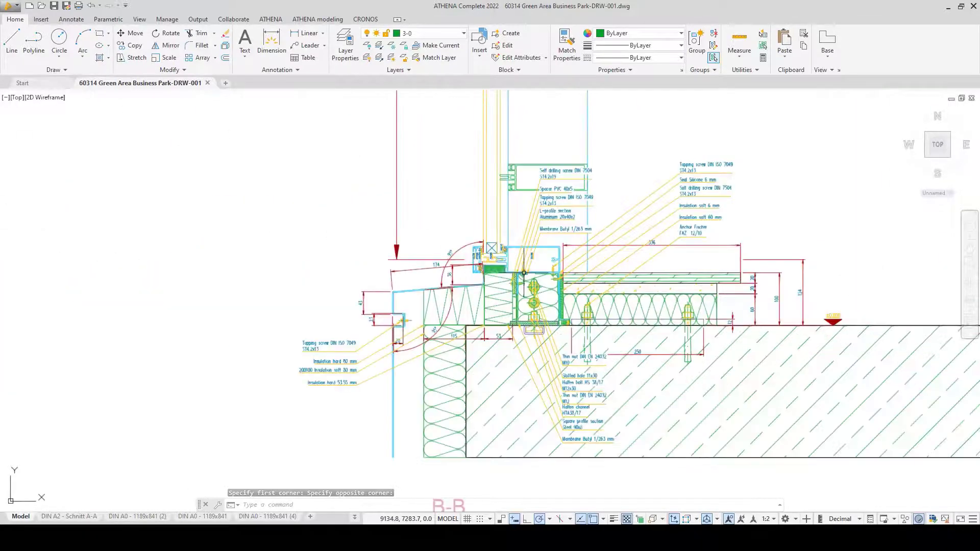
pyautogui.scroll(2, 619, 274)
pyautogui.scroll(-5, 372, 190)
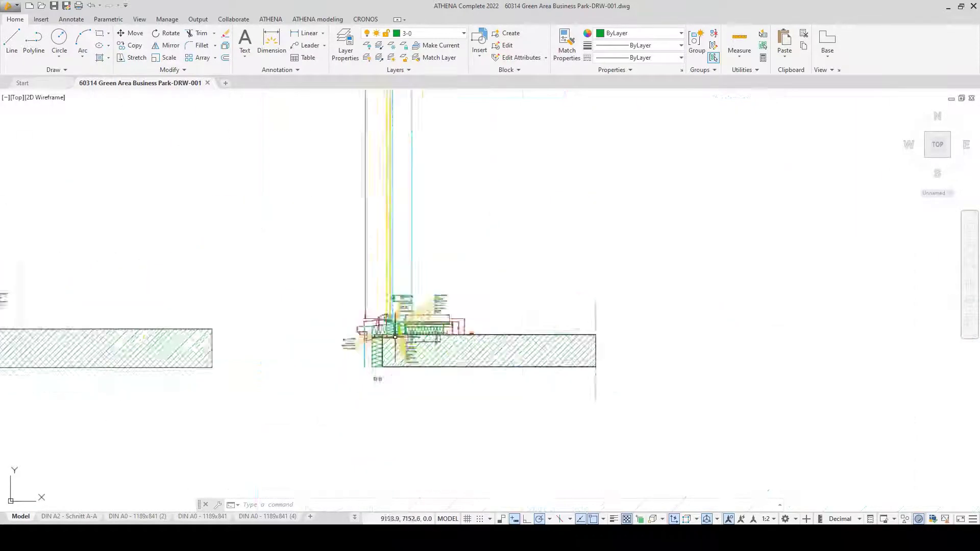
# Step: Examine the floor plan detail where the angled facade connects to the insulated concrete wall
pyautogui.scroll(4, 263, 201)
pyautogui.moveTo(262, 201)
pyautogui.mouseDown(button='middle')
pyautogui.moveTo(279, 216)
pyautogui.moveTo(667, 225)
pyautogui.mouseUp(button='middle')
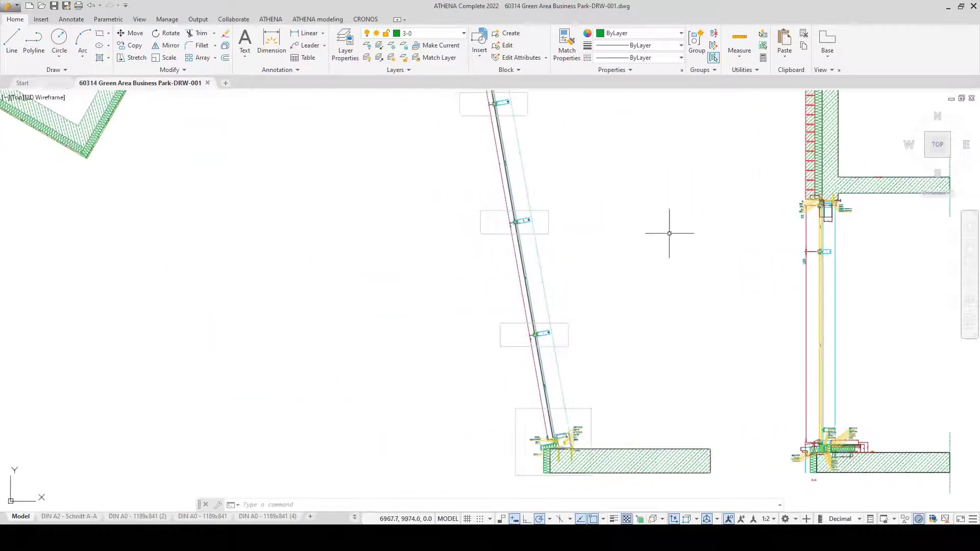
pyautogui.moveTo(219, 247)
pyautogui.mouseDown(button='middle')
pyautogui.moveTo(326, 416)
pyautogui.moveTo(611, 436)
pyautogui.mouseUp(button='middle')
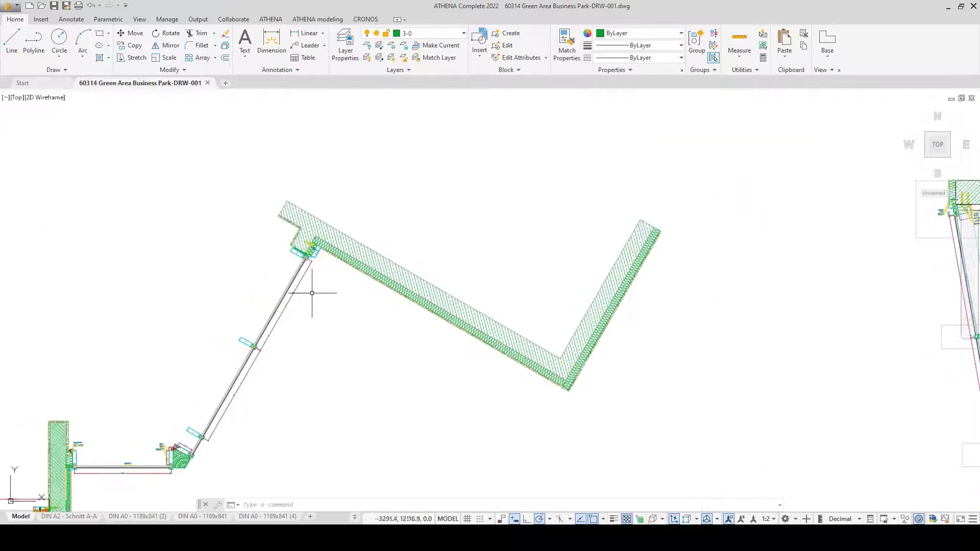
pyautogui.press('z')
pyautogui.press('Return')
pyautogui.click(275, 233)
pyautogui.click(327, 259)
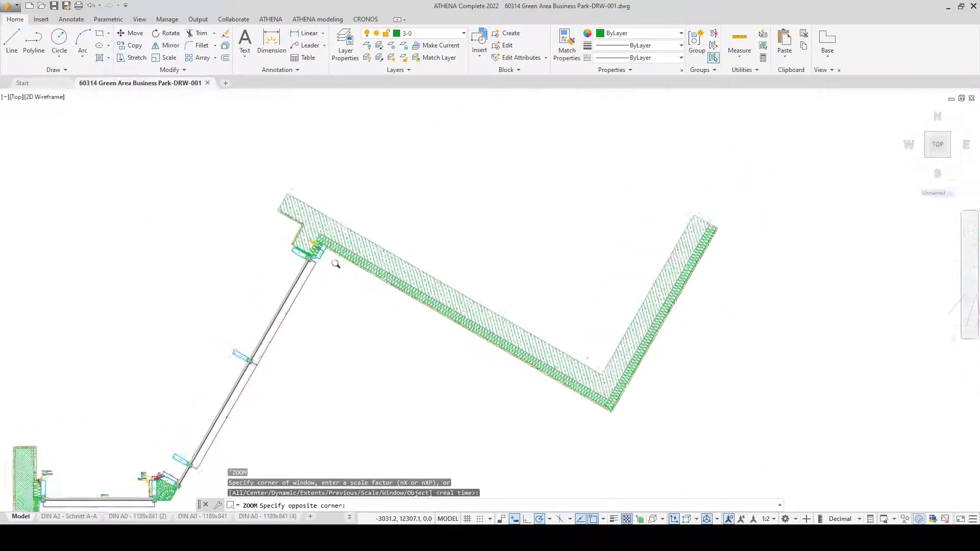
pyautogui.scroll(-5, 562, 340)
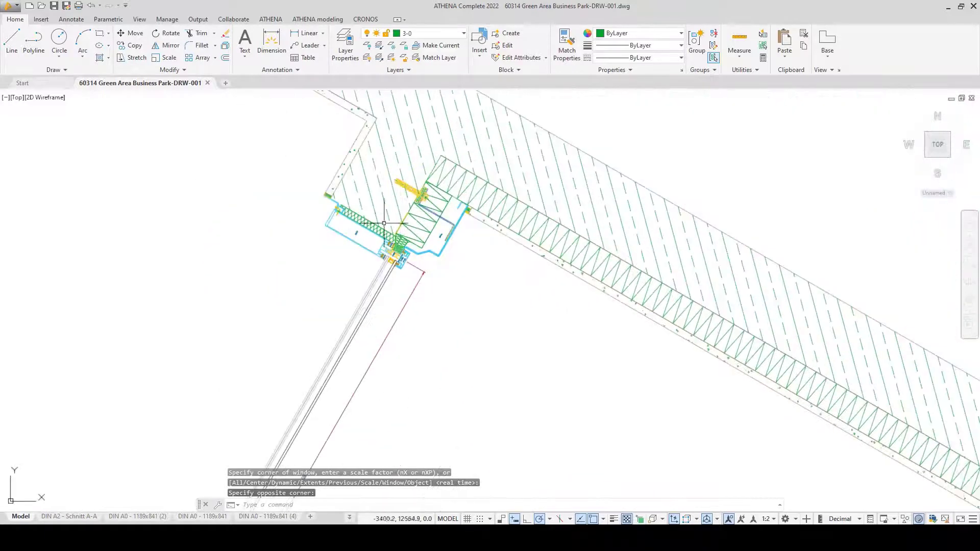
# Step: Examine the insulated facade corner detail in the floor plan and the glazed bay running from it to the entrance wall
pyautogui.scroll(-3, 489, 217)
pyautogui.moveTo(227, 366); pyautogui.dragTo(378, 129, button='middle')
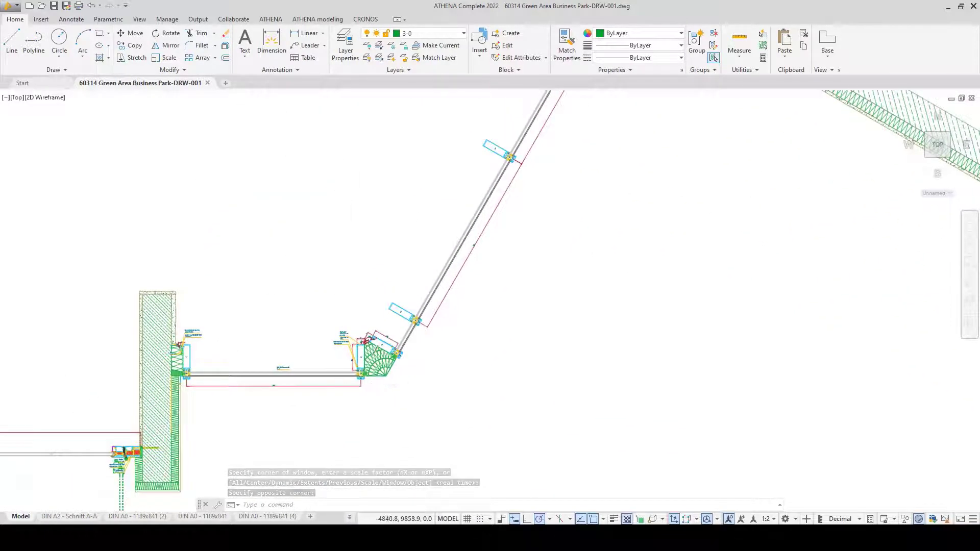
pyautogui.scroll(6, 391, 373)
pyautogui.scroll(2, 424, 352)
pyautogui.moveTo(424, 352); pyautogui.dragTo(528, 411, button='middle')
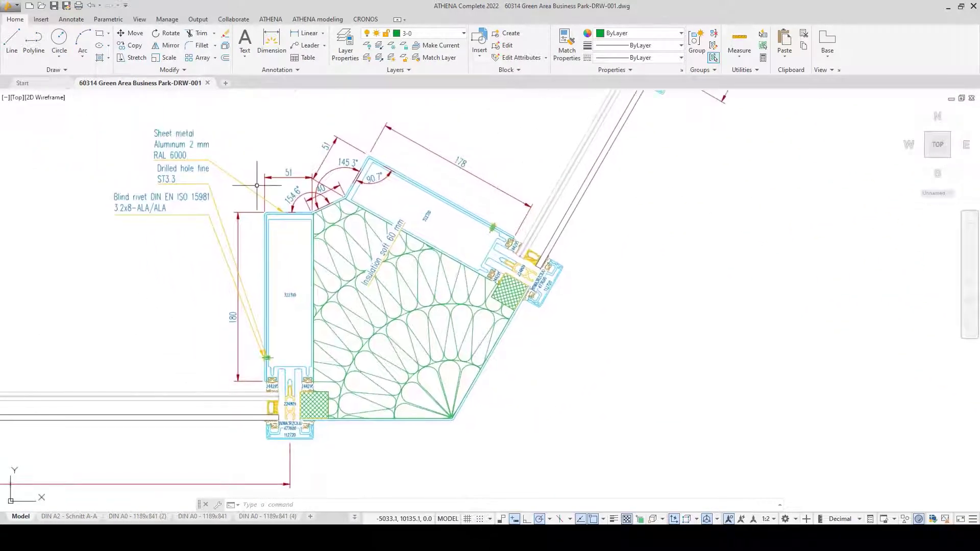
pyautogui.scroll(-3, 257, 185)
pyautogui.moveTo(175, 197); pyautogui.dragTo(703, 221, button='middle')
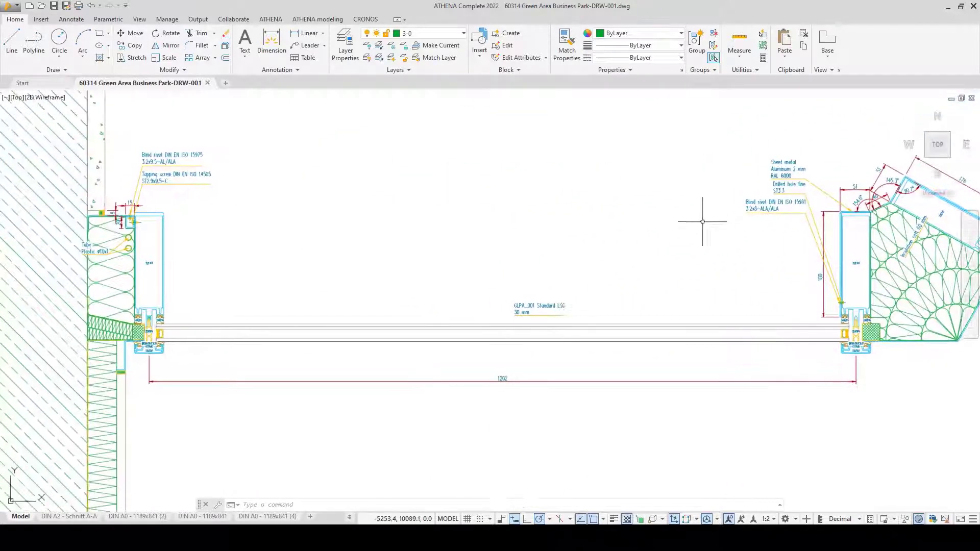
pyautogui.moveTo(172, 262); pyautogui.dragTo(431, 266, button='middle')
# Step: Examine the double entrance door in the floor plan, from one wall connection across the centre to the other
pyautogui.scroll(-5, 434, 257)
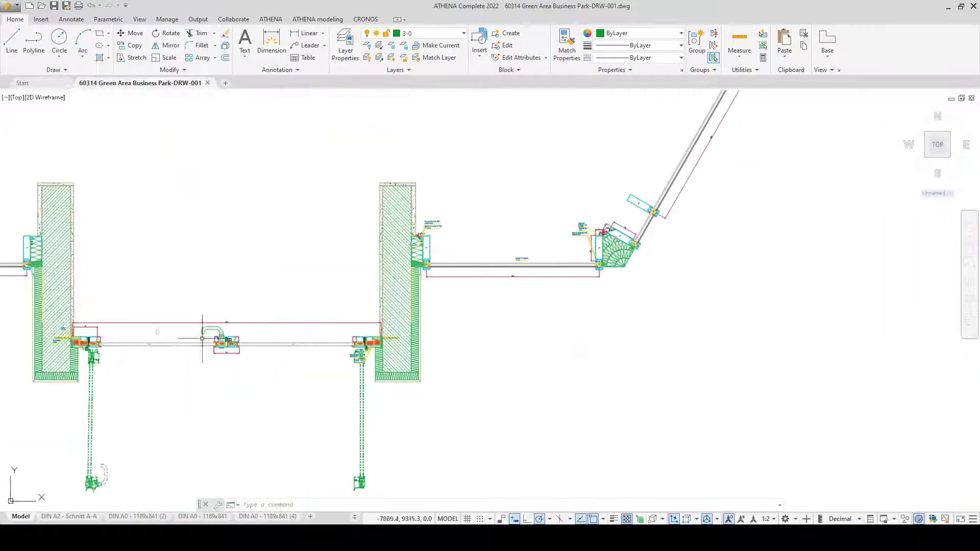
pyautogui.scroll(3, 343, 365)
pyautogui.scroll(1, 456, 315)
pyautogui.moveTo(195, 240); pyautogui.dragTo(615, 241, button='middle')
pyautogui.moveTo(202, 308); pyautogui.dragTo(753, 316, button='middle')
pyautogui.moveTo(87, 308)
pyautogui.mouseDown(button='middle')
pyautogui.moveTo(746, 315)
pyautogui.moveTo(785, 296)
pyautogui.mouseUp(button='middle')
pyautogui.scroll(-4, 363, 248)
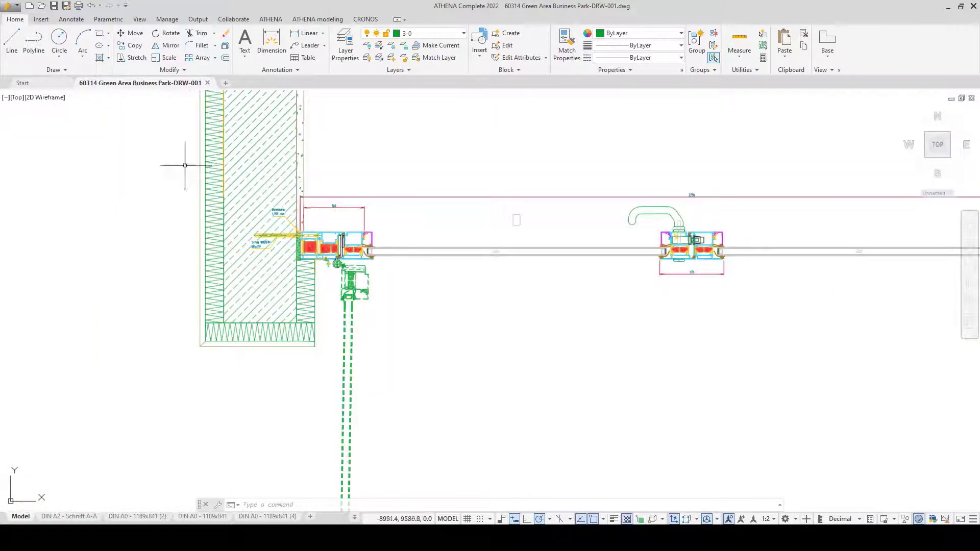
# Step: Examine the floor plan detail where the facade's end mullion meets the insulated concrete wall beside the internal EPDM membrane label
pyautogui.moveTo(185, 165)
pyautogui.mouseDown(button='middle')
pyautogui.moveTo(448, 322)
pyautogui.moveTo(678, 343)
pyautogui.mouseUp(button='middle')
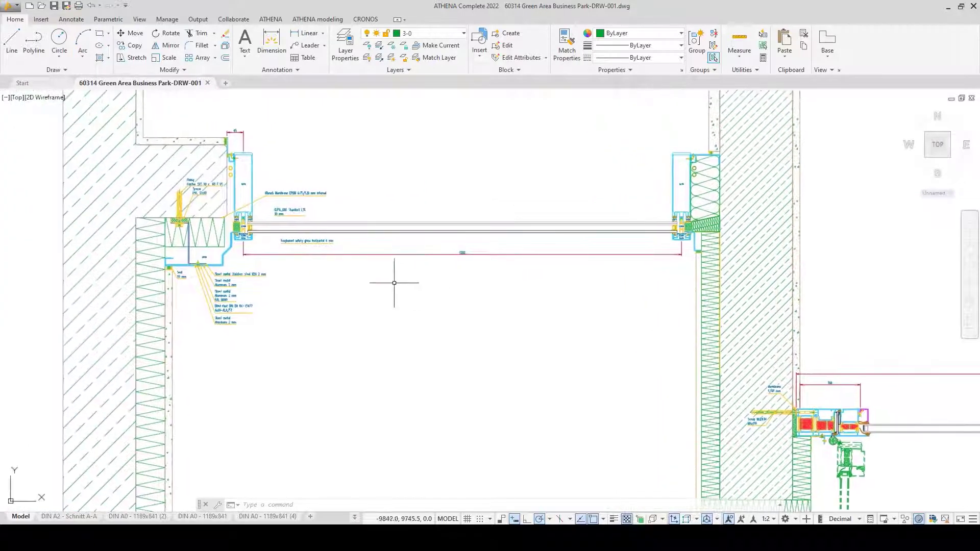
pyautogui.write('z')
pyautogui.press('Return')
pyautogui.click(99, 121)
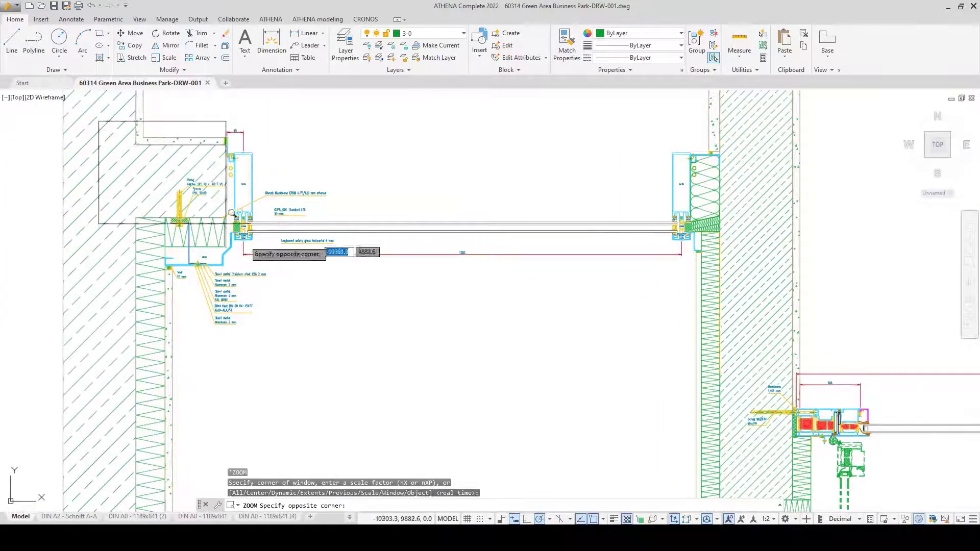
pyautogui.click(361, 339)
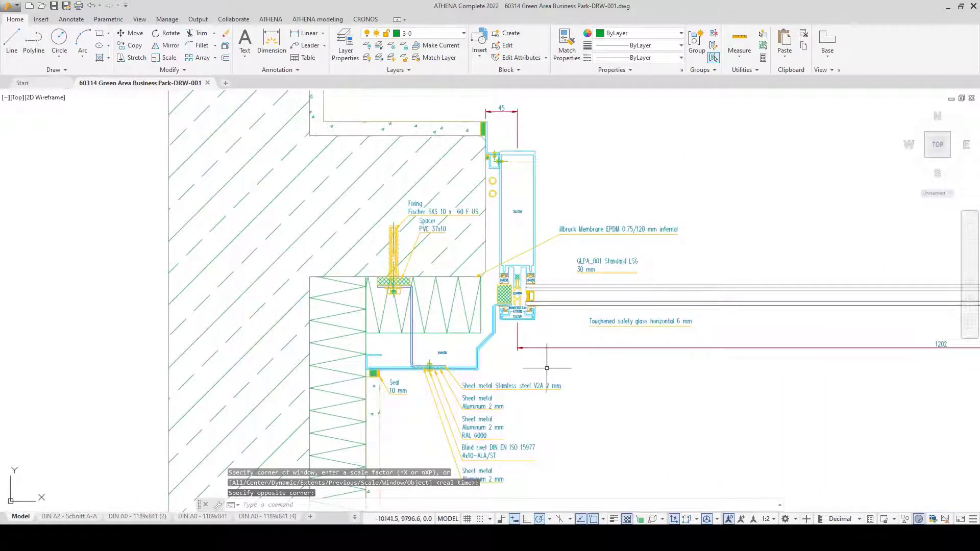
pyautogui.scroll(2, 546, 368)
pyautogui.moveTo(450, 270); pyautogui.dragTo(454, 333, button='middle')
pyautogui.scroll(2, 454, 349)
pyautogui.press('Return')
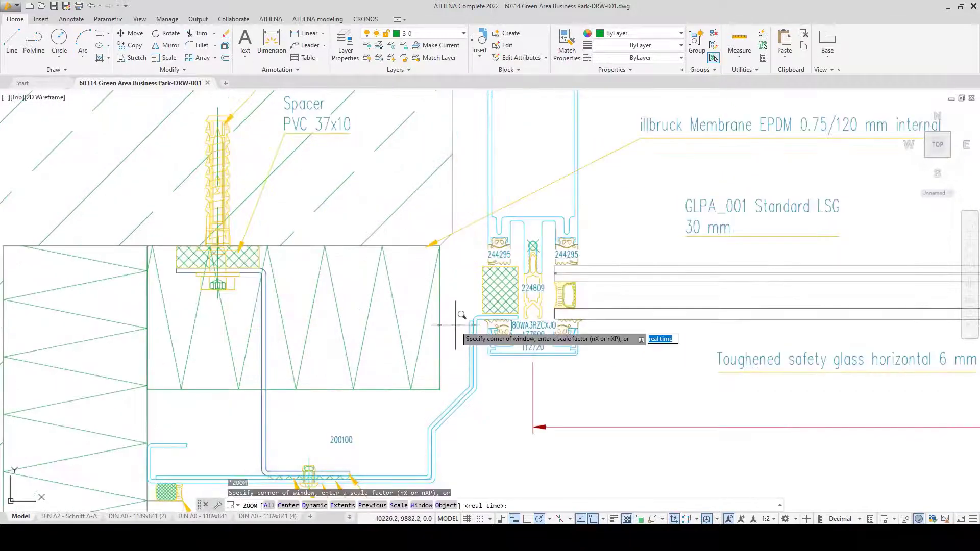
pyautogui.press('Escape')
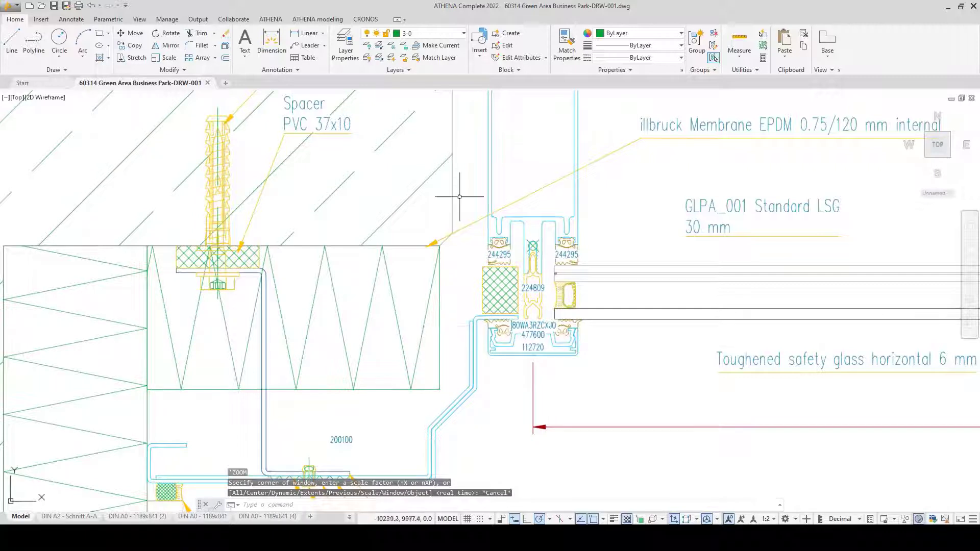
# Step: Start a filled membrane with Fit construction, using MEMB_002 illbruck Membrane EPDM 0.75 mm internal from the current drawing
pyautogui.click(271, 19)
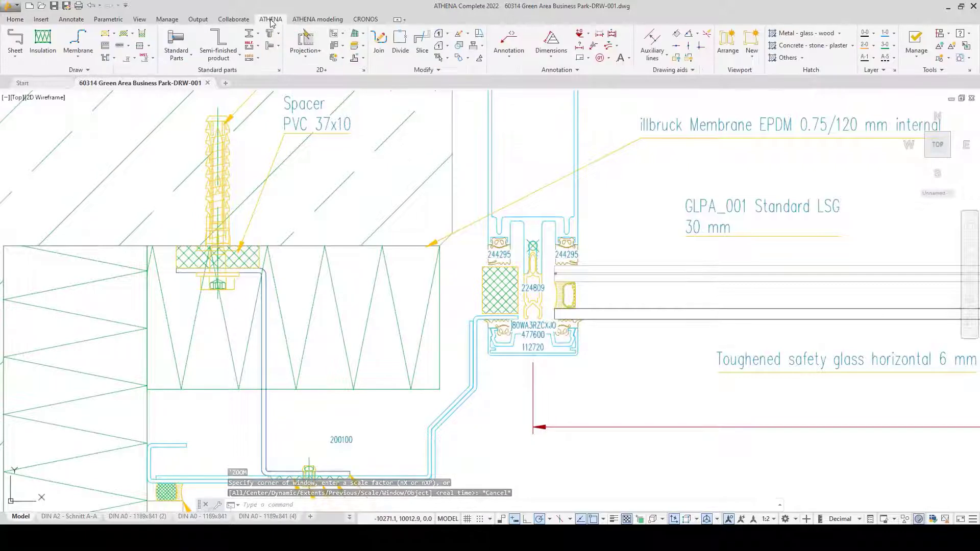
pyautogui.click(78, 40)
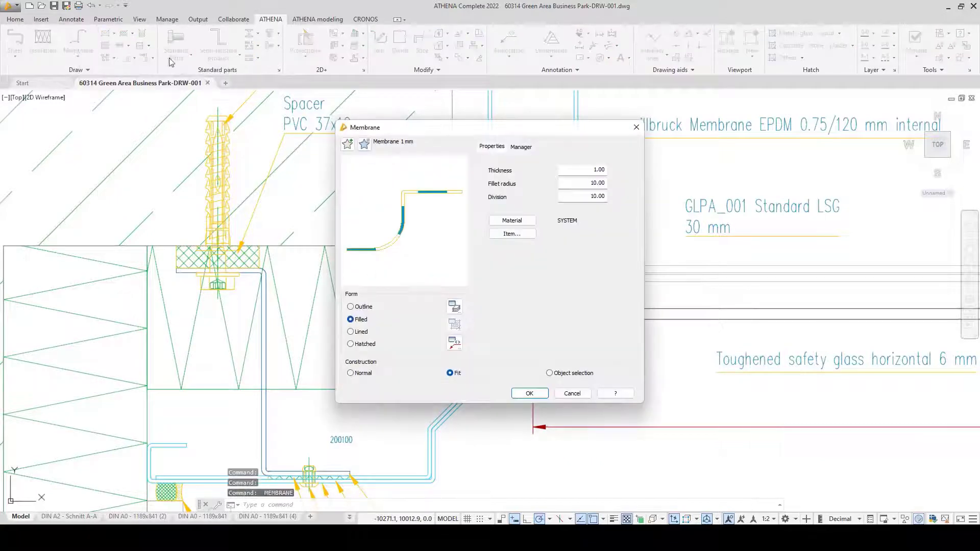
pyautogui.click(521, 147)
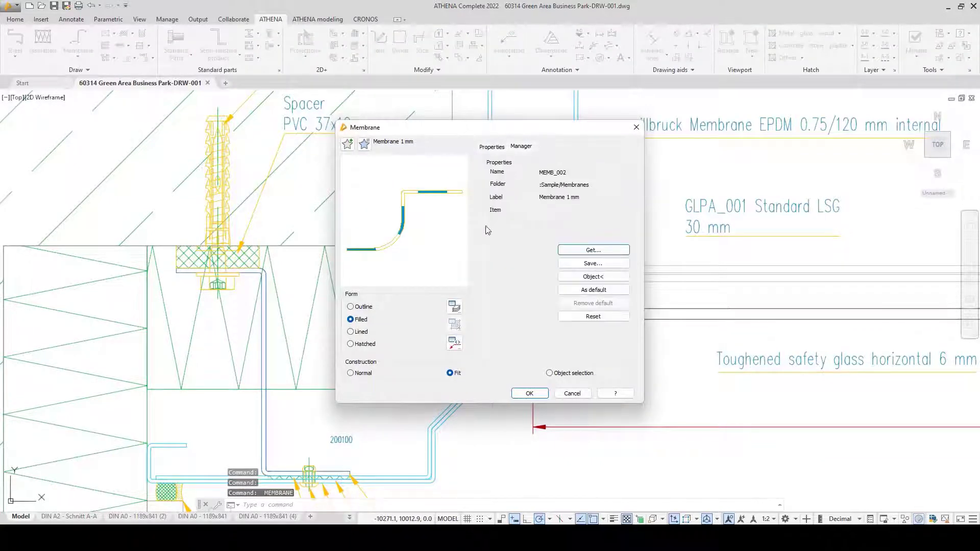
pyautogui.click(590, 251)
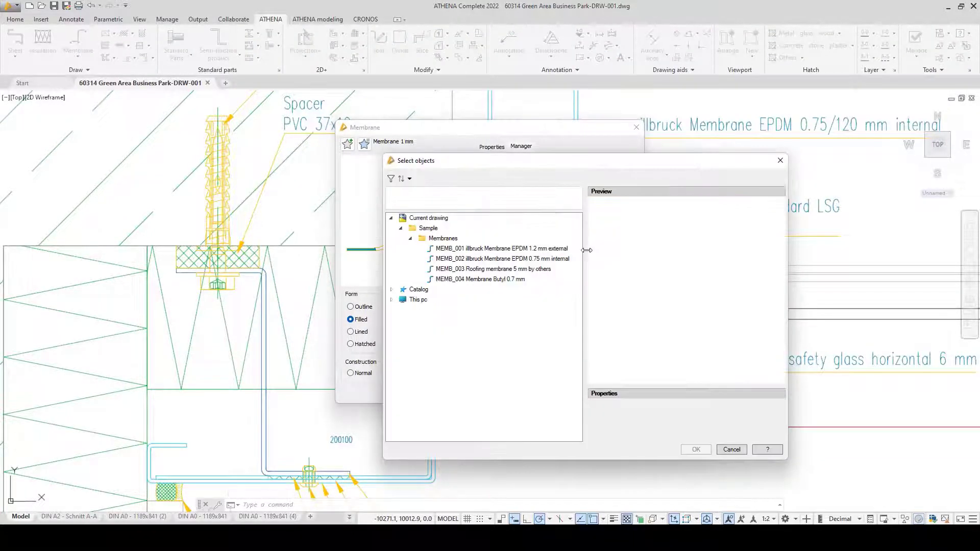
pyautogui.click(526, 260)
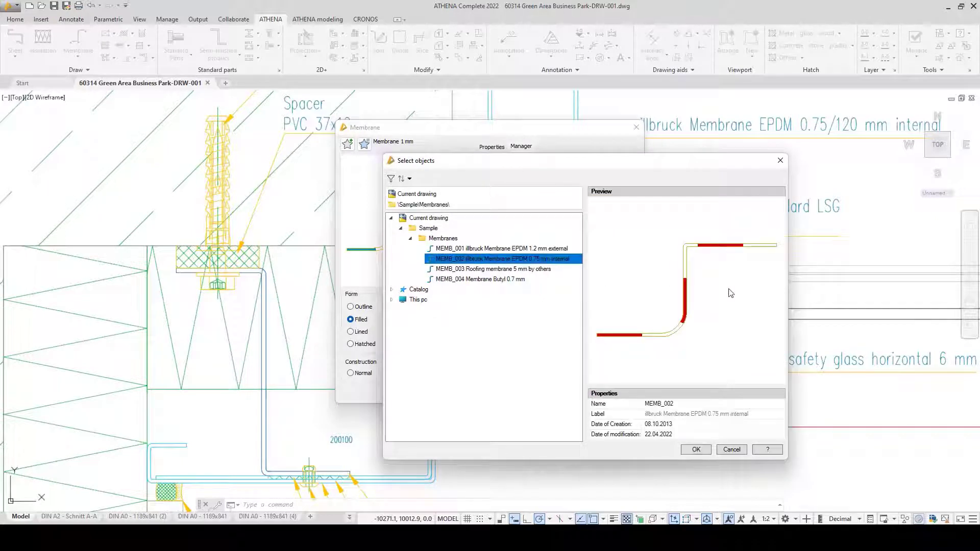
pyautogui.click(402, 178)
pyautogui.click(391, 179)
pyautogui.click(392, 180)
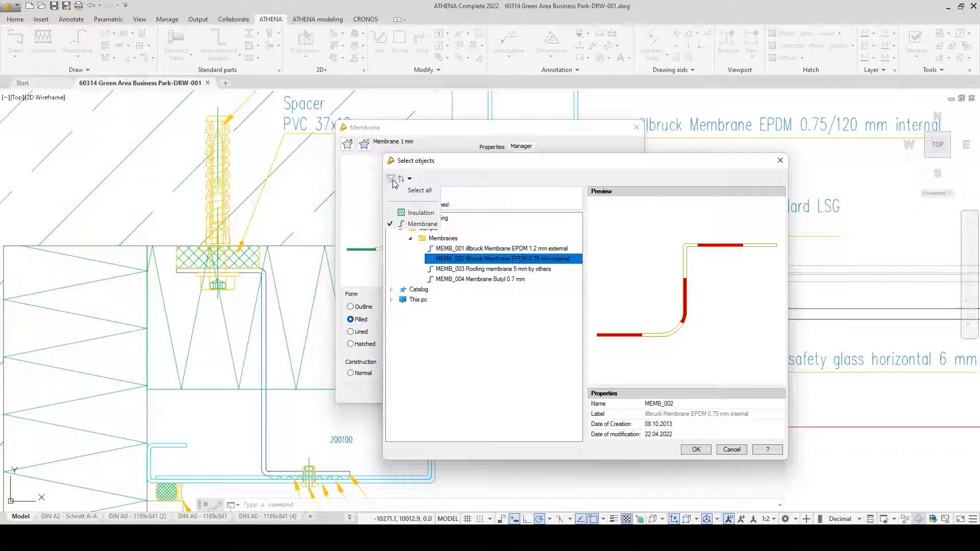
pyautogui.click(475, 176)
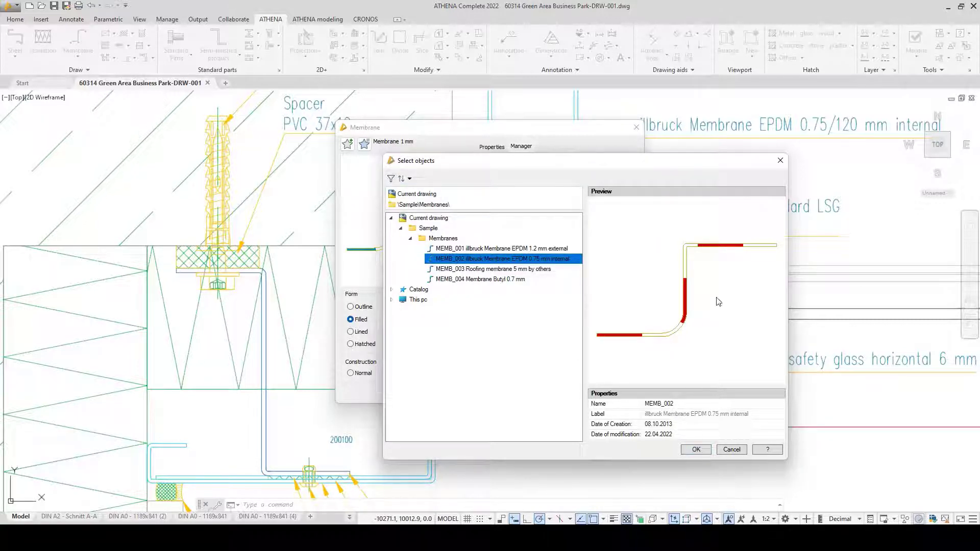
pyautogui.click(696, 450)
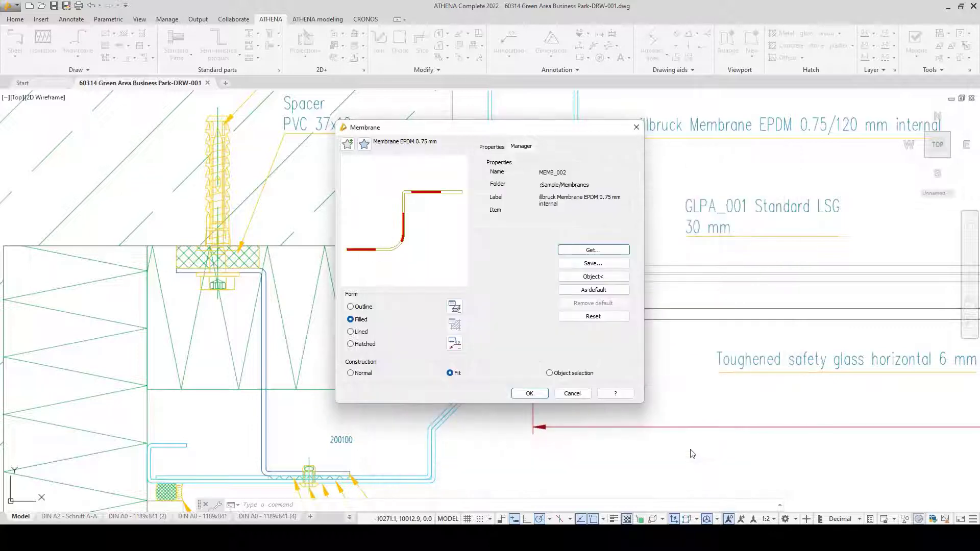
pyautogui.click(530, 394)
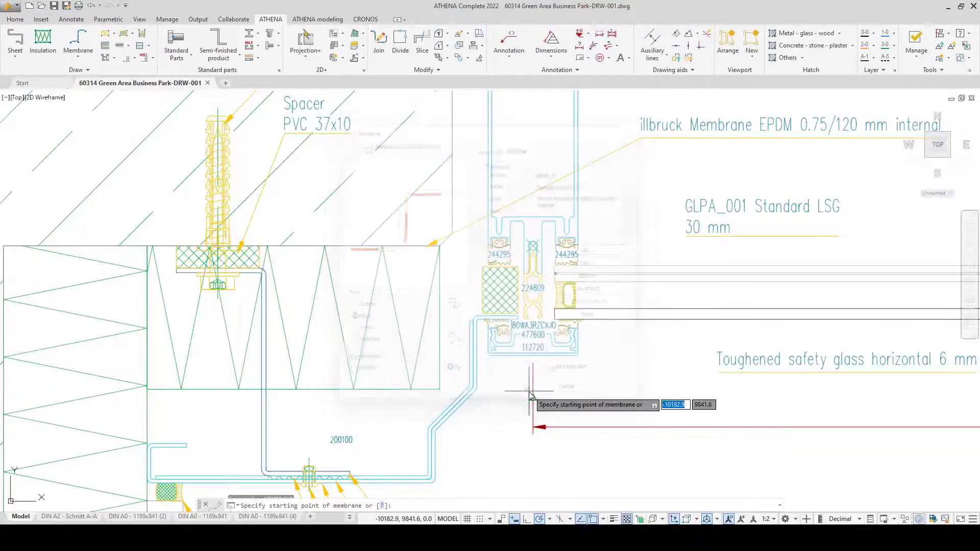
# Step: Draw the internal membrane, about 124 mm wide overall, from the hatched block's inner face over its upper edge and along the wall insulation's upper edge
pyautogui.scroll(4, 517, 277)
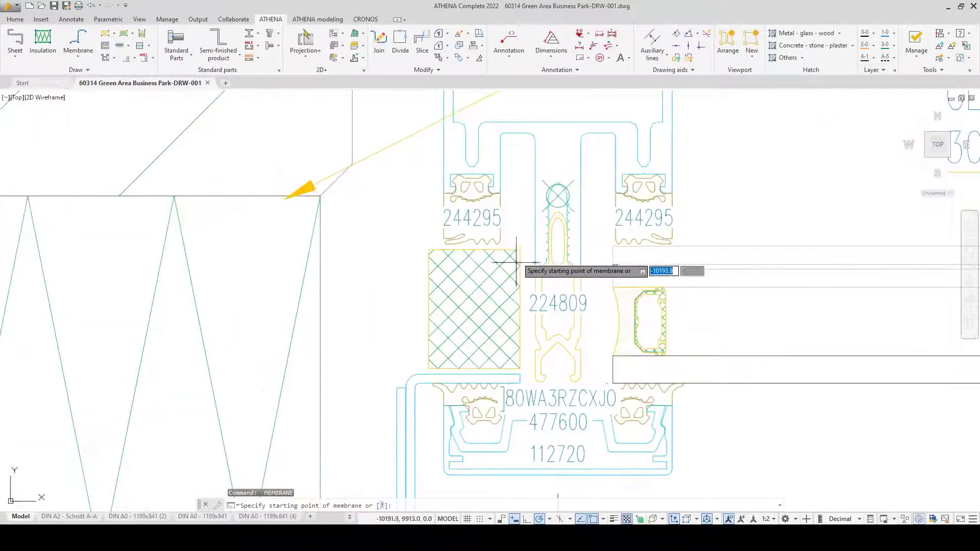
pyautogui.click(520, 309)
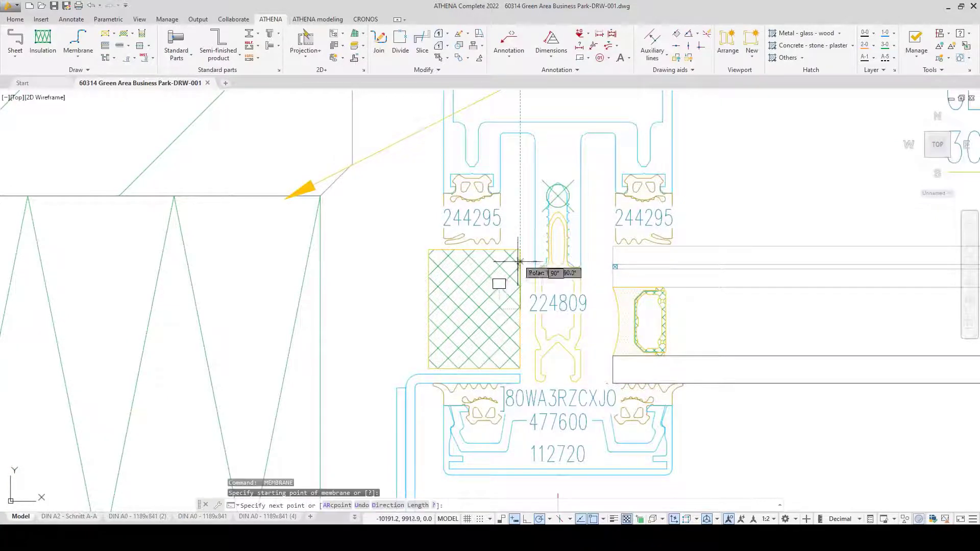
pyautogui.click(520, 250)
pyautogui.click(527, 250)
pyautogui.click(428, 250)
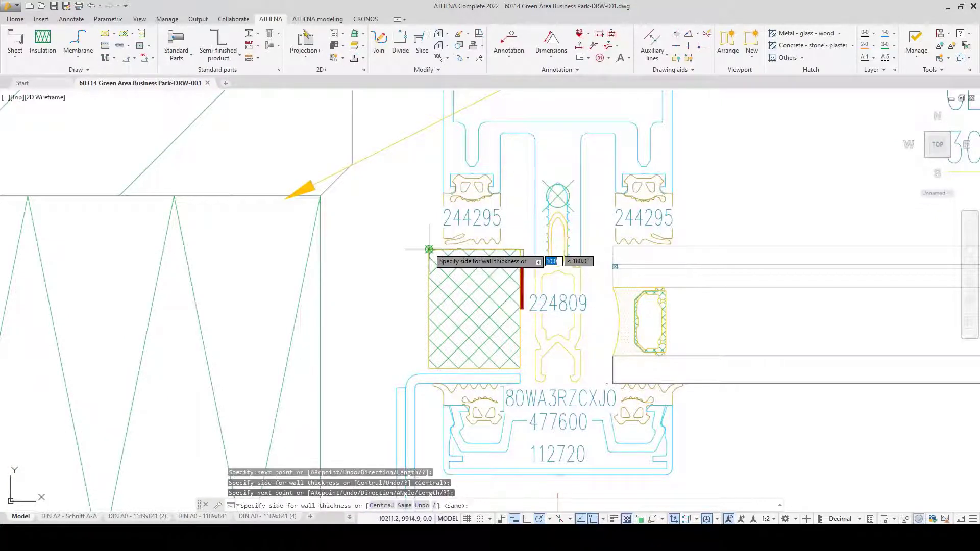
pyautogui.click(421, 210)
pyautogui.click(321, 196)
pyautogui.scroll(-2, 388, 200)
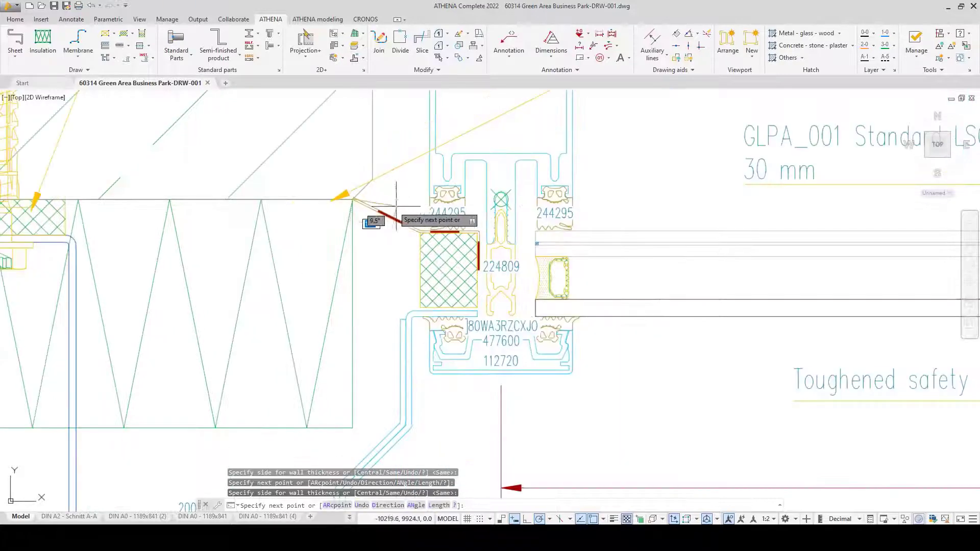
pyautogui.click(164, 252)
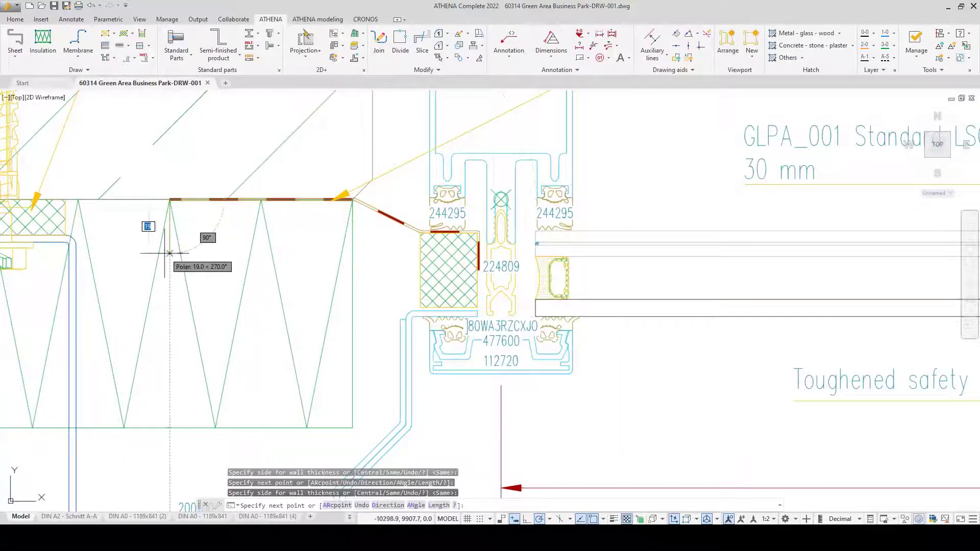
pyautogui.press('Return')
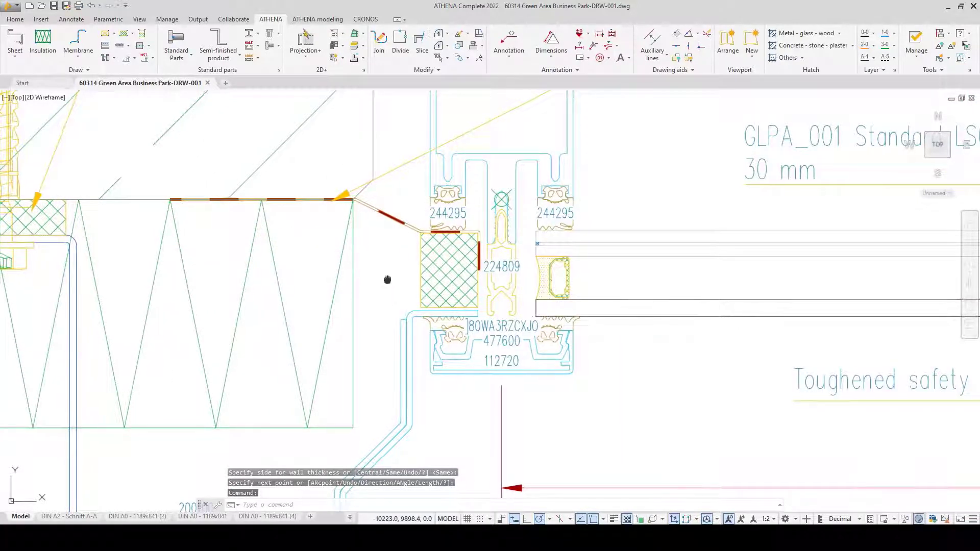
# Step: Start another membrane using MEMB_001 illbruck Membrane EPDM 1.2 mm external from the current drawing
pyautogui.moveTo(386, 280); pyautogui.dragTo(428, 254, button='middle')
pyautogui.click(77, 39)
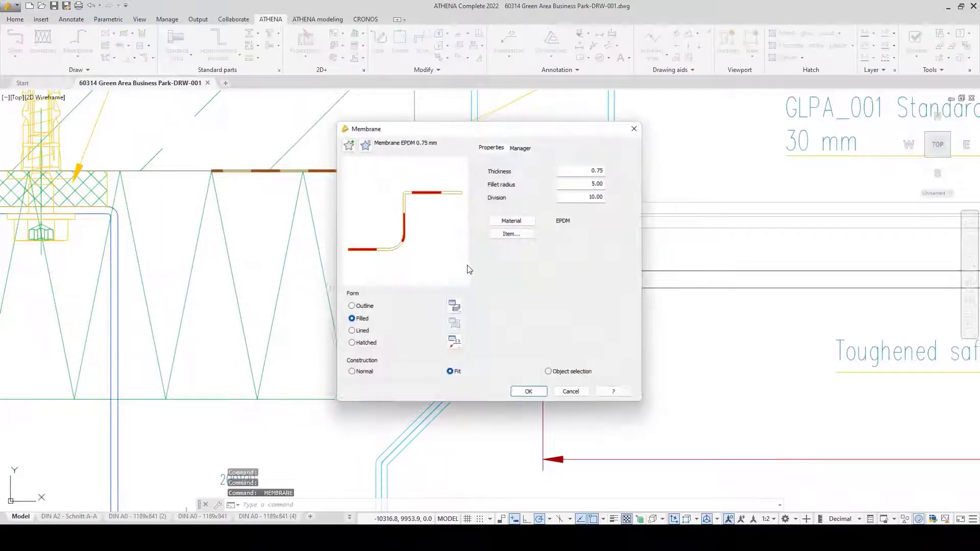
pyautogui.click(520, 147)
pyautogui.click(590, 257)
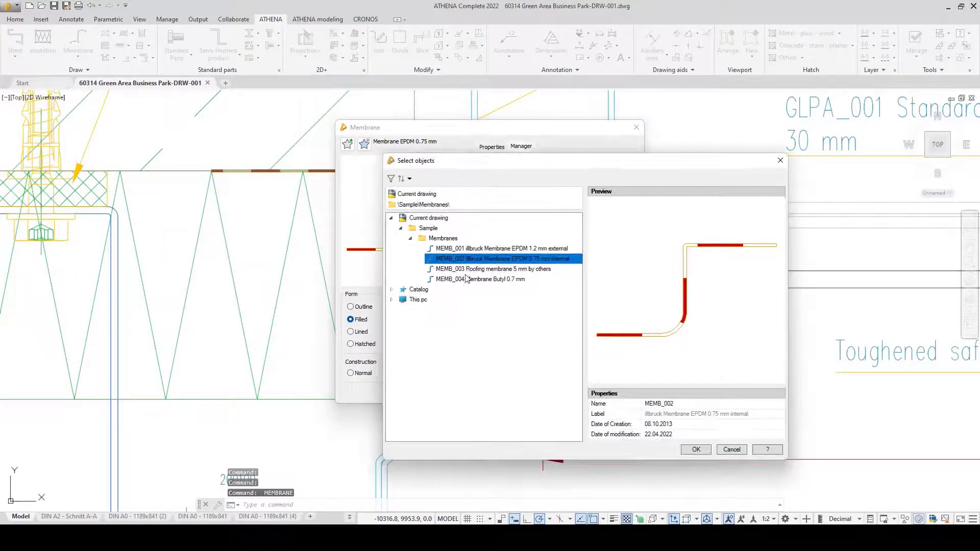
pyautogui.click(480, 249)
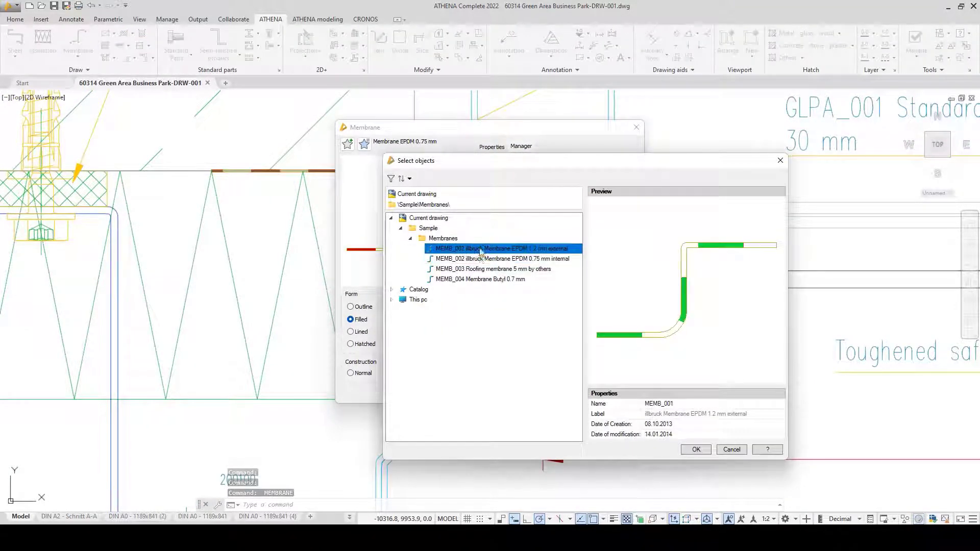
pyautogui.click(695, 450)
pyautogui.click(529, 393)
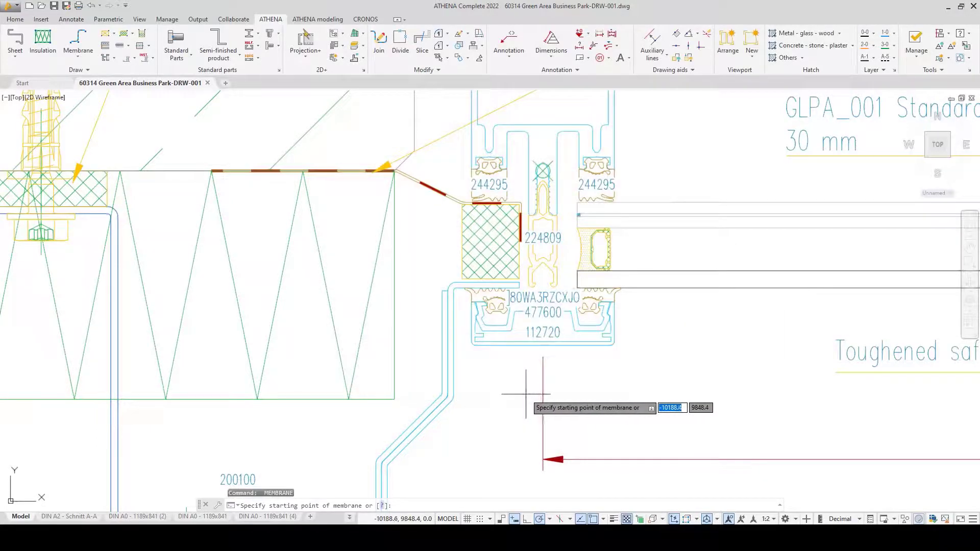
# Step: Draw the external membrane, about 163 mm wide overall, from beneath the hatched block to the insulation, down its side and along its lower edge
pyautogui.scroll(5, 506, 284)
pyautogui.click(573, 252)
pyautogui.scroll(-4, 571, 252)
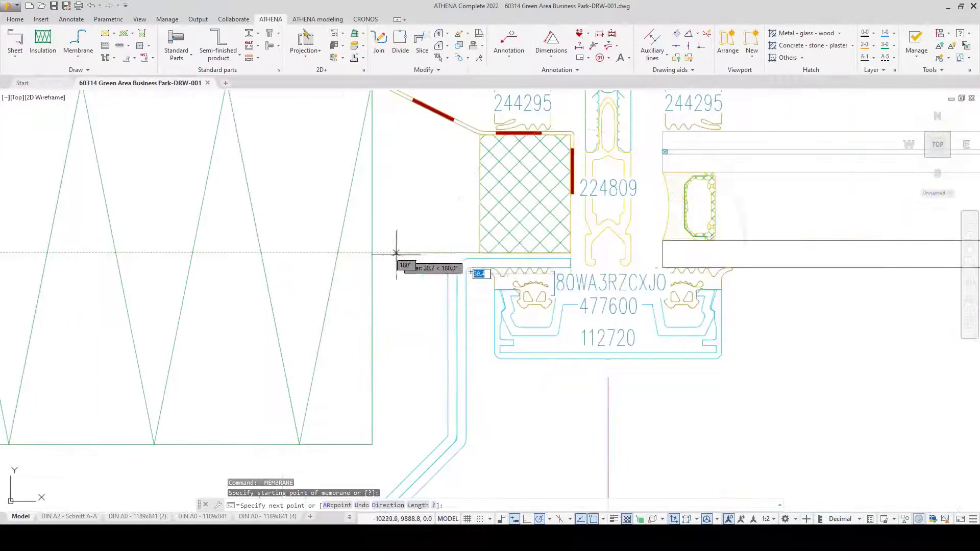
pyautogui.click(374, 252)
pyautogui.click(385, 352)
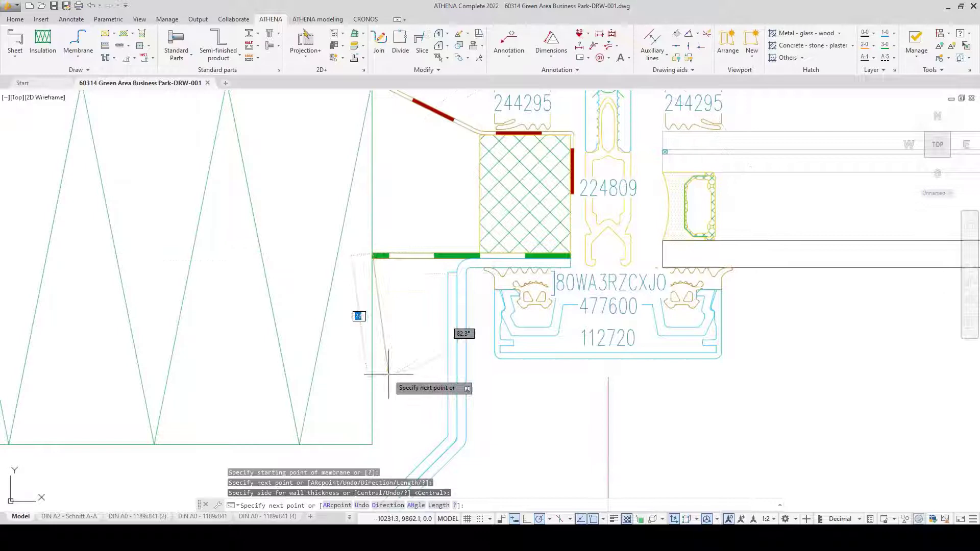
pyautogui.click(372, 446)
pyautogui.click(420, 440)
pyautogui.scroll(-4, 451, 357)
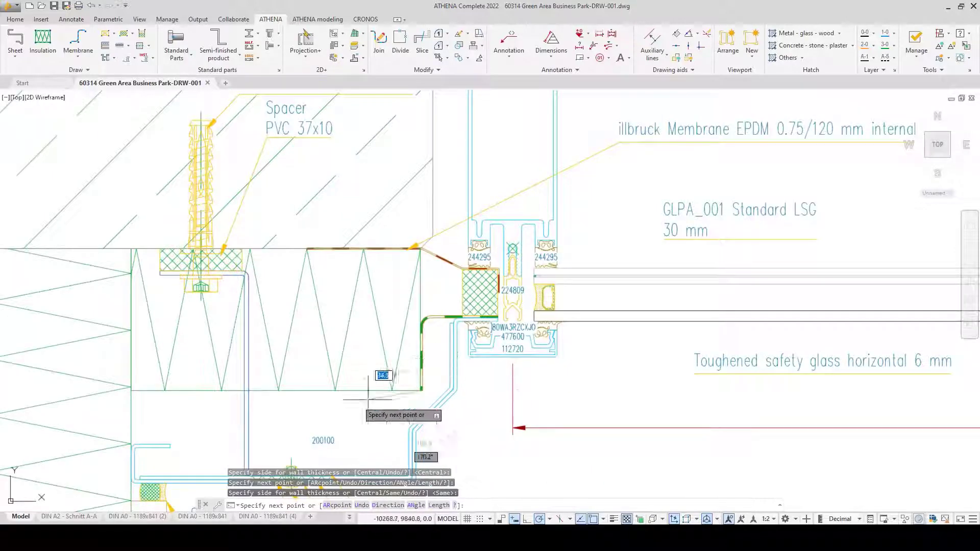
pyautogui.click(280, 391)
pyautogui.click(286, 421)
pyautogui.press('Return')
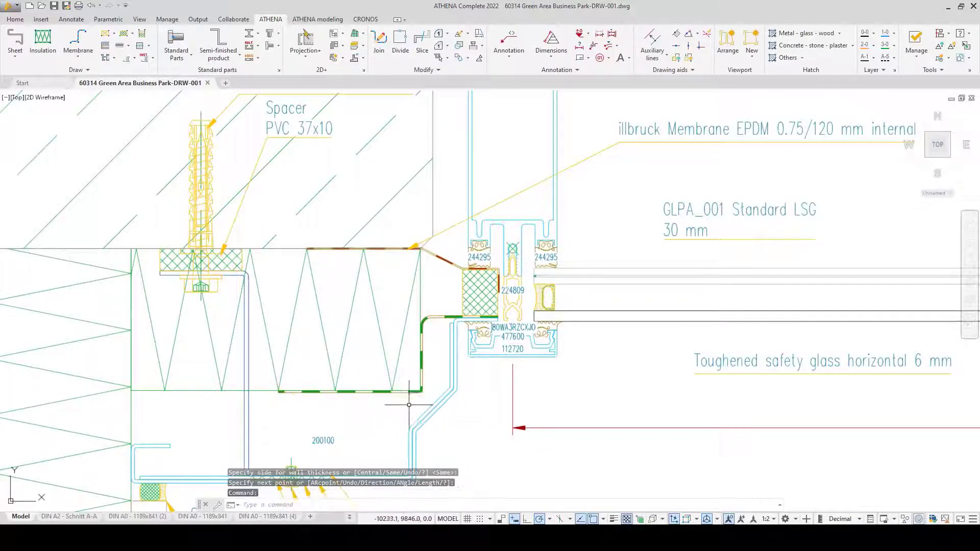
# Step: Change the internal membrane's width to 130 mm, extending it at its wall end
pyautogui.scroll(2, 444, 281)
pyautogui.moveTo(430, 268); pyautogui.dragTo(436, 304, button='middle')
pyautogui.scroll(2, 444, 279)
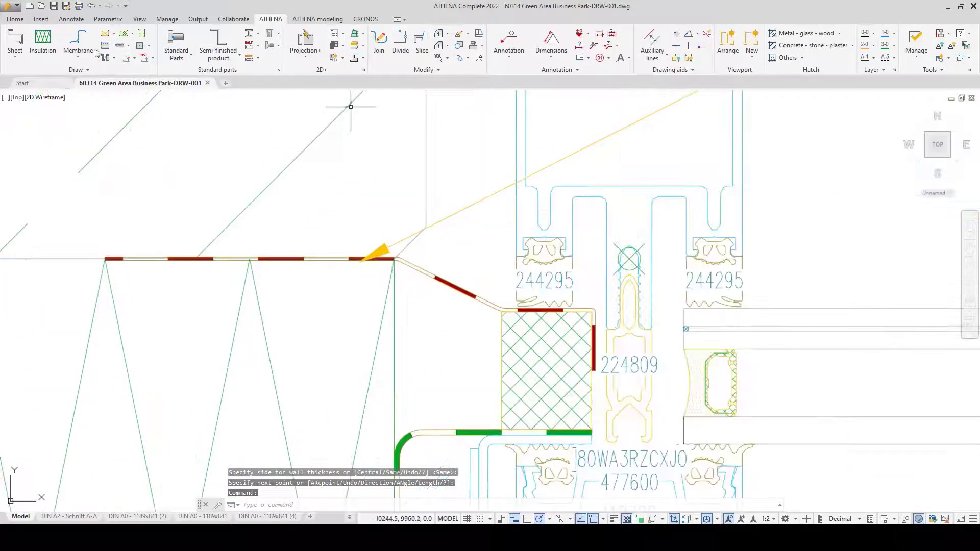
pyautogui.click(78, 51)
pyautogui.click(102, 95)
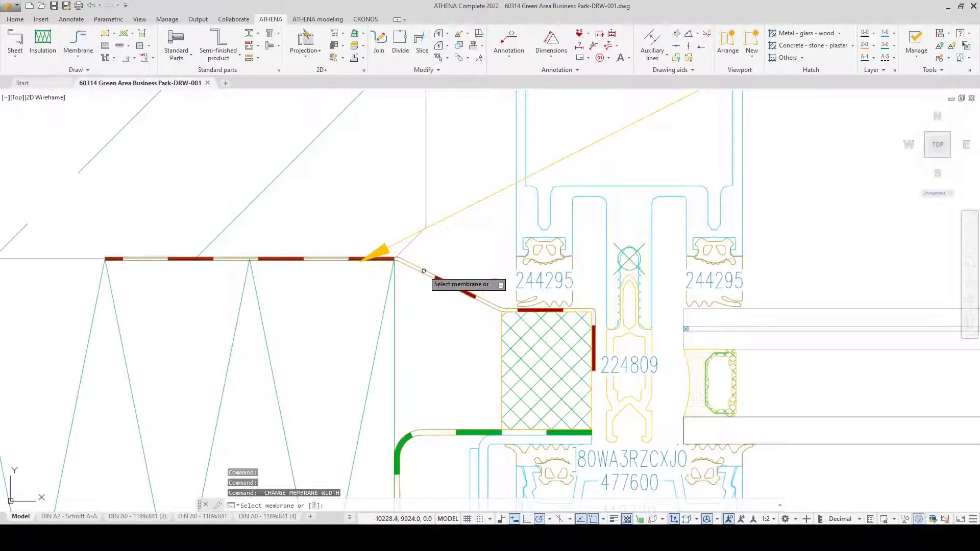
pyautogui.click(424, 271)
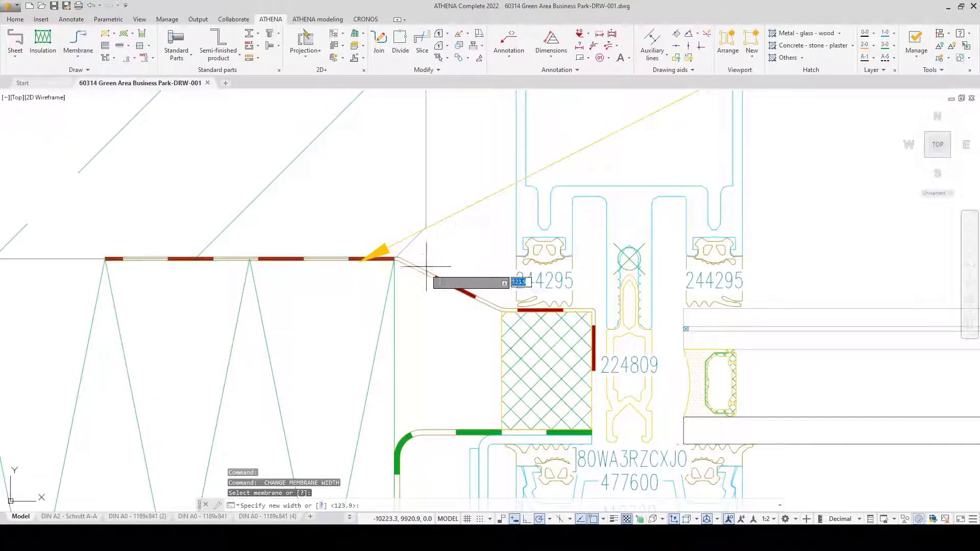
pyautogui.write('130')
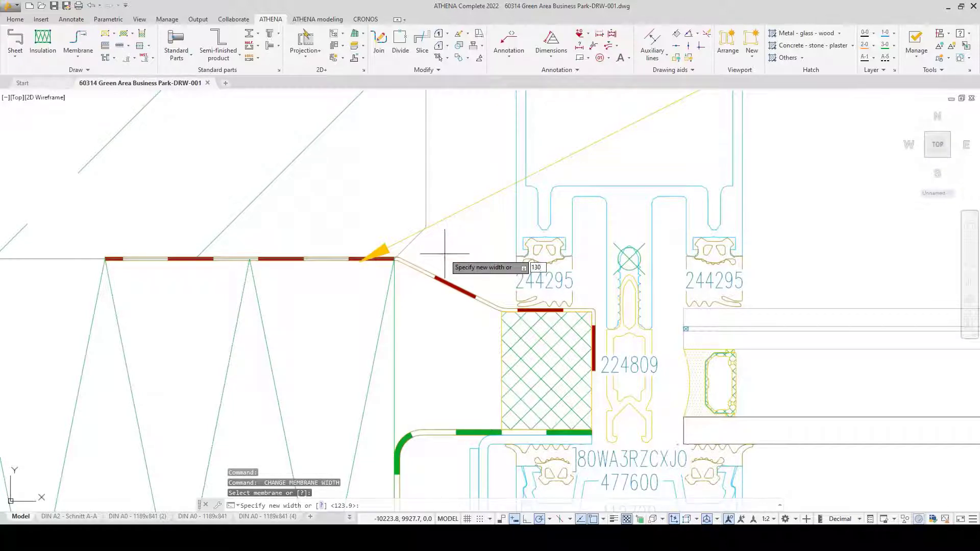
pyautogui.press('Return')
pyautogui.click(111, 255)
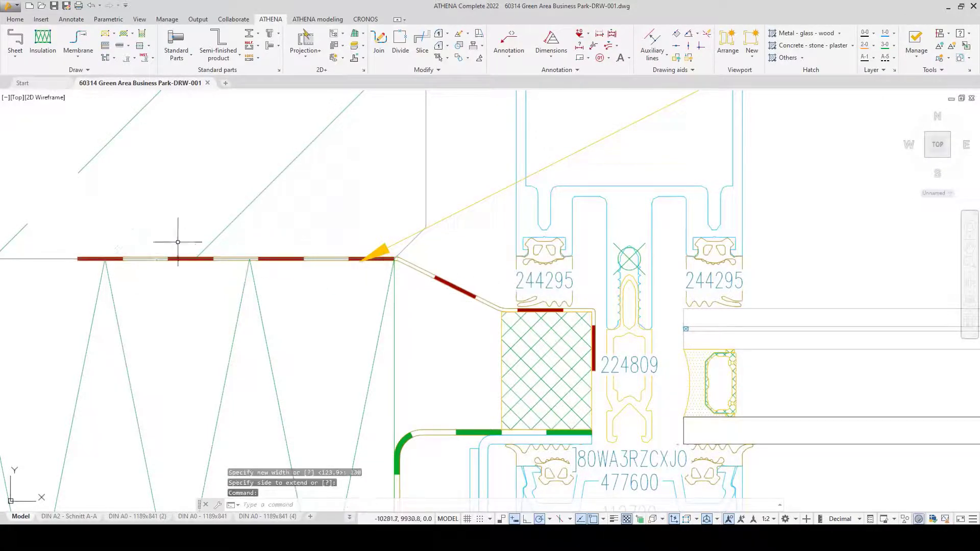
# Step: Change the external membrane's width to 150 mm, trimming it at its free end along the insulation's lower edge
pyautogui.scroll(-2, 178, 242)
pyautogui.moveTo(208, 397); pyautogui.dragTo(251, 296, button='middle')
pyautogui.scroll(2, 269, 406)
pyautogui.press('Return')
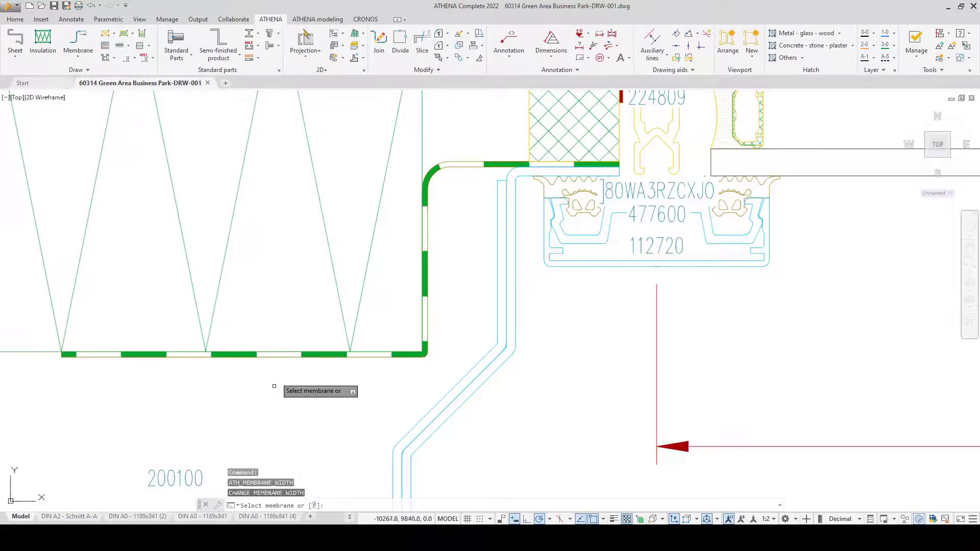
pyautogui.click(280, 354)
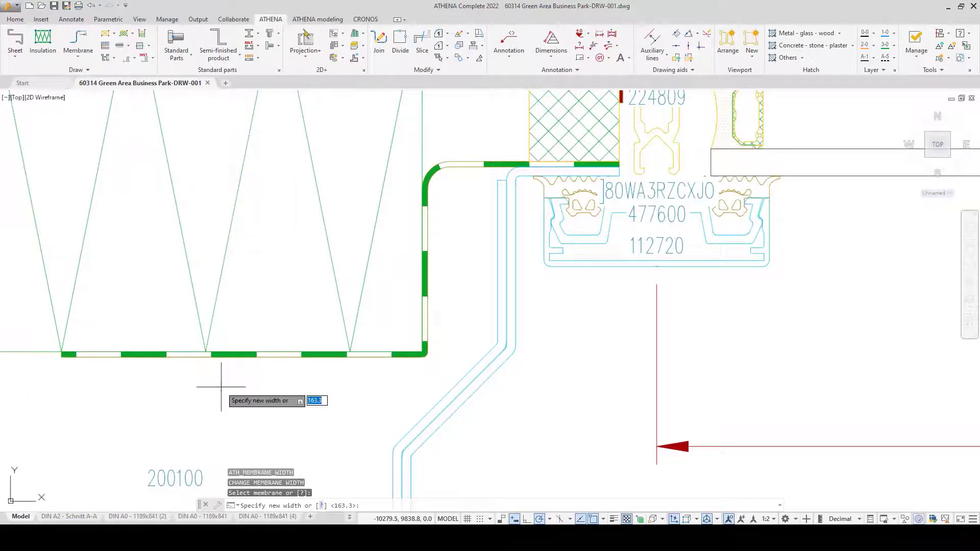
pyautogui.write('150')
pyautogui.press('Return')
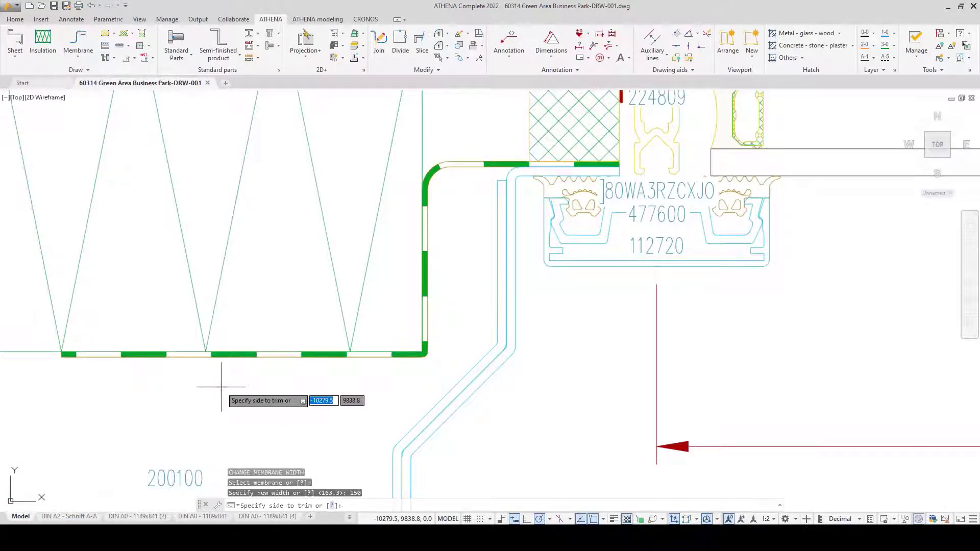
pyautogui.click(61, 361)
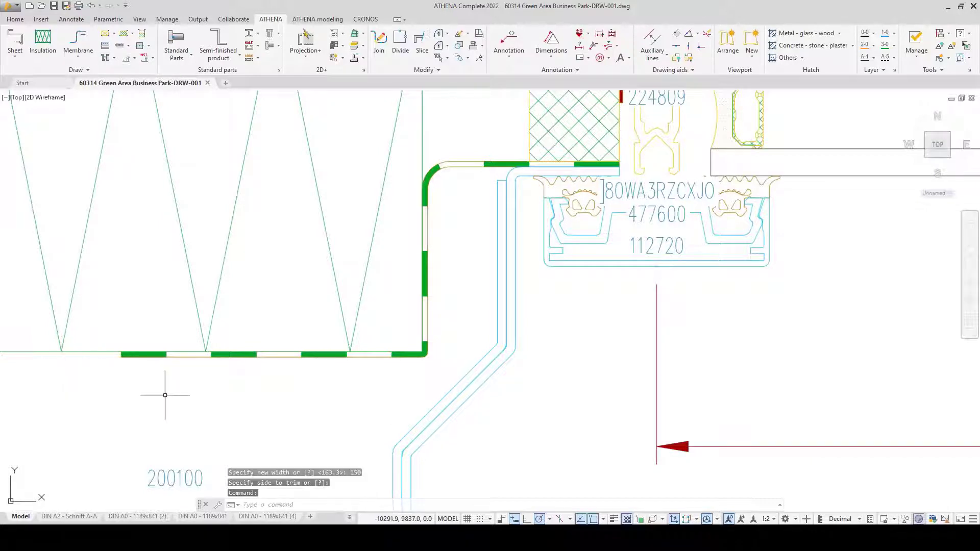
# Step: Label the external membrane with a parts leader running from the insulation's lower corner to text below the insulation
pyautogui.scroll(-2, 225, 396)
pyautogui.press('Return')
pyautogui.scroll(-2, 376, 347)
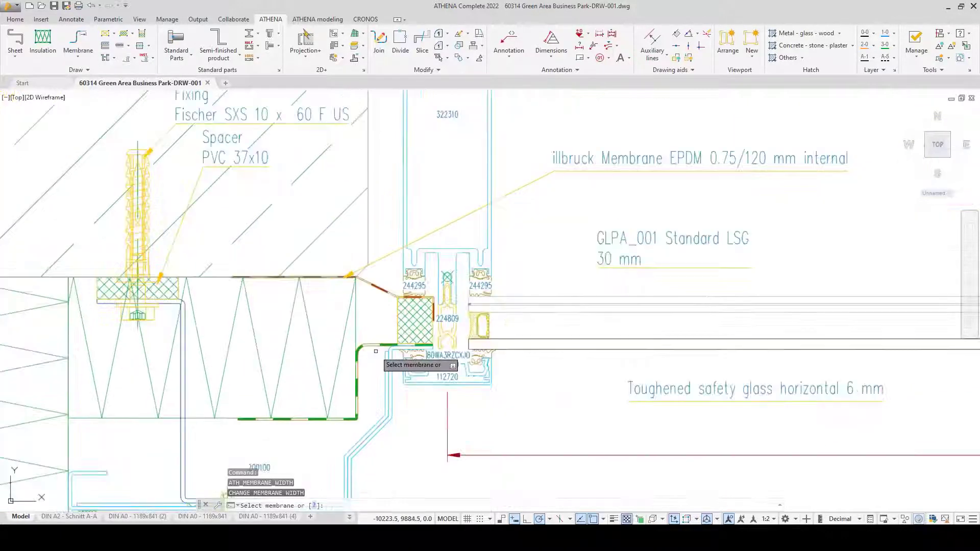
pyautogui.moveTo(377, 351); pyautogui.dragTo(378, 308, button='middle')
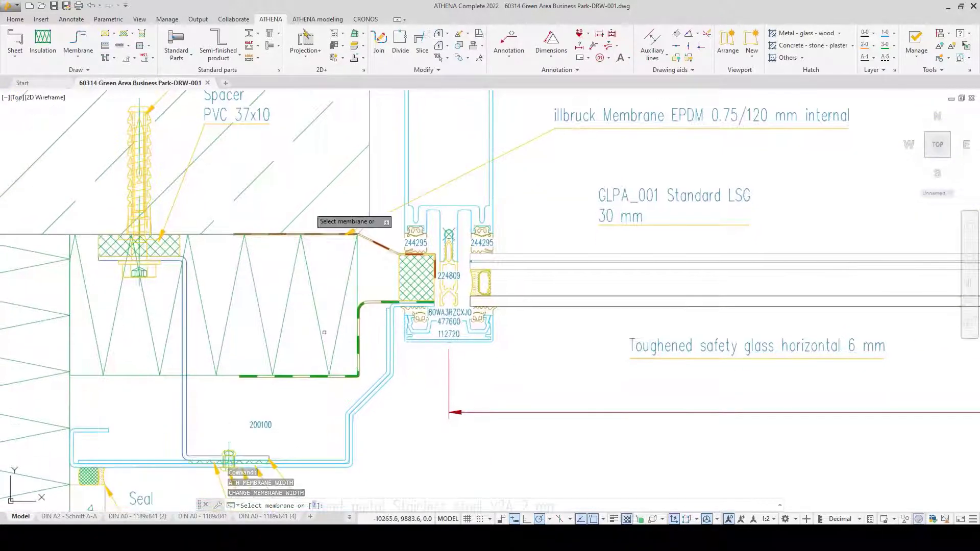
pyautogui.click(509, 43)
pyautogui.click(321, 379)
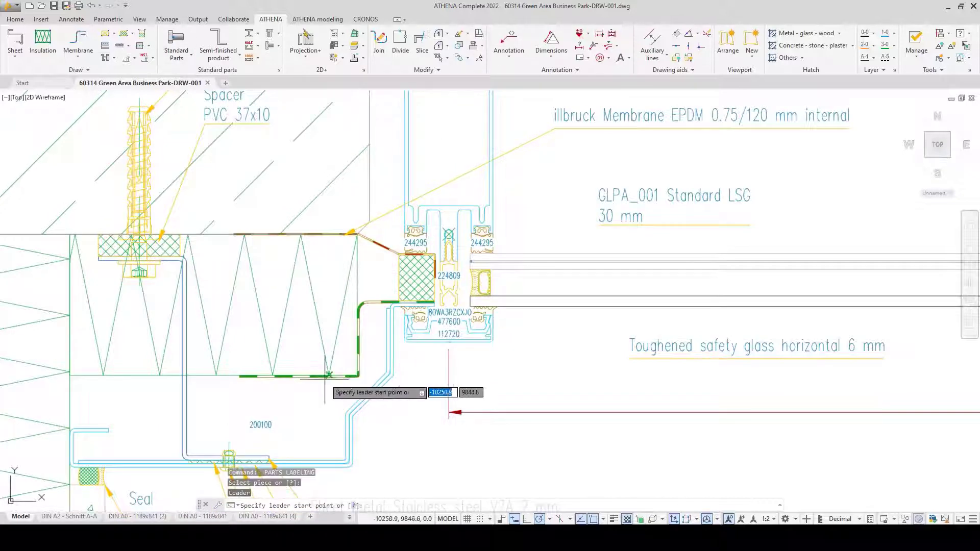
pyautogui.click(358, 377)
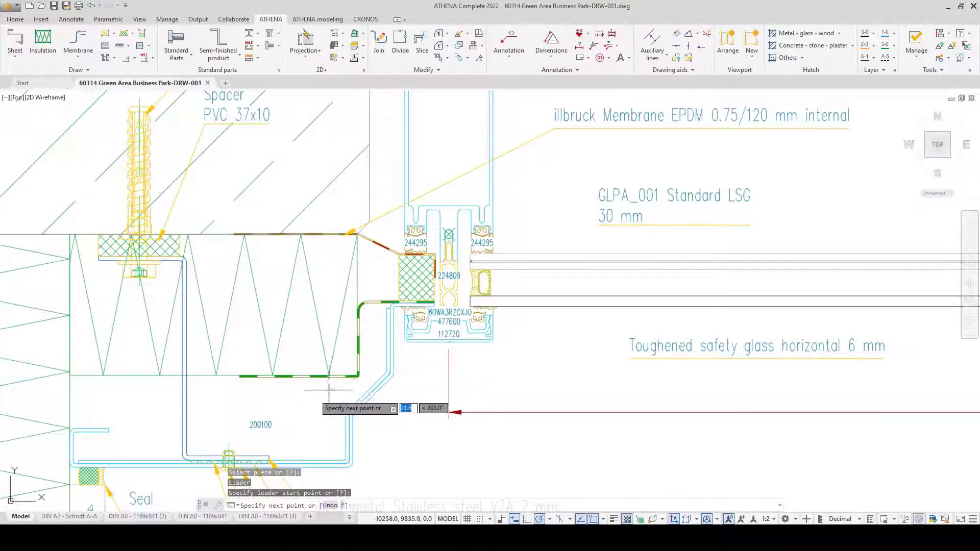
pyautogui.click(305, 409)
pyautogui.press('Return')
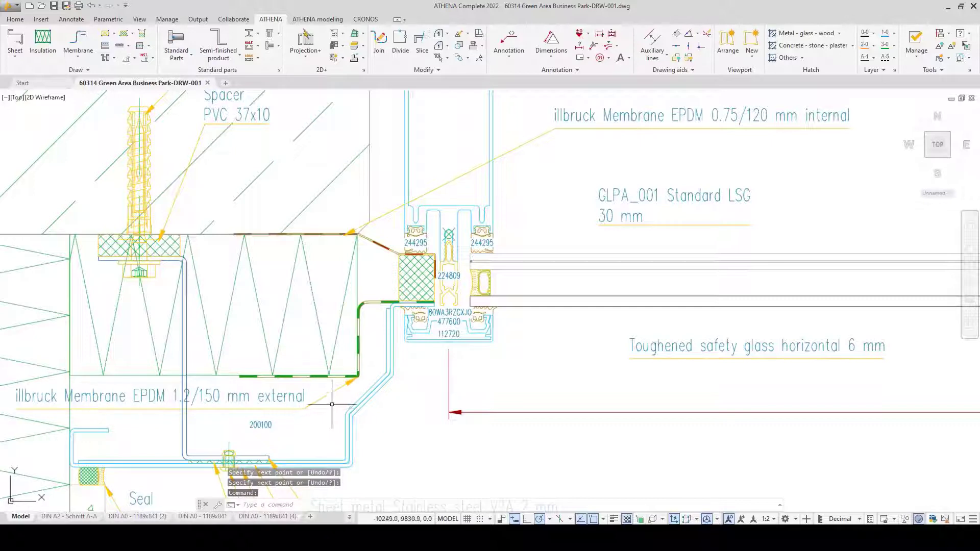
# Step: Place a vertical auxiliary line along the wall-side edge of the mullion profile 322310
pyautogui.moveTo(319, 288)
pyautogui.mouseDown(button='middle')
pyautogui.moveTo(329, 333)
pyautogui.moveTo(318, 384)
pyautogui.mouseUp(button='middle')
pyautogui.scroll(-3, 317, 383)
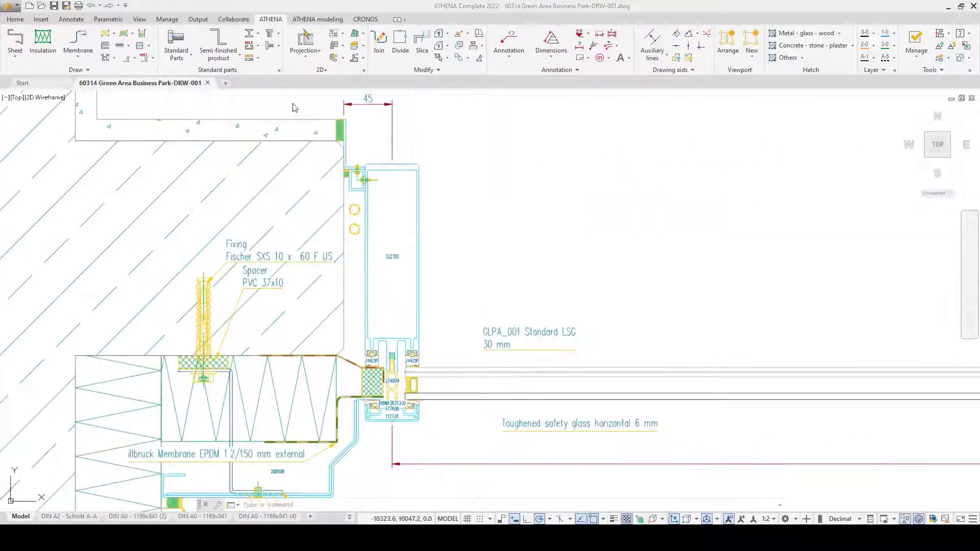
pyautogui.click(693, 59)
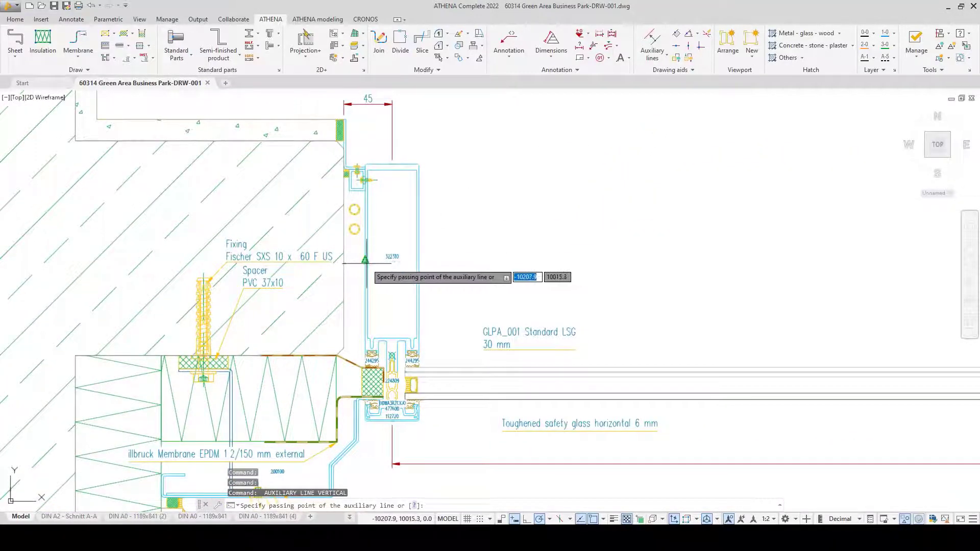
pyautogui.click(365, 257)
pyautogui.click(22, 41)
pyautogui.press('Escape')
# Step: Fill the gap between wall and mullion with soft area insulation, using its mullion-side edge as base line and the two circles as islands
pyautogui.click(43, 42)
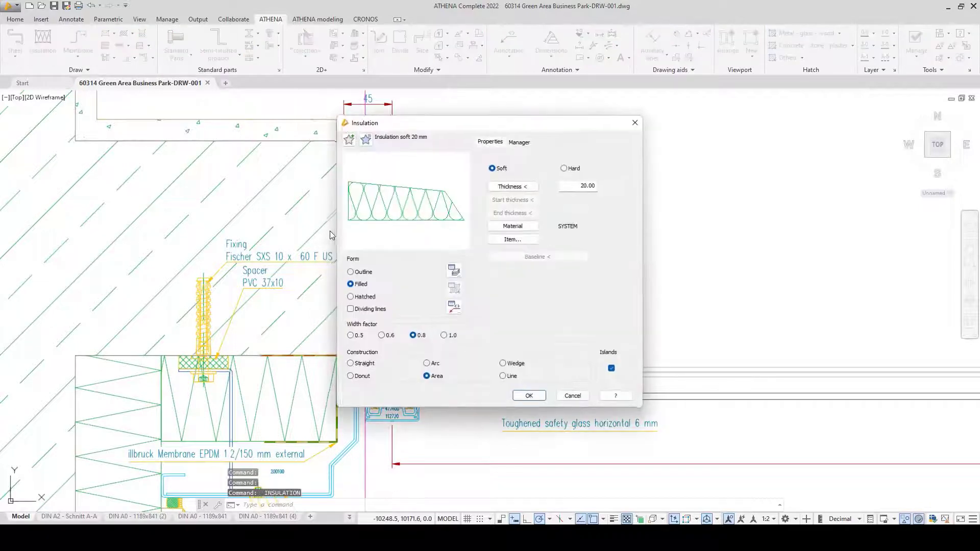
pyautogui.click(531, 399)
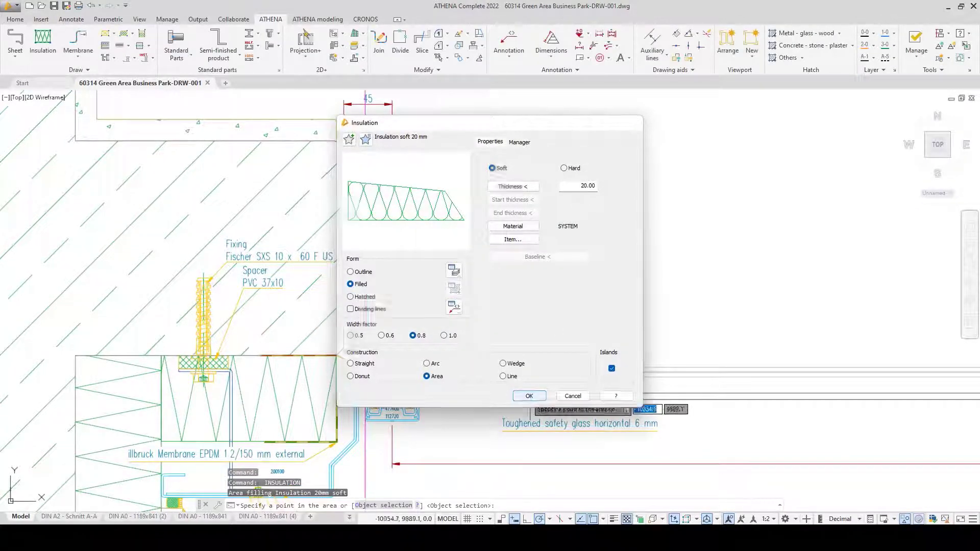
pyautogui.click(356, 283)
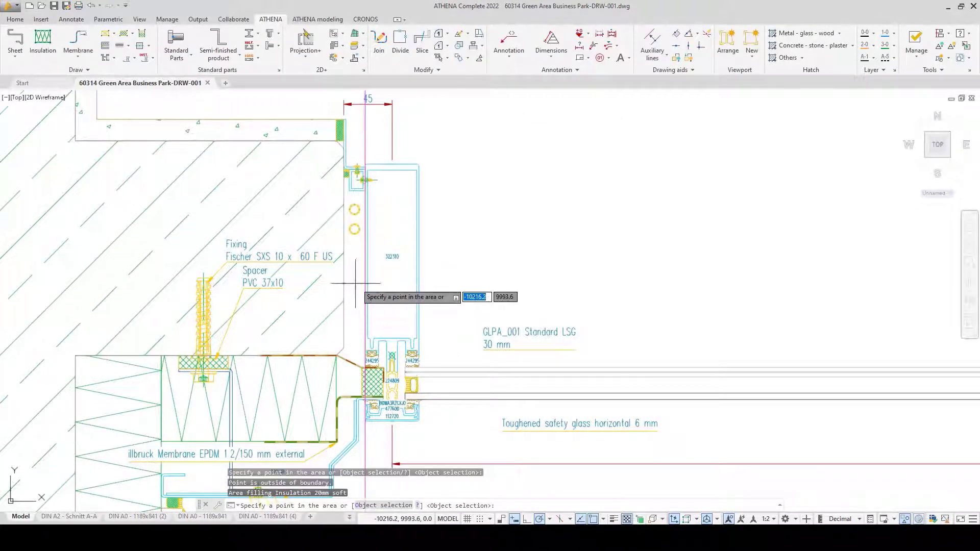
pyautogui.scroll(2, 356, 283)
pyautogui.press('Return')
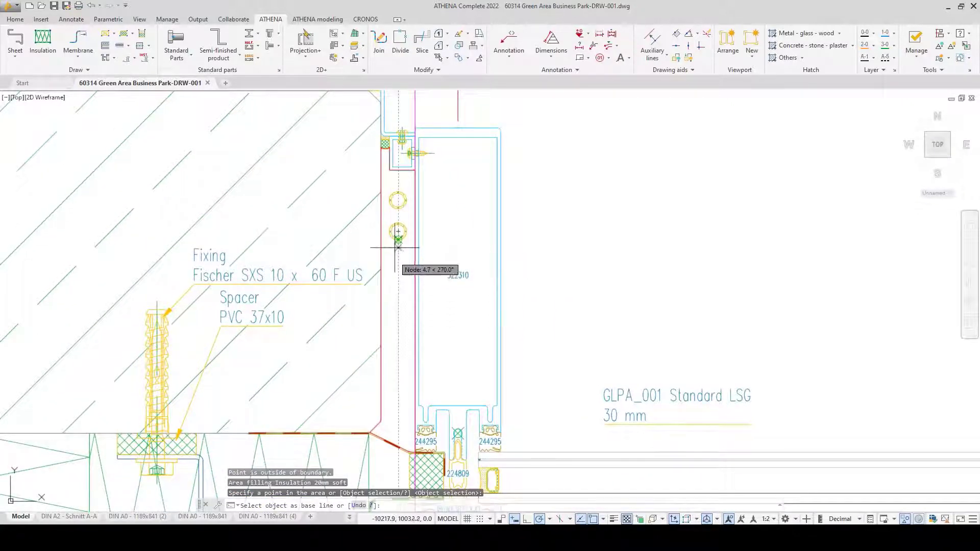
pyautogui.press('Return')
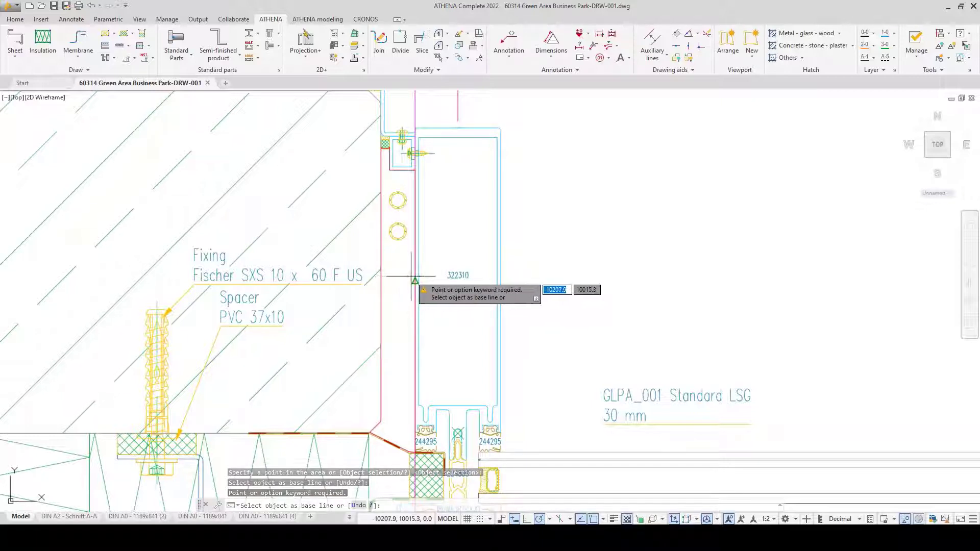
pyautogui.click(411, 276)
pyautogui.click(401, 239)
pyautogui.click(399, 208)
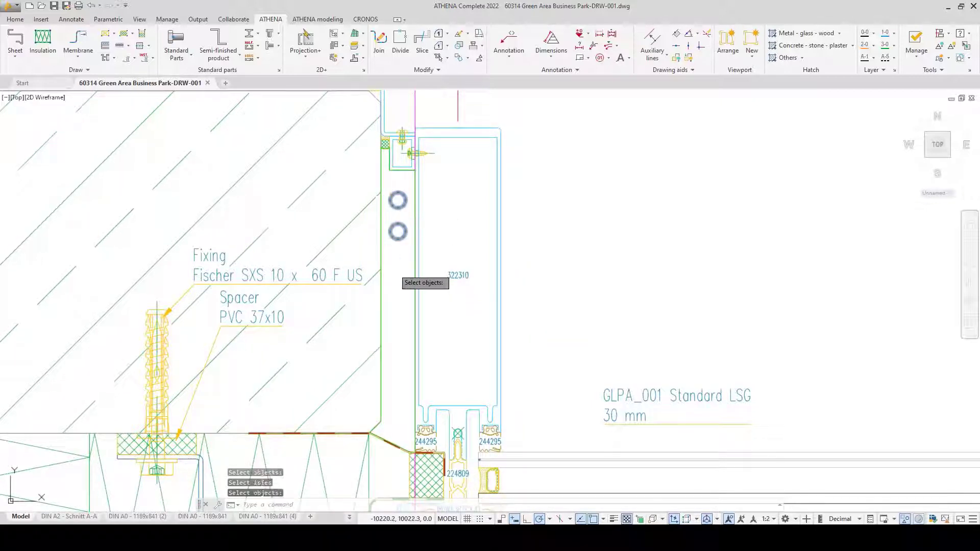
pyautogui.press('Return')
pyautogui.moveTo(401, 374); pyautogui.dragTo(399, 390, button='middle')
pyautogui.scroll(5, 399, 389)
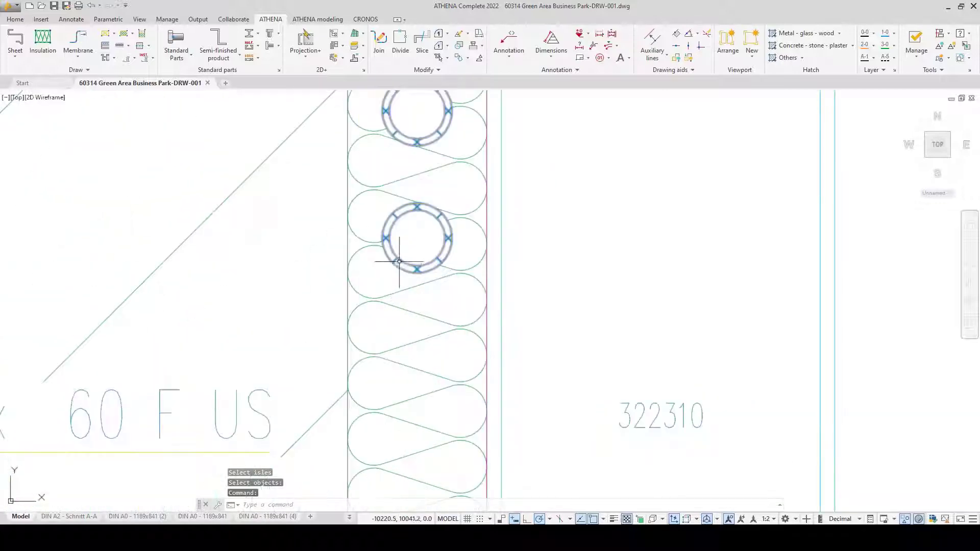
# Step: Fill the area between the membranes, wall insulation and hatched block with soft insulation, using the block's adjoining edge as base line
pyautogui.scroll(-1, 423, 342)
pyautogui.scroll(-2, 443, 197)
pyautogui.moveTo(424, 342); pyautogui.dragTo(450, 217, button='middle')
pyautogui.press('Return')
pyautogui.click(525, 398)
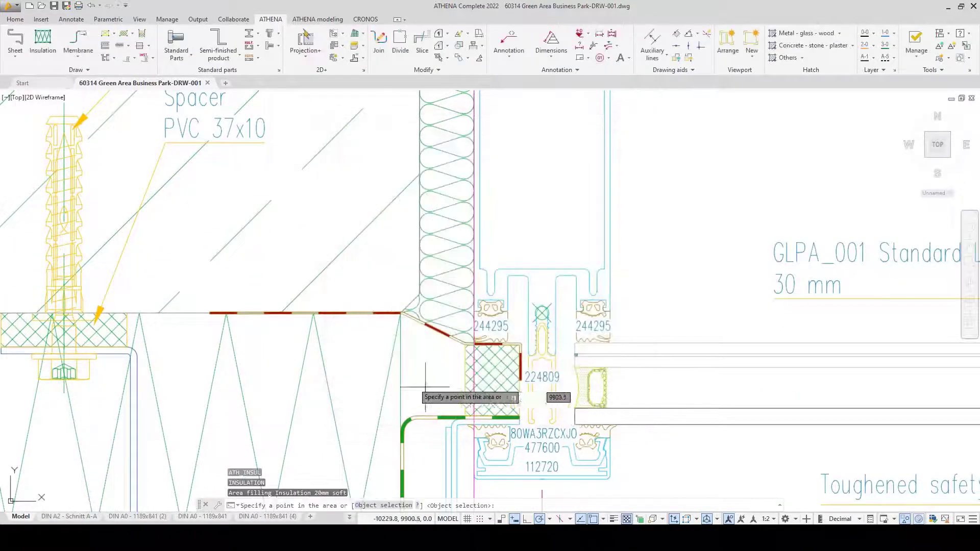
pyautogui.click(467, 380)
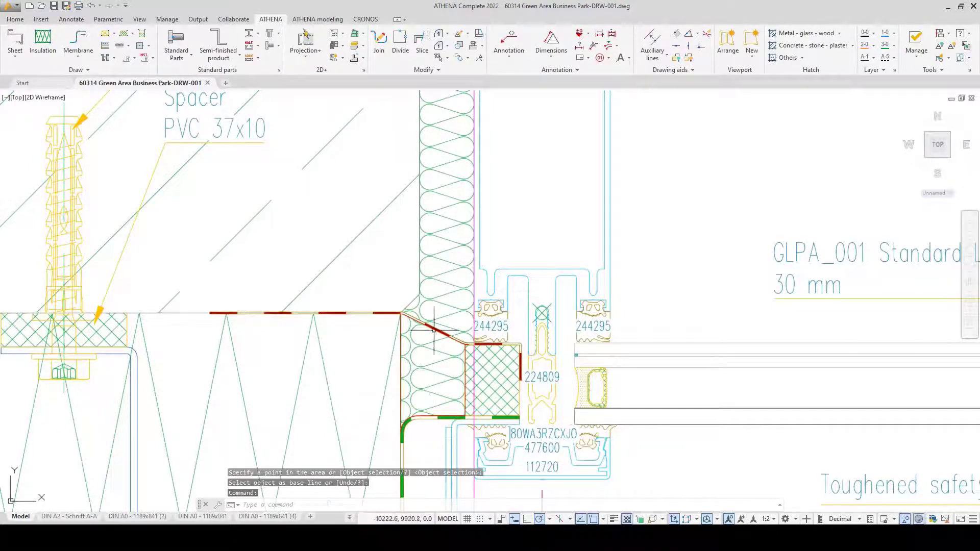
# Step: Erase the auxiliary lines from the drawing
pyautogui.scroll(-2, 434, 331)
pyautogui.moveTo(435, 398); pyautogui.dragTo(392, 250, button='middle')
pyautogui.scroll(-2, 324, 325)
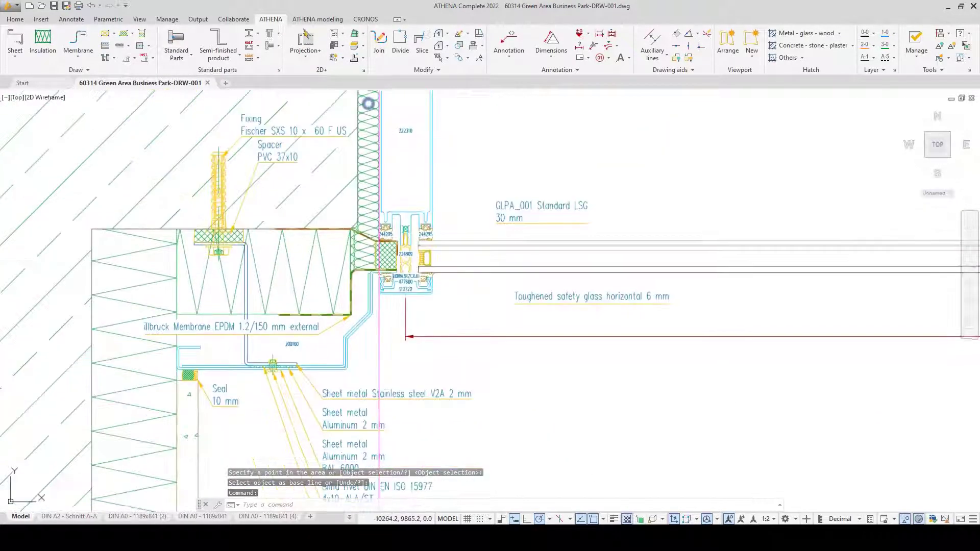
pyautogui.moveTo(321, 293); pyautogui.dragTo(376, 398, button='middle')
pyautogui.scroll(-2, 377, 398)
pyautogui.click(707, 34)
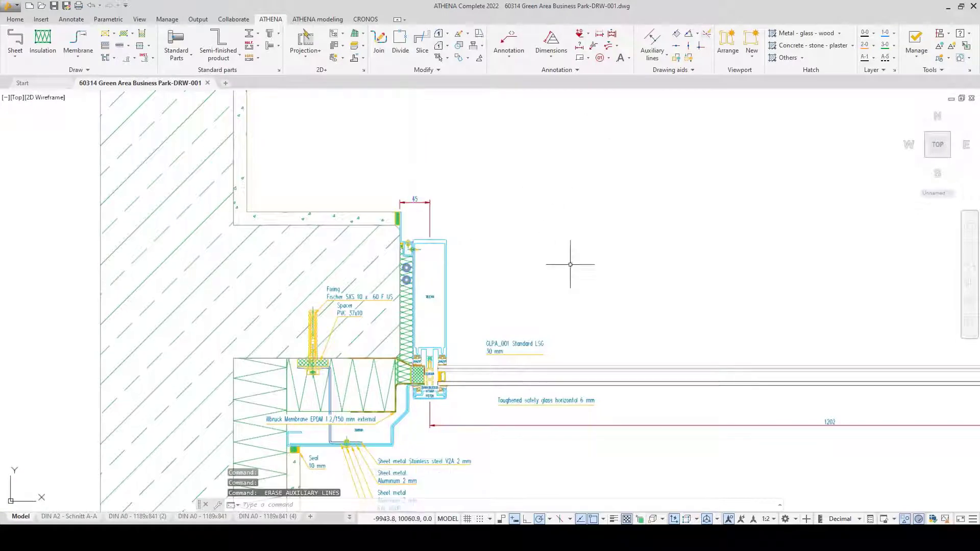
# Step: Add an auxiliary line offset 20 mm outward from the wall insulation's vertical edge at the door frame connection
pyautogui.scroll(-2, 176, 285)
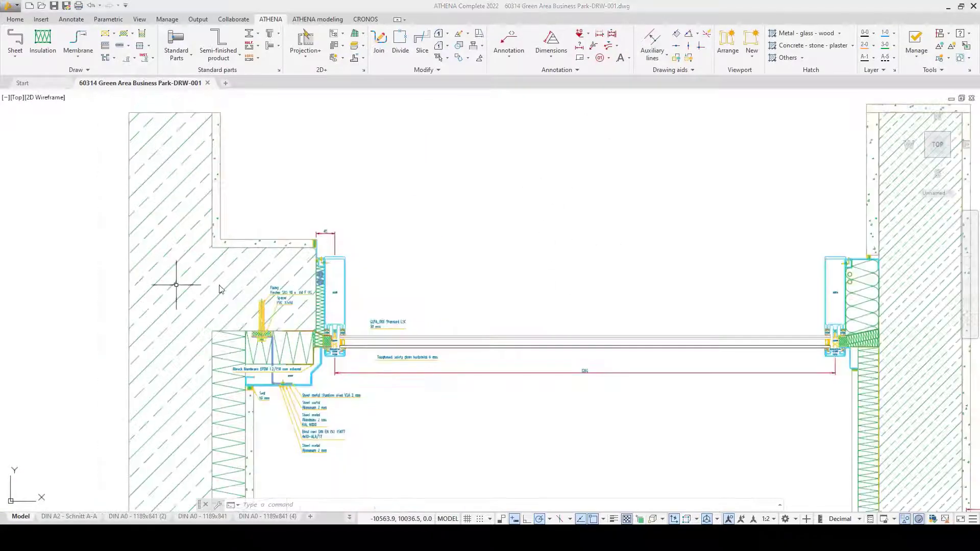
pyautogui.moveTo(710, 260)
pyautogui.mouseDown(button='middle')
pyautogui.moveTo(208, 227)
pyautogui.moveTo(122, 136)
pyautogui.mouseUp(button='middle')
pyautogui.moveTo(533, 404)
pyautogui.mouseDown(button='middle')
pyautogui.moveTo(519, 331)
pyautogui.moveTo(518, 215)
pyautogui.mouseUp(button='middle')
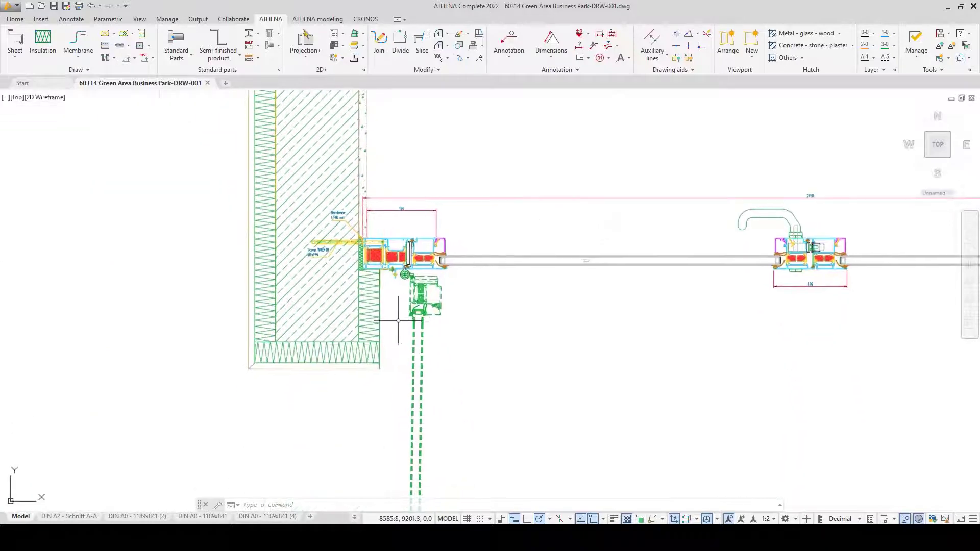
pyautogui.scroll(2, 397, 321)
pyautogui.scroll(2, 396, 321)
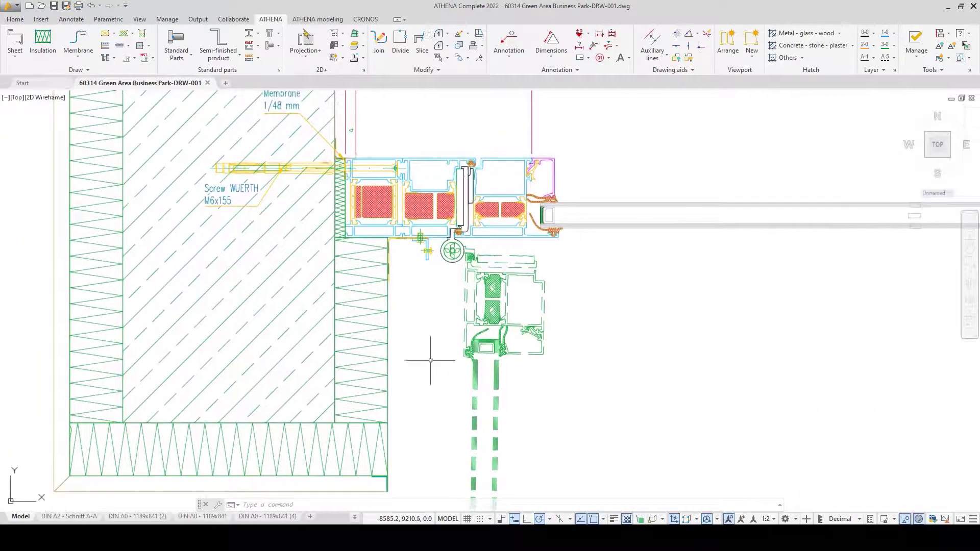
pyautogui.click(681, 49)
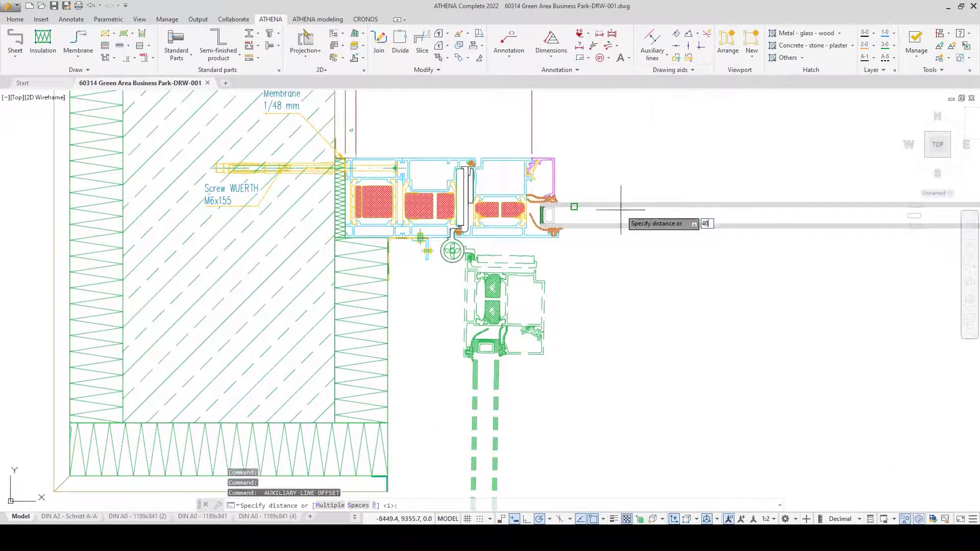
pyautogui.write('40')
pyautogui.press('Return')
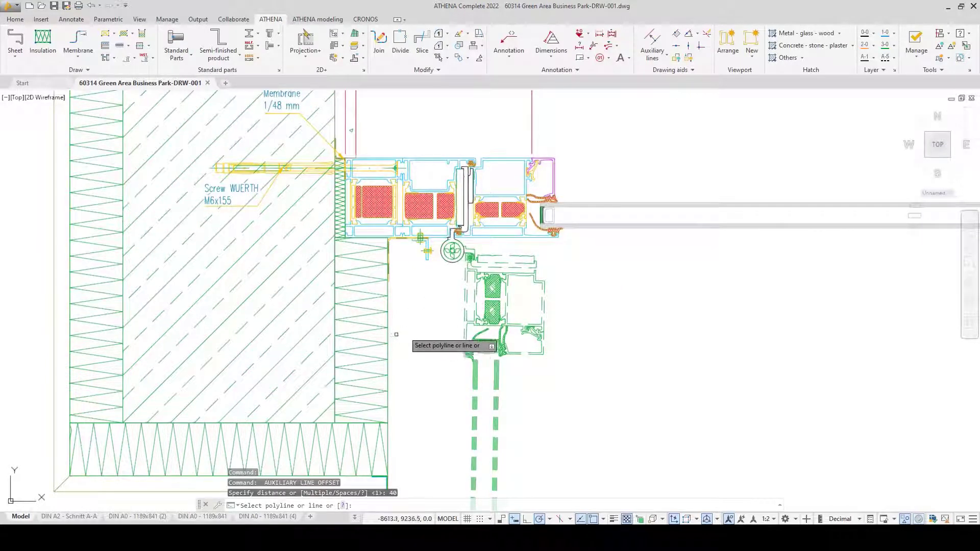
pyautogui.press('Return')
pyautogui.press('Return')
pyautogui.press('Return')
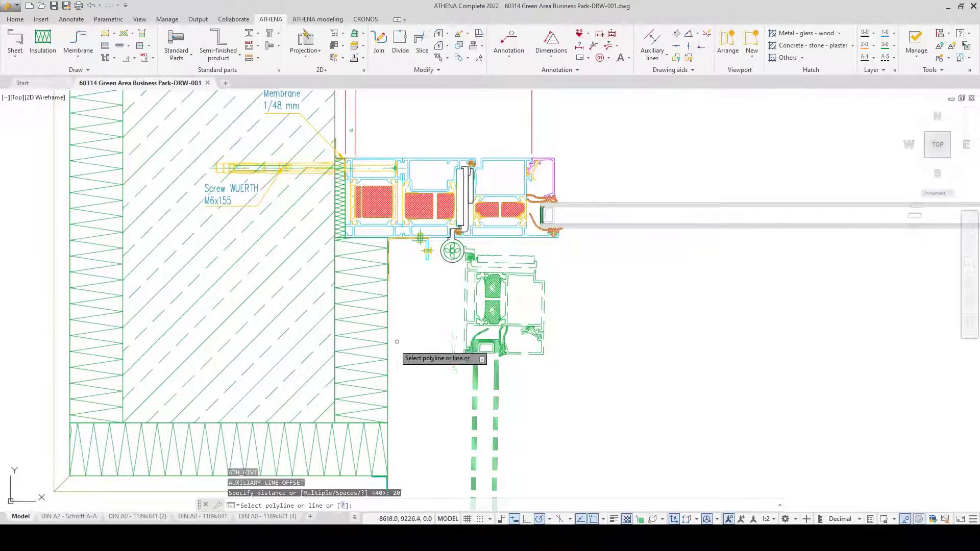
pyautogui.click(388, 350)
pyautogui.click(423, 328)
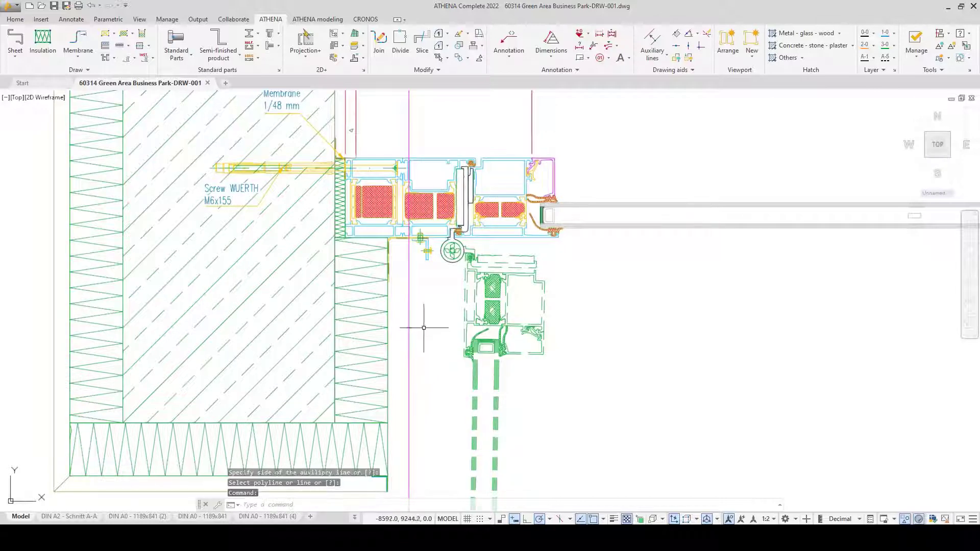
# Step: Start a 2 mm aluminum sheet metal section at the L-profile's corner beside the hinge, with a 150 mm leg running parallel to the wall
pyautogui.click(21, 43)
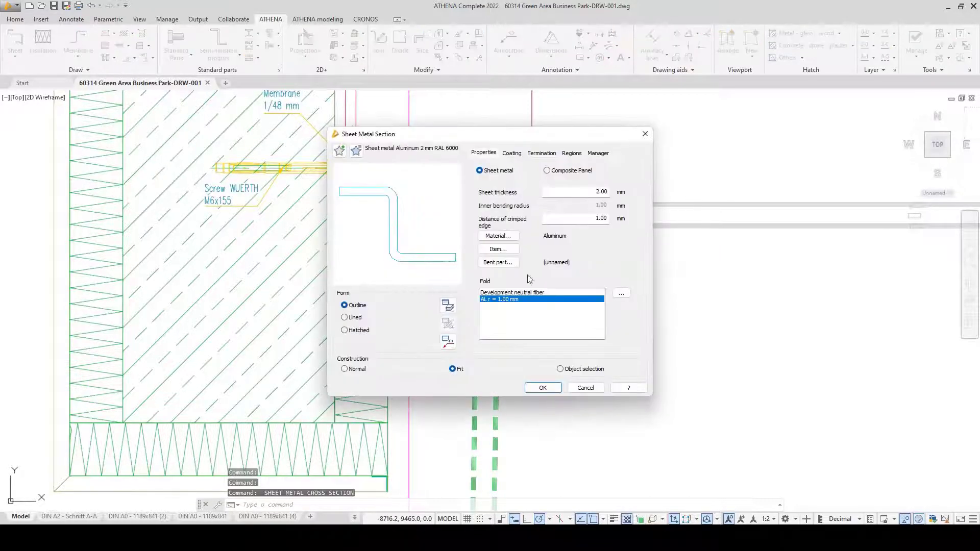
pyautogui.click(542, 388)
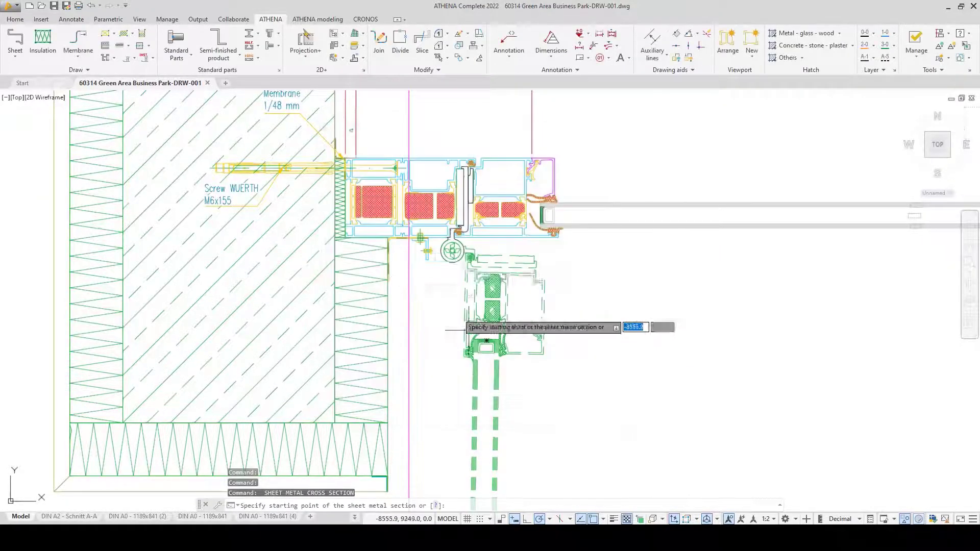
pyautogui.scroll(5, 422, 171)
pyautogui.click(423, 171)
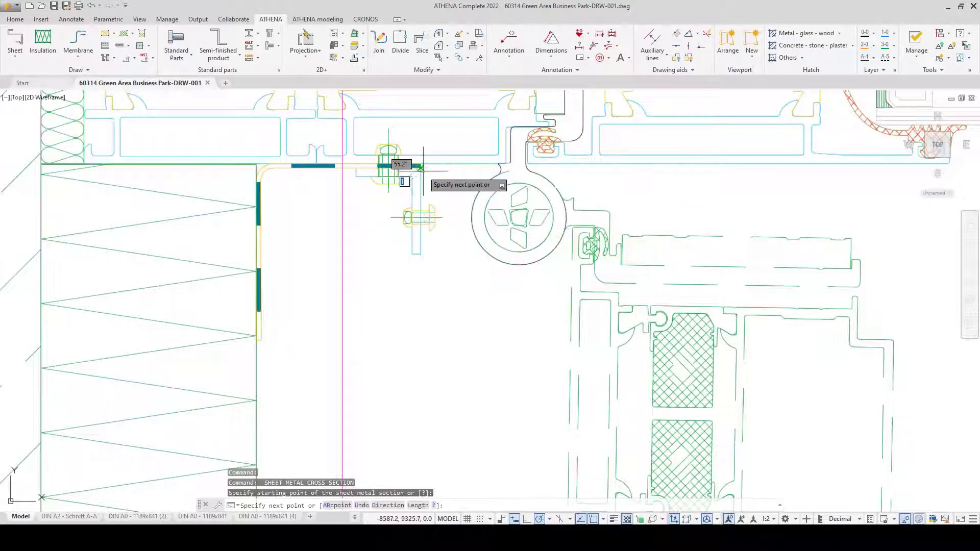
pyautogui.scroll(-4, 423, 171)
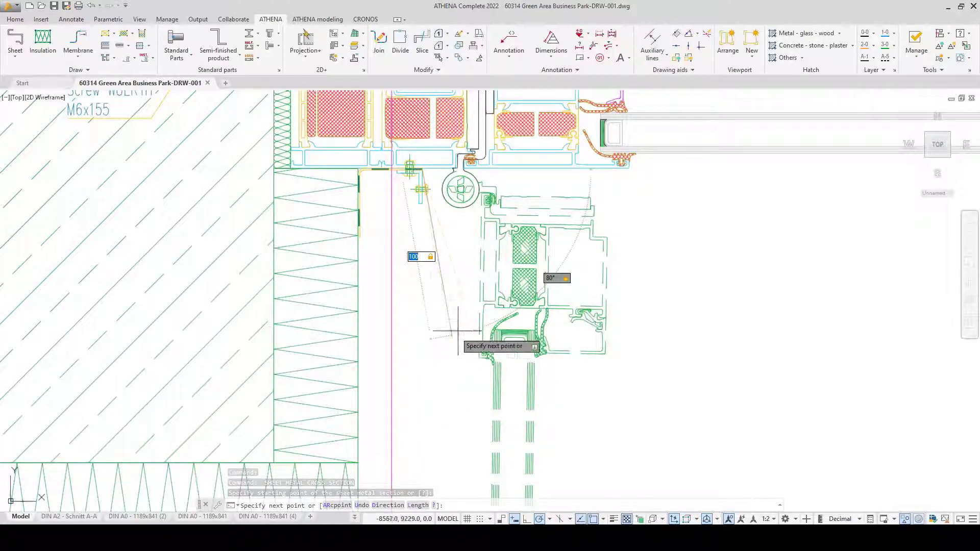
pyautogui.press('Tab')
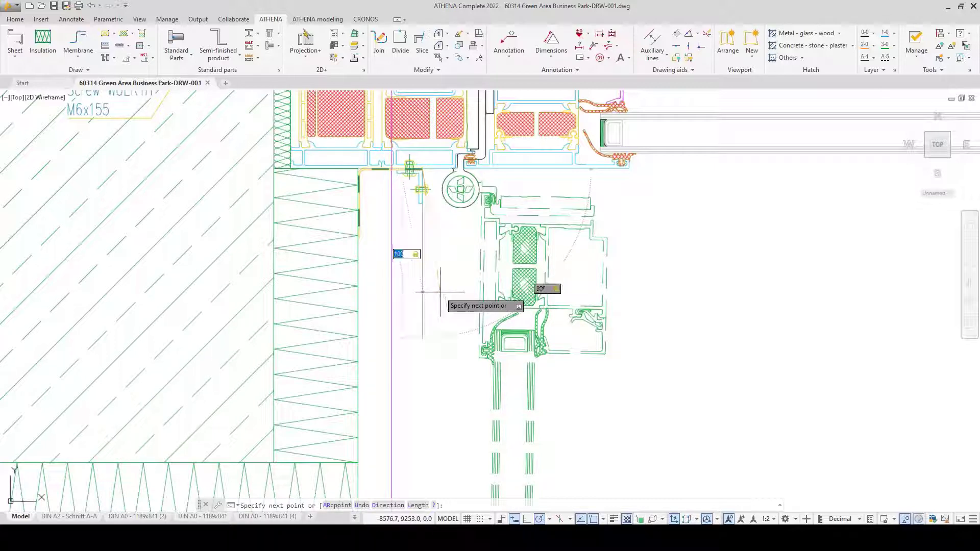
pyautogui.write('0')
pyautogui.press('Return')
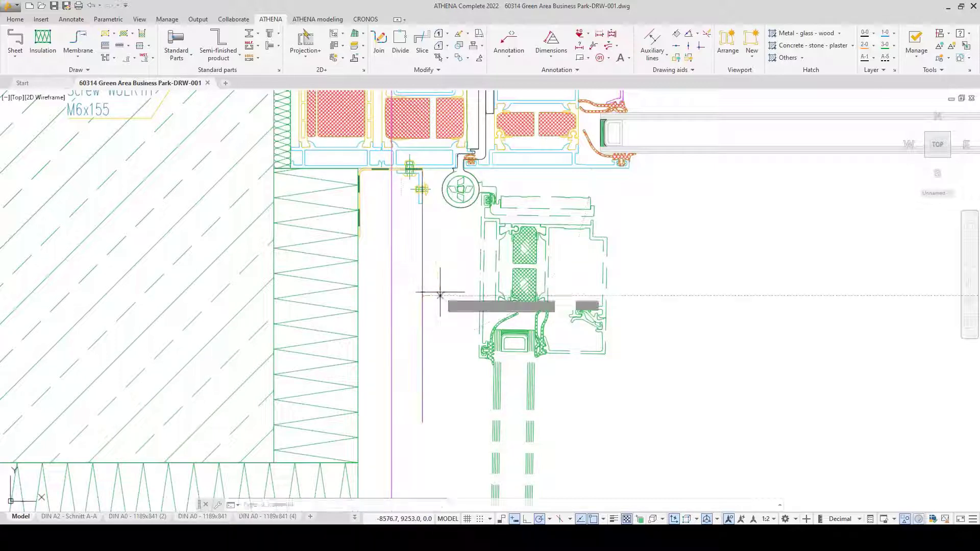
pyautogui.click(461, 353)
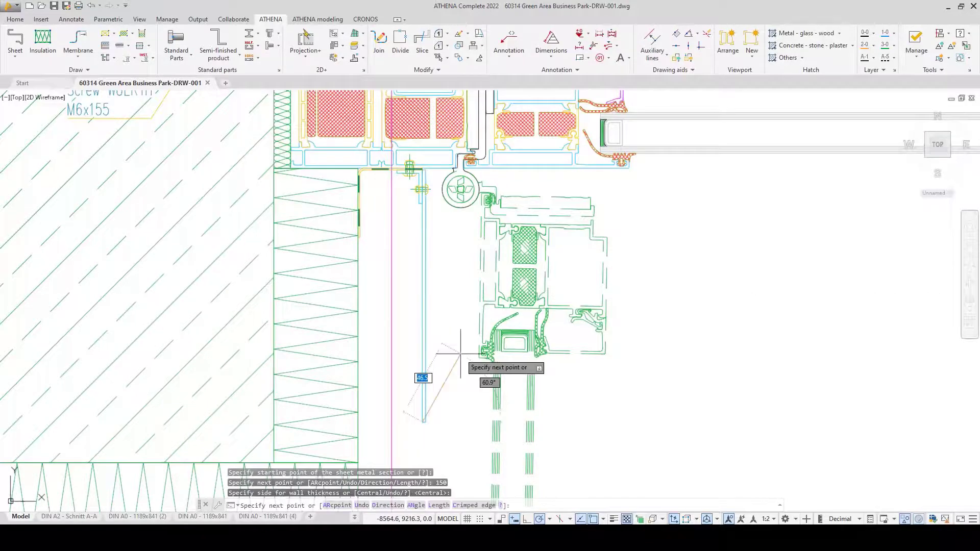
# Step: Add a 25.5 mm slanted leg to the sheet metal section, running toward the auxiliary line
pyautogui.scroll(-2, 422, 375)
pyautogui.scroll(4, 416, 389)
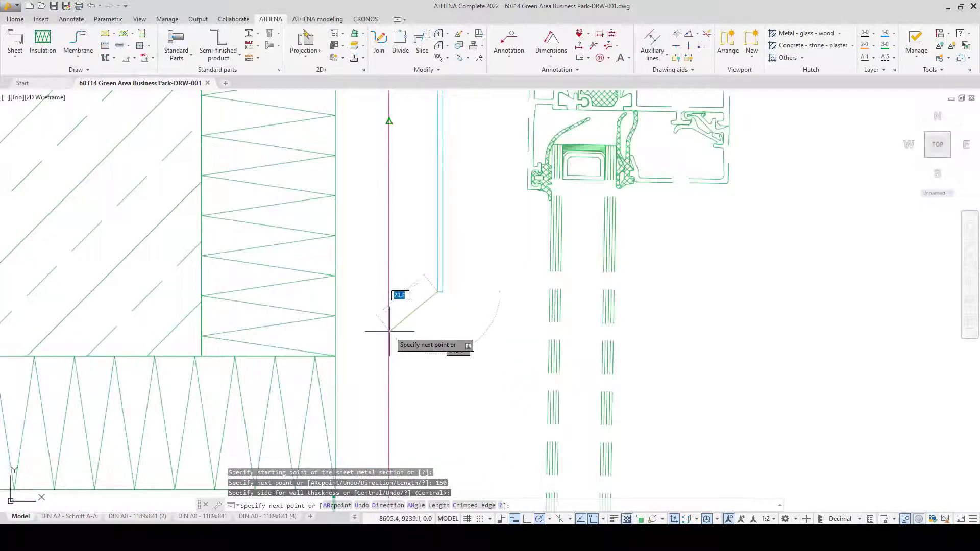
pyautogui.write('25')
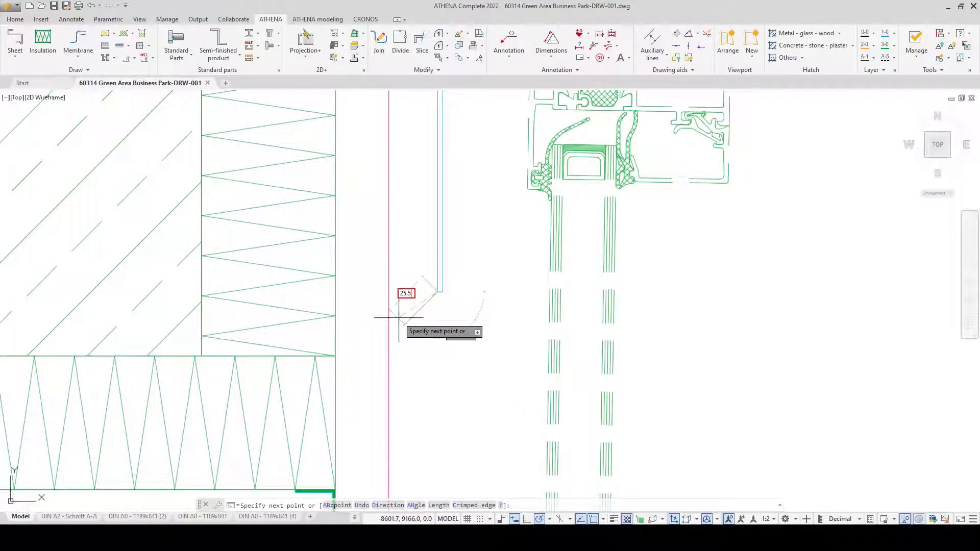
pyautogui.press('Return')
pyautogui.click(440, 399)
# Step: Continue the sheet metal section along the auxiliary line to the plaster's outer level and fold it across to the plaster end profile's corner
pyautogui.scroll(-4, 426, 456)
pyautogui.moveTo(426, 456); pyautogui.dragTo(425, 395, button='middle')
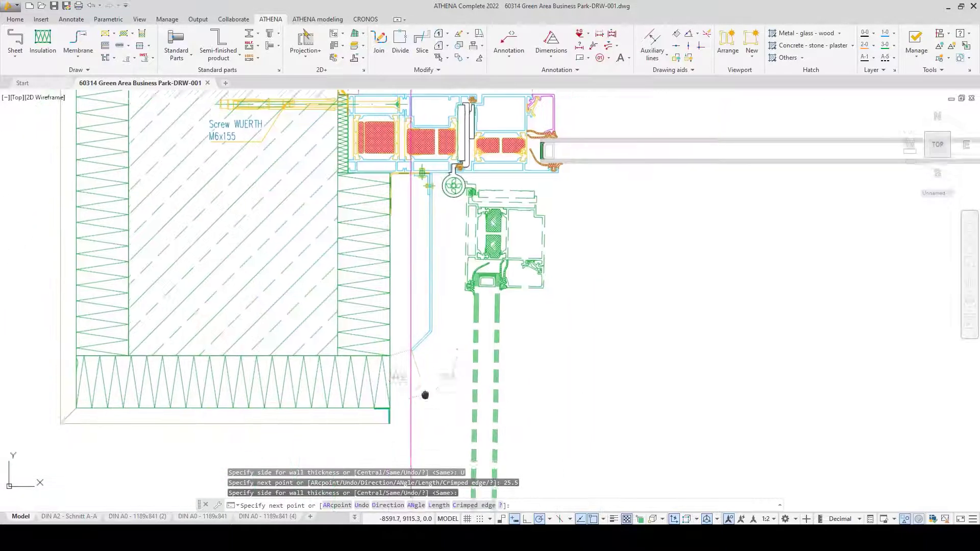
pyautogui.scroll(4, 426, 395)
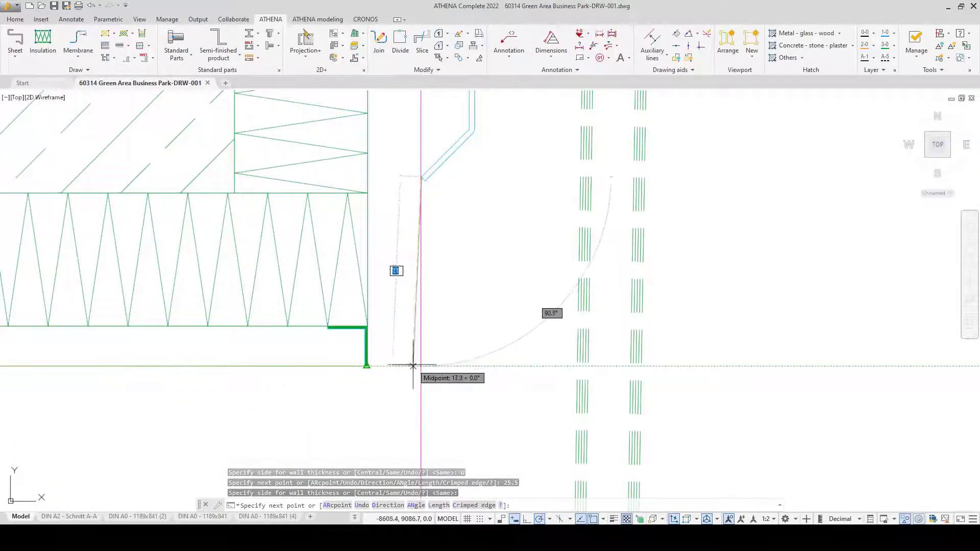
pyautogui.click(413, 366)
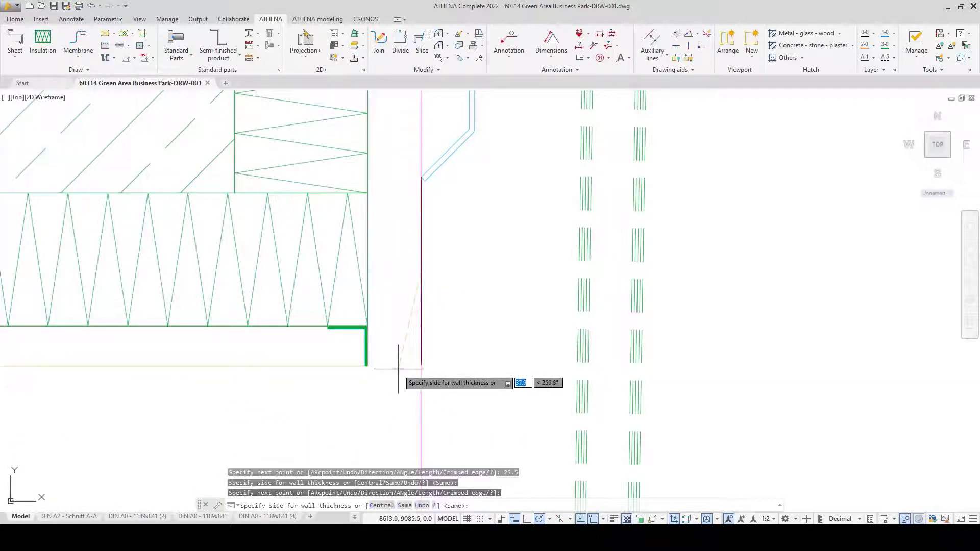
pyautogui.scroll(4, 411, 371)
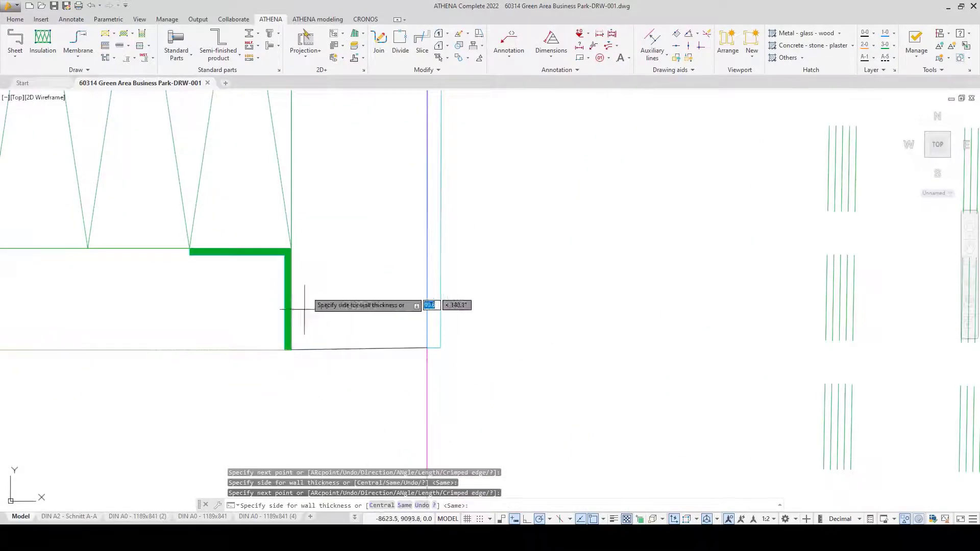
pyautogui.click(305, 305)
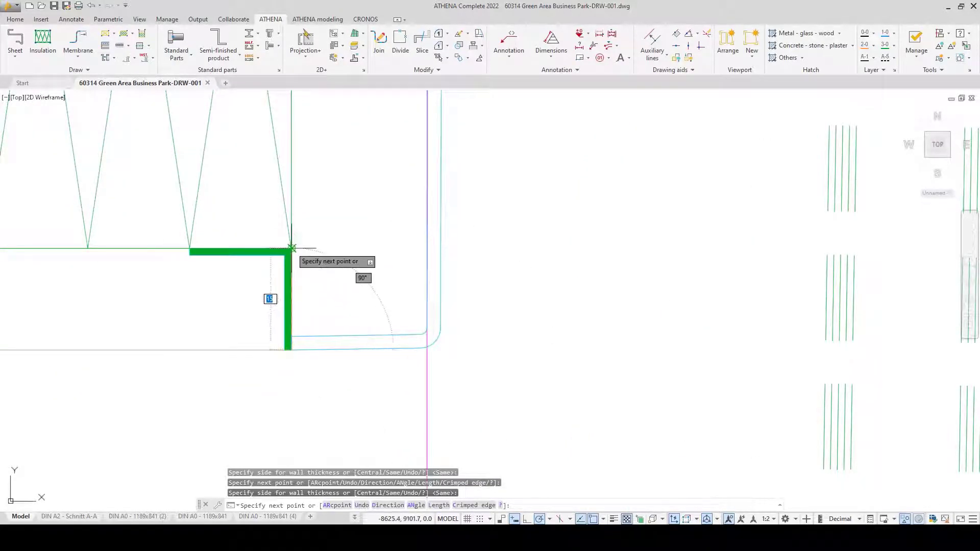
# Step: Finish the sheet metal section with a 20 mm return leg running back along the wall edge
pyautogui.write('20')
pyautogui.press('Return')
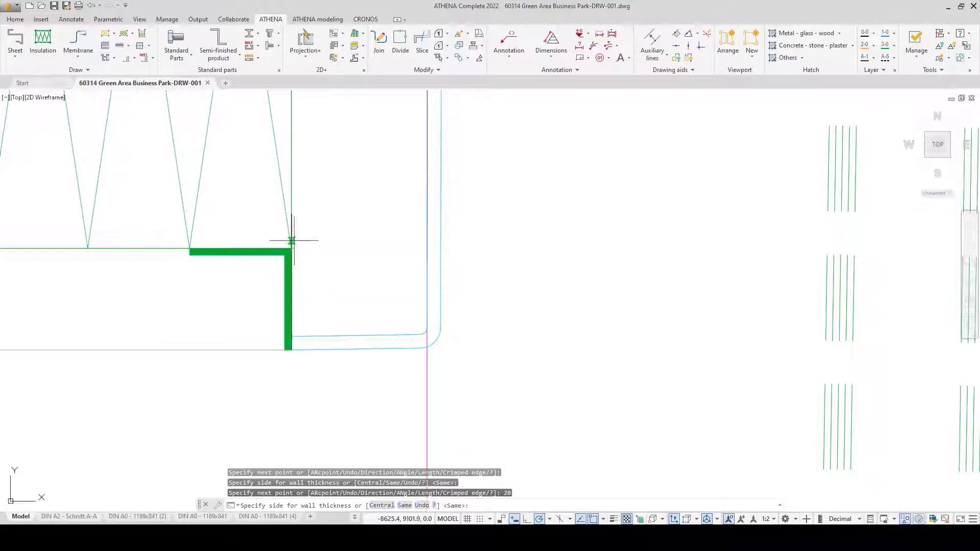
pyautogui.click(333, 243)
pyautogui.press('Return')
# Step: Shift the sheet's return leg 8 mm away from the wall and erase the auxiliary lines
pyautogui.click(302, 283)
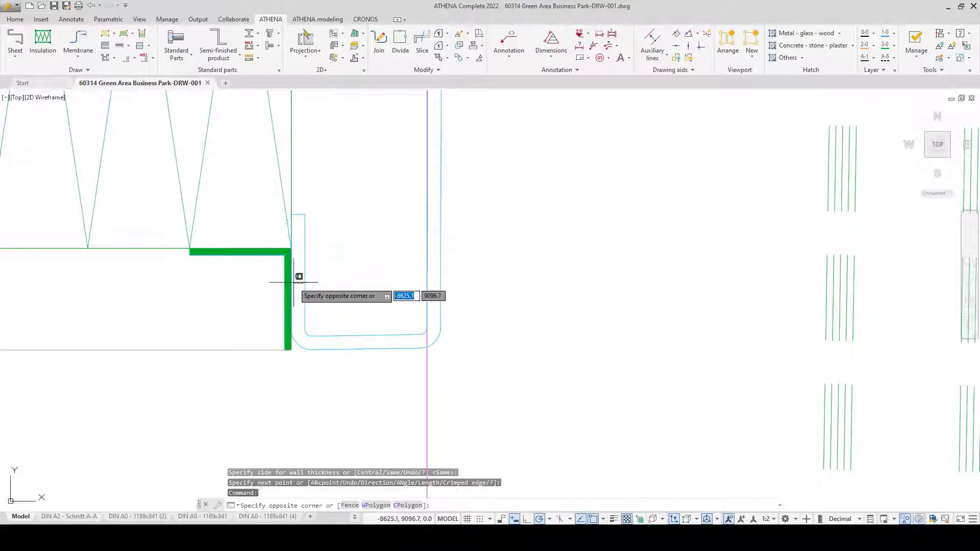
pyautogui.click(310, 282)
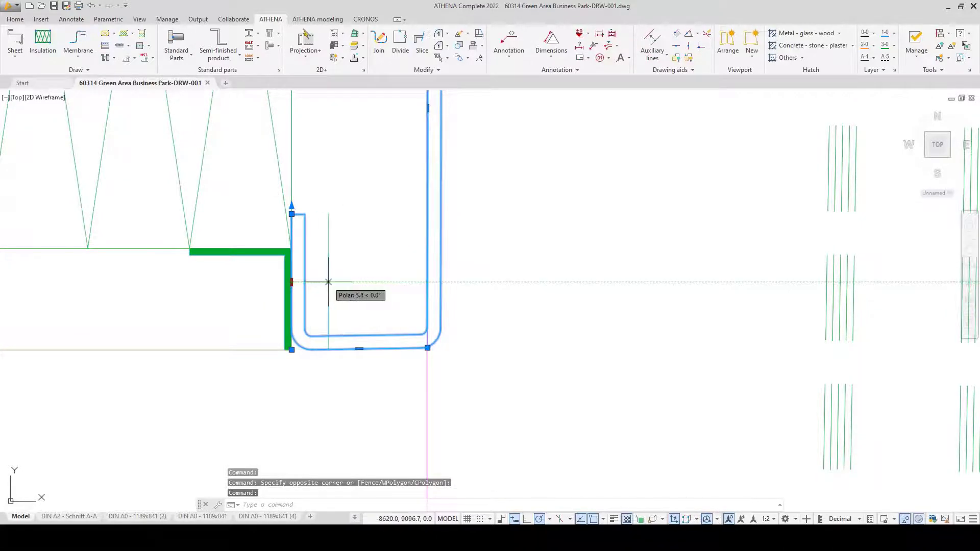
pyautogui.write('8')
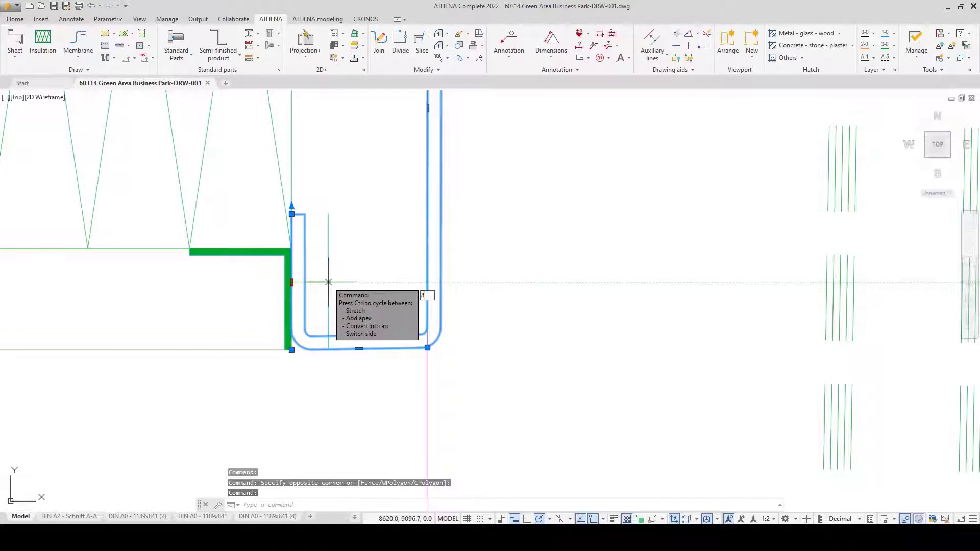
pyautogui.press('Return')
pyautogui.press('Escape')
pyautogui.scroll(-6, 382, 375)
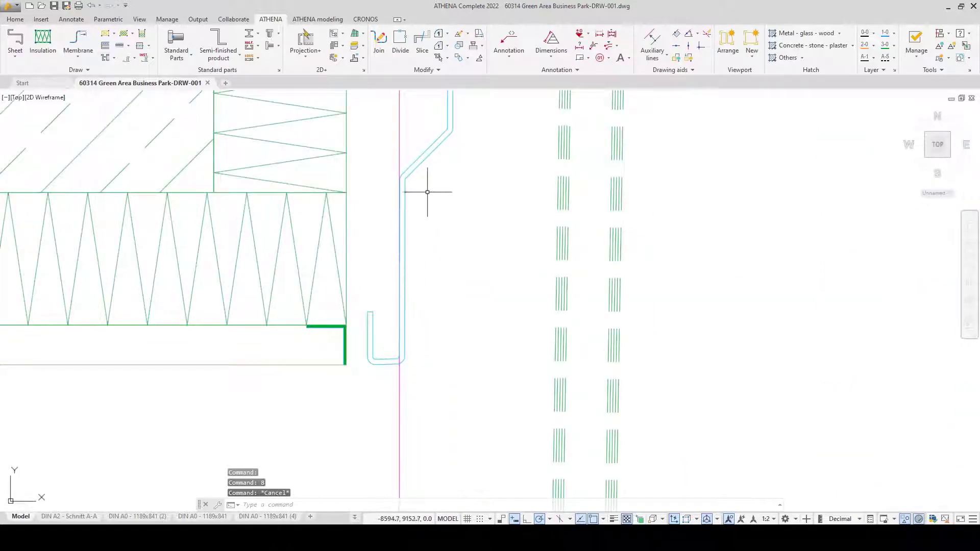
pyautogui.scroll(-3, 443, 274)
pyautogui.moveTo(446, 233)
pyautogui.mouseDown(button='middle')
pyautogui.moveTo(437, 396)
pyautogui.moveTo(445, 320)
pyautogui.mouseUp(button='middle')
pyautogui.scroll(3, 372, 425)
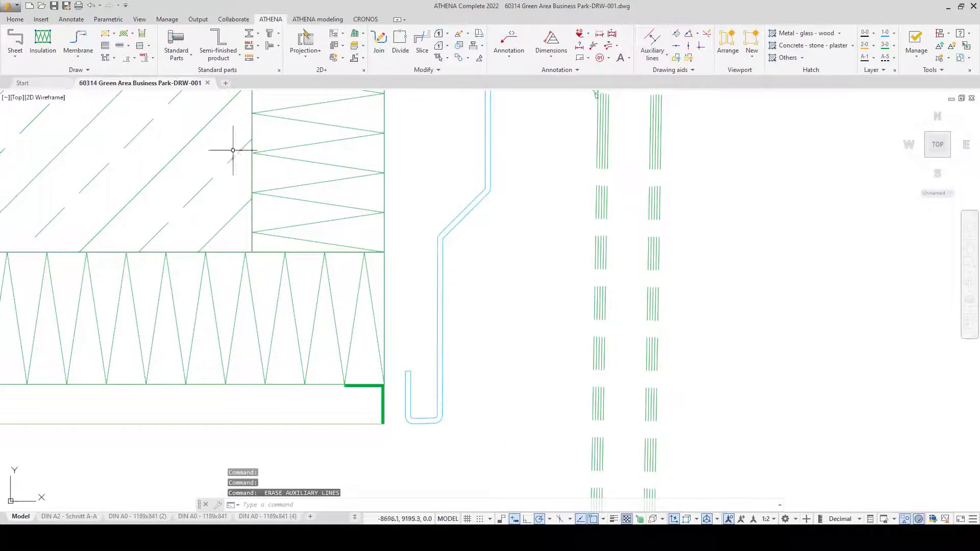
# Step: Draw a sealant joint between the sheet's return leg and the plaster end profile, and stretch its wall-side corner to the profile's outer end
pyautogui.click(140, 48)
pyautogui.scroll(4, 390, 449)
pyautogui.click(394, 355)
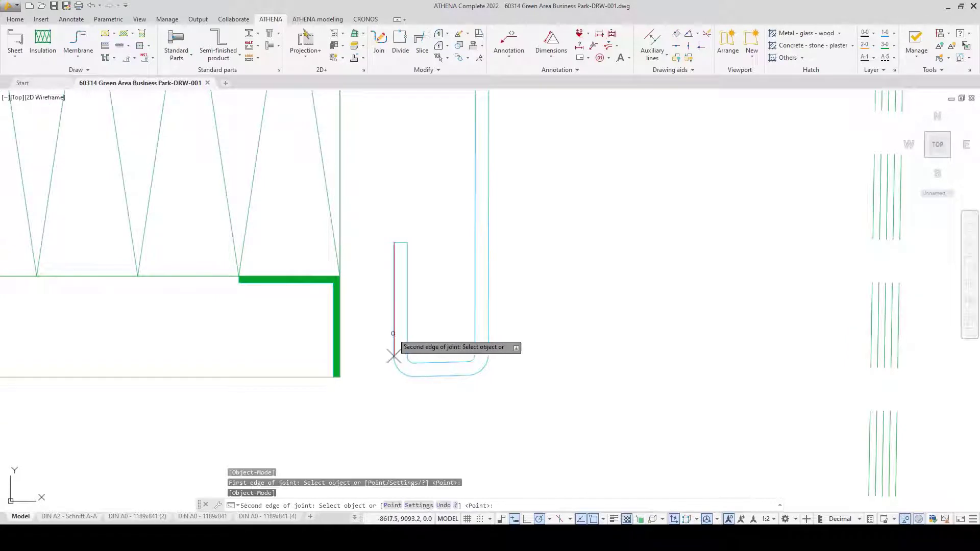
pyautogui.click(338, 356)
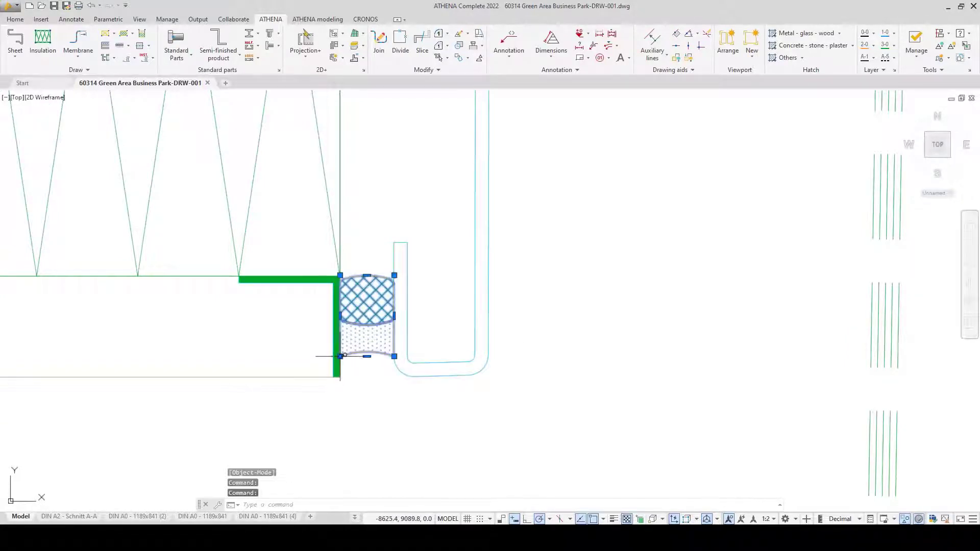
pyautogui.click(341, 357)
pyautogui.click(340, 378)
pyautogui.press('Escape')
# Step: Mirror the sheet metal section and sealant joint to the opposite wall about the midpoint between the two plaster corners, keeping the originals
pyautogui.scroll(-5, 395, 406)
pyautogui.click(436, 384)
pyautogui.click(392, 374)
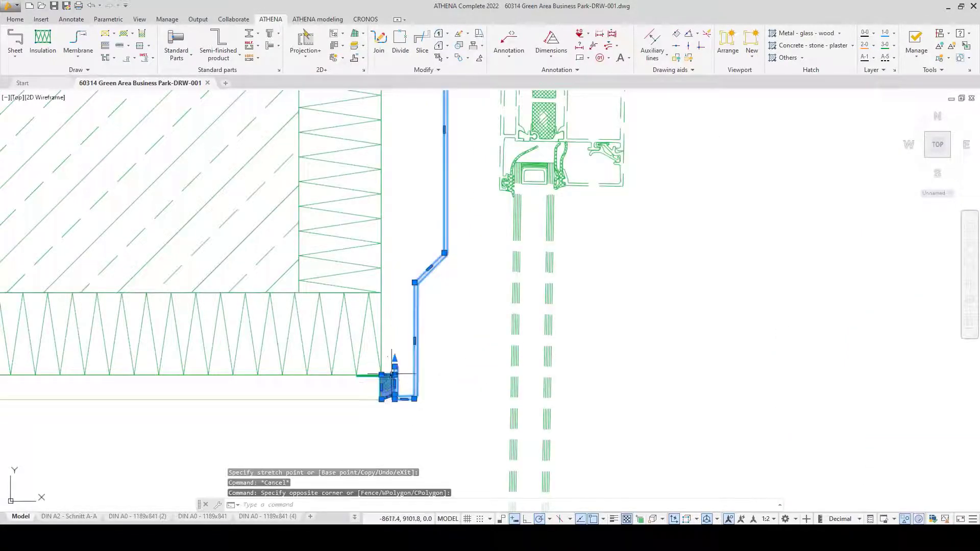
pyautogui.scroll(-4, 392, 374)
pyautogui.click(20, 22)
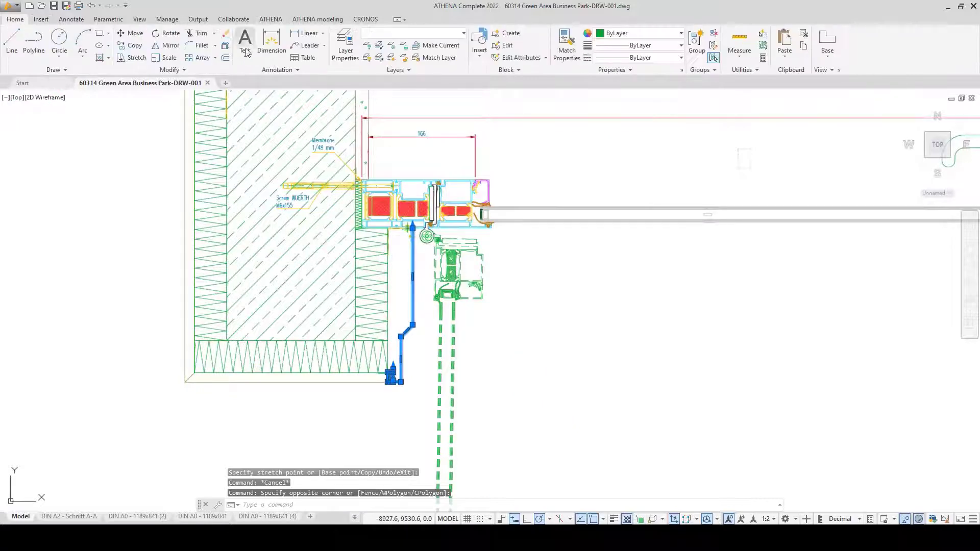
pyautogui.click(170, 50)
pyautogui.scroll(-2, 254, 266)
pyautogui.scroll(2, 312, 367)
pyautogui.keyDown('shift'); pyautogui.rightClick(316, 368); pyautogui.keyUp('shift')
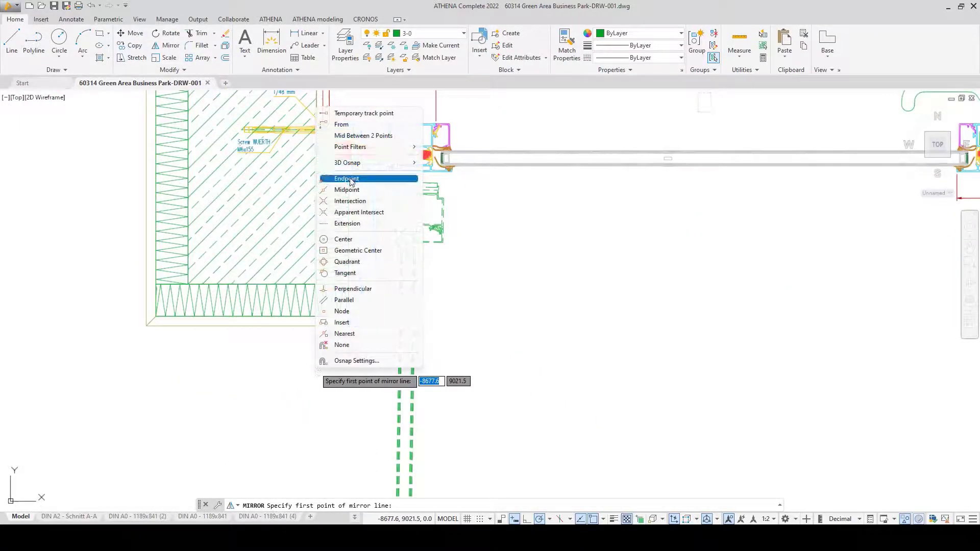
pyautogui.click(363, 135)
pyautogui.scroll(4, 339, 332)
pyautogui.click(318, 263)
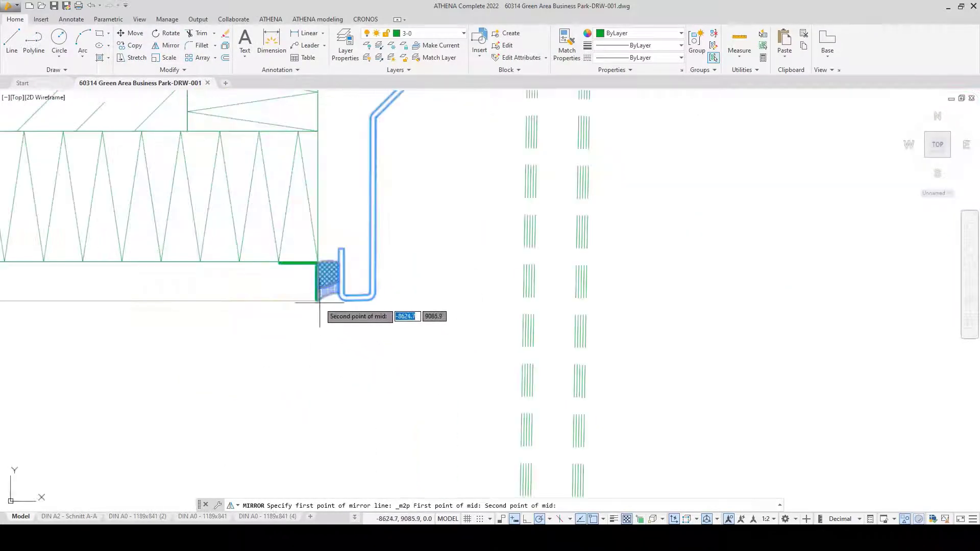
pyautogui.scroll(-6, 246, 323)
pyautogui.moveTo(852, 323); pyautogui.dragTo(190, 316, button='middle')
pyautogui.scroll(3, 391, 316)
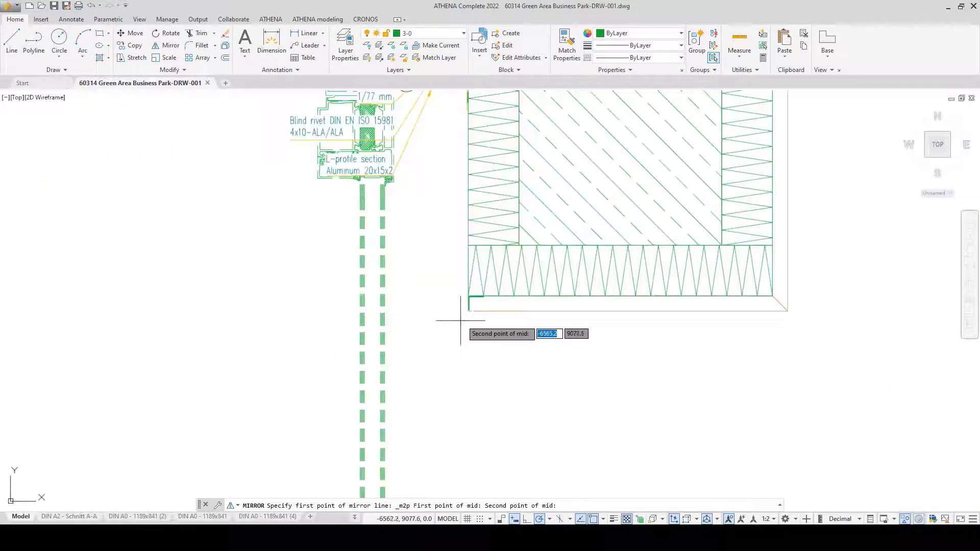
pyautogui.scroll(2, 460, 321)
pyautogui.click(466, 313)
pyautogui.scroll(-5, 465, 312)
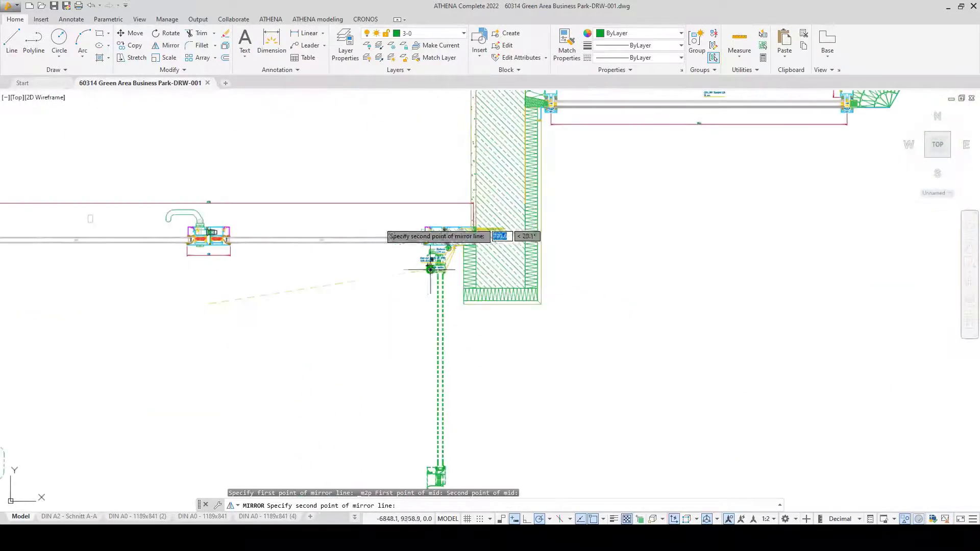
pyautogui.click(206, 128)
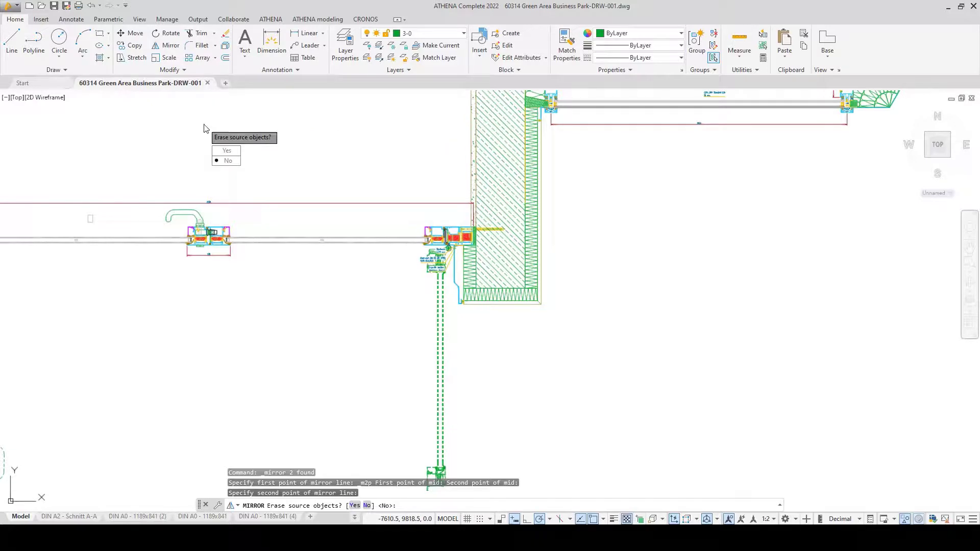
pyautogui.press('Return')
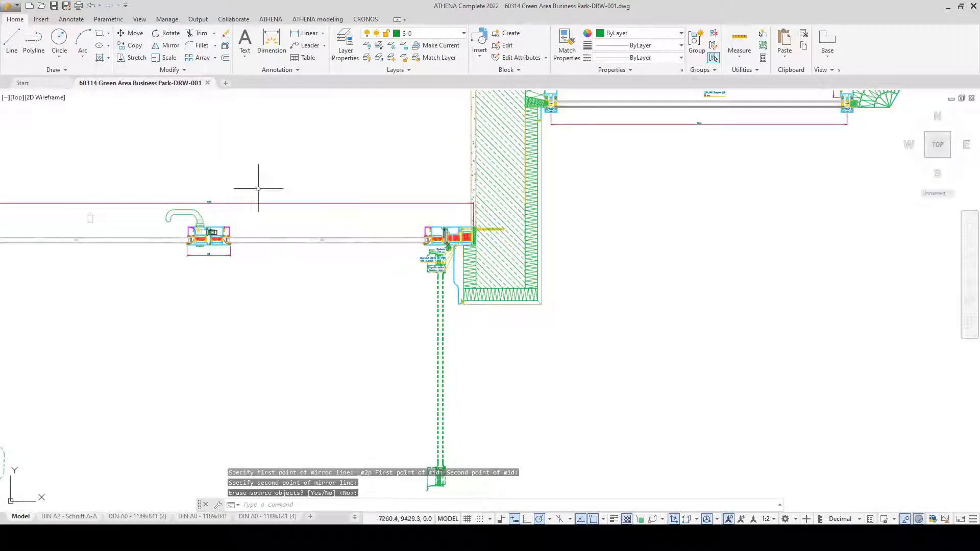
# Step: Check the properties of the 50 mm soft insulation on the wall side facing away from the door
pyautogui.moveTo(306, 277); pyautogui.dragTo(646, 294, button='middle')
pyautogui.scroll(6, 289, 294)
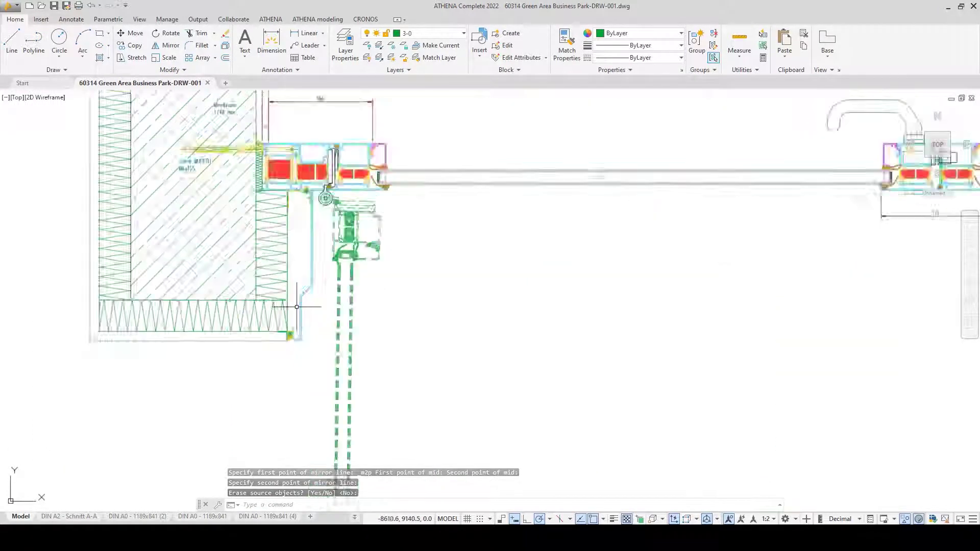
pyautogui.moveTo(321, 313); pyautogui.dragTo(300, 341, button='middle')
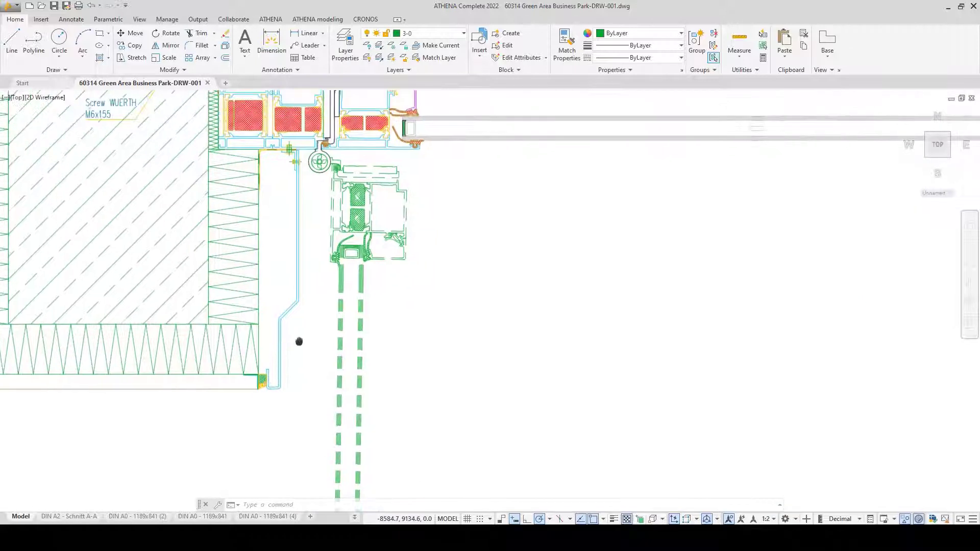
pyautogui.scroll(-2, 615, 366)
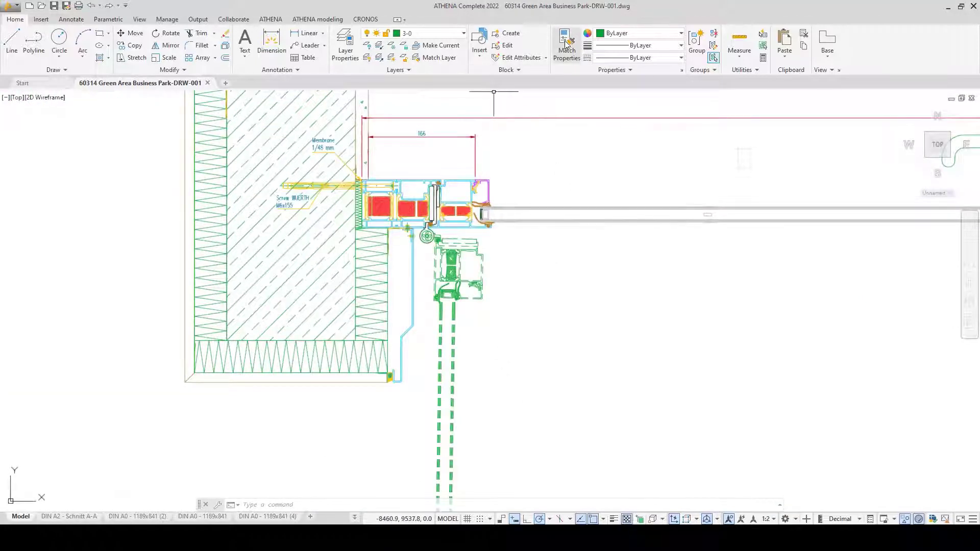
pyautogui.doubleClick(209, 266)
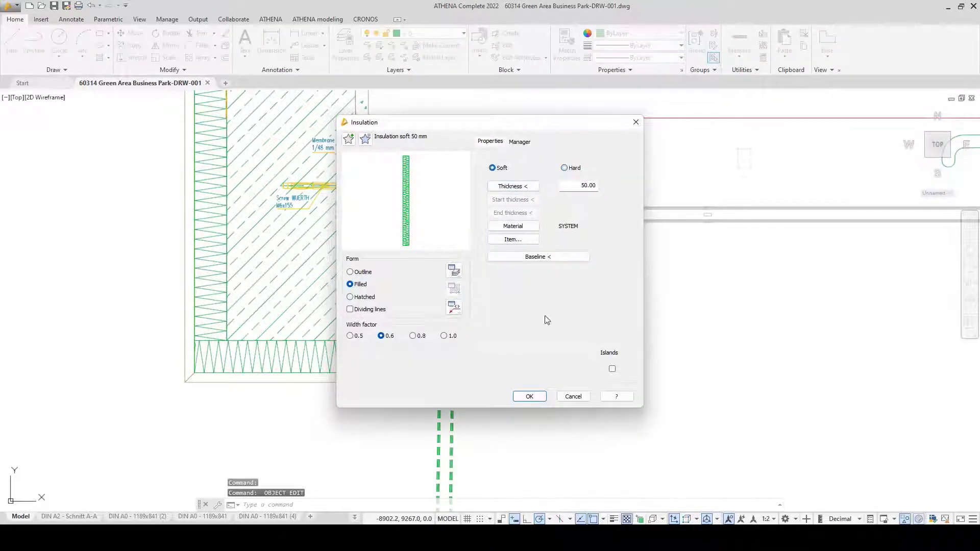
pyautogui.click(529, 398)
# Step: Match the outer insulation strip's properties to the end and door-side insulation strips of the same wall
pyautogui.click(566, 45)
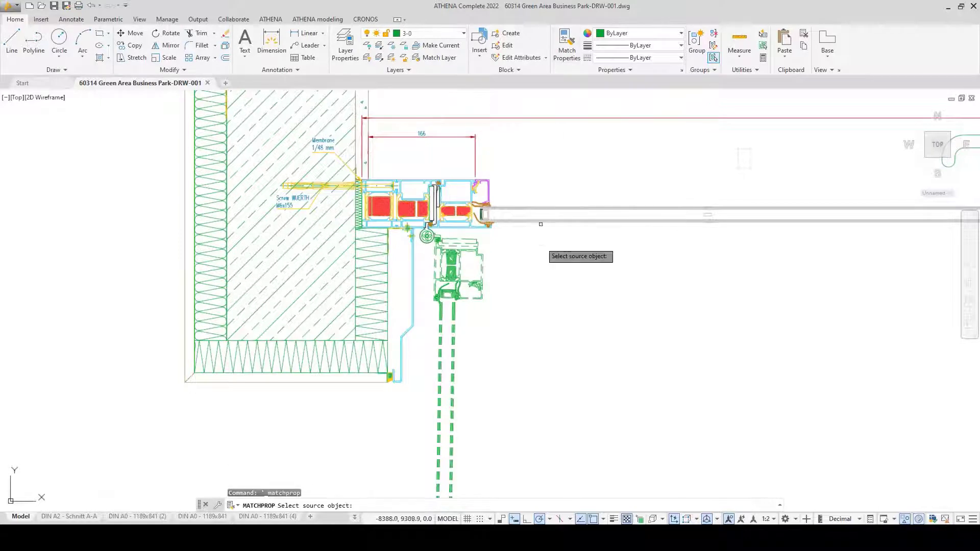
pyautogui.click(212, 224)
pyautogui.click(225, 361)
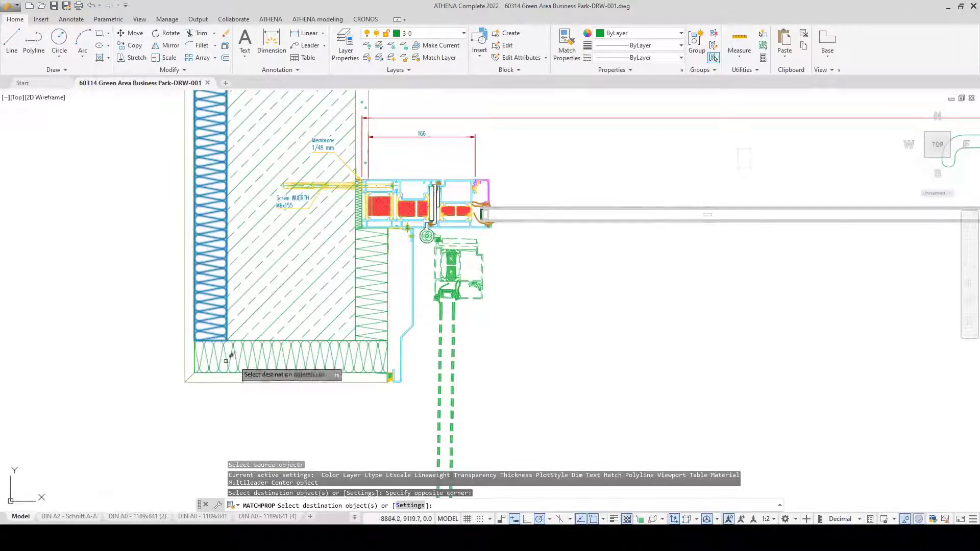
pyautogui.click(364, 291)
pyautogui.click(338, 298)
# Step: Match the same insulation properties to the strips around the opposite wall and finish the property matching
pyautogui.scroll(-5, 195, 377)
pyautogui.scroll(5, 596, 379)
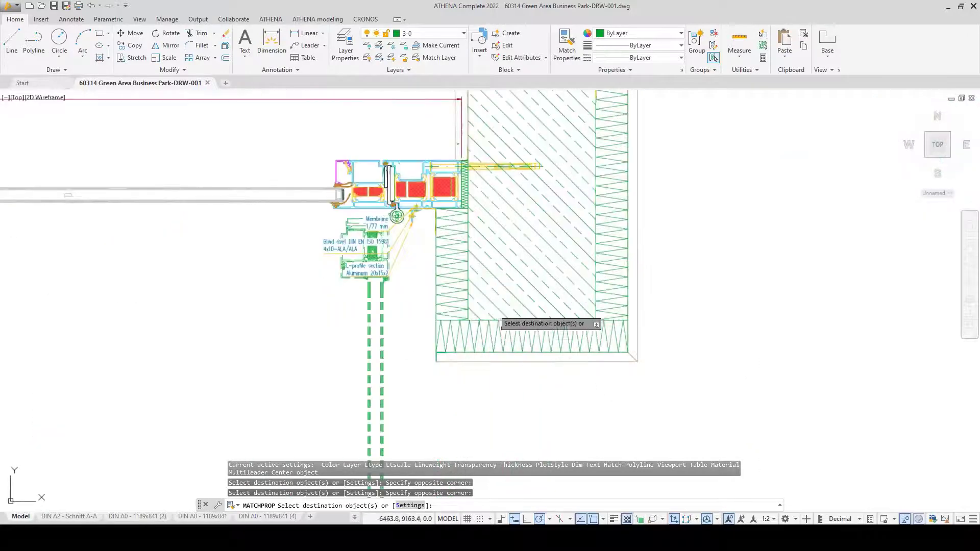
pyautogui.click(470, 329)
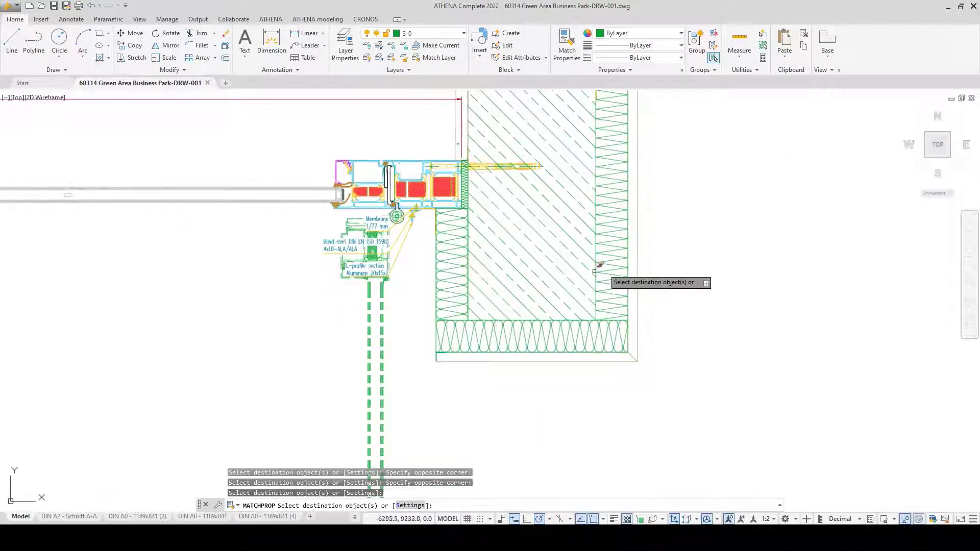
pyautogui.click(607, 261)
pyautogui.scroll(-4, 536, 336)
pyautogui.moveTo(279, 333)
pyautogui.mouseDown(button='middle')
pyautogui.moveTo(651, 340)
pyautogui.moveTo(794, 387)
pyautogui.moveTo(794, 378)
pyautogui.moveTo(685, 337)
pyautogui.mouseUp(button='middle')
pyautogui.press('Escape')
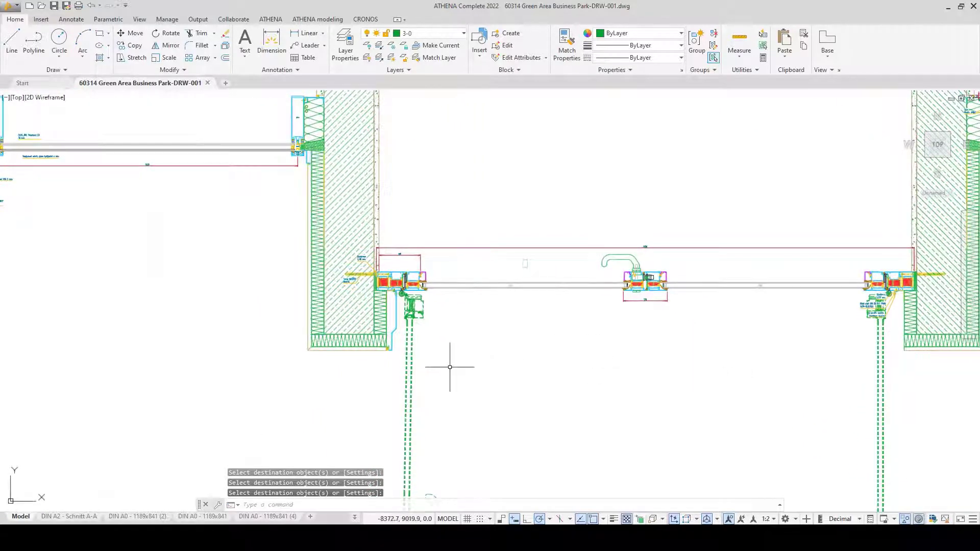
# Step: Select all leader labels similar to the lowest Sheet metal Aluminum 2 mm label and isolate them
pyautogui.moveTo(448, 361); pyautogui.dragTo(700, 377, button='middle')
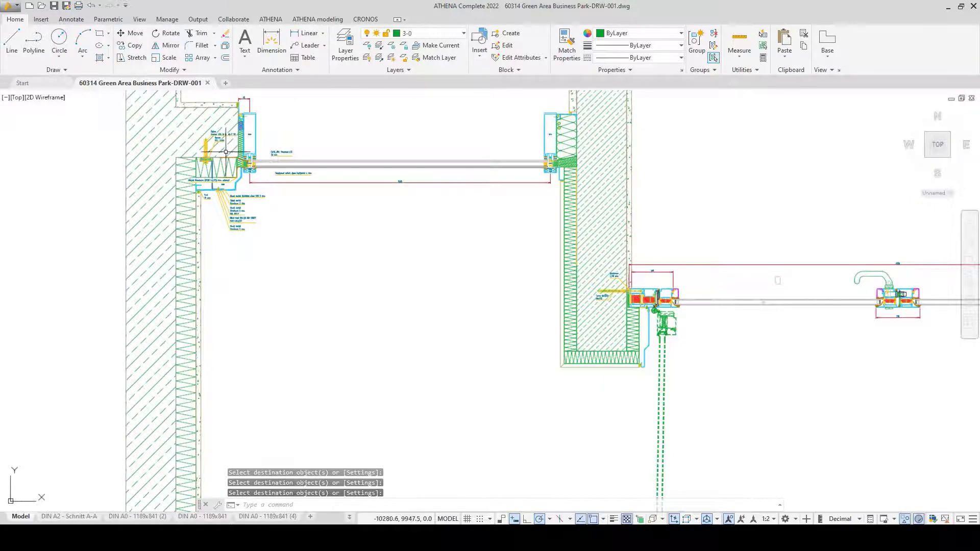
pyautogui.scroll(10, 229, 227)
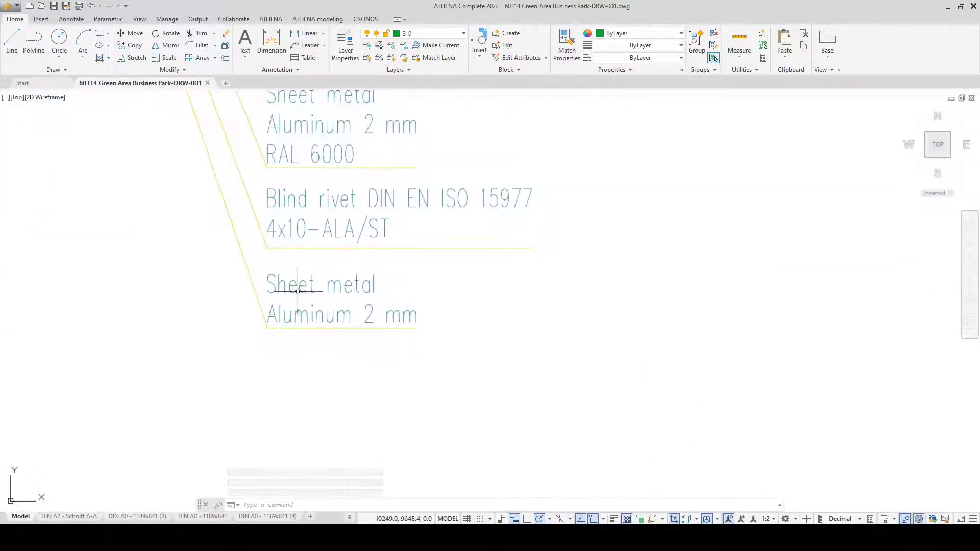
pyautogui.click(297, 291)
pyautogui.rightClick(445, 300)
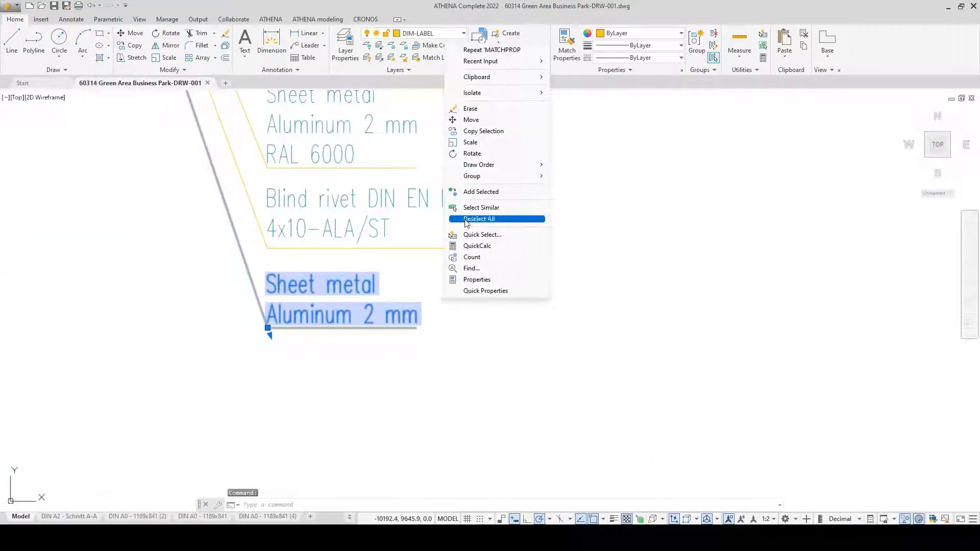
pyautogui.click(481, 208)
pyautogui.rightClick(471, 302)
pyautogui.moveTo(511, 114)
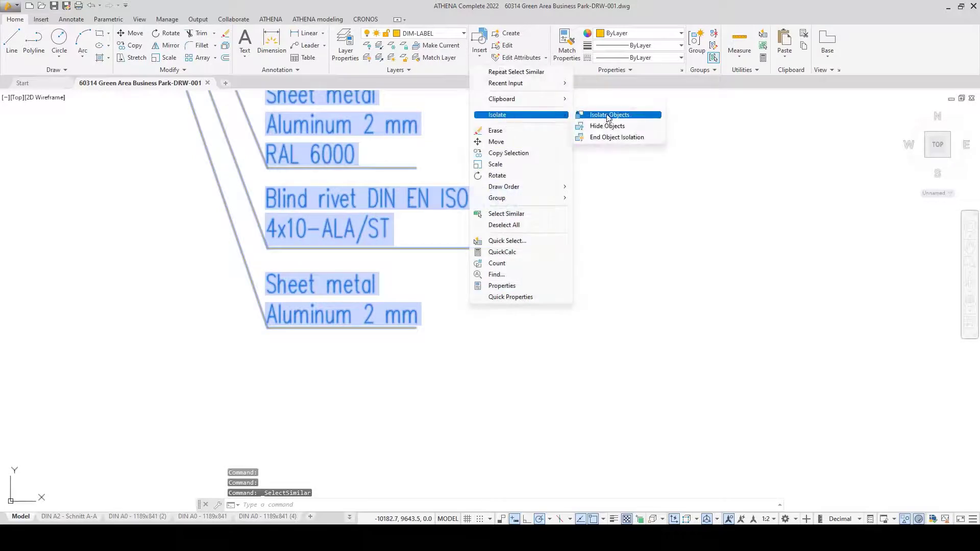
pyautogui.click(611, 117)
pyautogui.scroll(-6, 466, 225)
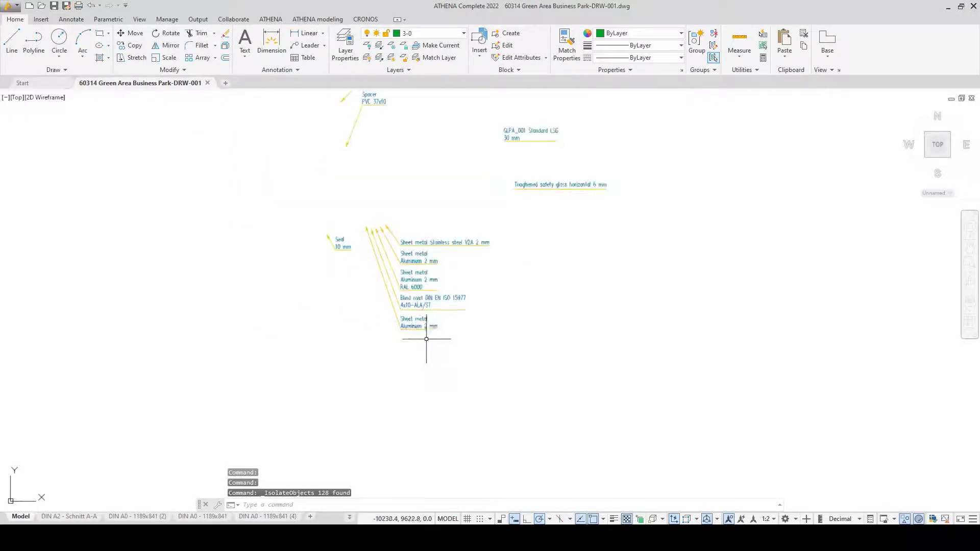
# Step: Put the lowest Sheet metal Aluminum 2 mm leader on layer DIM and override its arrow type with an open arrowhead
pyautogui.click(417, 326)
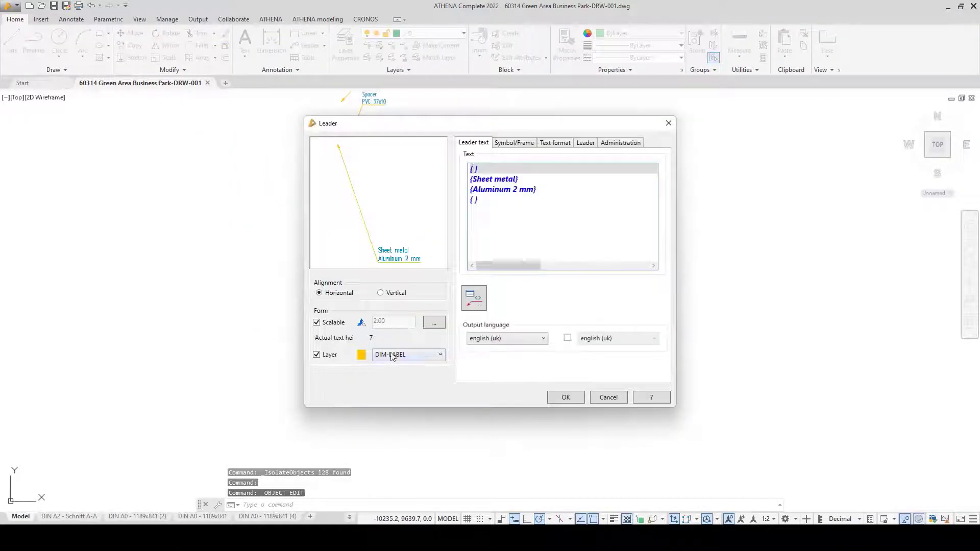
pyautogui.click(391, 356)
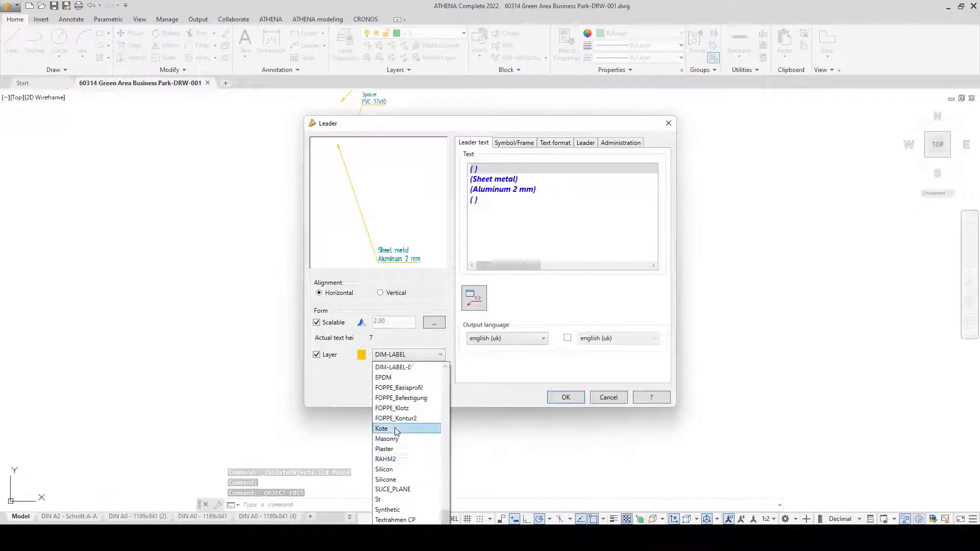
pyautogui.scroll(3, 397, 432)
pyautogui.click(394, 431)
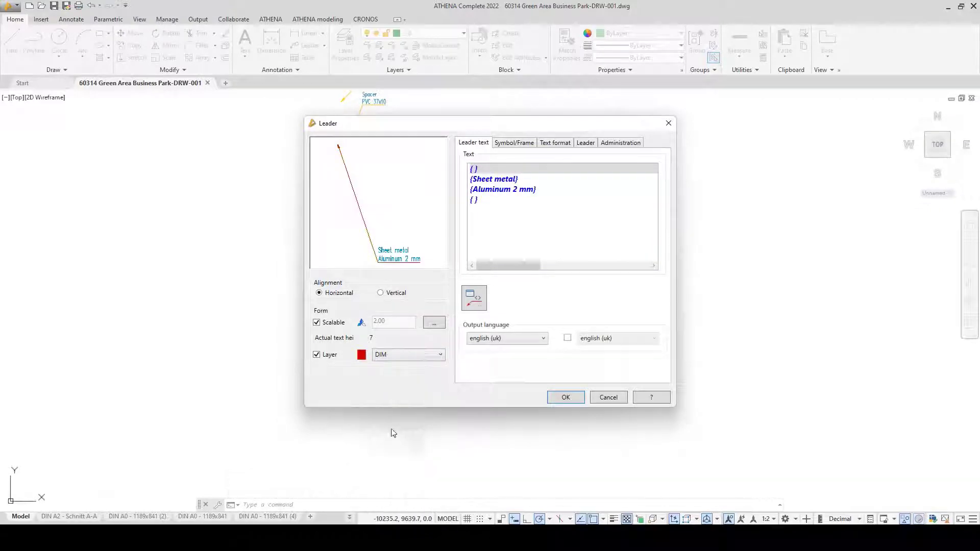
pyautogui.click(592, 145)
pyautogui.click(469, 206)
pyautogui.click(607, 209)
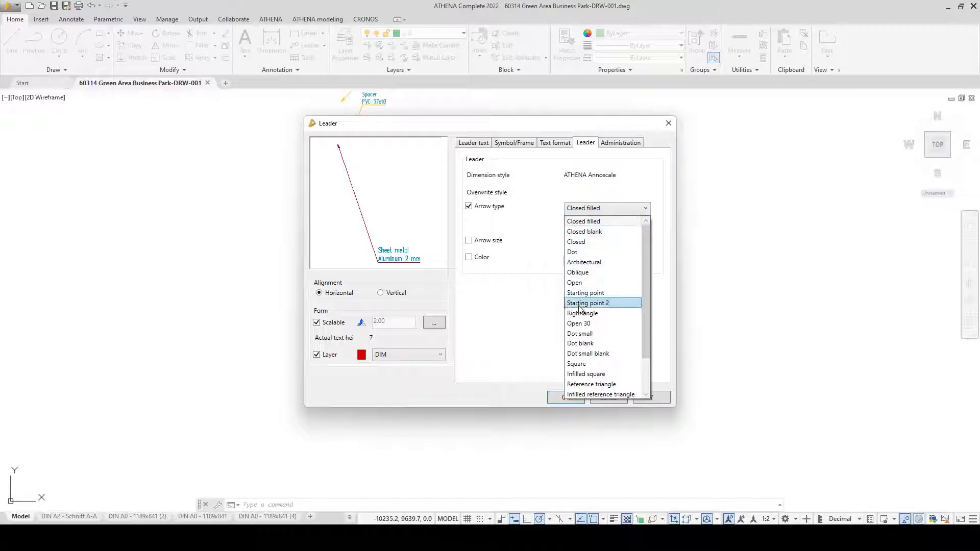
pyautogui.click(587, 319)
pyautogui.click(565, 398)
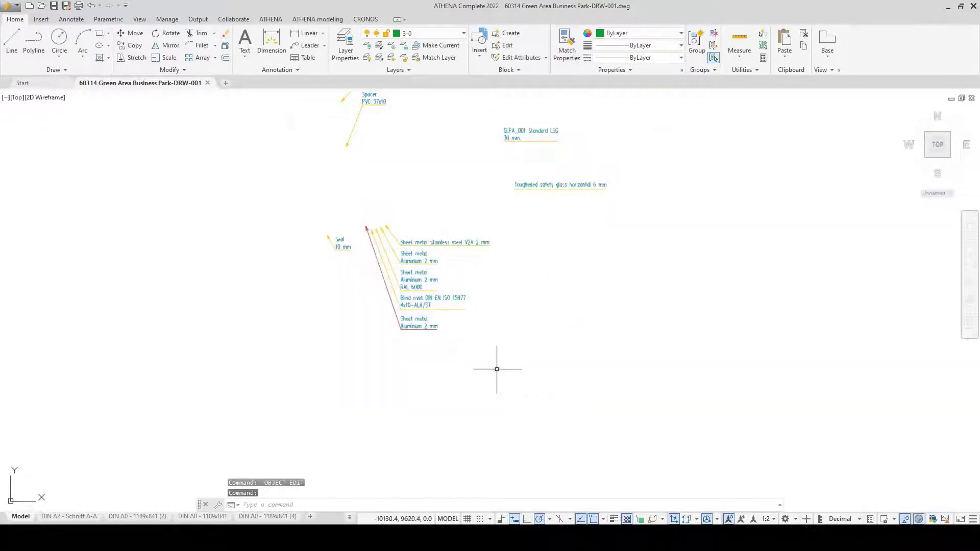
# Step: Match the edited leader's properties to all the isolated leader labels in the drawing
pyautogui.click(563, 45)
pyautogui.click(409, 319)
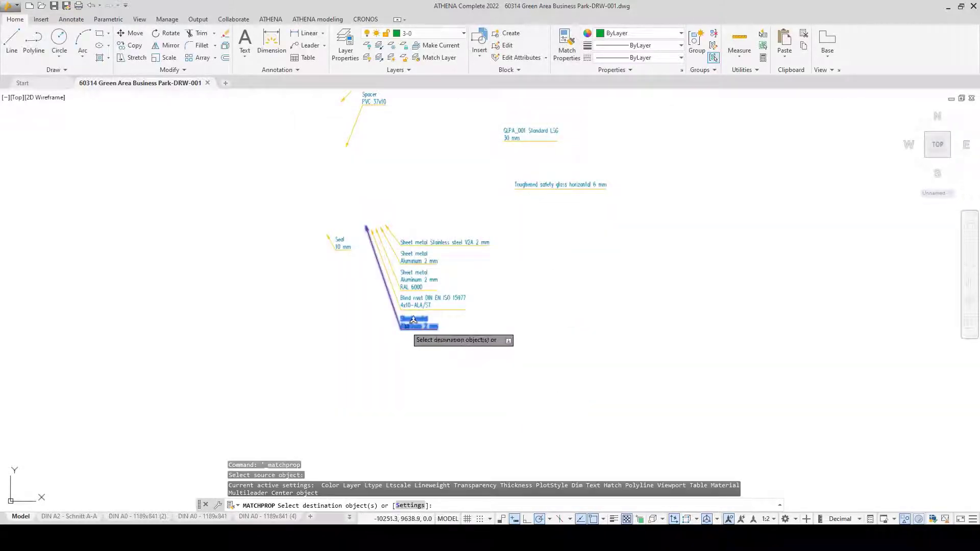
pyautogui.scroll(-6, 469, 324)
pyautogui.scroll(-2, 430, 263)
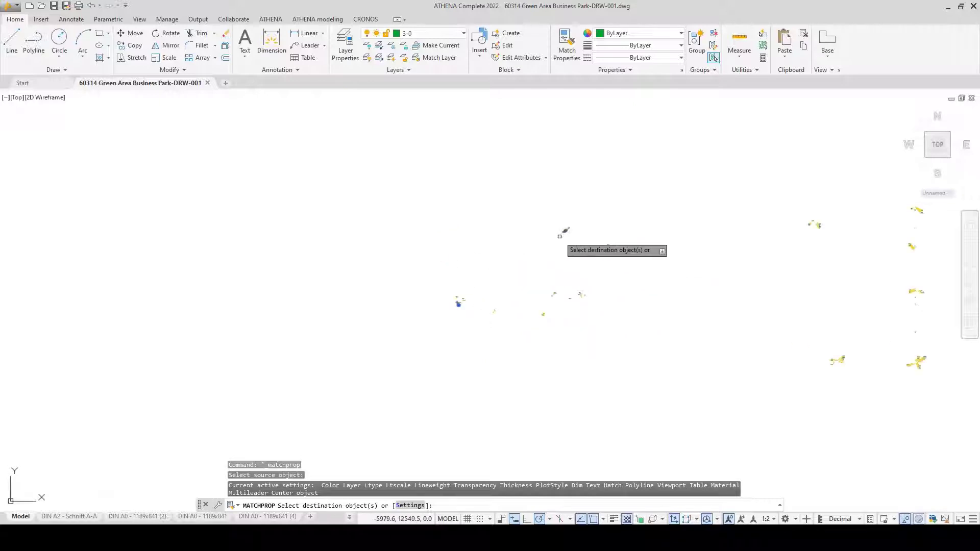
pyautogui.moveTo(546, 232); pyautogui.dragTo(368, 233, button='middle')
pyautogui.click(210, 137)
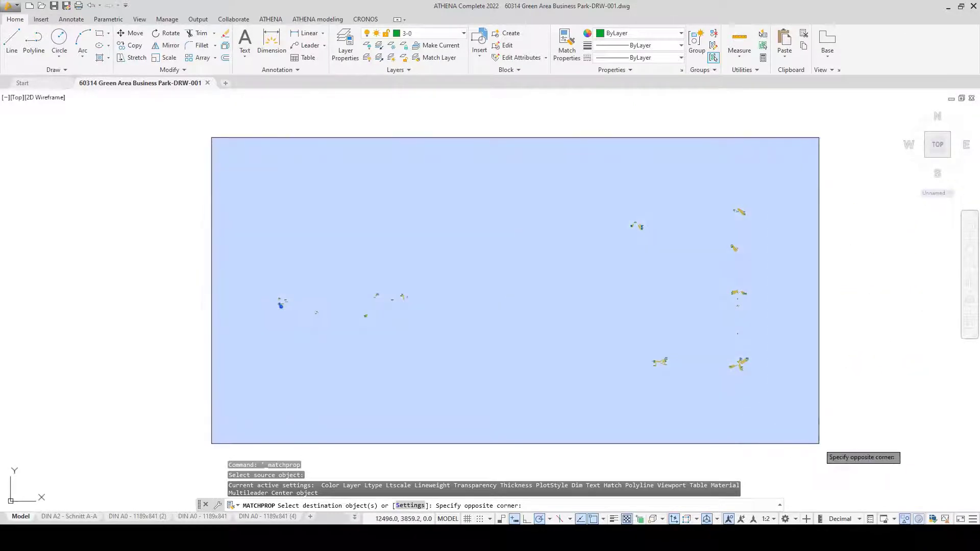
pyautogui.click(819, 444)
pyautogui.press('Return')
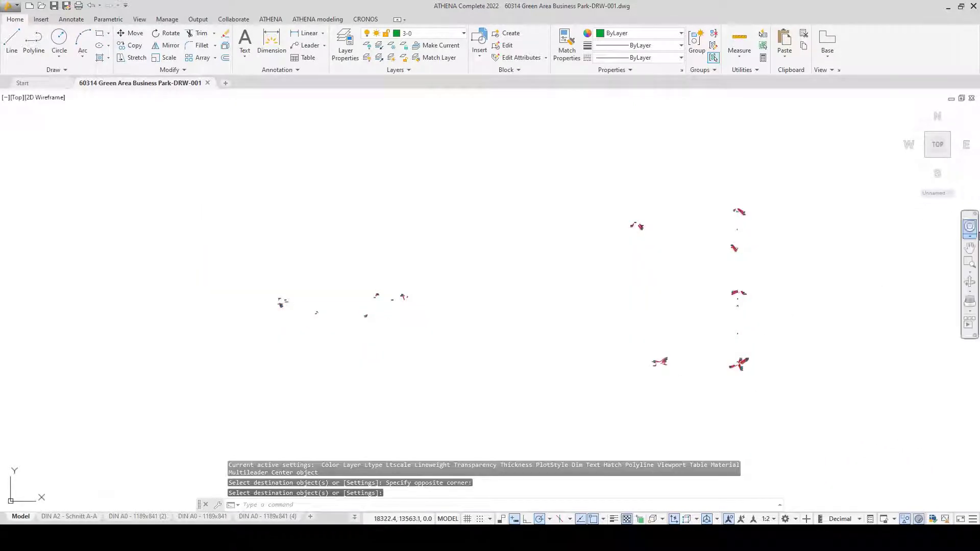
# Step: Examine the leader labels around the anchor connection detail and the sheet metal wall connection
pyautogui.click(970, 265)
pyautogui.click(728, 355)
pyautogui.click(749, 374)
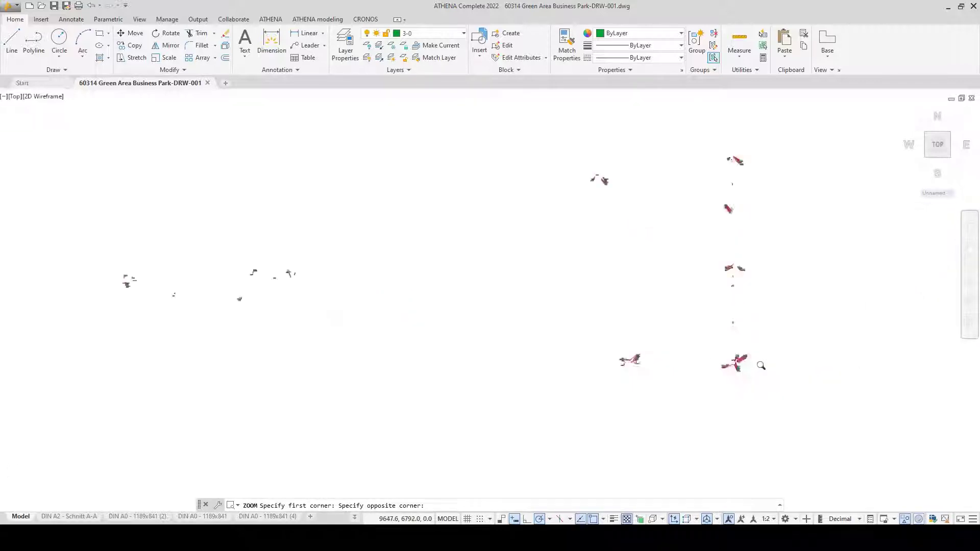
pyautogui.scroll(6, 528, 286)
pyautogui.scroll(-4, 382, 332)
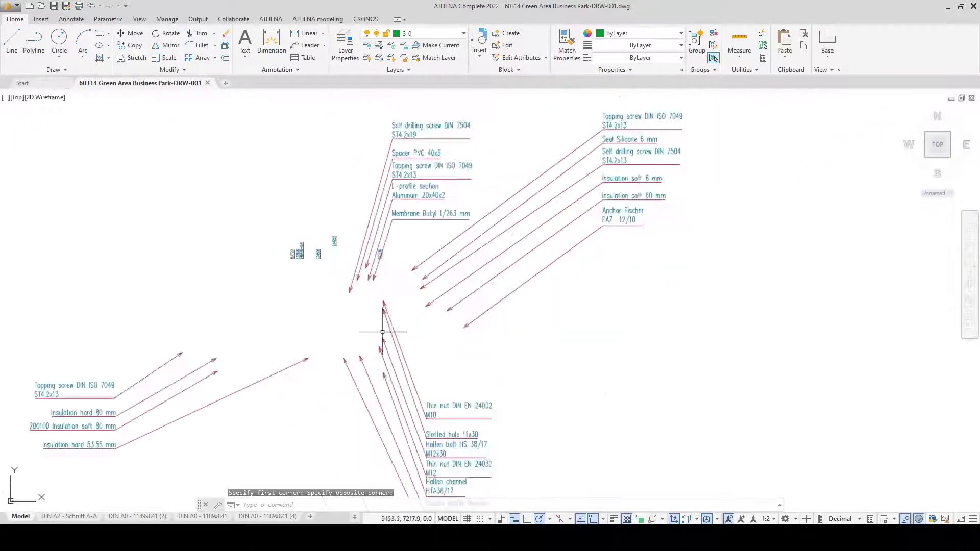
pyautogui.moveTo(273, 316); pyautogui.dragTo(509, 319, button='middle')
pyautogui.moveTo(242, 286); pyautogui.dragTo(681, 336, button='middle')
pyautogui.scroll(-6, 591, 328)
pyautogui.moveTo(126, 267); pyautogui.dragTo(388, 303, button='middle')
pyautogui.scroll(2, 388, 304)
pyautogui.write('z')
pyautogui.press('Return')
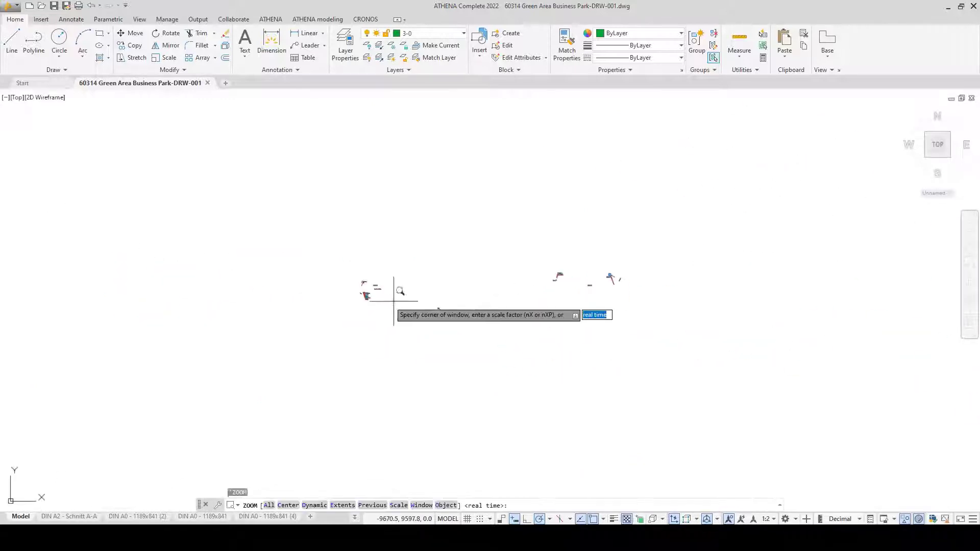
pyautogui.click(349, 275)
pyautogui.click(382, 306)
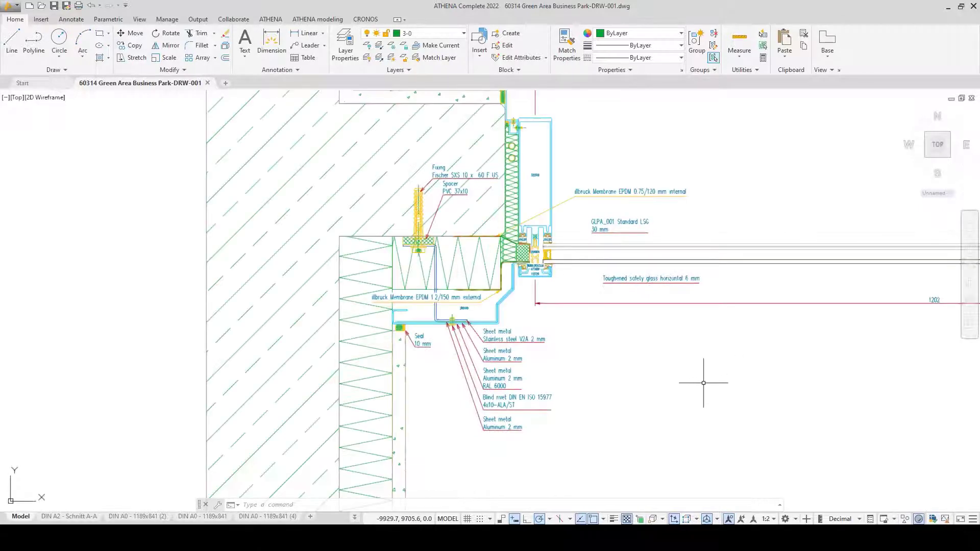
# Step: Add a coating line at 5 mm distance to the outer area and face side of the RAL 6000 sheet metal section
pyautogui.scroll(5, 531, 326)
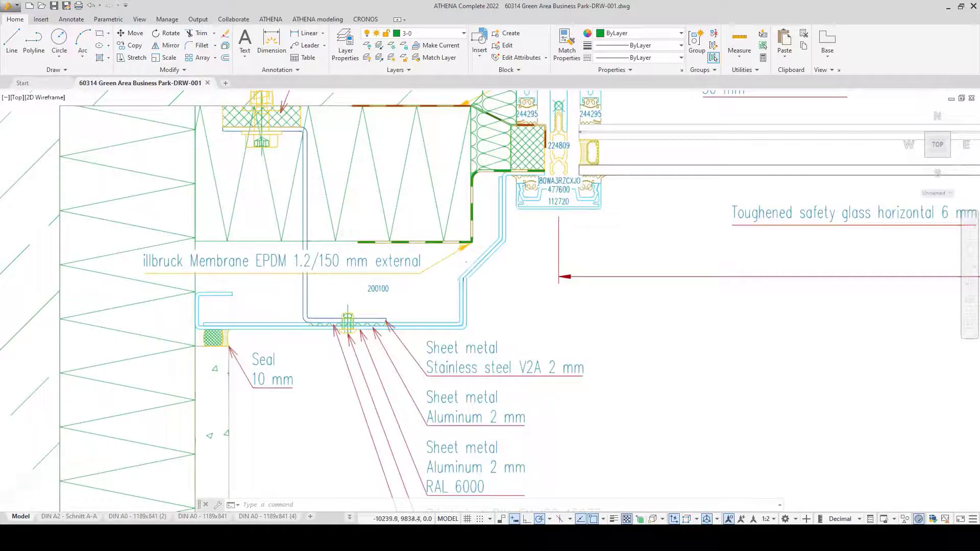
pyautogui.scroll(1, 498, 269)
pyautogui.doubleClick(497, 270)
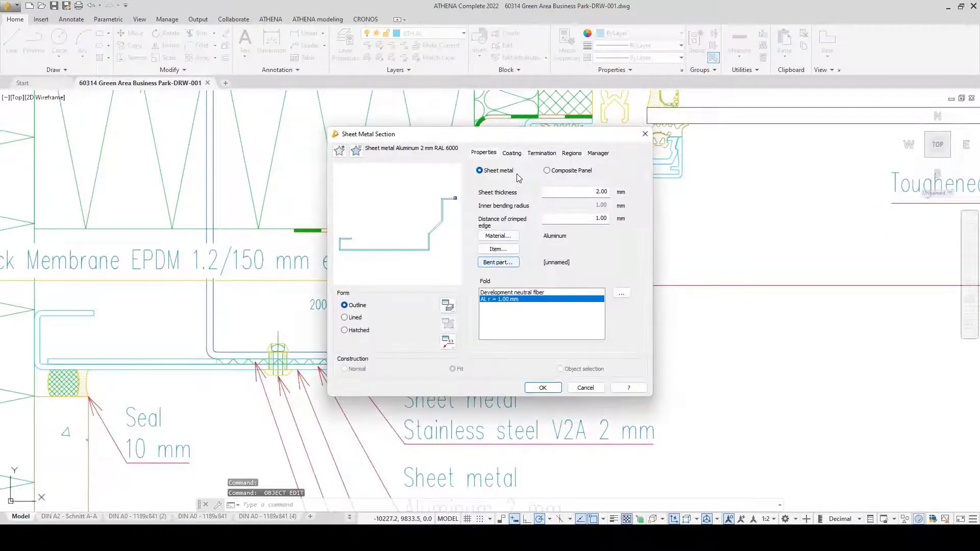
pyautogui.click(512, 153)
pyautogui.click(482, 254)
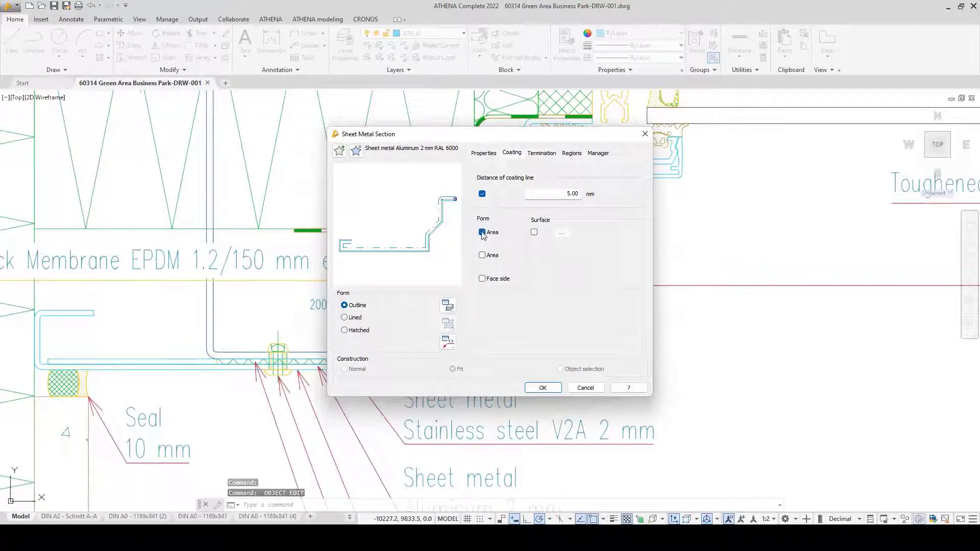
pyautogui.click(482, 279)
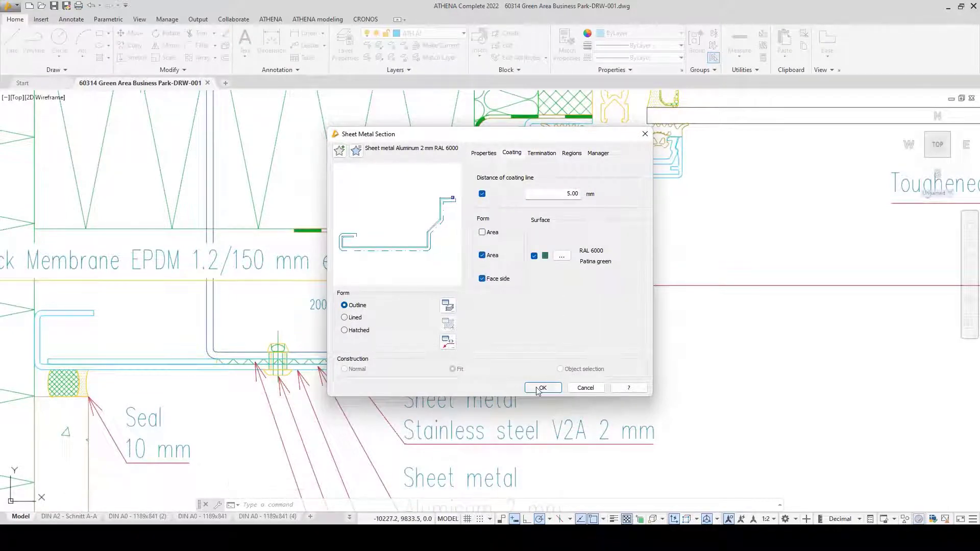
pyautogui.click(552, 388)
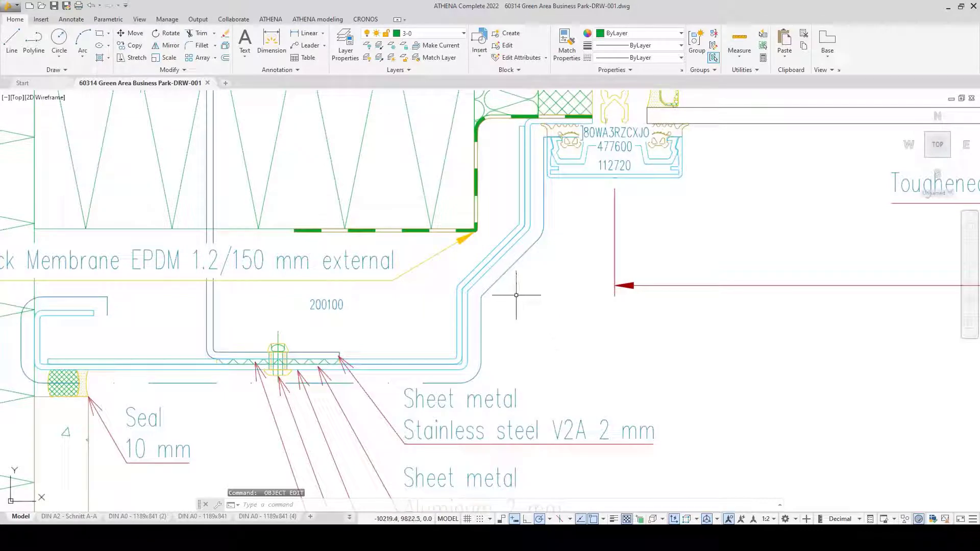
pyautogui.press('Escape')
# Step: Match the coated sheet metal section's properties to the Z-shaped sheet at the opposite wall connection
pyautogui.click(567, 46)
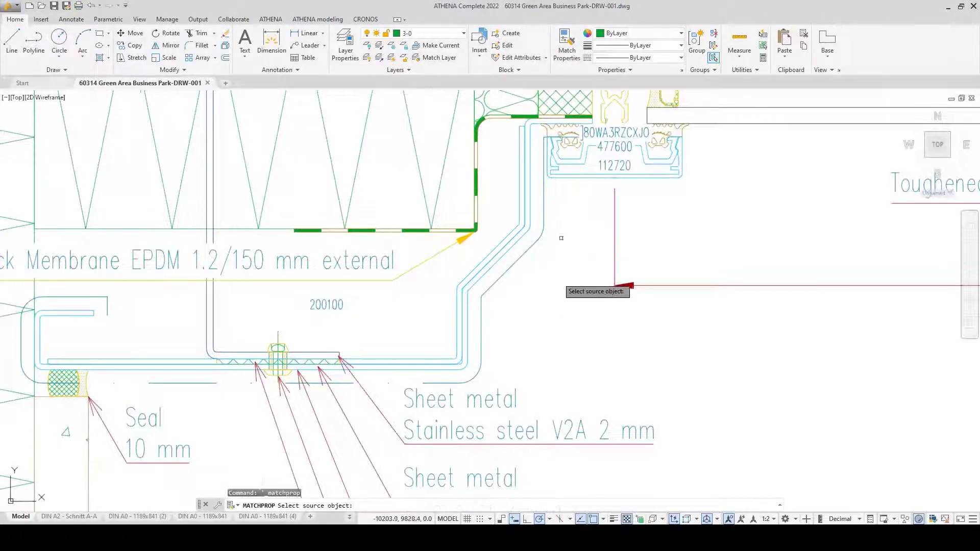
pyautogui.click(503, 254)
pyautogui.scroll(-3, 390, 260)
pyautogui.moveTo(861, 322); pyautogui.dragTo(97, 298, button='middle')
pyautogui.scroll(-3, 802, 309)
pyautogui.scroll(5, 587, 256)
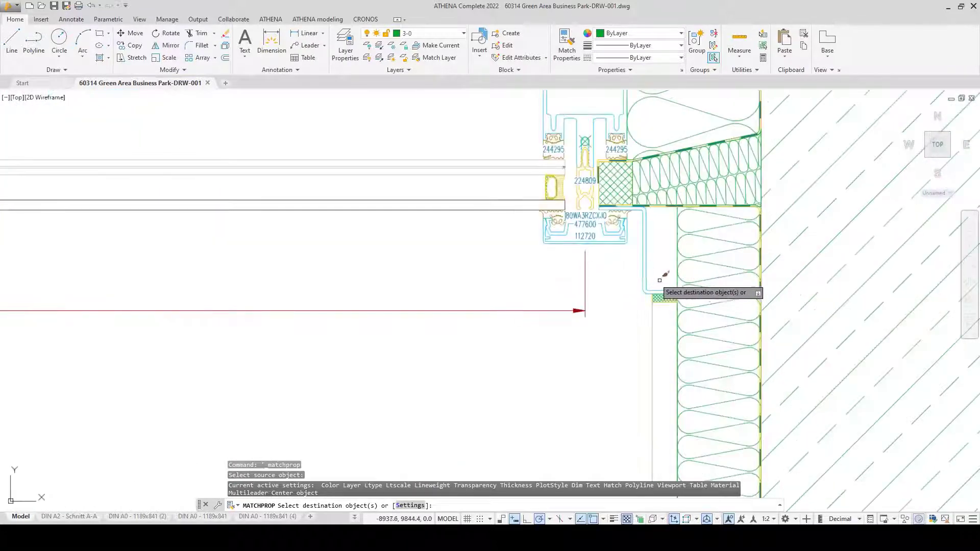
pyautogui.click(644, 260)
# Step: Match the same coating properties to the closing sheet at the inner side of the wall connection, below the sealed plaster end
pyautogui.scroll(-2, 594, 351)
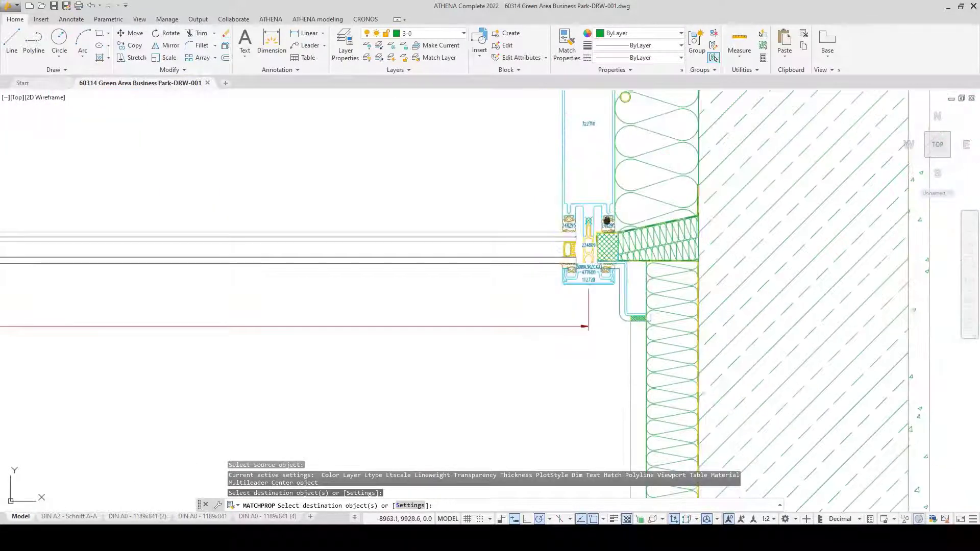
pyautogui.moveTo(609, 216); pyautogui.dragTo(600, 406, button='middle')
pyautogui.scroll(-2, 600, 406)
pyautogui.scroll(6, 632, 295)
pyautogui.click(619, 279)
pyautogui.press('Return')
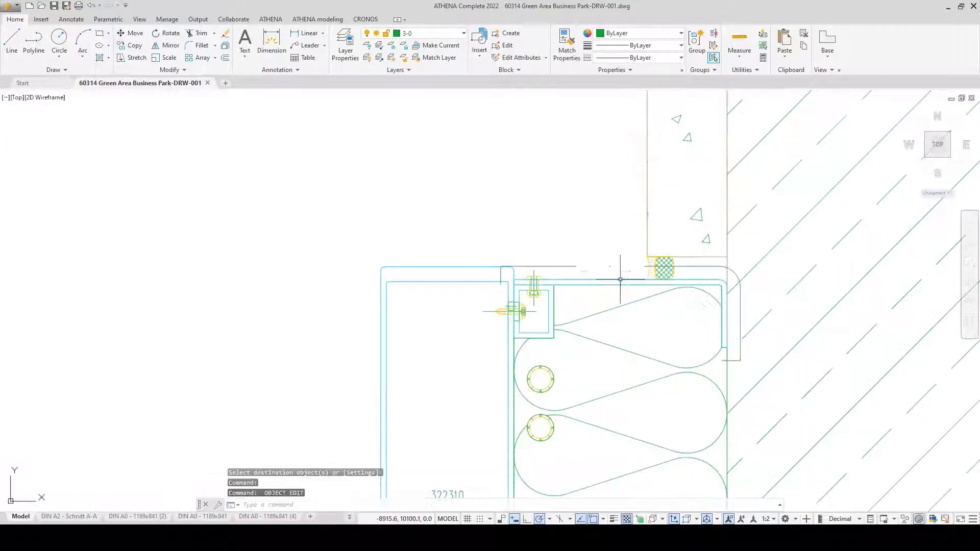
# Step: Label the Z-shaped coated sheet at the outer wall connection with a parts leader, placing the text below the facade profile
pyautogui.scroll(-6, 586, 263)
pyautogui.moveTo(578, 418); pyautogui.dragTo(665, 317, button='middle')
pyautogui.scroll(6, 659, 342)
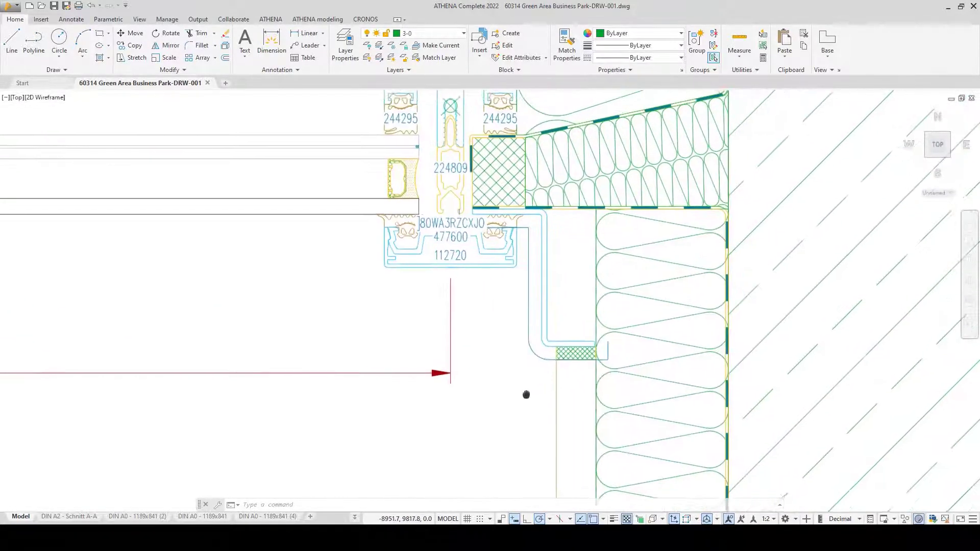
pyautogui.click(271, 19)
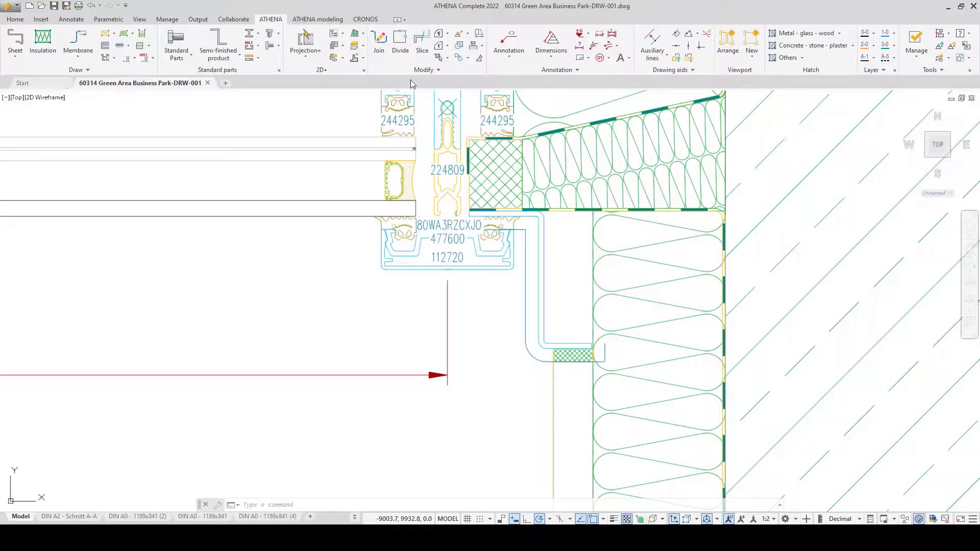
pyautogui.click(509, 39)
pyautogui.click(538, 342)
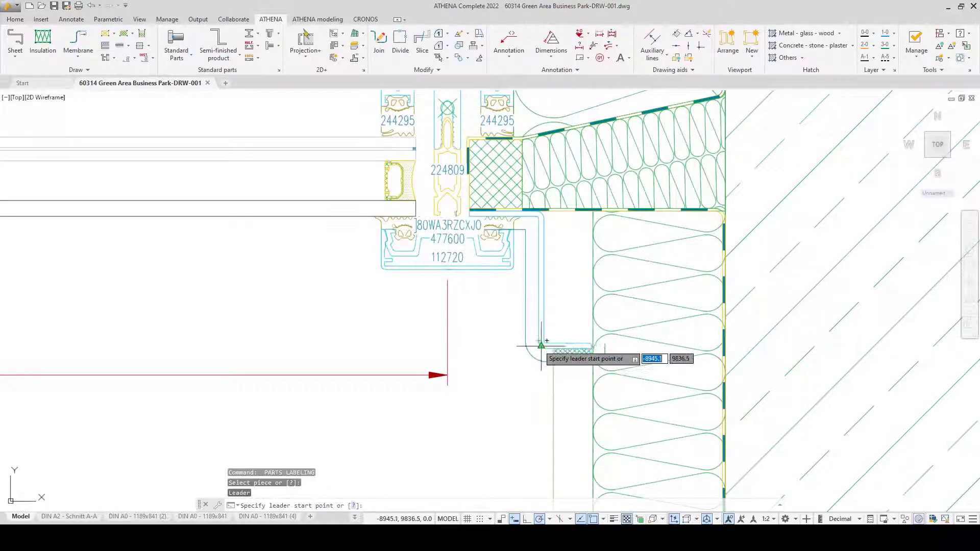
pyautogui.click(540, 346)
pyautogui.scroll(-2, 539, 345)
pyautogui.click(469, 437)
pyautogui.press('Return')
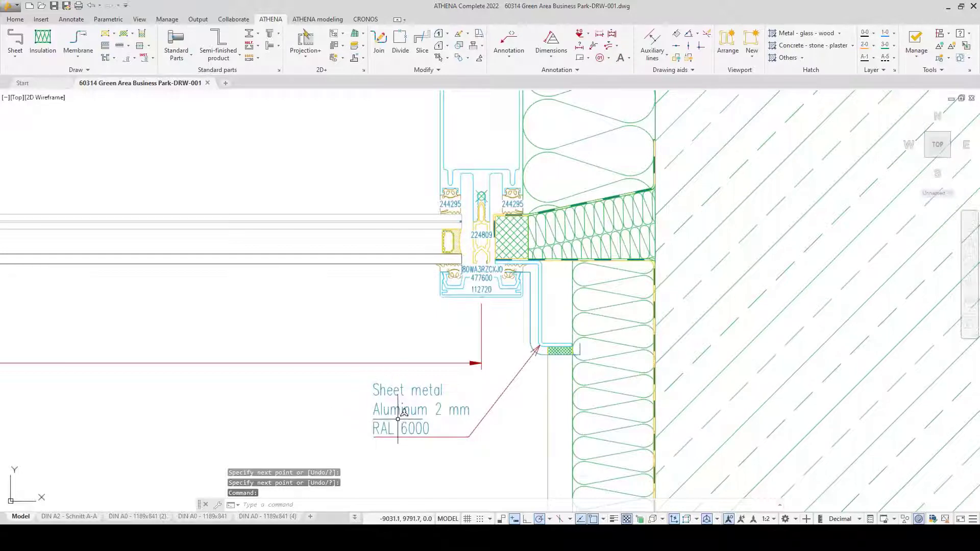
# Step: Place a new unaligned vertical level with first-point height 0 at the outer masonry's upper edge in the vertical section's window sill detail
pyautogui.scroll(-5, 351, 313)
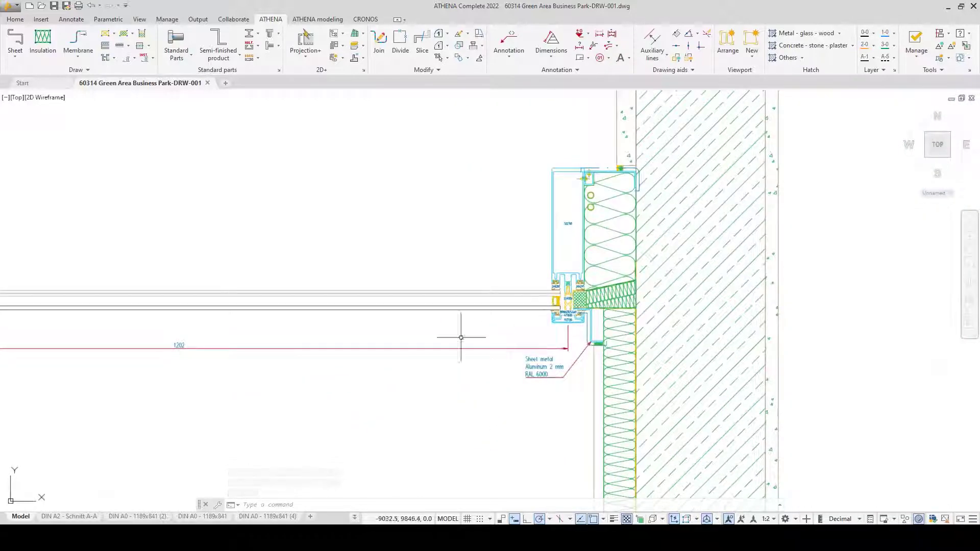
pyautogui.moveTo(284, 332); pyautogui.dragTo(546, 333, button='middle')
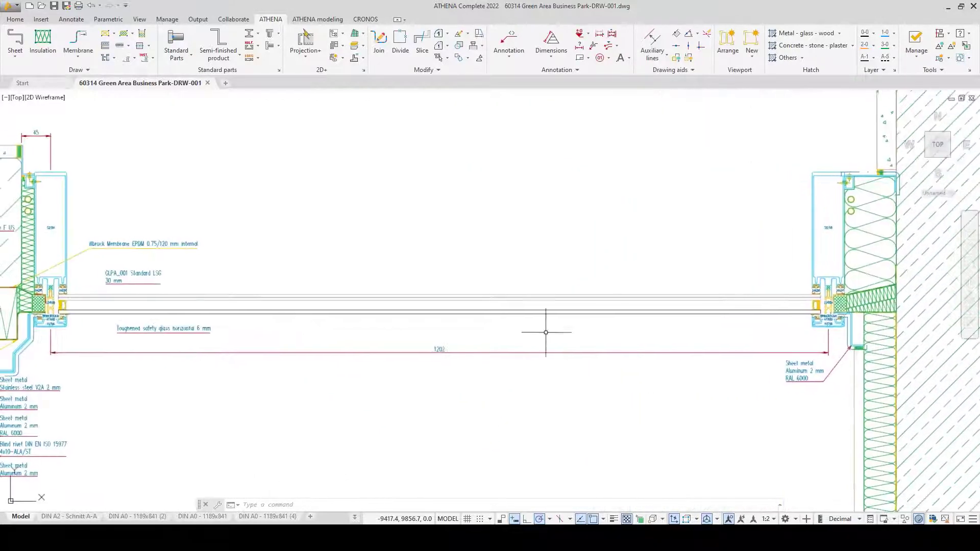
pyautogui.scroll(-2, 604, 331)
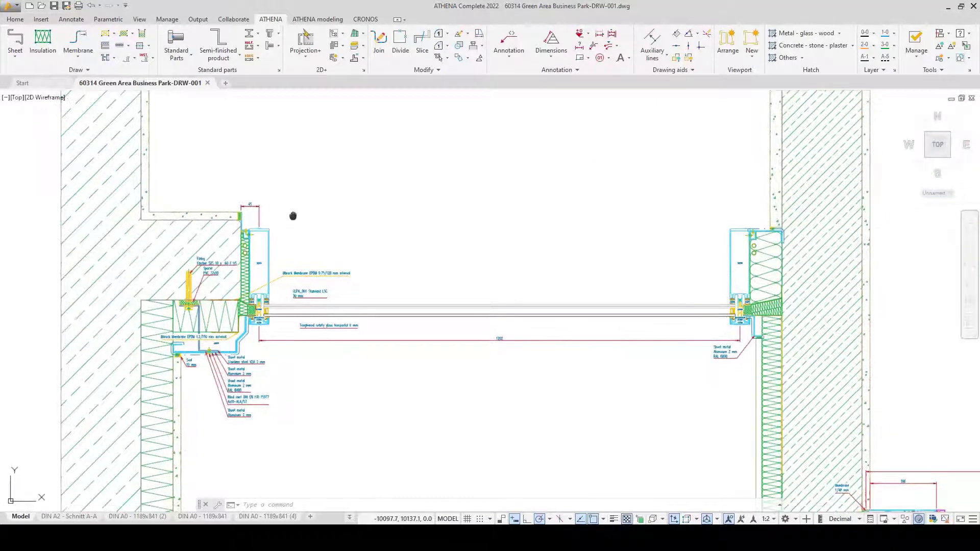
pyautogui.middleClick(293, 216)
pyautogui.middleClick(293, 216)
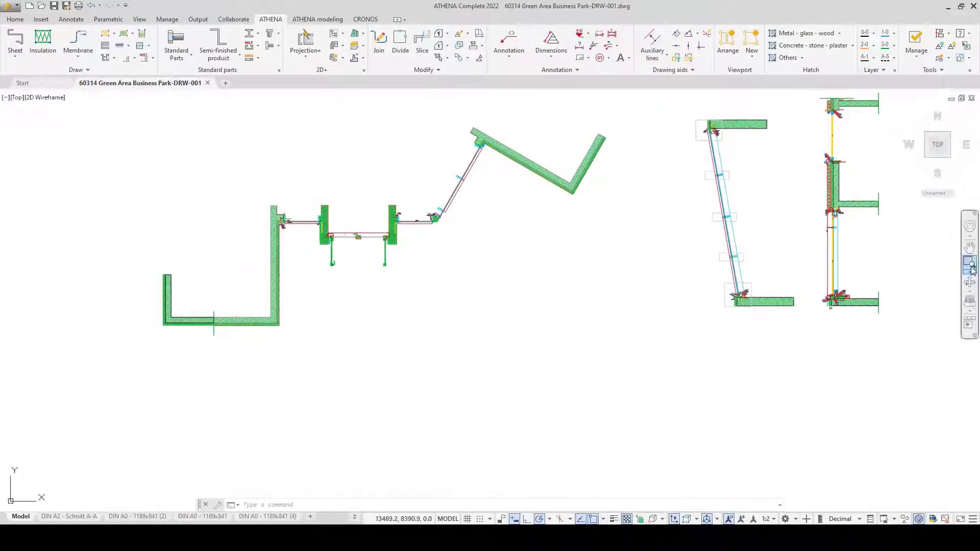
pyautogui.click(971, 269)
pyautogui.click(823, 152)
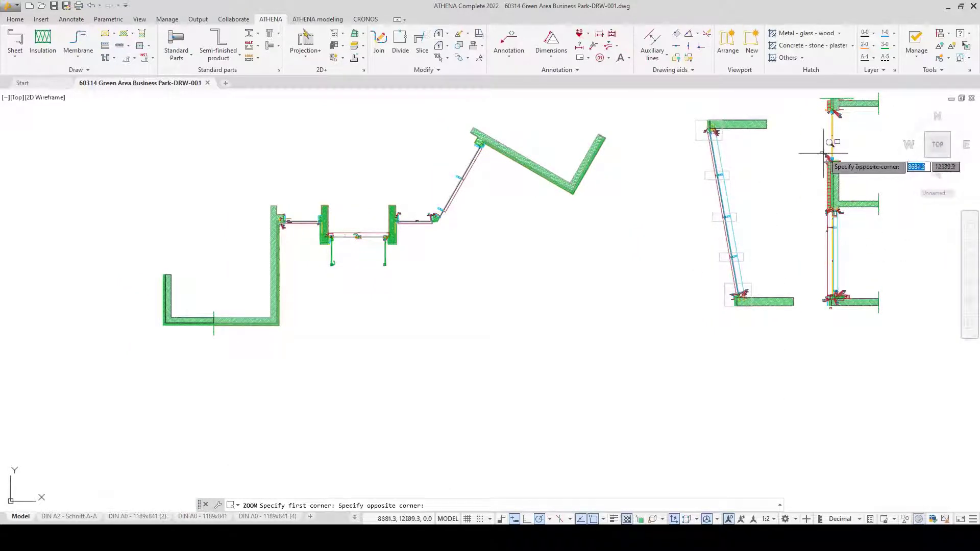
pyautogui.click(848, 166)
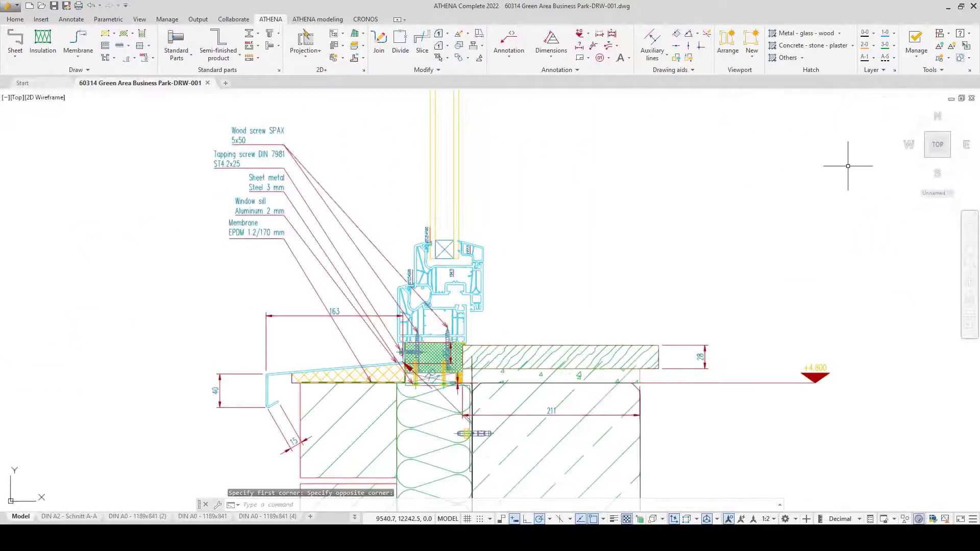
pyautogui.click(580, 36)
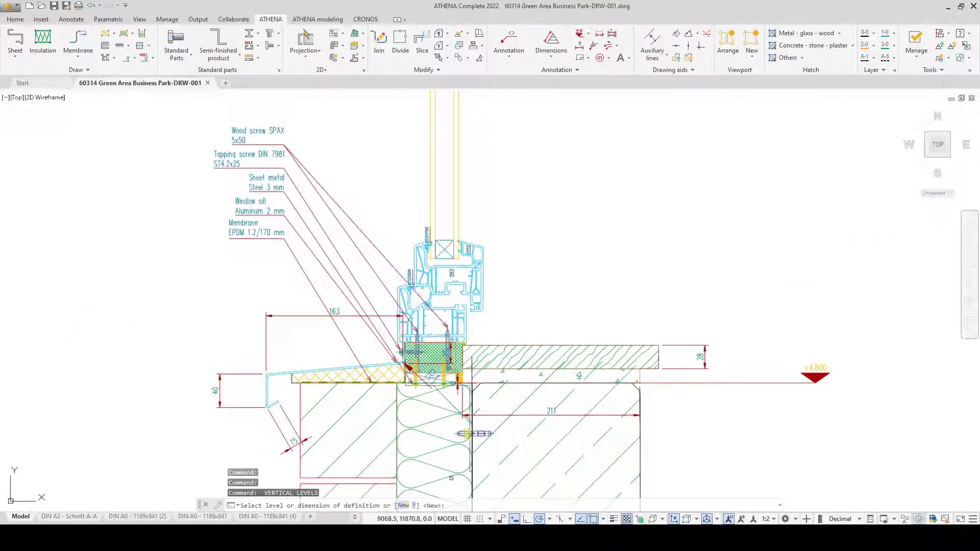
pyautogui.click(403, 505)
pyautogui.click(333, 505)
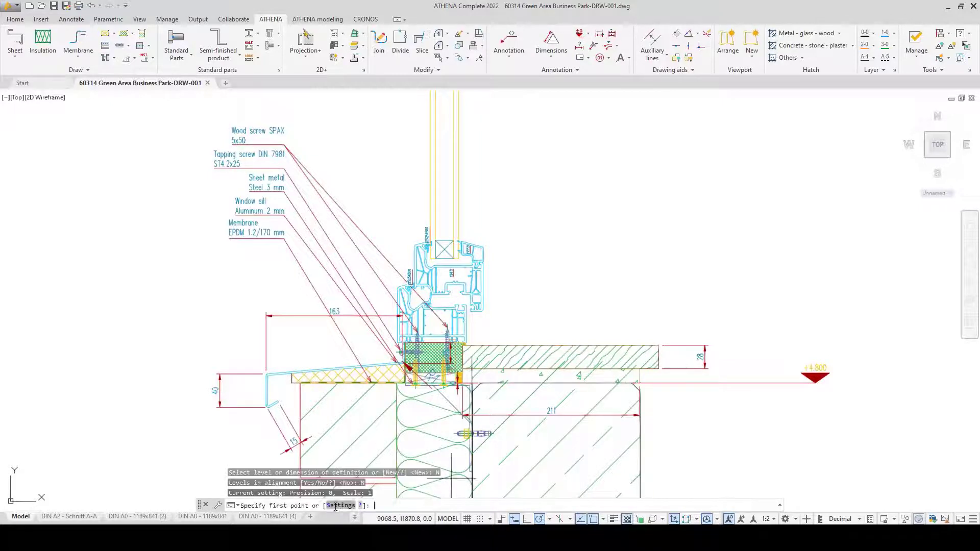
pyautogui.click(304, 382)
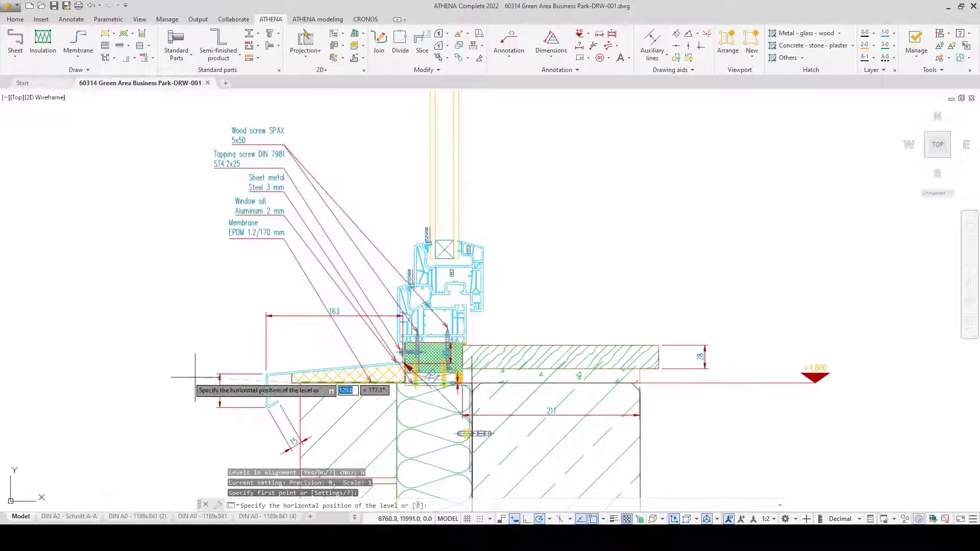
pyautogui.click(164, 382)
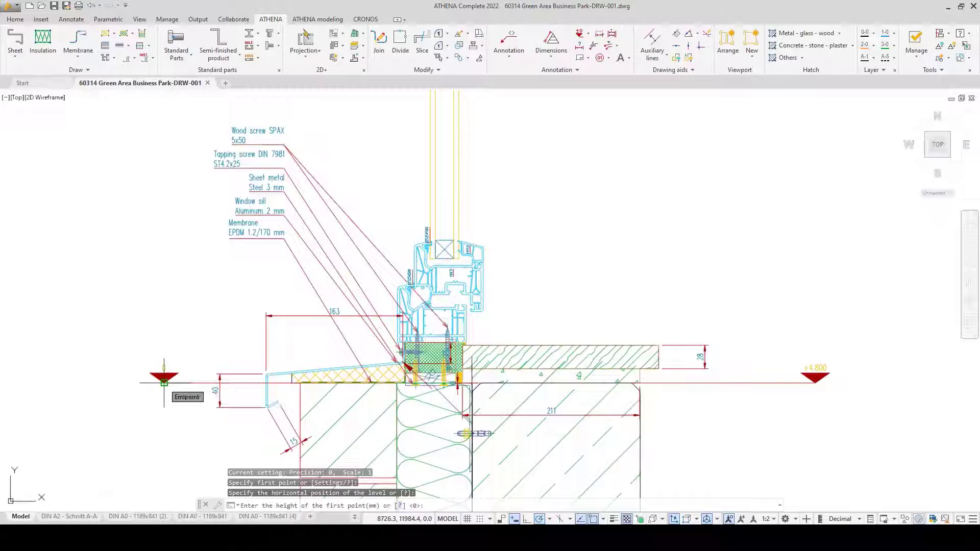
pyautogui.press('Return')
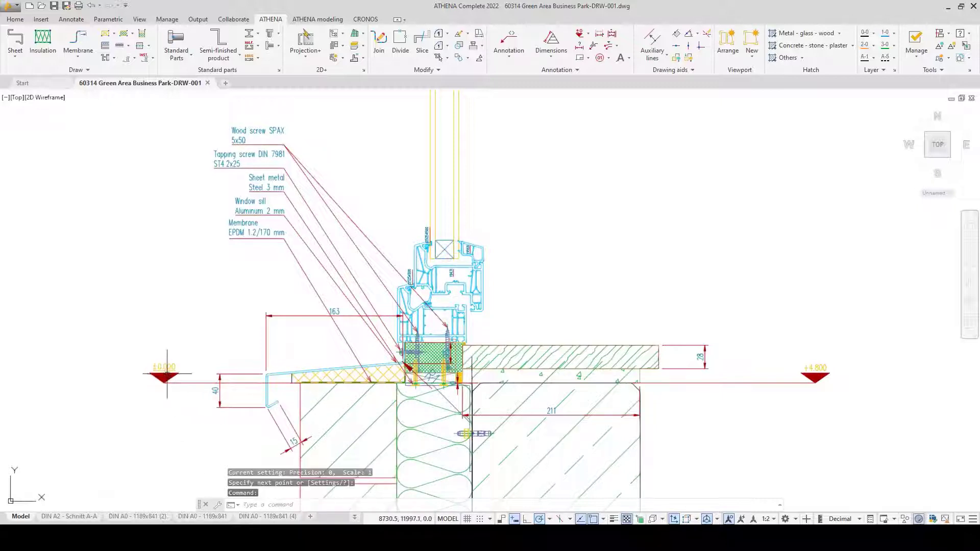
# Step: Set the new level's definition height to 4800 with the suffix "1. Fl"
pyautogui.doubleClick(166, 371)
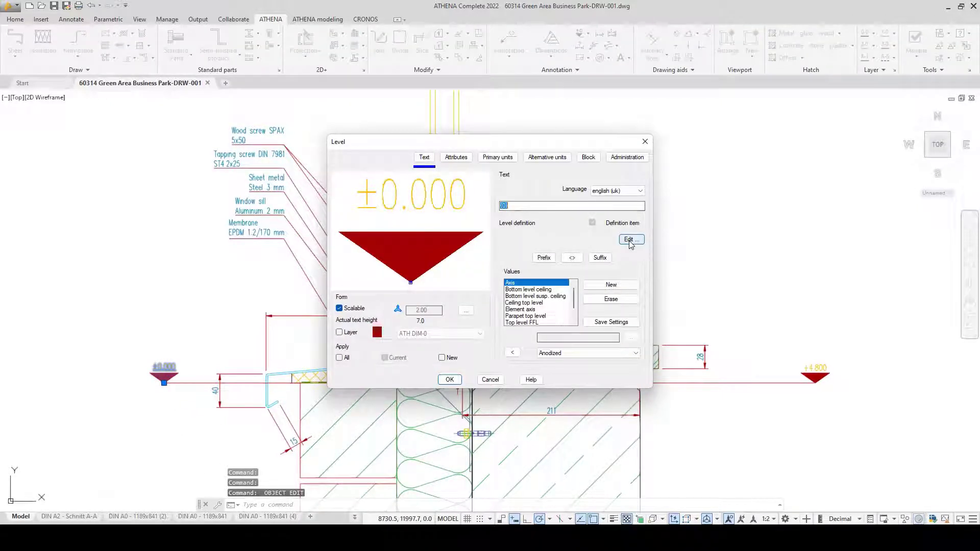
pyautogui.click(629, 240)
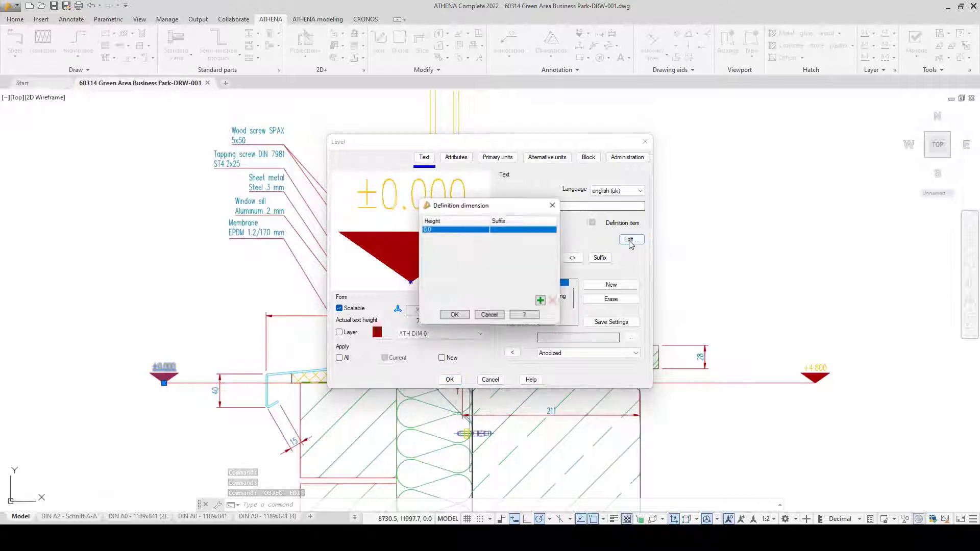
pyautogui.click(442, 229)
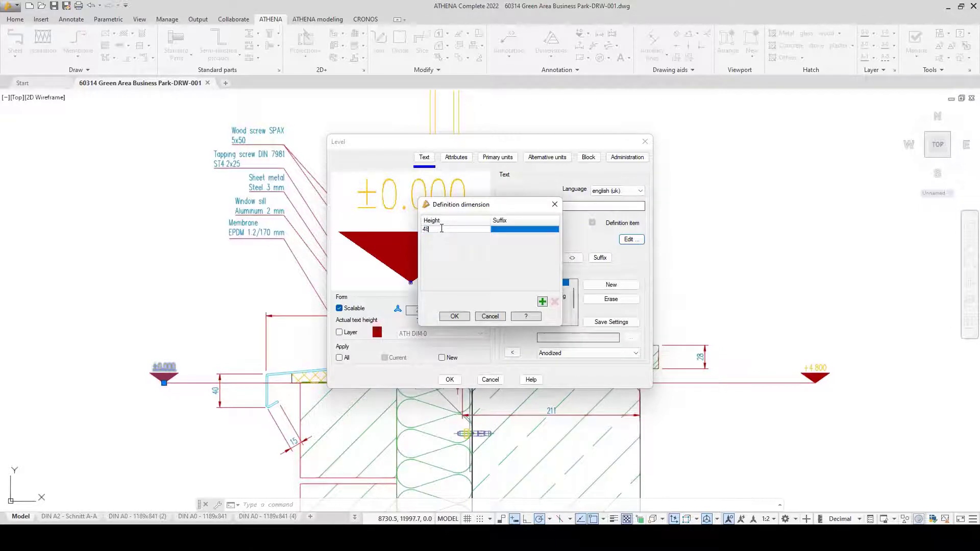
pyautogui.write('4800')
pyautogui.click(512, 231)
pyautogui.click(510, 230)
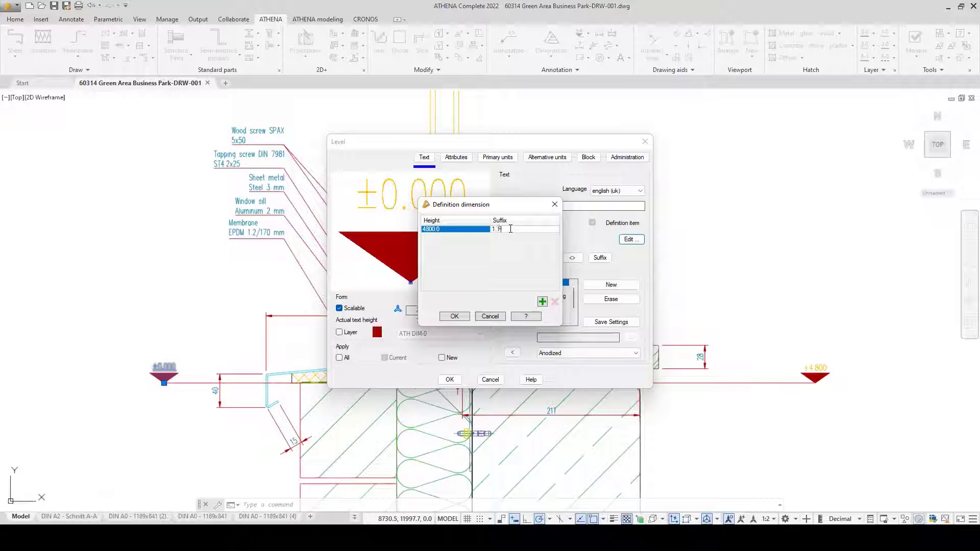
# Step: Add two more definition heights to the level: 7600 with suffix "2. Fl" and 10400 with suffix "3. Fl"
pyautogui.click(542, 301)
pyautogui.click(437, 237)
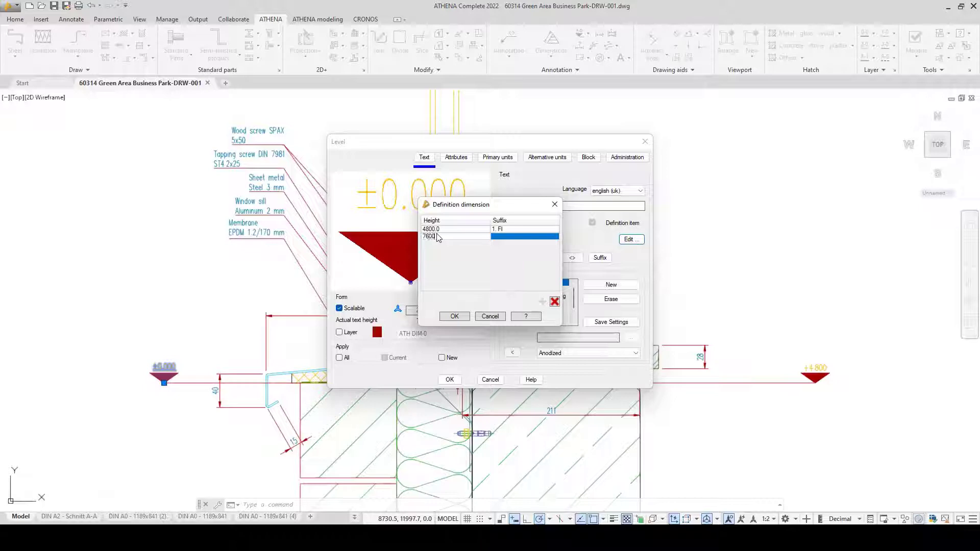
pyautogui.write('7600')
pyautogui.click(499, 240)
pyautogui.click(497, 236)
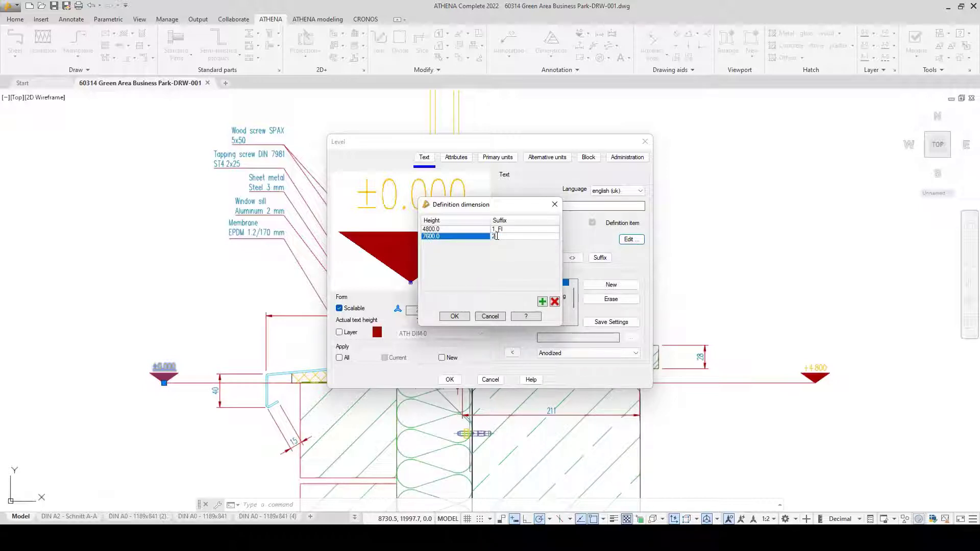
pyautogui.click(542, 302)
pyautogui.click(449, 244)
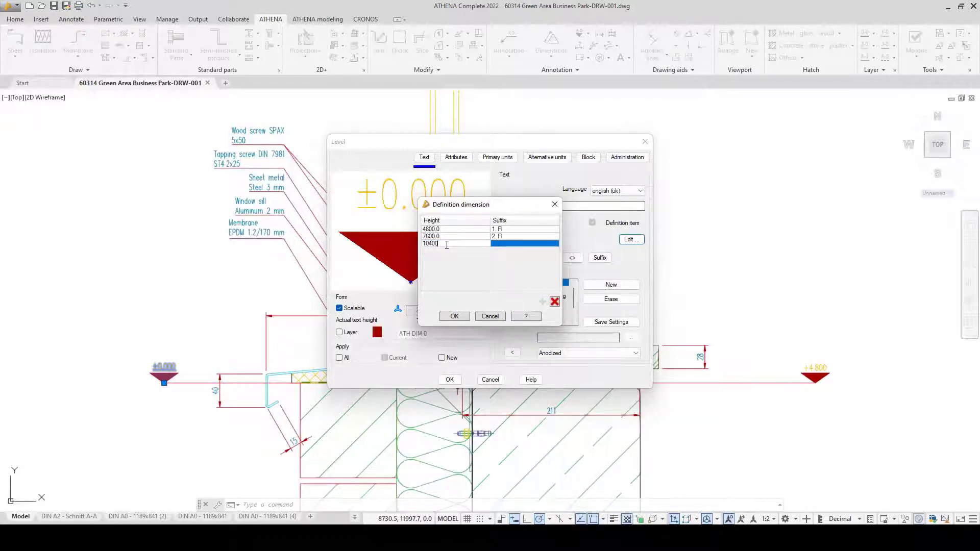
pyautogui.click(507, 244)
pyautogui.click(508, 244)
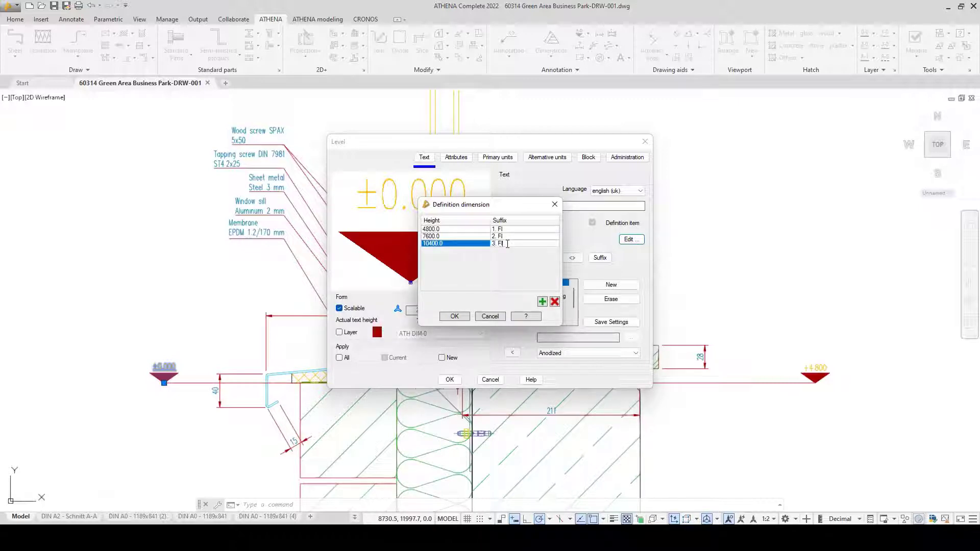
# Step: Add the definition height 13200 with suffix "4. Fl" and apply the four-storey definition to the level
pyautogui.click(542, 301)
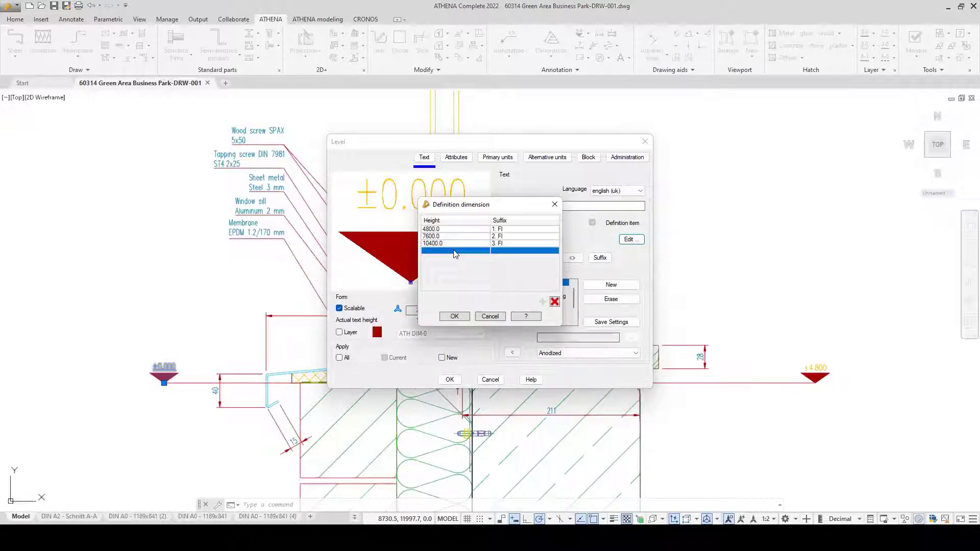
pyautogui.click(455, 251)
pyautogui.click(513, 259)
pyautogui.click(512, 251)
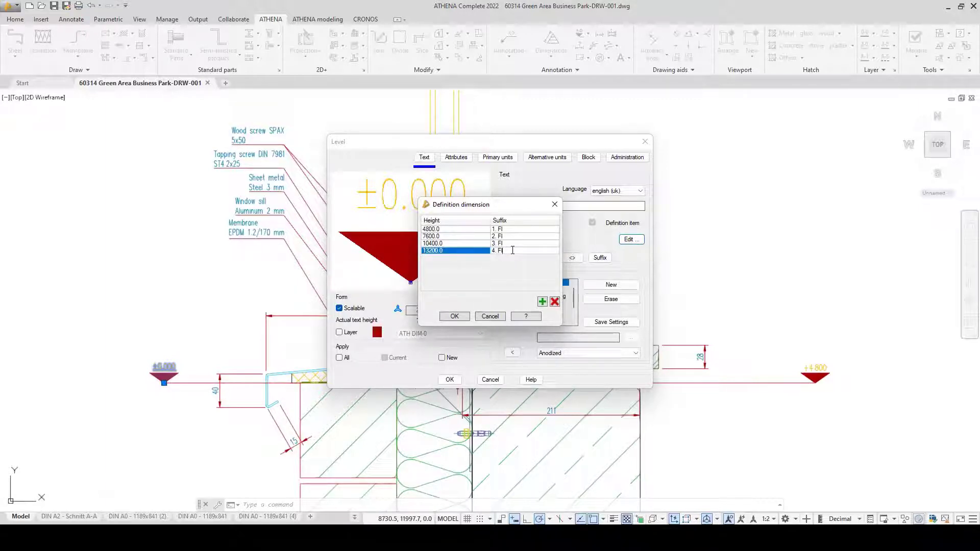
pyautogui.click(463, 317)
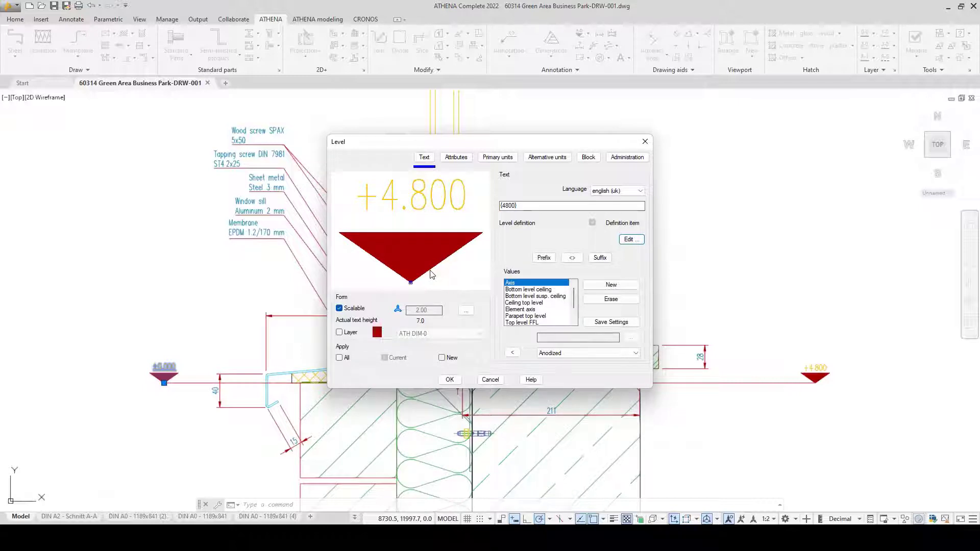
pyautogui.click(449, 380)
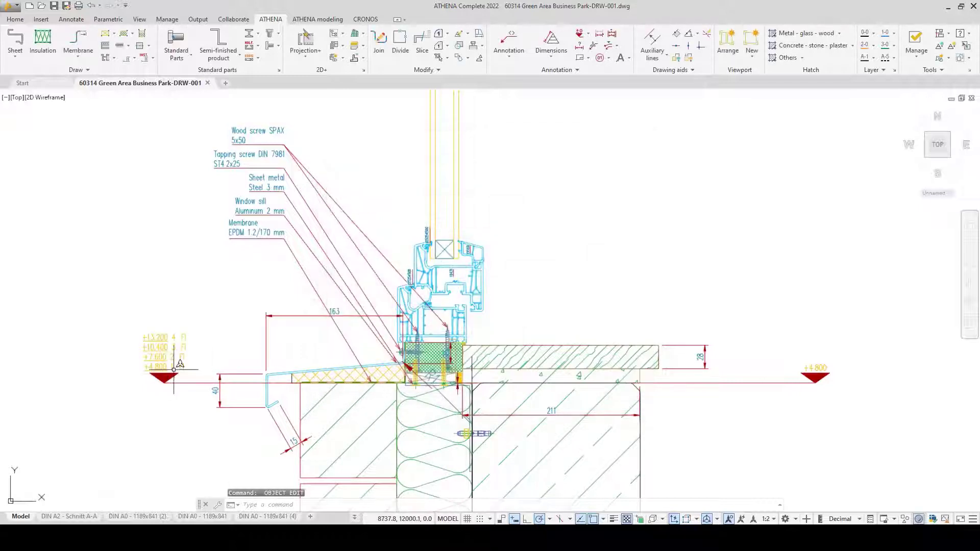
pyautogui.scroll(2, 97, 381)
pyautogui.scroll(-2, 176, 367)
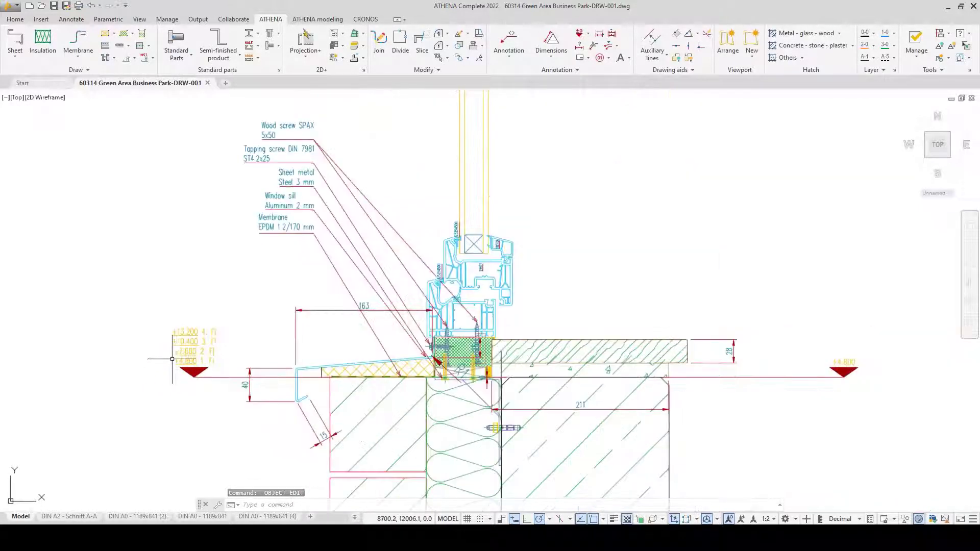
# Step: Add an unaligned level at the window frame's outer lower corner, based on the four-storey level and positioned outside the sill
pyautogui.click(580, 37)
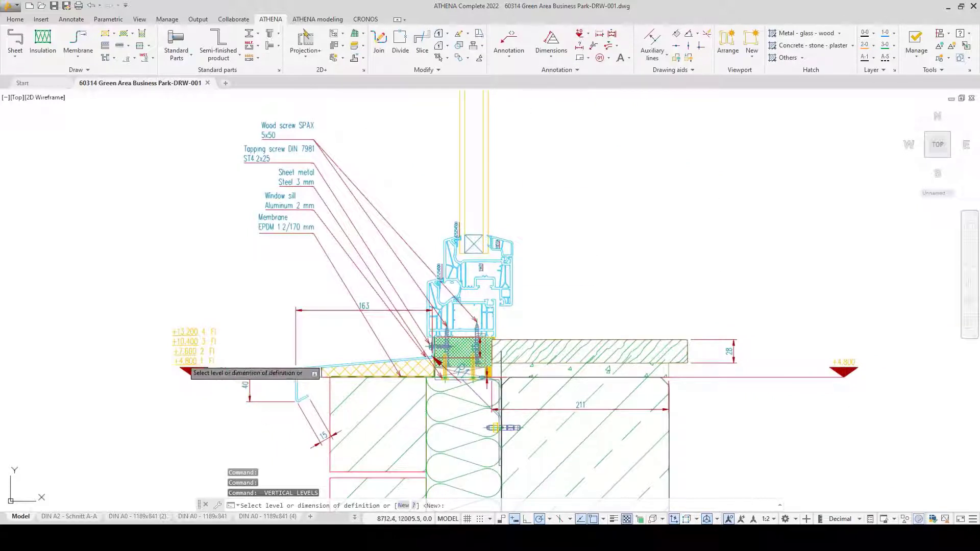
pyautogui.click(196, 375)
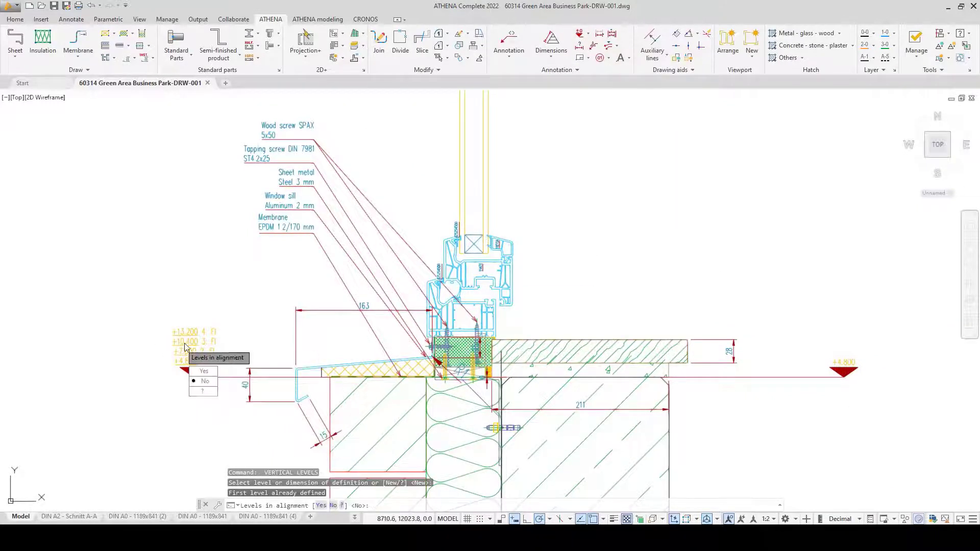
pyautogui.click(205, 384)
pyautogui.scroll(4, 414, 330)
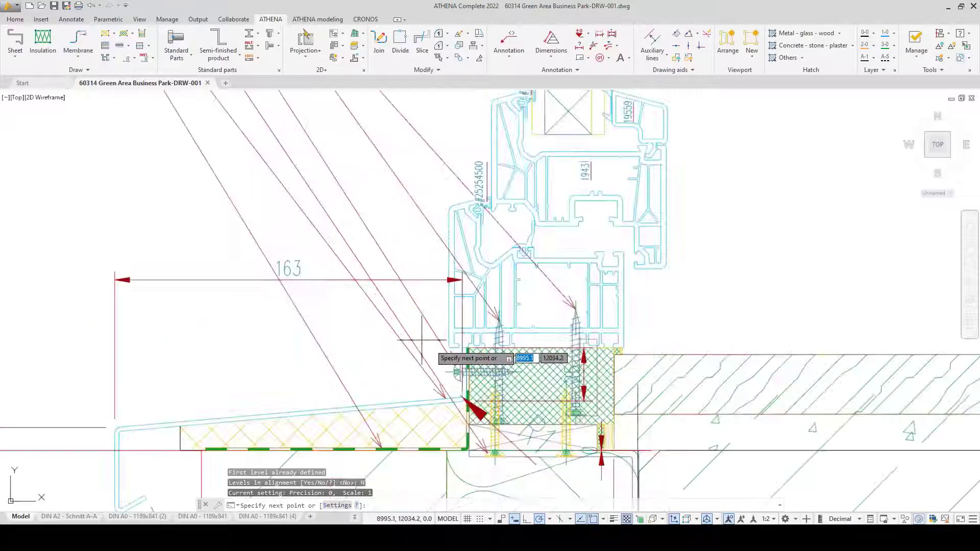
pyautogui.click(450, 347)
pyautogui.scroll(-4, 449, 347)
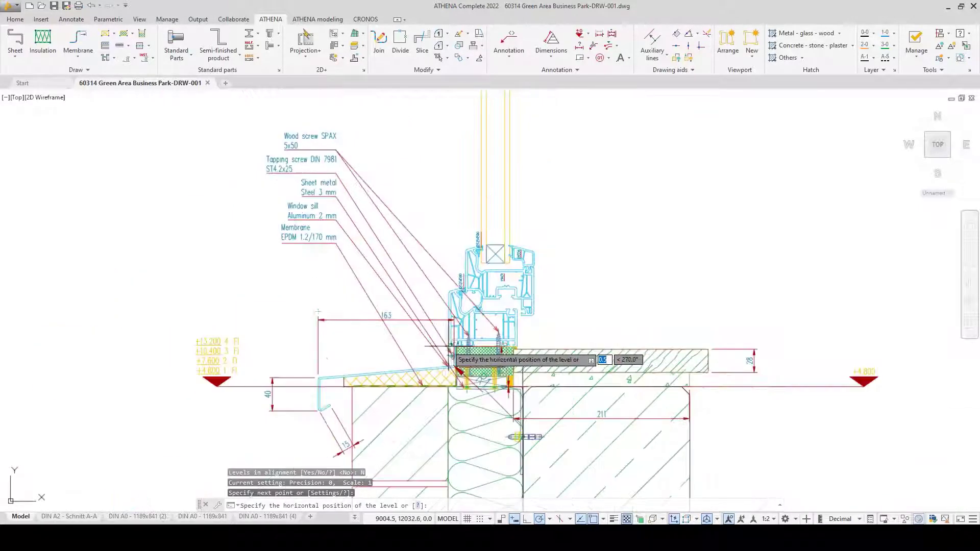
pyautogui.click(278, 346)
pyautogui.moveTo(279, 346); pyautogui.dragTo(234, 334, button='middle')
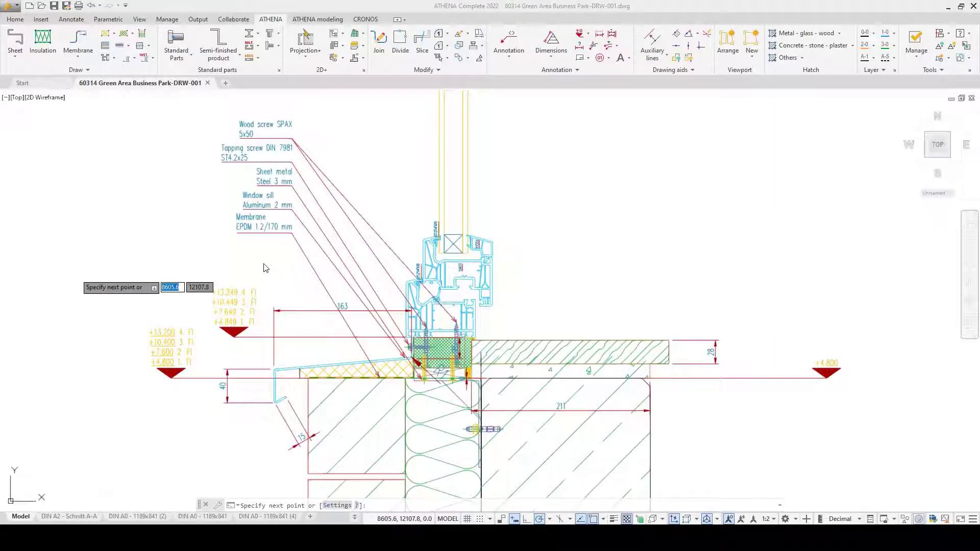
# Step: Add a further level at the outer upper corner of the window head frame, positioned outside the facade, and finish the level command
pyautogui.moveTo(278, 274); pyautogui.dragTo(262, 371, button='middle')
pyautogui.moveTo(345, 221); pyautogui.dragTo(356, 380, button='middle')
pyautogui.scroll(-2, 356, 380)
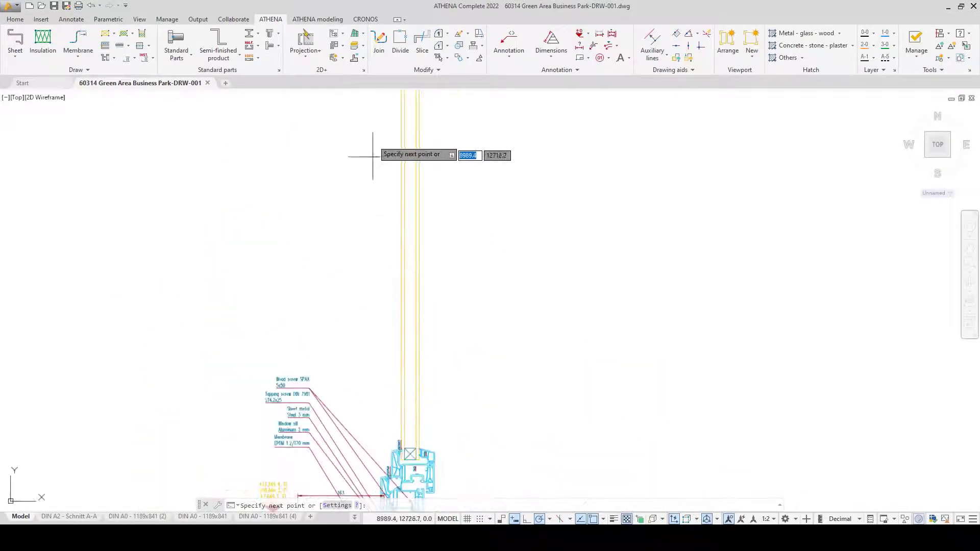
pyautogui.moveTo(372, 155); pyautogui.dragTo(367, 443, button='middle')
pyautogui.scroll(-3, 366, 346)
pyautogui.scroll(5, 360, 185)
pyautogui.moveTo(367, 191); pyautogui.dragTo(402, 339, button='middle')
pyautogui.scroll(3, 450, 227)
pyautogui.click(473, 223)
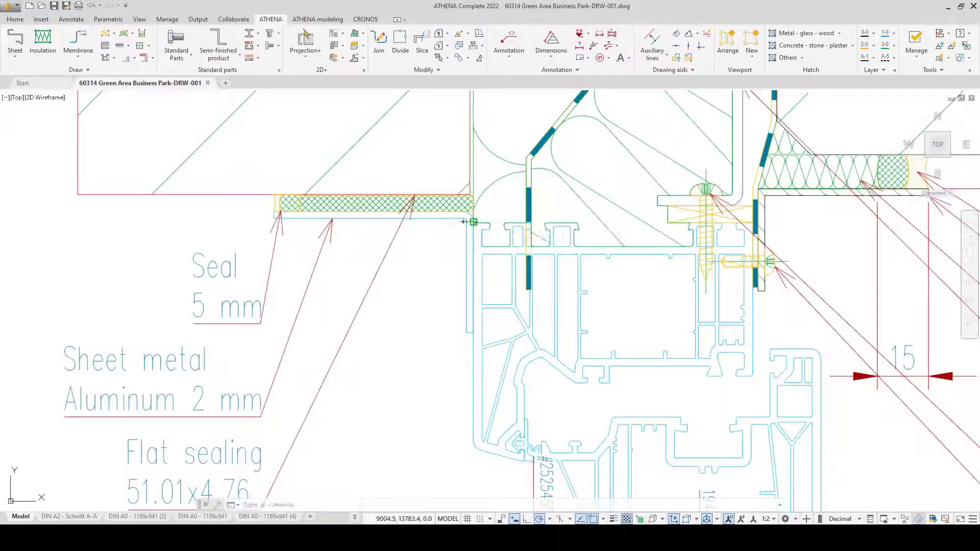
pyautogui.scroll(-3, 474, 223)
pyautogui.click(258, 223)
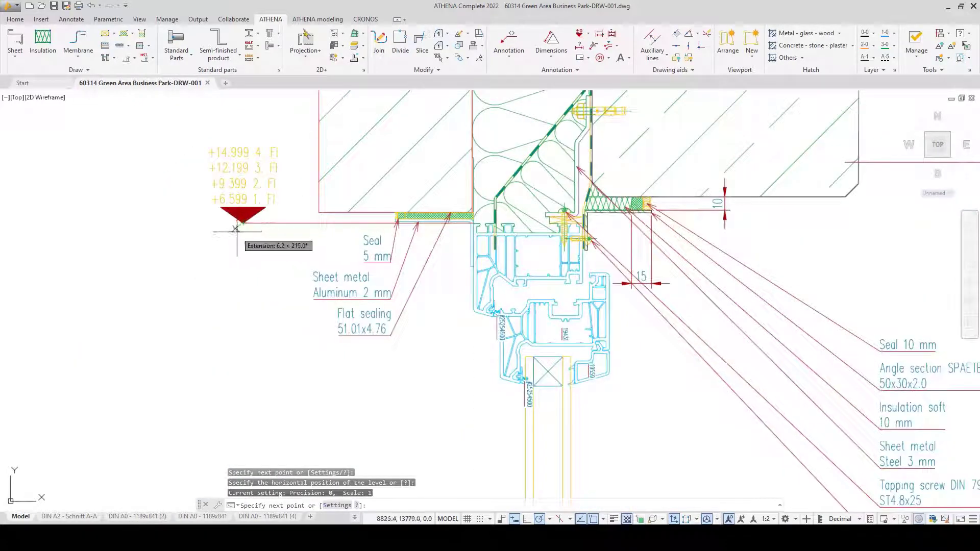
pyautogui.press('Return')
# Step: Examine the base connection detail at the foot of the inclined facade up close
pyautogui.scroll(-2, 185, 252)
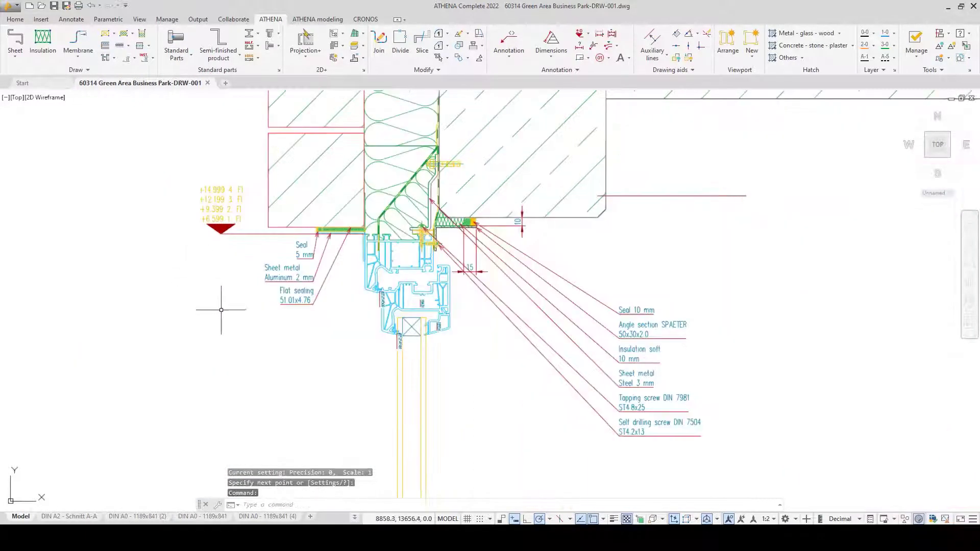
pyautogui.moveTo(257, 357); pyautogui.dragTo(228, 304, button='middle')
pyautogui.scroll(-2, 240, 300)
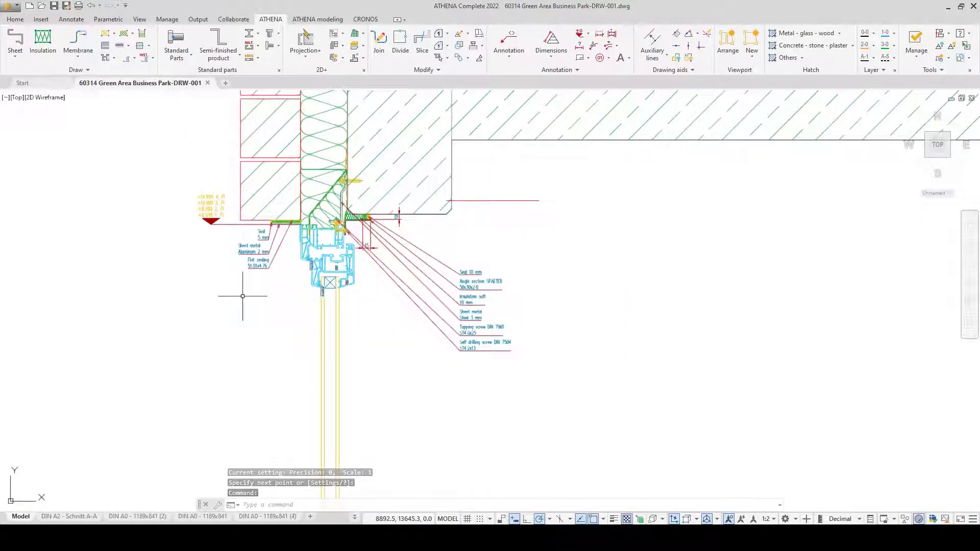
pyautogui.scroll(-4, 207, 298)
pyautogui.scroll(-2, 393, 212)
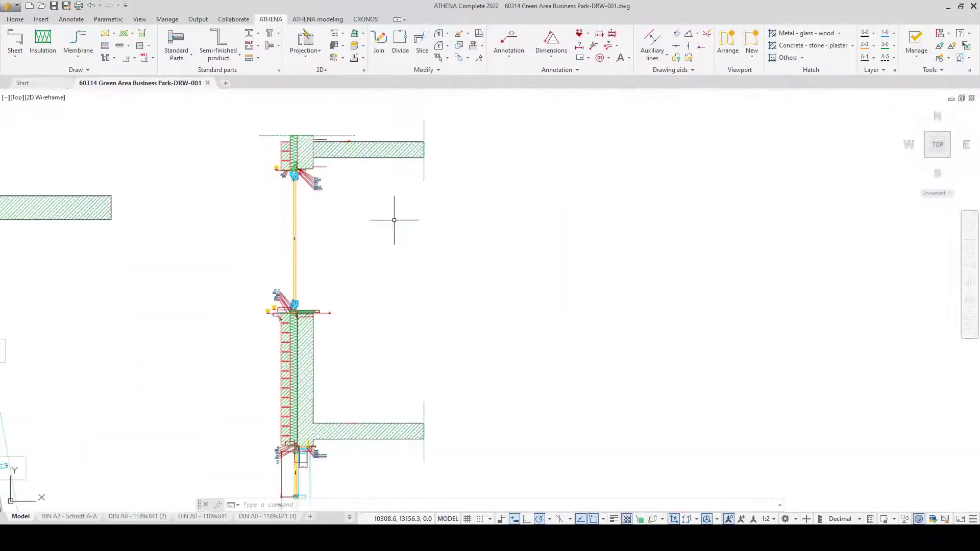
pyautogui.moveTo(394, 212)
pyautogui.mouseDown(button='middle')
pyautogui.moveTo(474, 308)
pyautogui.moveTo(766, 97)
pyautogui.mouseUp(button='middle')
pyautogui.scroll(-1, 760, 100)
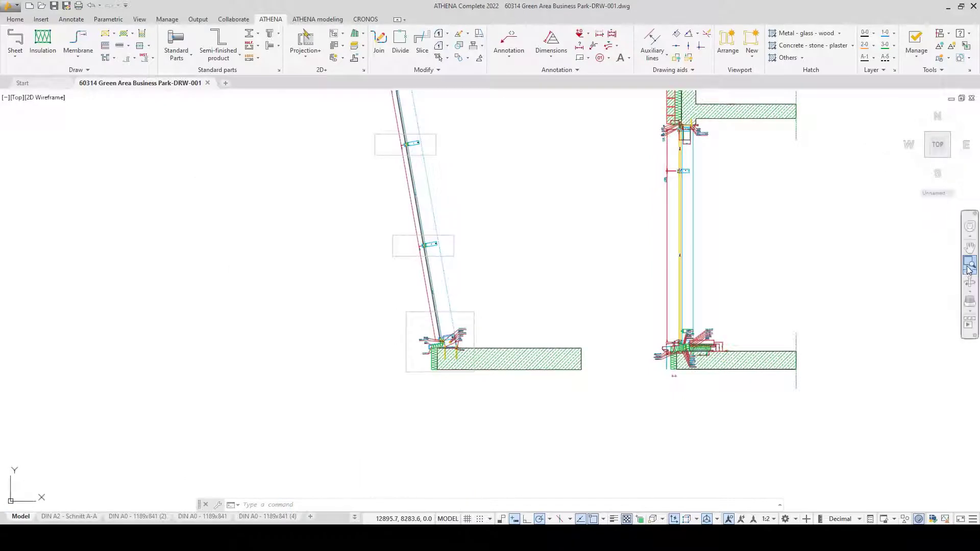
pyautogui.click(970, 266)
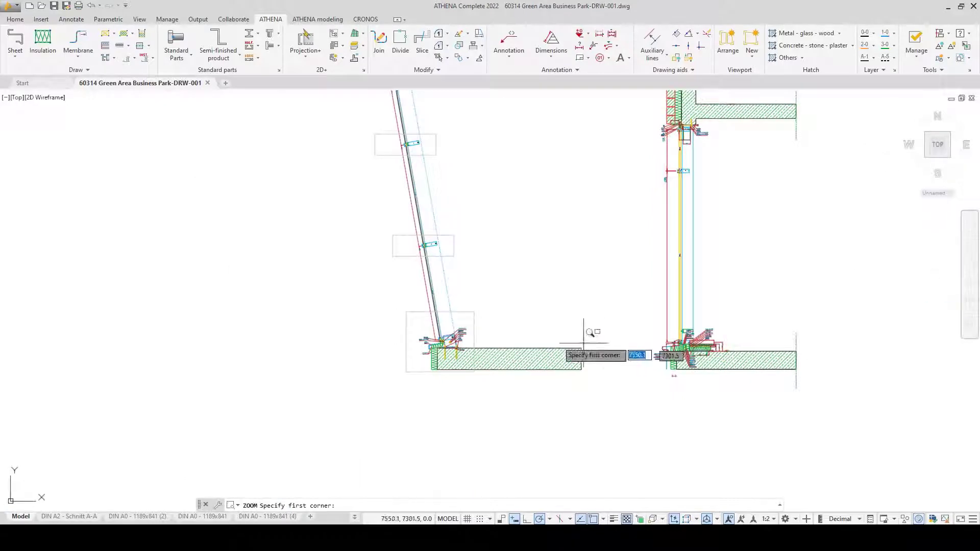
pyautogui.click(408, 323)
pyautogui.click(463, 367)
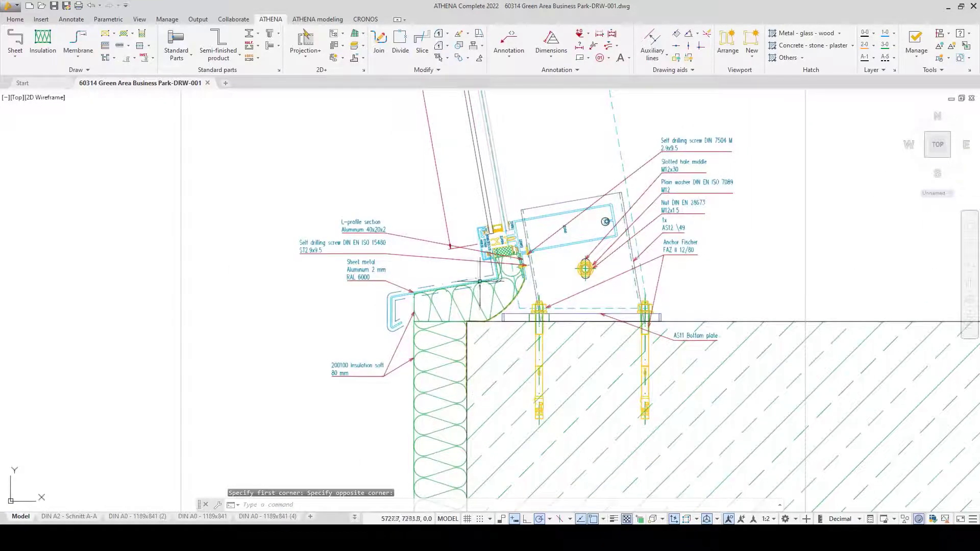
# Step: Start a bar assembly from the 2 mm aluminum sheet metal cover, with its base point on the glazing profile's node and the elevation side outside
pyautogui.click(317, 19)
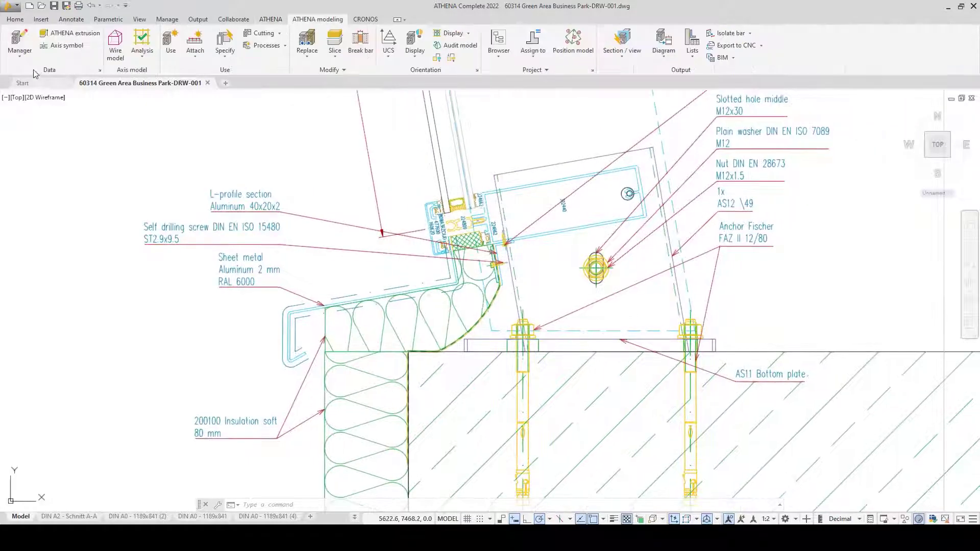
pyautogui.click(31, 47)
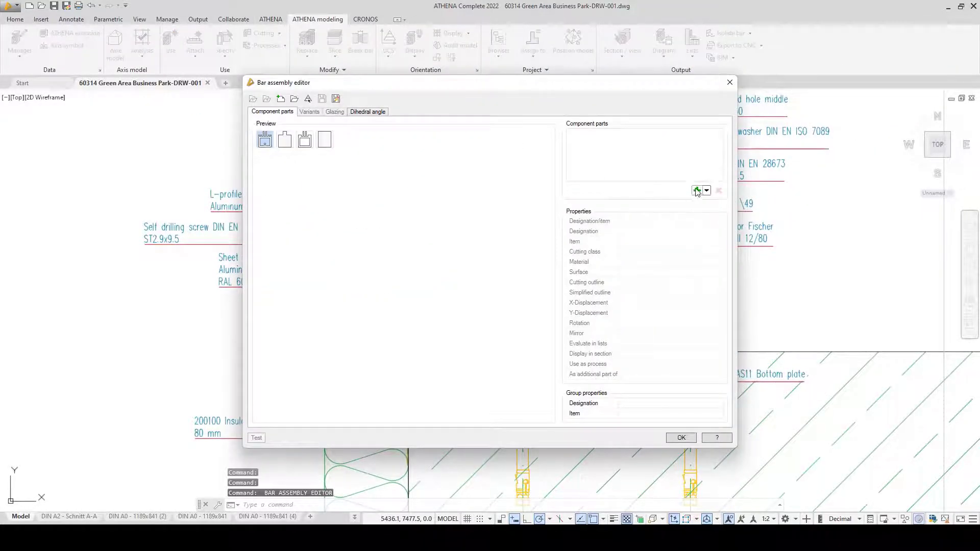
pyautogui.click(697, 191)
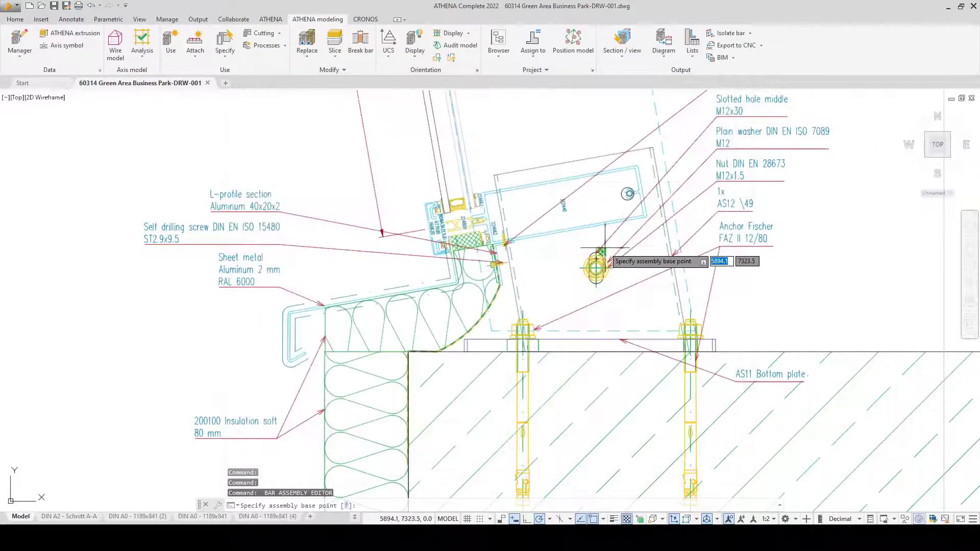
pyautogui.keyDown('shift'); pyautogui.rightClick(402, 271); pyautogui.keyUp('shift')
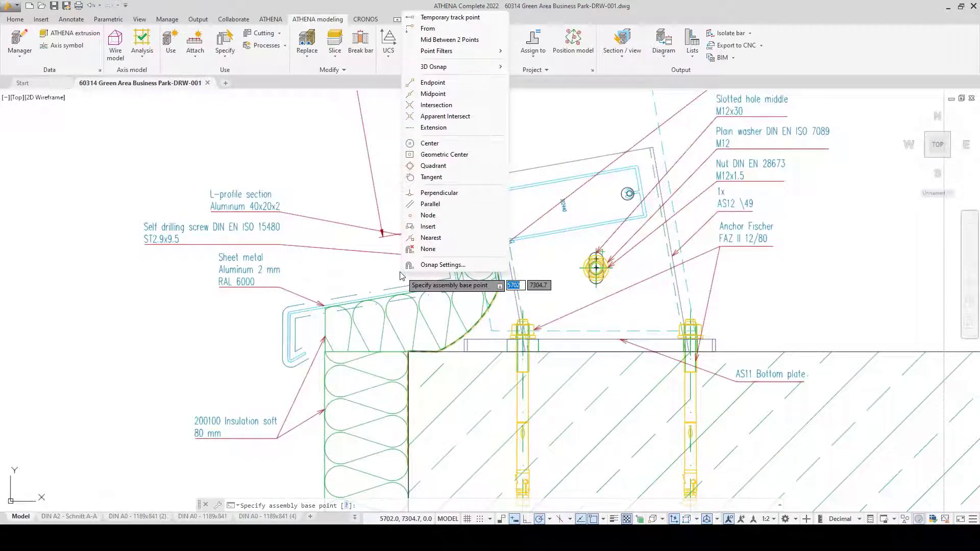
pyautogui.click(428, 215)
pyautogui.click(426, 278)
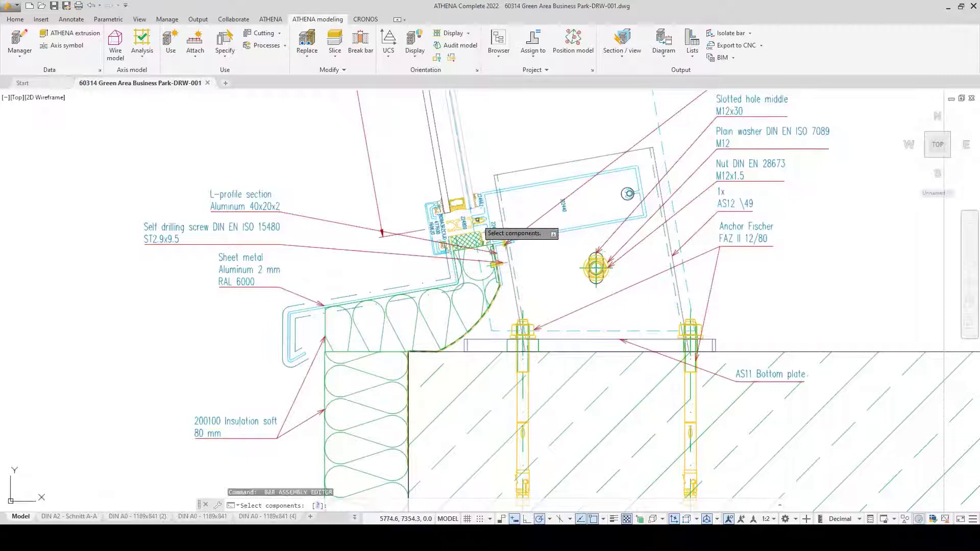
pyautogui.click(428, 289)
pyautogui.press('Return')
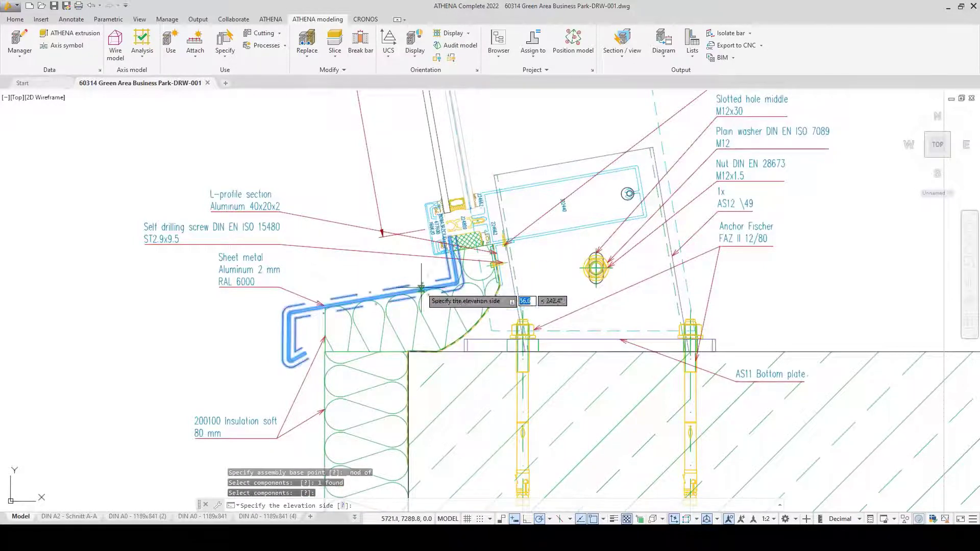
pyautogui.click(166, 313)
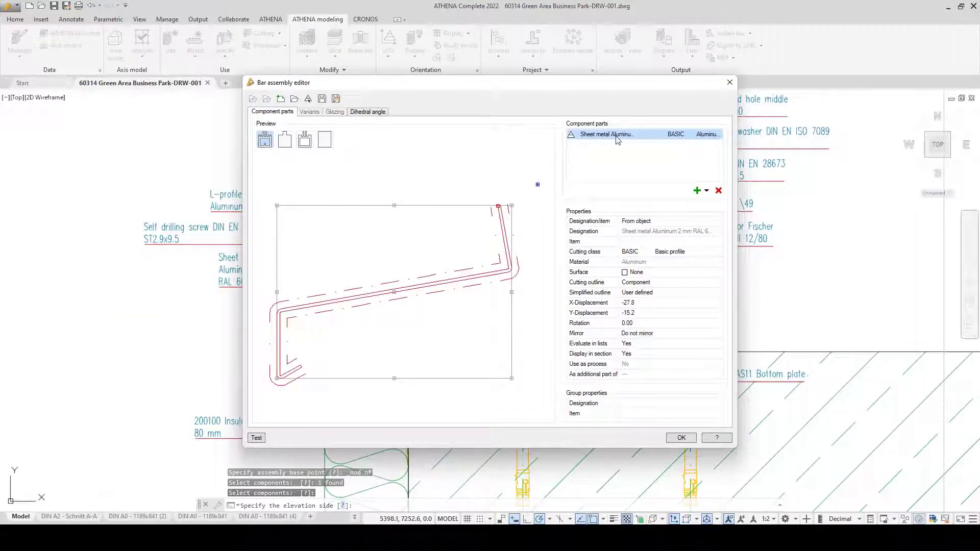
# Step: Set the bar assembly's group designation to "Cover bot. hor." and its item to the saved value 300124
pyautogui.click(631, 403)
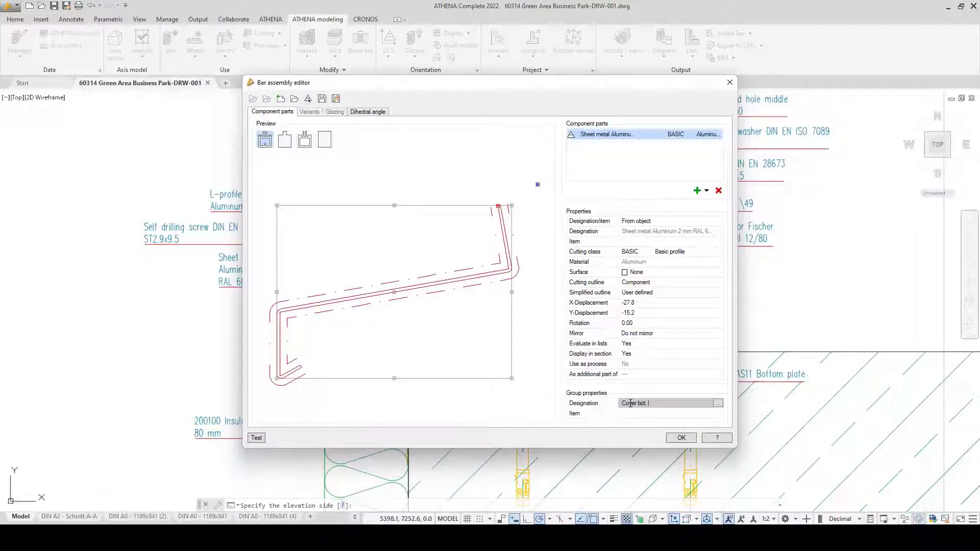
pyautogui.click(637, 414)
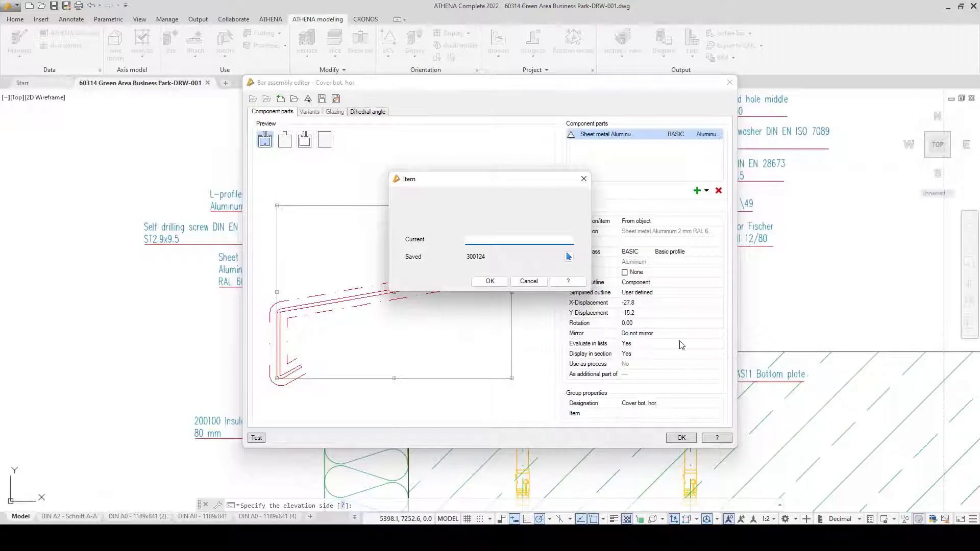
pyautogui.click(500, 279)
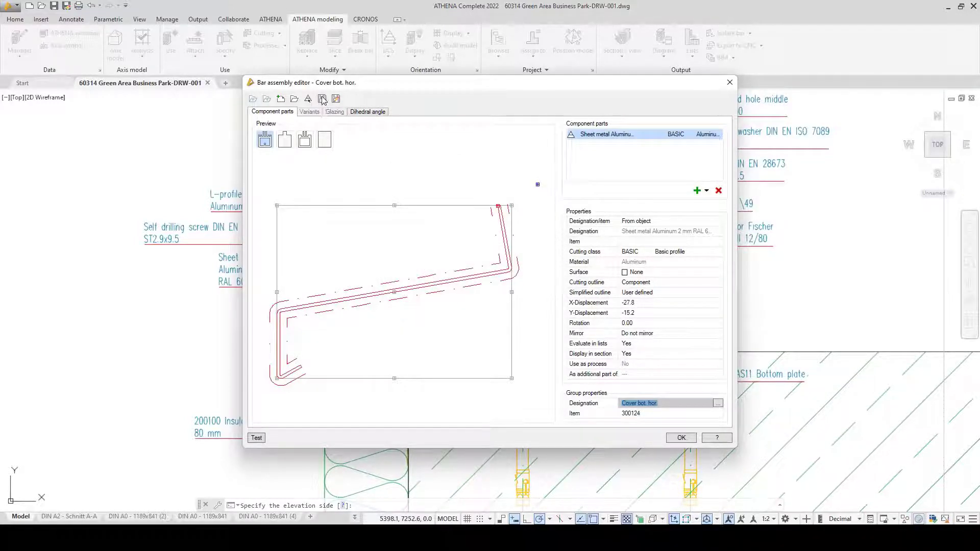
# Step: Save the bar assembly as BL_05 in the "Sheet metal cover webinar" folder and close the bar assembly editor
pyautogui.click(322, 99)
pyautogui.click(466, 239)
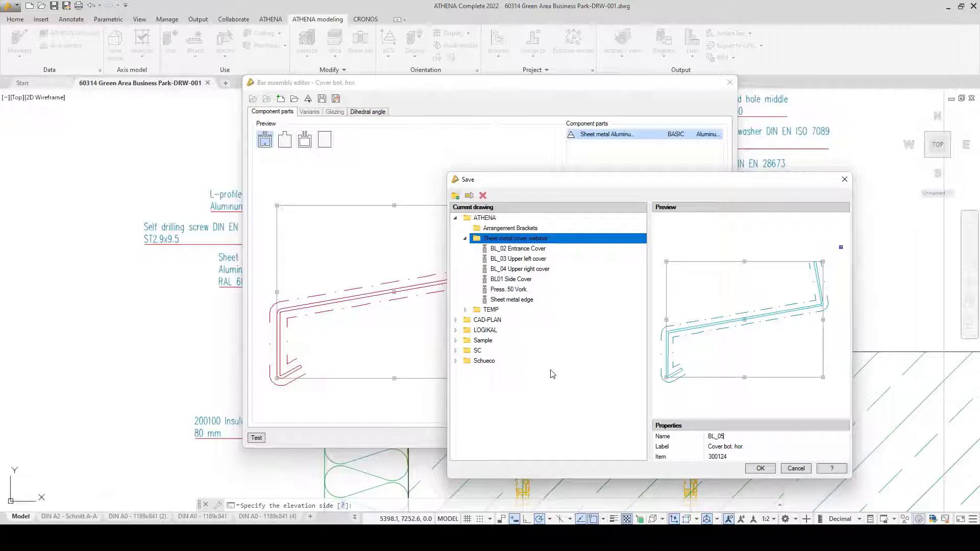
pyautogui.click(761, 469)
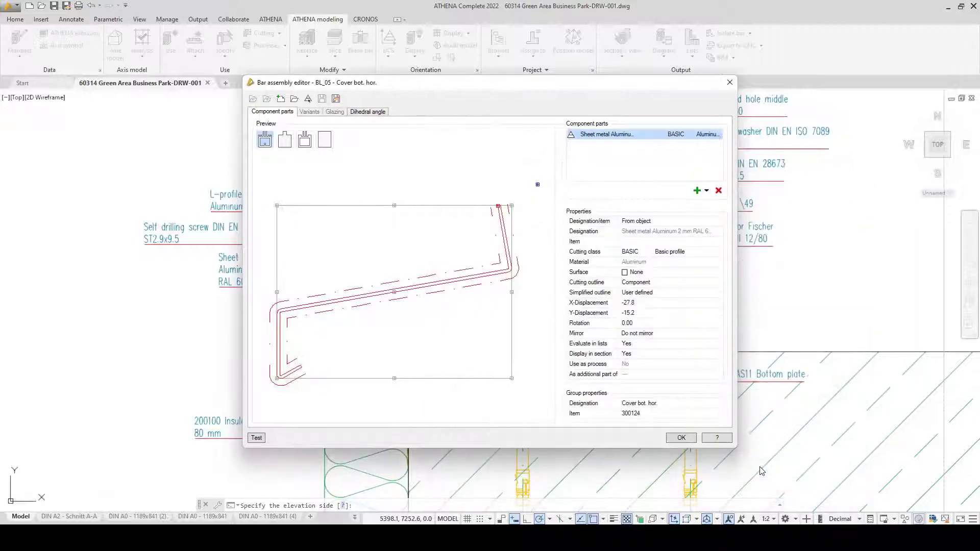
pyautogui.click(681, 438)
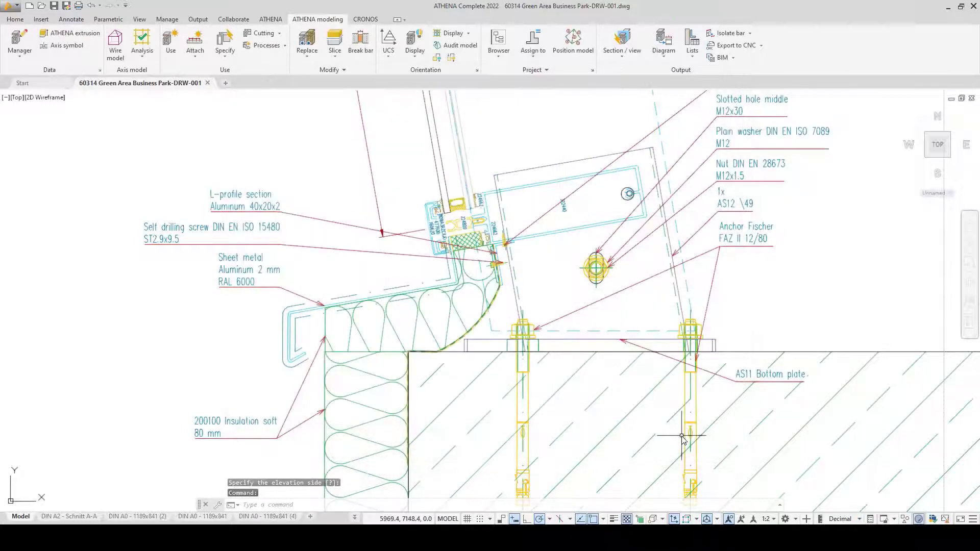
pyautogui.scroll(-6, 332, 283)
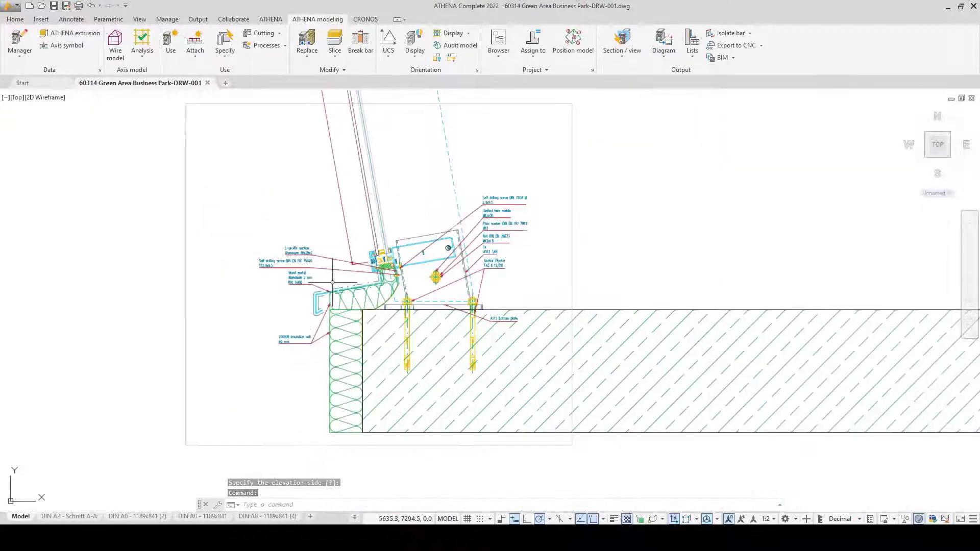
pyautogui.scroll(3, 284, 294)
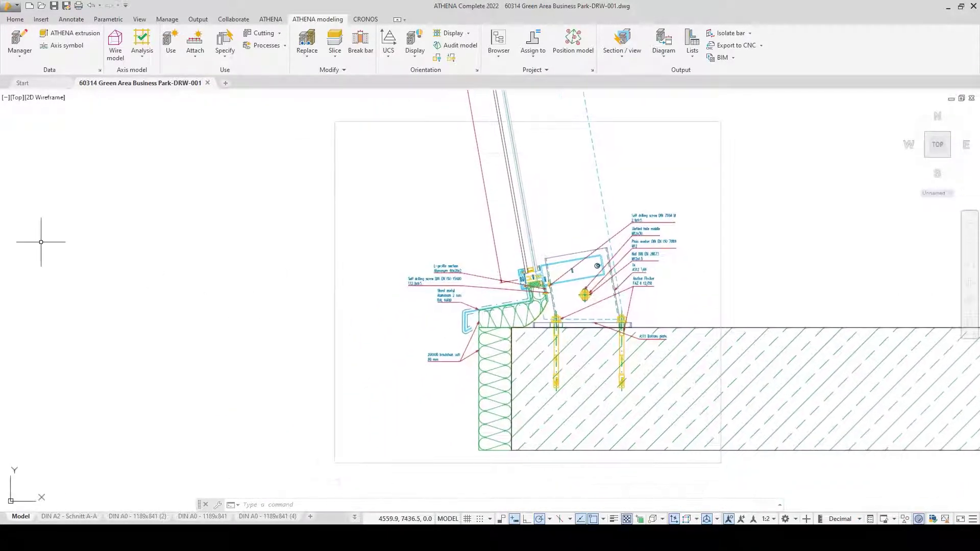
# Step: Start editing a new library and mark the ATHENA and LOGIKAL folders of the current drawing for inclusion
pyautogui.click(17, 53)
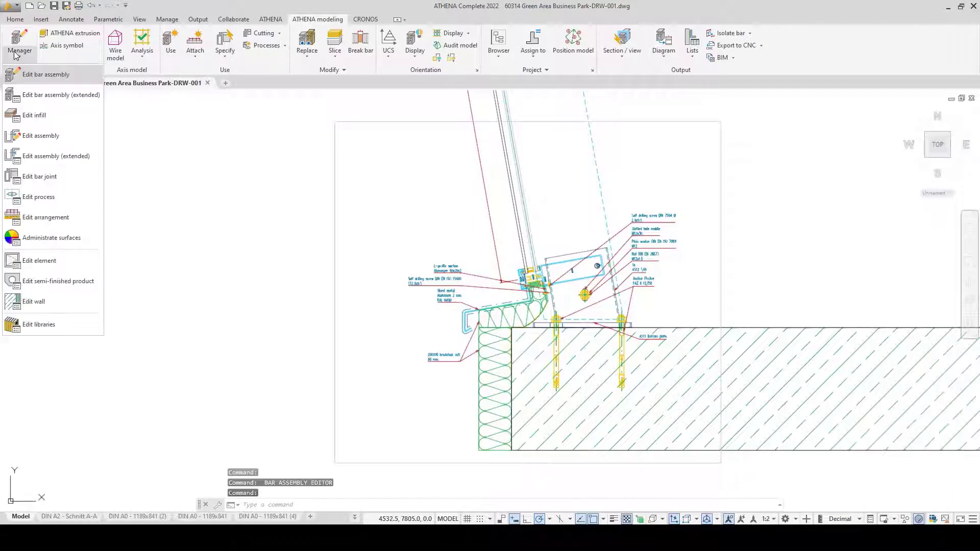
pyautogui.click(41, 325)
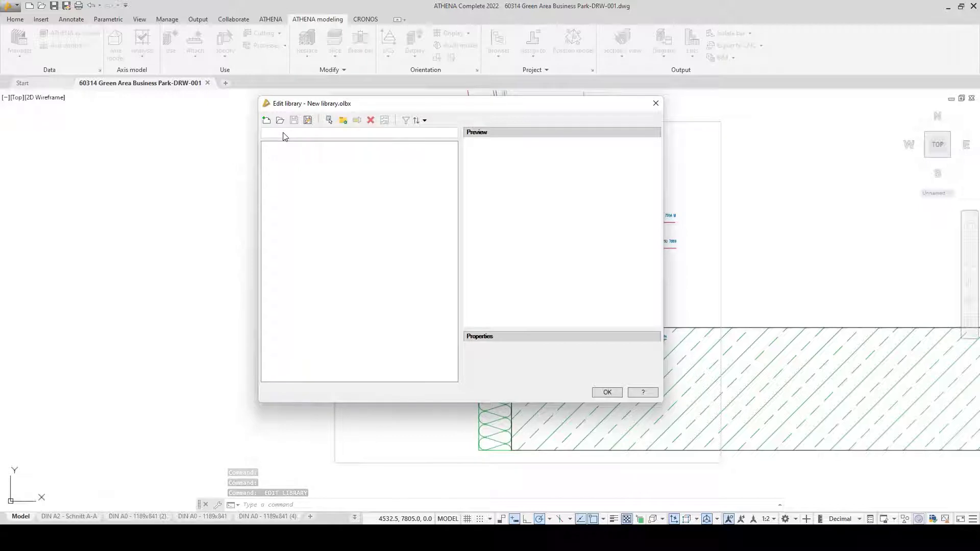
pyautogui.click(330, 120)
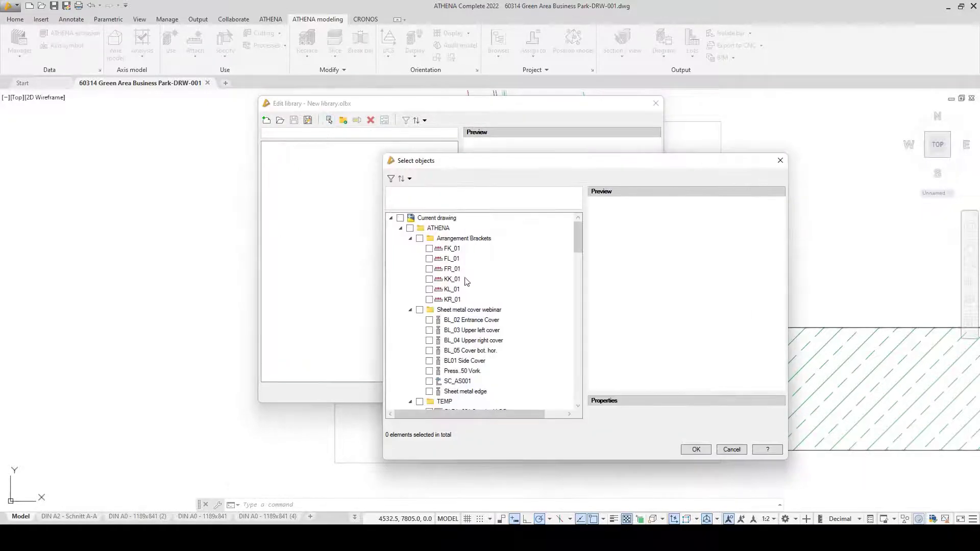
pyautogui.click(410, 228)
pyautogui.scroll(-6, 472, 298)
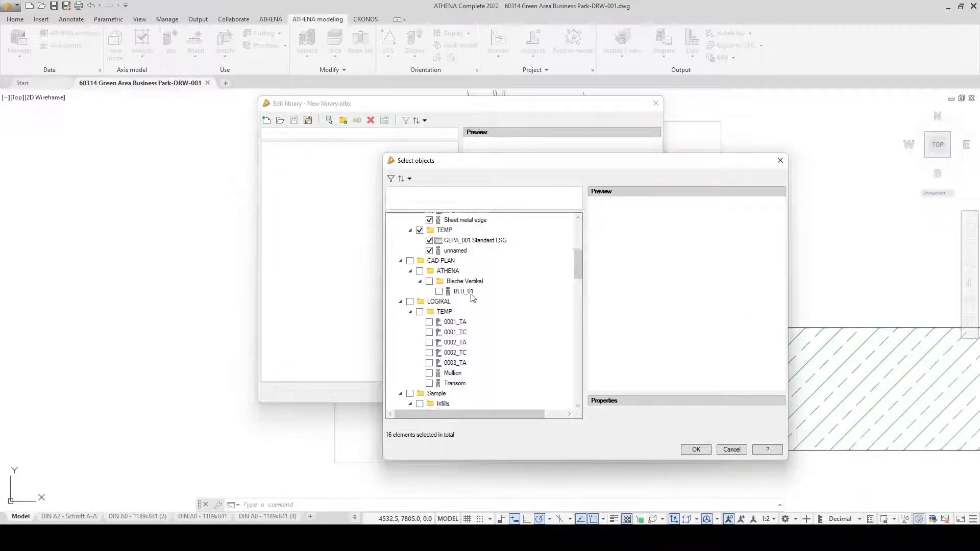
pyautogui.scroll(-2, 472, 298)
pyautogui.click(410, 279)
pyautogui.scroll(-2, 417, 270)
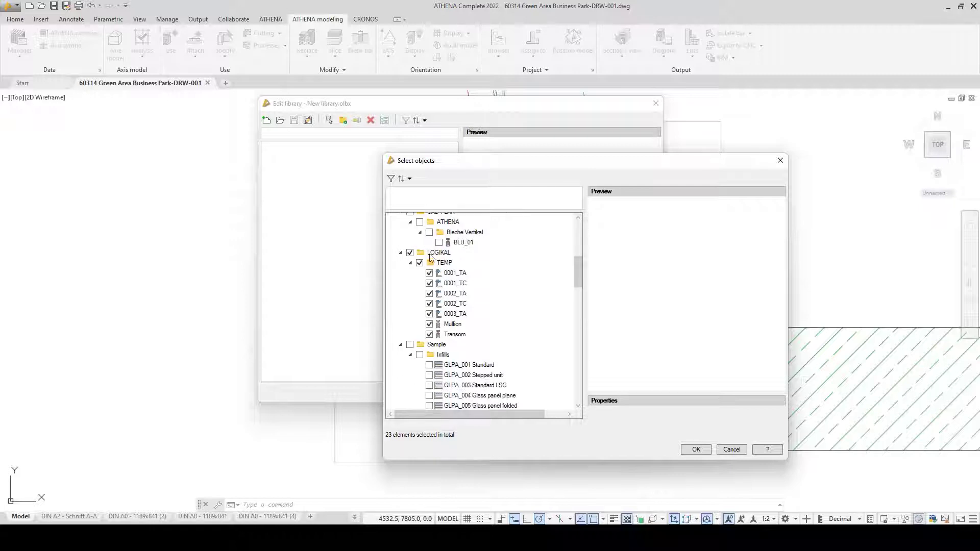
# Step: Also mark the Sheet metals folder under Sample and the complete SC and Schueco folders for the library
pyautogui.scroll(1, 424, 241)
pyautogui.scroll(-7, 421, 266)
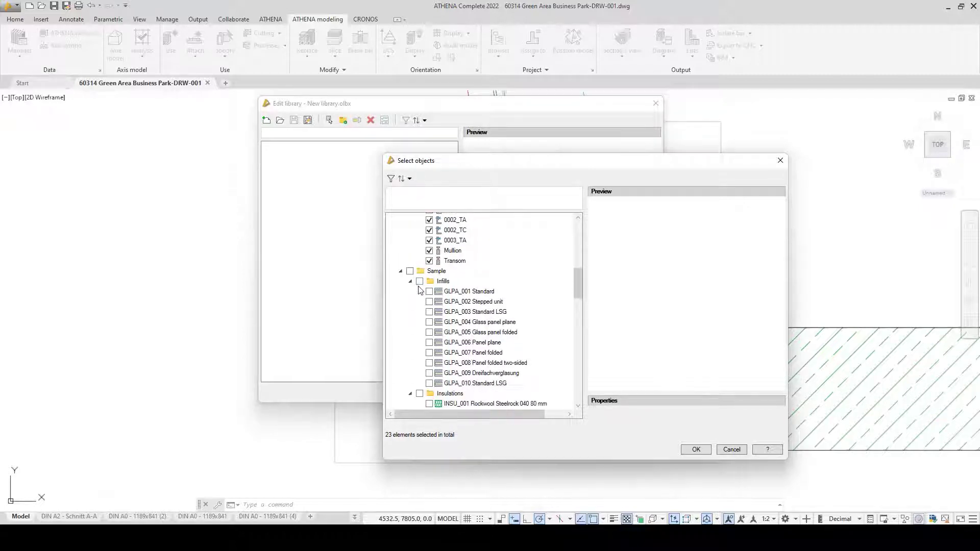
pyautogui.scroll(-3, 437, 338)
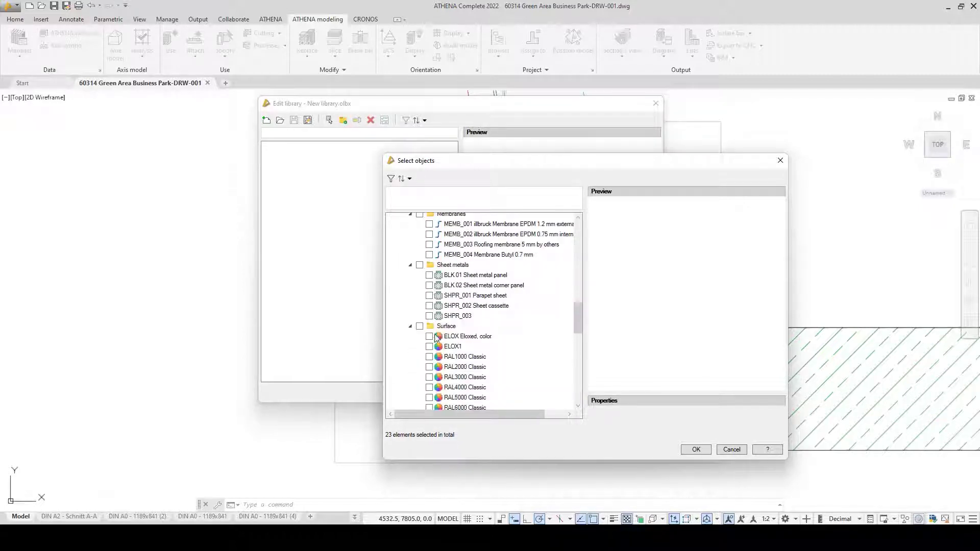
pyautogui.click(420, 265)
pyautogui.scroll(-7, 444, 291)
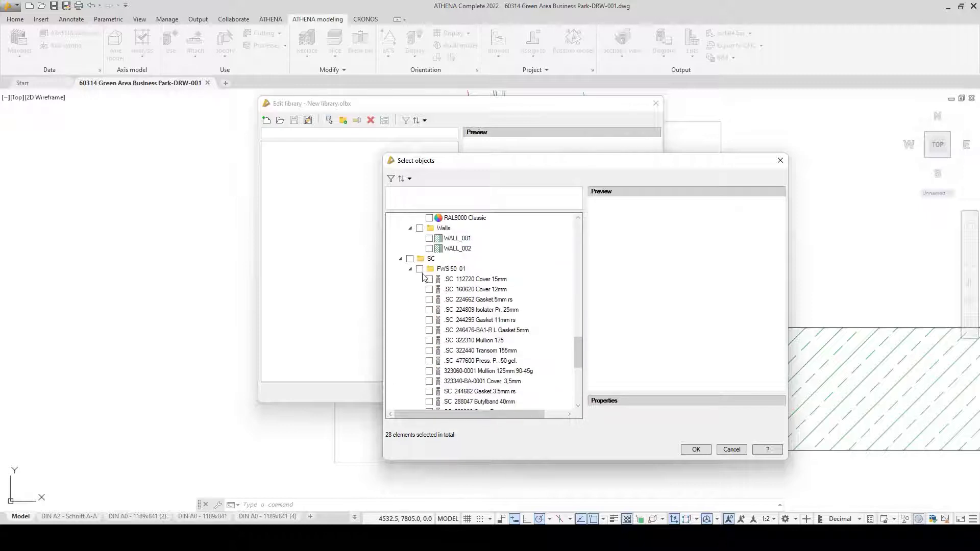
pyautogui.click(410, 259)
pyautogui.scroll(-5, 410, 260)
pyautogui.click(409, 283)
pyautogui.scroll(-2, 432, 280)
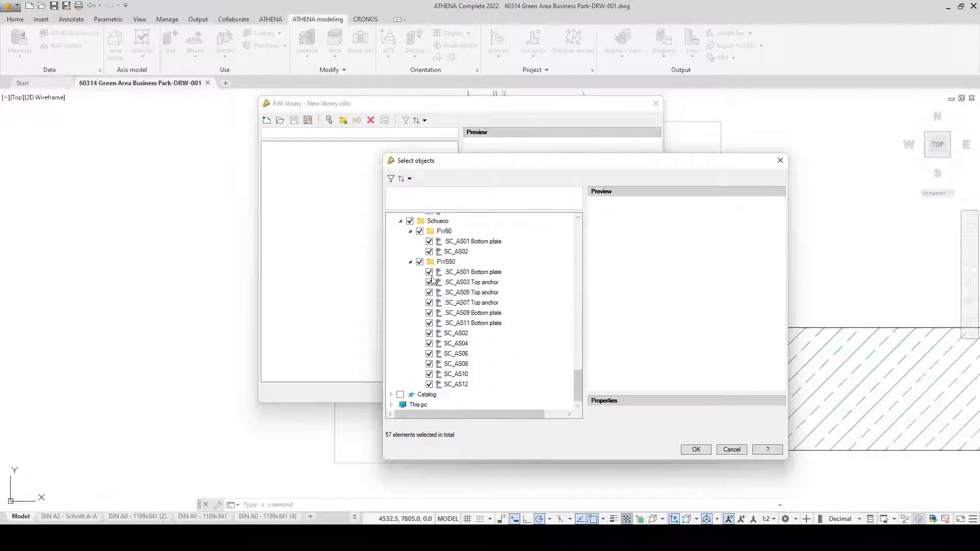
# Step: Expand This pc to view its available drives as object sources and review the marked elements in the tree
pyautogui.click(392, 404)
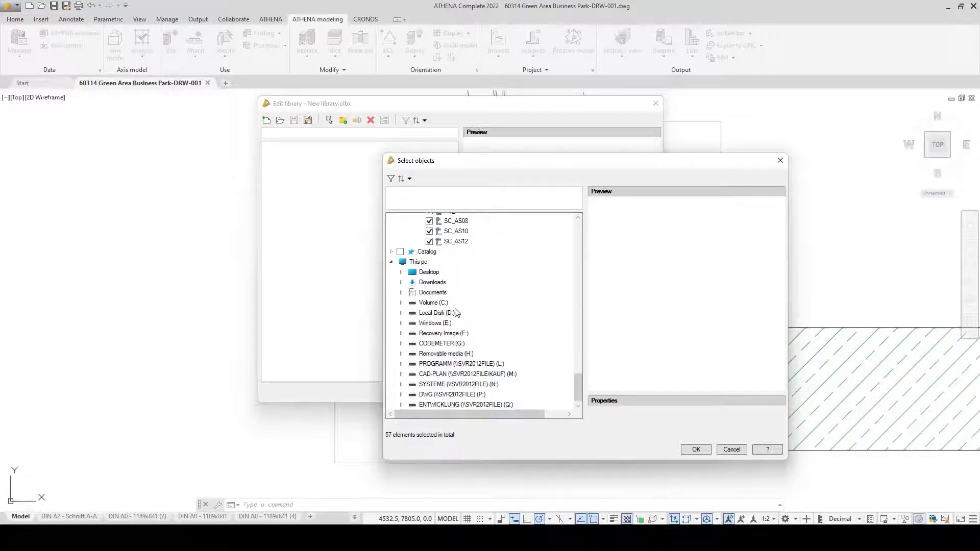
pyautogui.scroll(6, 456, 312)
pyautogui.scroll(-6, 456, 313)
pyautogui.scroll(10, 460, 316)
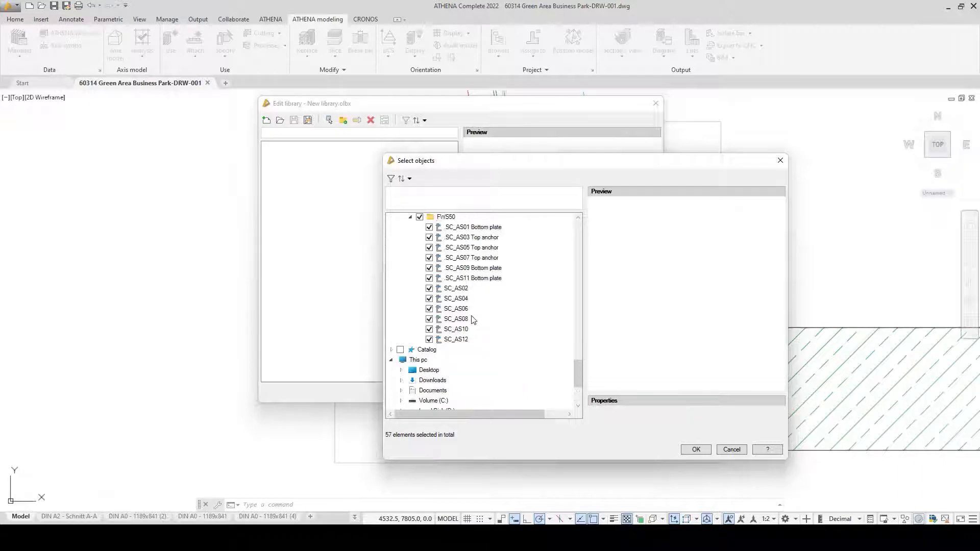
pyautogui.scroll(15, 473, 320)
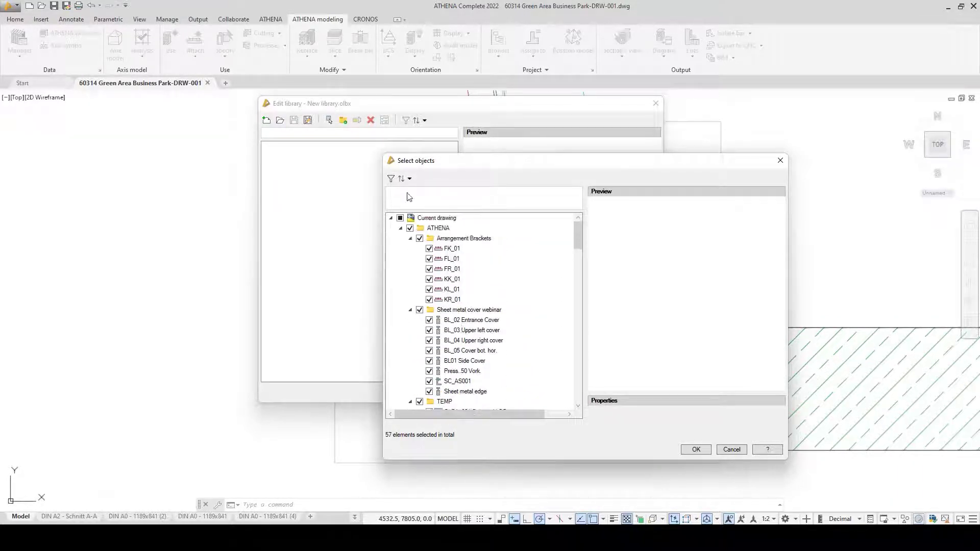
# Step: Sort the object list in descending order and add the marked objects to the new library
pyautogui.click(391, 179)
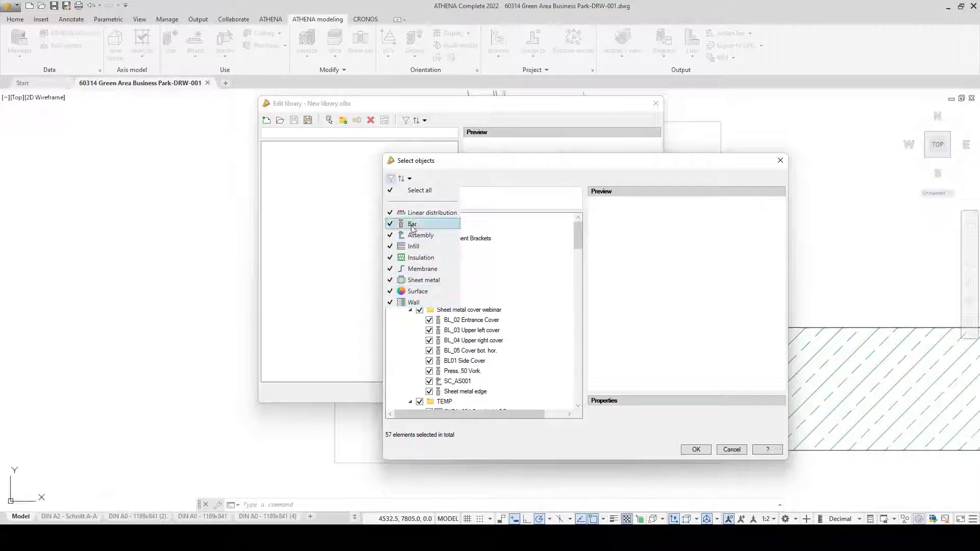
pyautogui.click(407, 179)
pyautogui.click(407, 179)
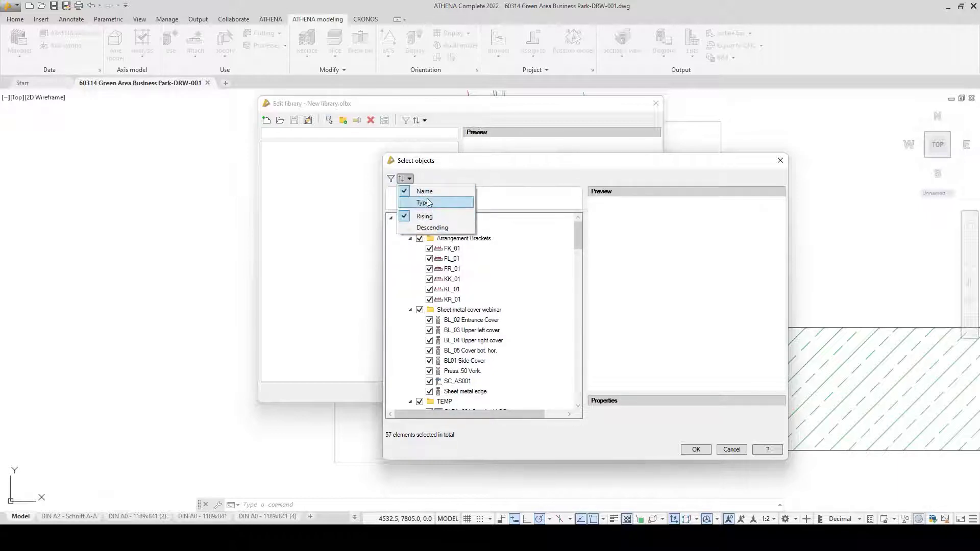
pyautogui.click(432, 228)
pyautogui.scroll(-4, 461, 371)
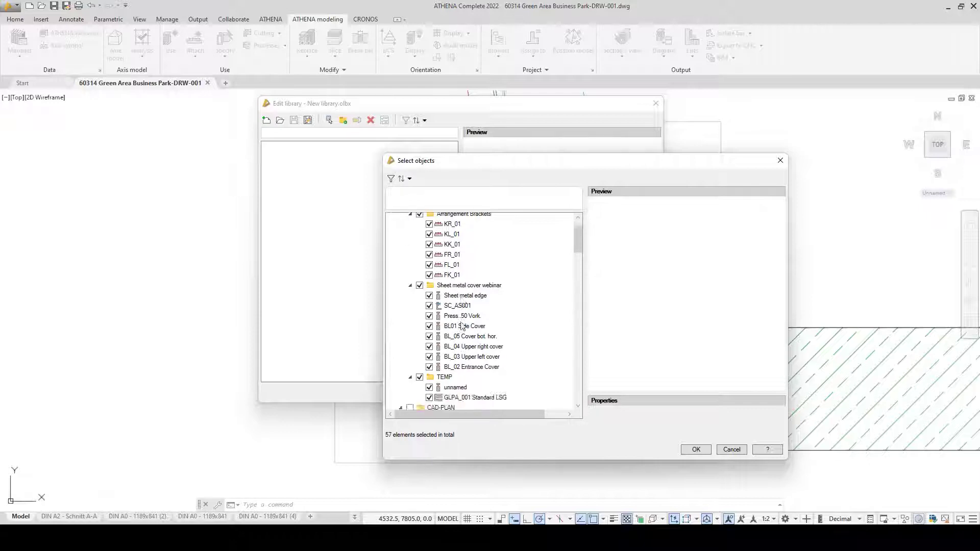
pyautogui.click(696, 451)
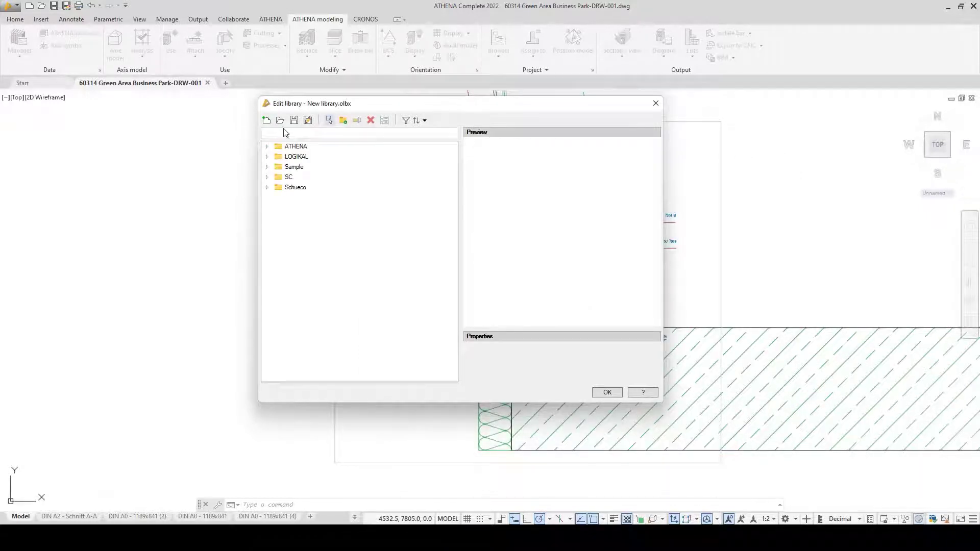
# Step: Begin saving the library under a new name and browse to CP-Marketing - Webinars, 2022, ATH 2022
pyautogui.click(308, 121)
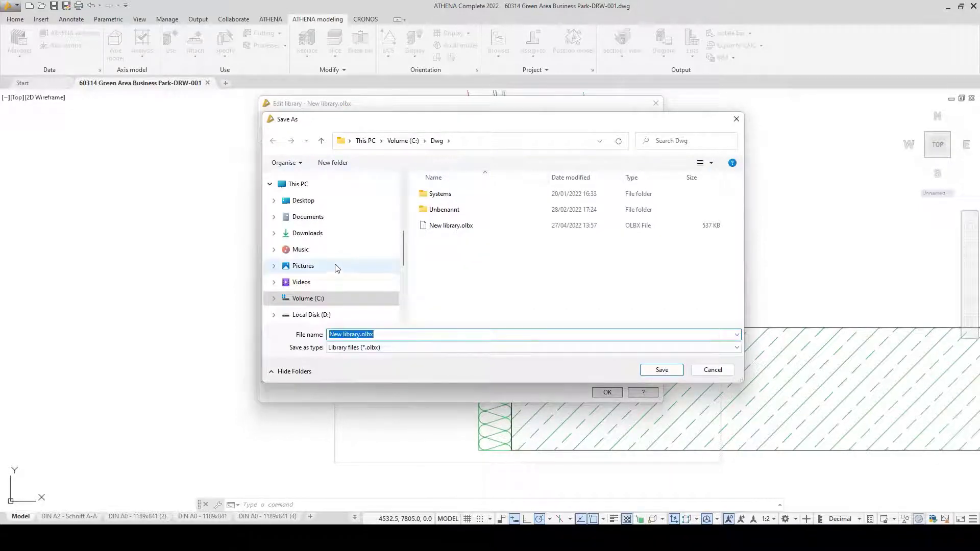
pyautogui.scroll(-2, 337, 265)
pyautogui.scroll(-2, 337, 268)
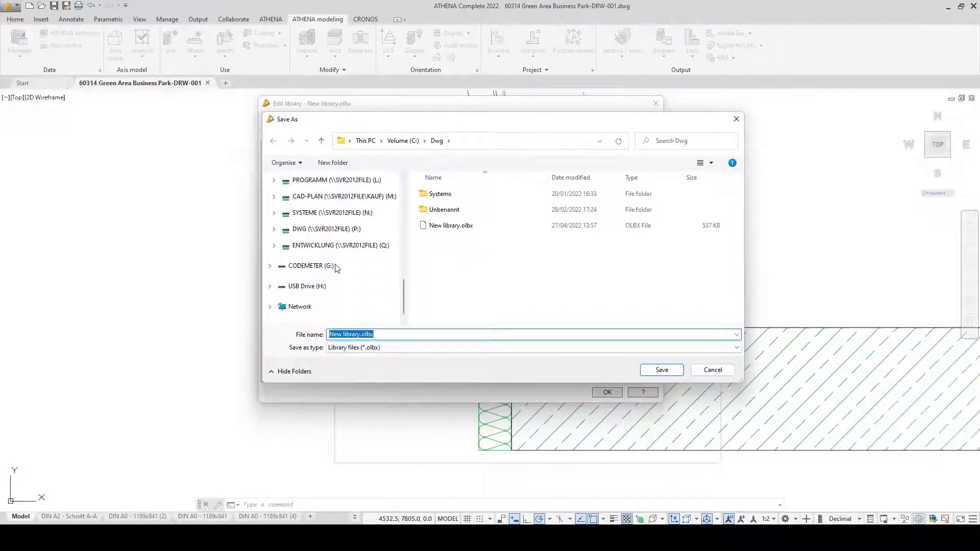
pyautogui.scroll(5, 336, 268)
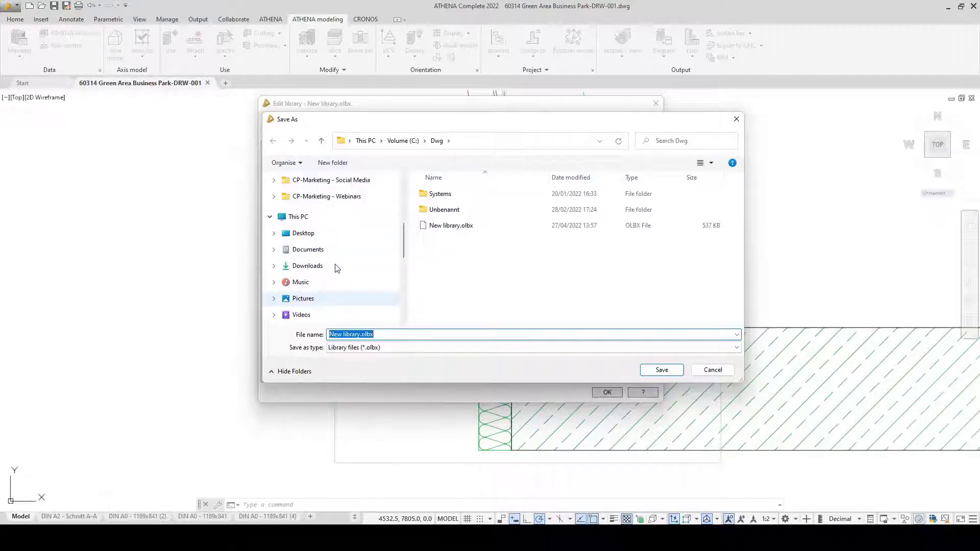
pyautogui.click(327, 233)
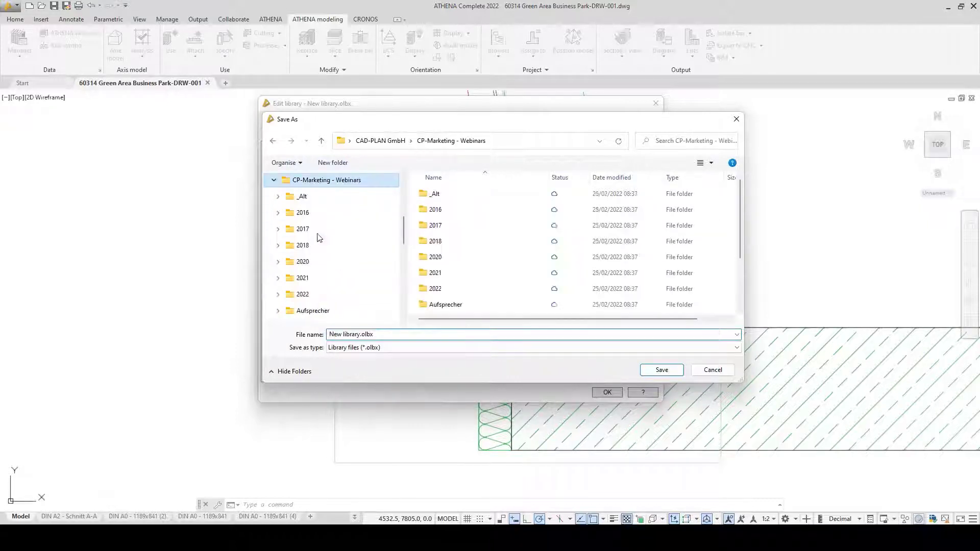
pyautogui.doubleClick(438, 289)
pyautogui.doubleClick(450, 227)
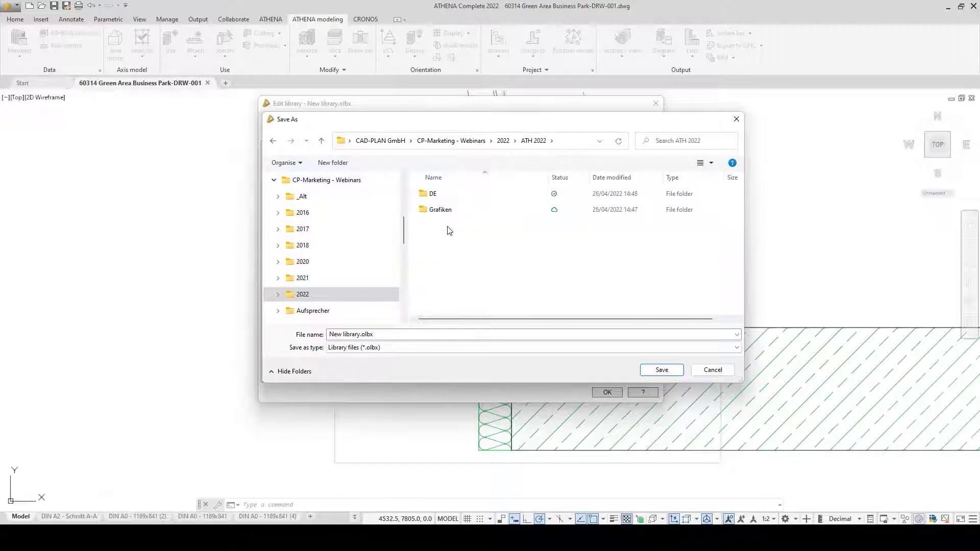
# Step: Create a folder named EN inside ATH 2022 and open it as the save location
pyautogui.rightClick(487, 247)
pyautogui.moveTo(513, 354)
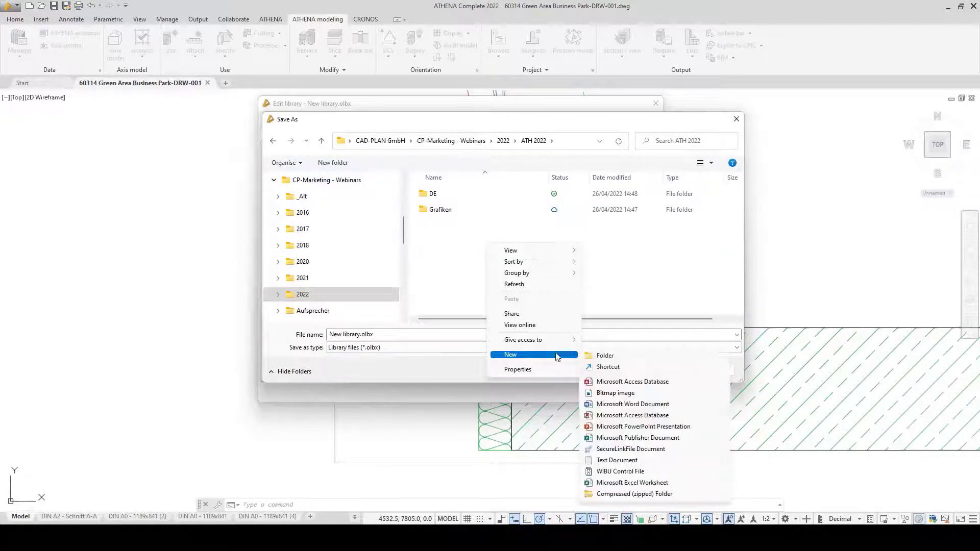
pyautogui.click(595, 357)
pyautogui.write('EN')
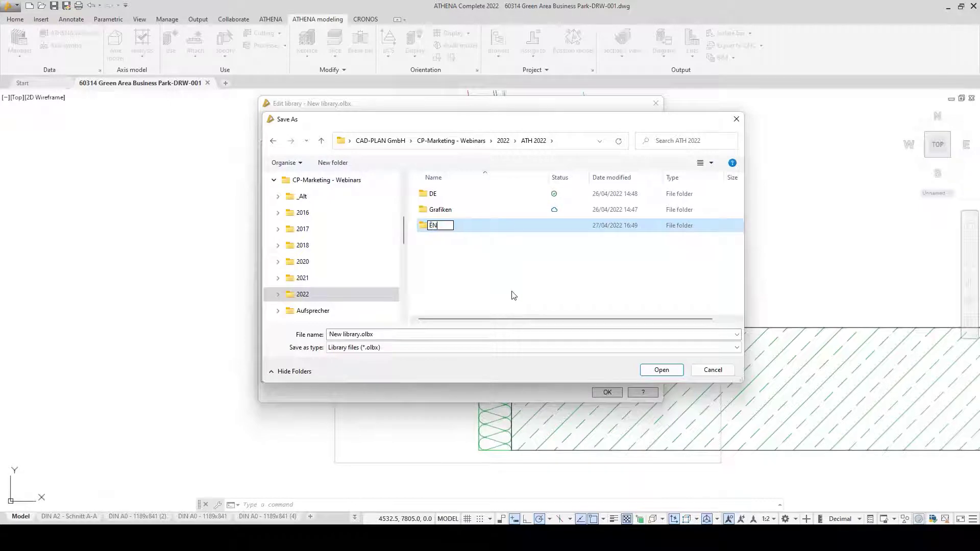
pyautogui.press('BackSpace')
pyautogui.press('BackSpace')
pyautogui.write('EN')
pyautogui.click(460, 269)
pyautogui.doubleClick(459, 233)
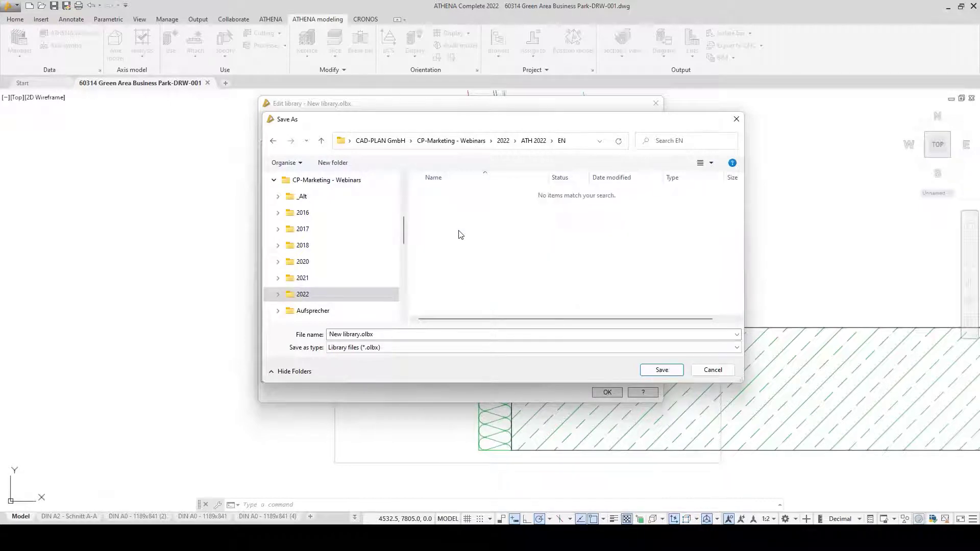
# Step: Save the library as "Brackets_Sheets_Bar Assemblies_Green Area Park" and close the library editor
pyautogui.click(408, 337)
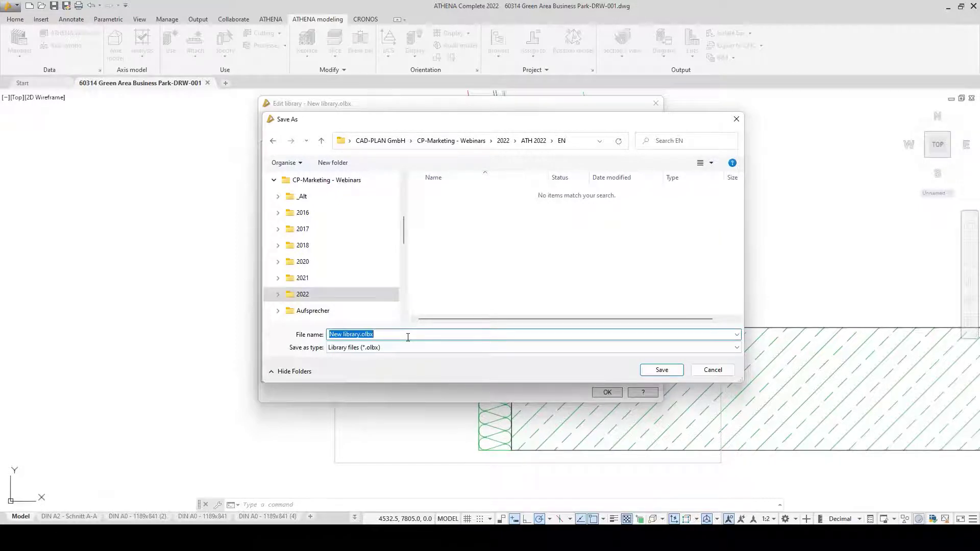
pyautogui.write('Brackets_Sheets_Bar Assemblies_Green Area Park')
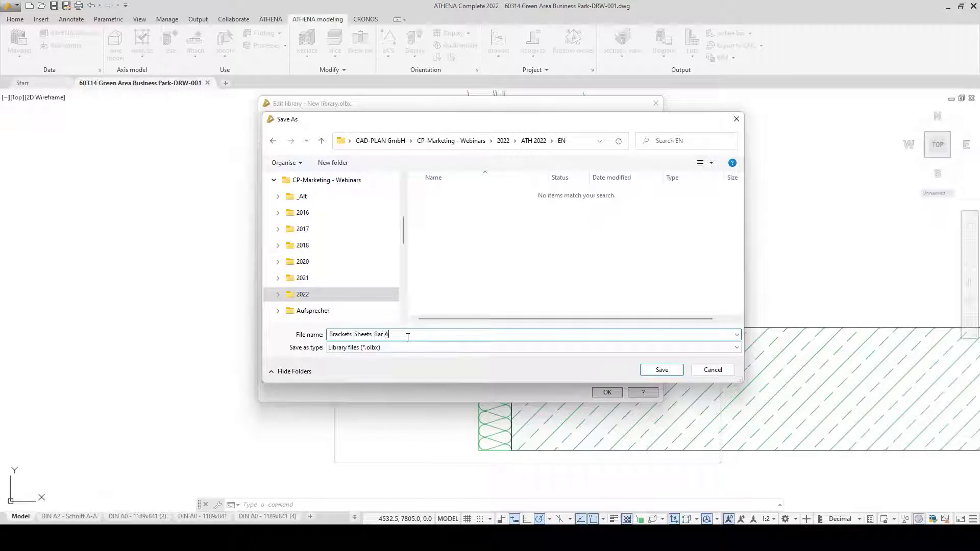
pyautogui.write('mblies_Green Area Park')
pyautogui.click(662, 370)
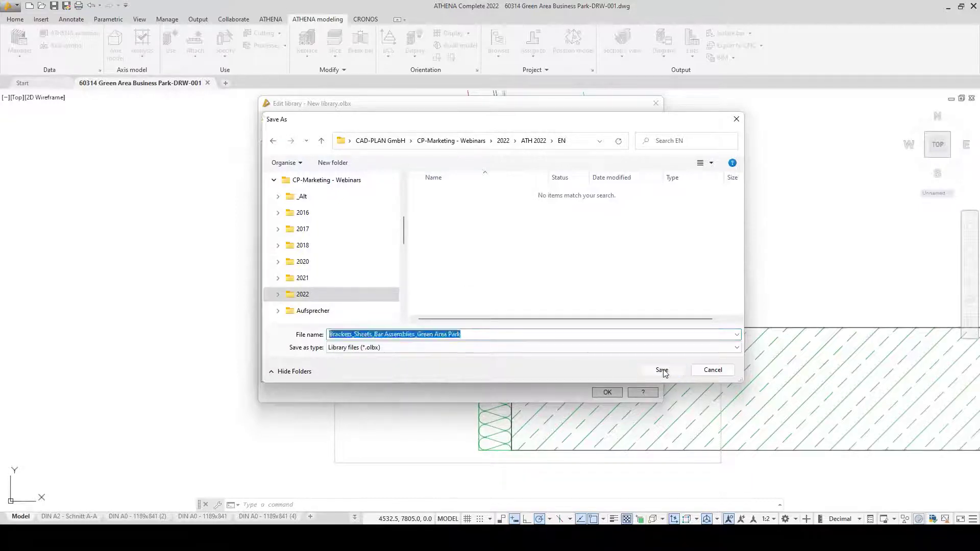
pyautogui.click(609, 392)
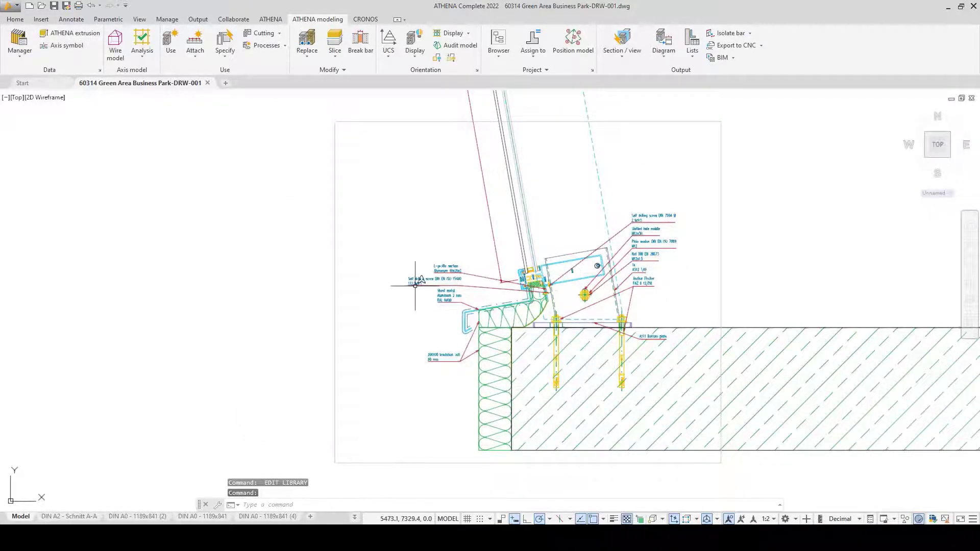
# Step: Restore the layer state Alles for the whole drawing and switch the visual style to Shaded
pyautogui.moveTo(415, 285)
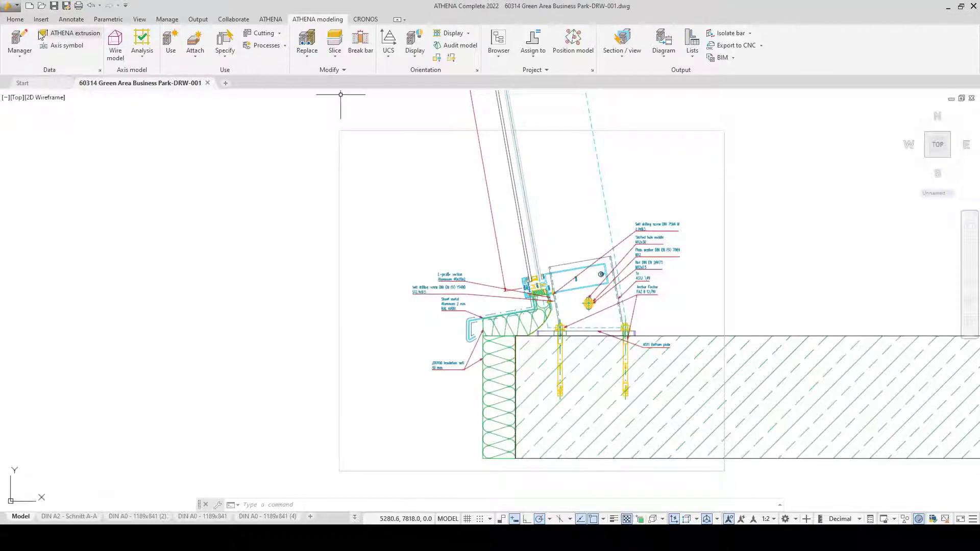
pyautogui.scroll(-2, 641, 298)
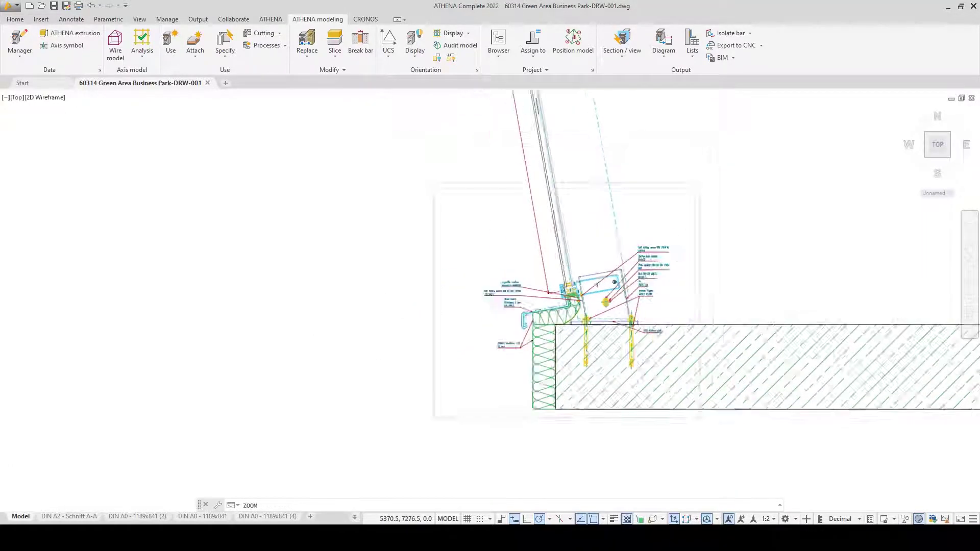
pyautogui.middleClick(383, 317)
pyautogui.middleClick(383, 317)
pyautogui.click(15, 19)
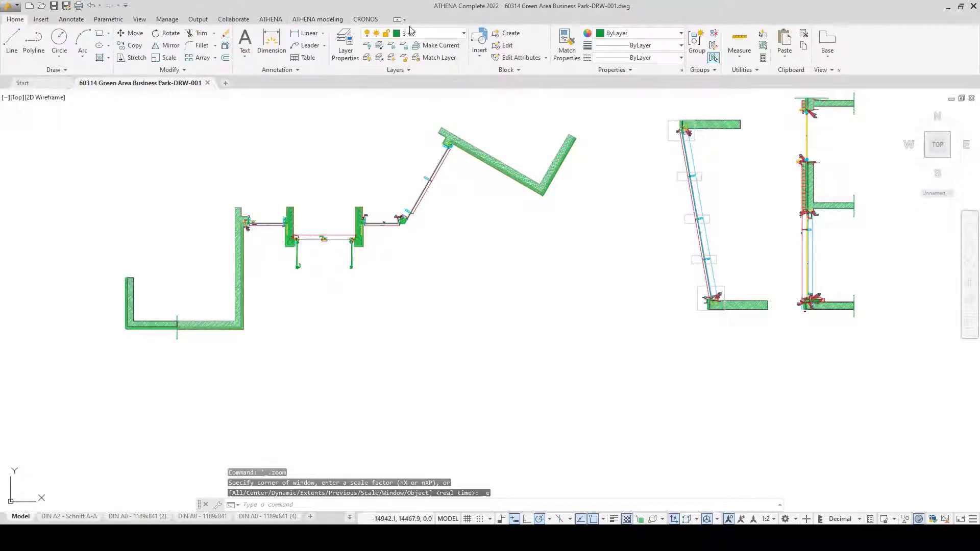
pyautogui.click(396, 70)
pyautogui.click(357, 82)
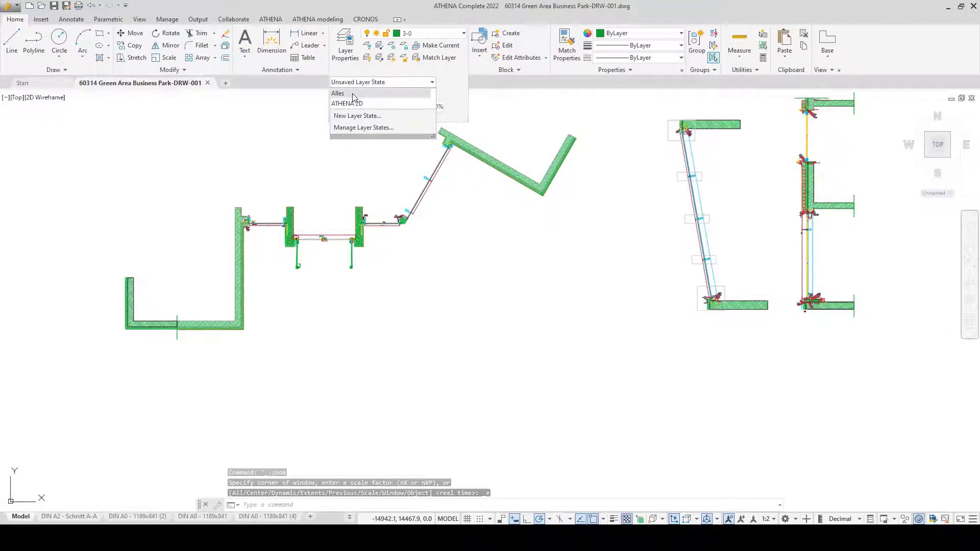
pyautogui.click(354, 97)
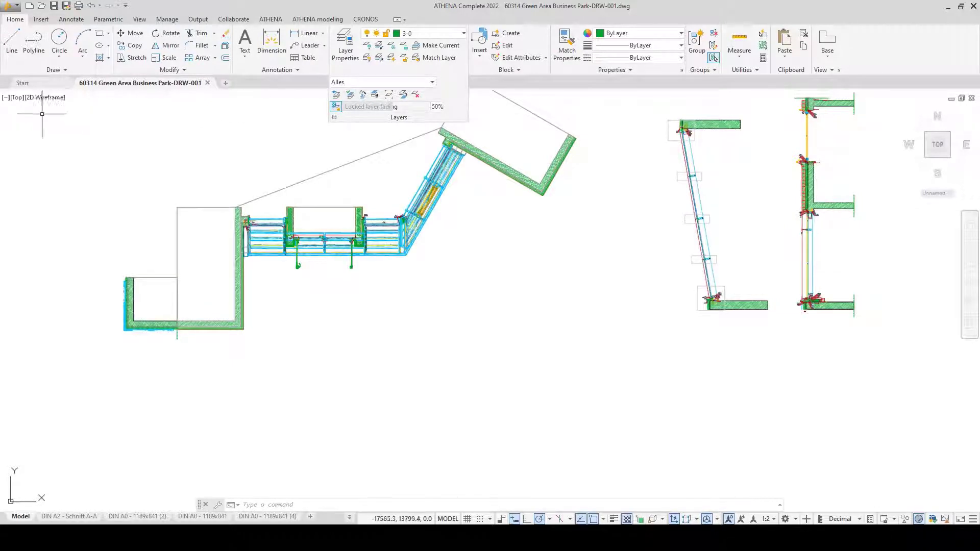
pyautogui.click(39, 97)
pyautogui.click(65, 170)
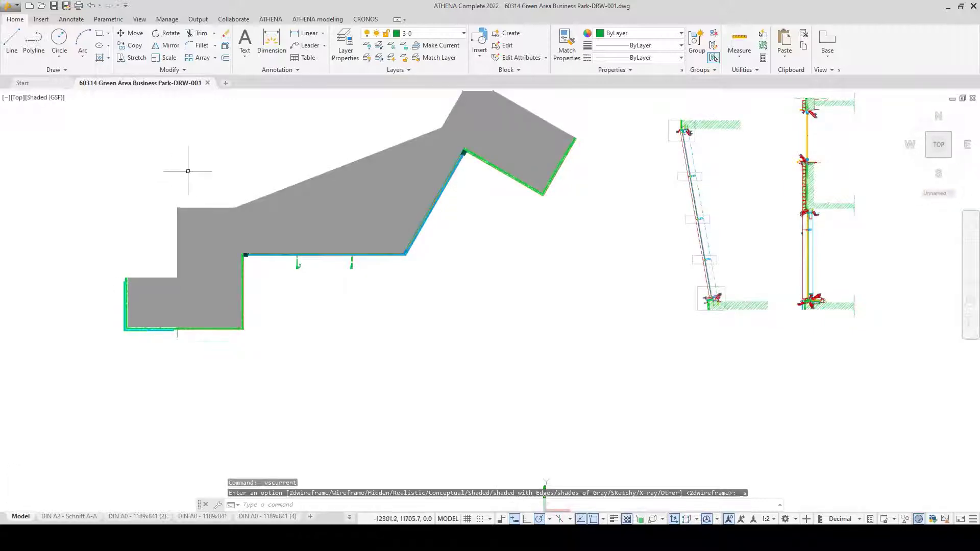
# Step: Hide the large concrete slab and the smaller concrete slab behind the facade's middle section
pyautogui.click(202, 211)
pyautogui.rightClick(242, 180)
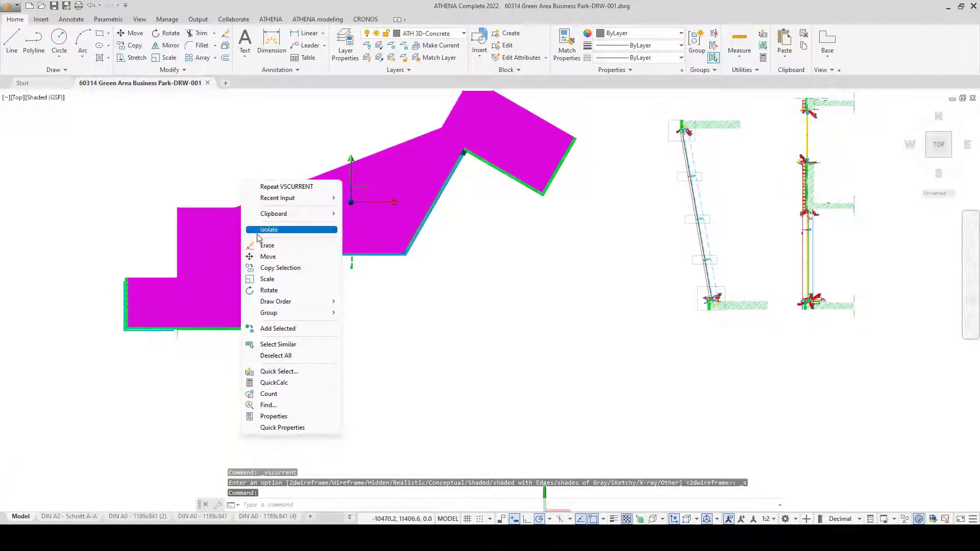
pyautogui.moveTo(259, 229)
pyautogui.click(376, 241)
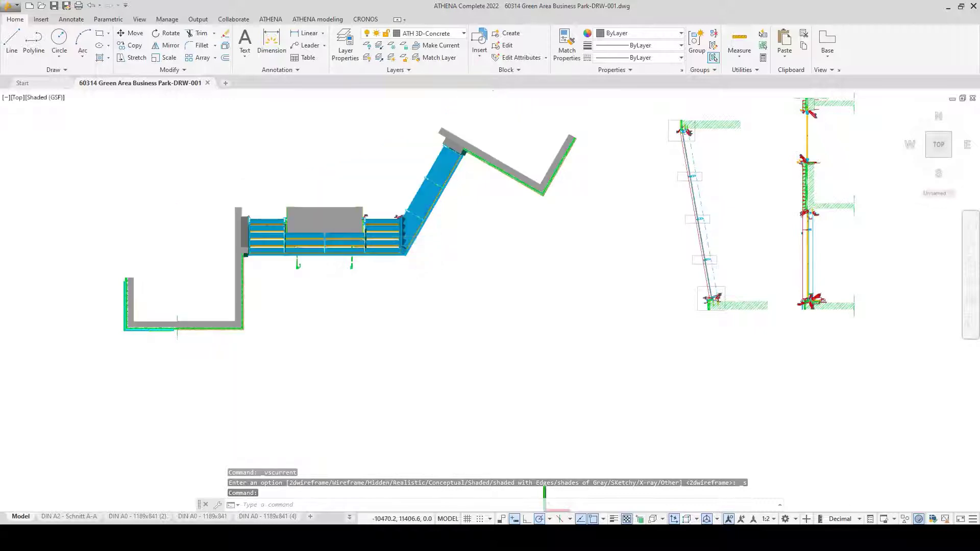
pyautogui.click(313, 225)
pyautogui.rightClick(298, 175)
pyautogui.moveTo(331, 216)
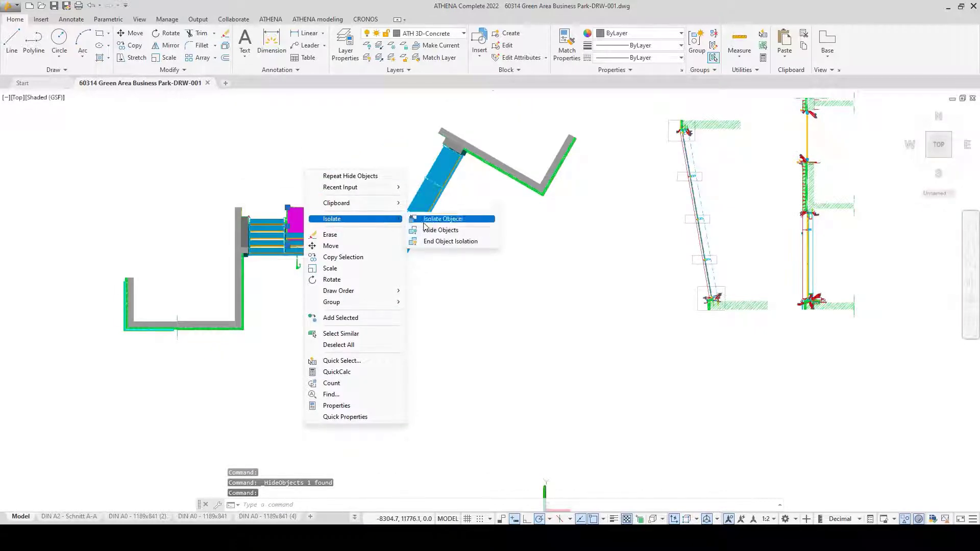
pyautogui.click(439, 230)
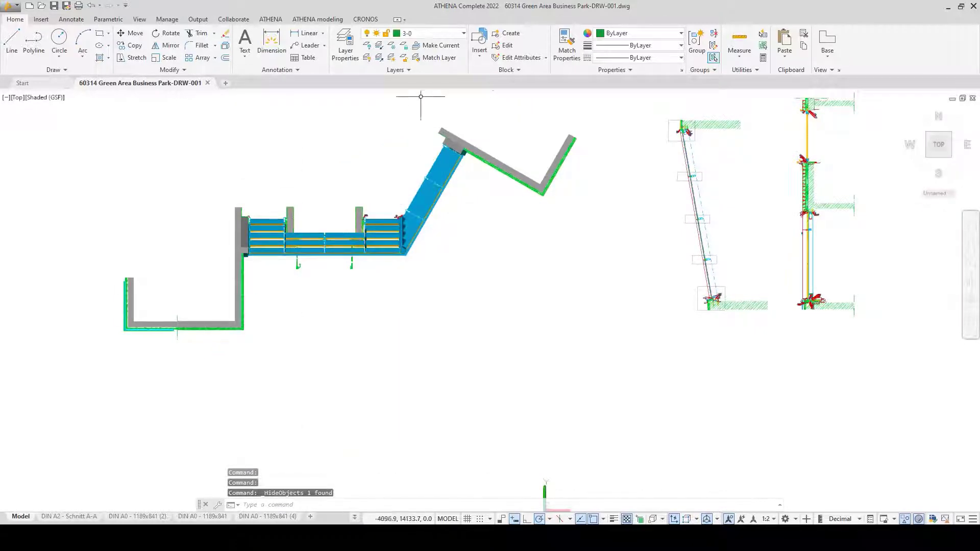
# Step: Switch off the visibility of all bar components in the complete drawing, leaving only item 322310 Mullion 175 switched on
pyautogui.click(318, 19)
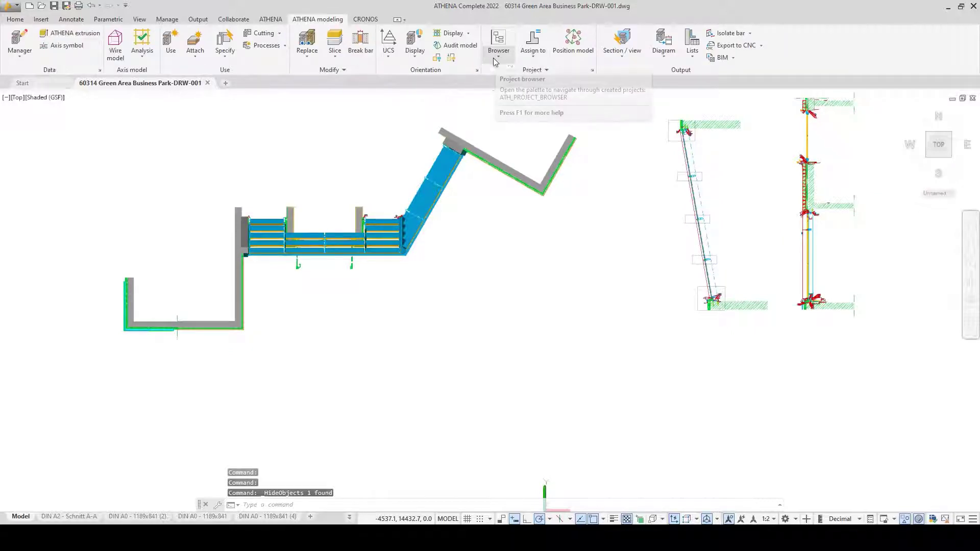
pyautogui.click(408, 41)
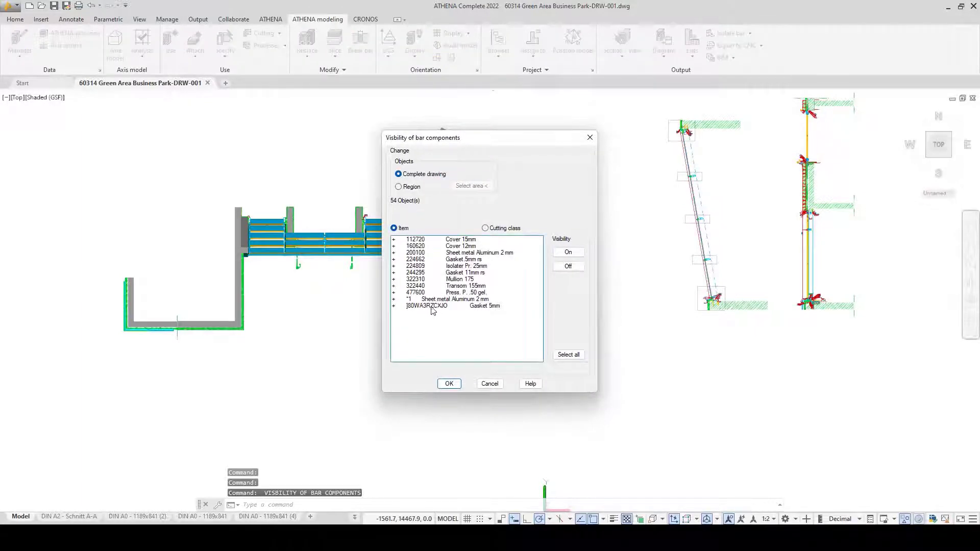
pyautogui.click(431, 307)
pyautogui.keyDown('shift'); pyautogui.click(421, 239); pyautogui.keyUp('shift')
pyautogui.click(565, 269)
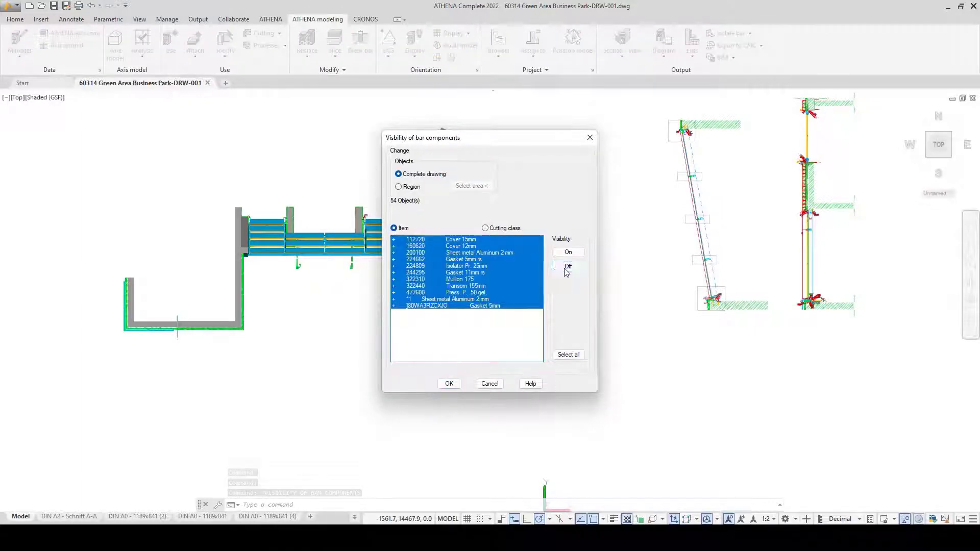
pyautogui.click(459, 279)
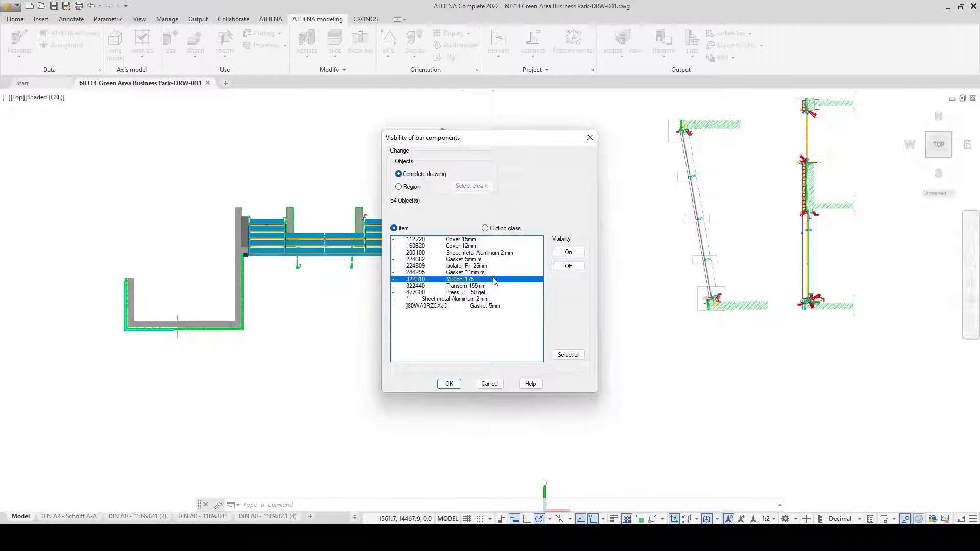
pyautogui.click(568, 254)
pyautogui.click(449, 384)
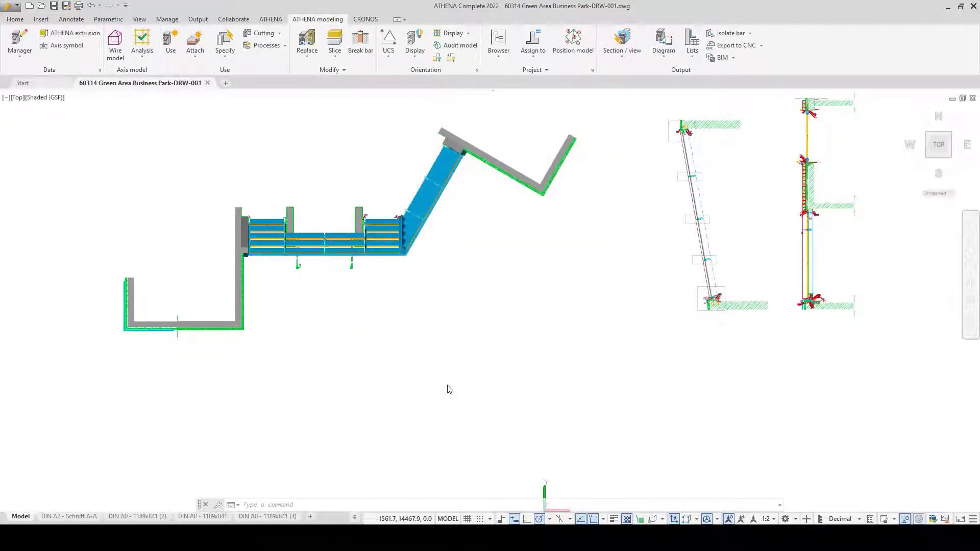
# Step: Start Apply Arrangement on the facade's end mullion next to the concrete wall
pyautogui.keyDown('shift'); pyautogui.moveTo(448, 383); pyautogui.dragTo(418, 282, button='middle'); pyautogui.keyUp('shift')
pyautogui.click(972, 280)
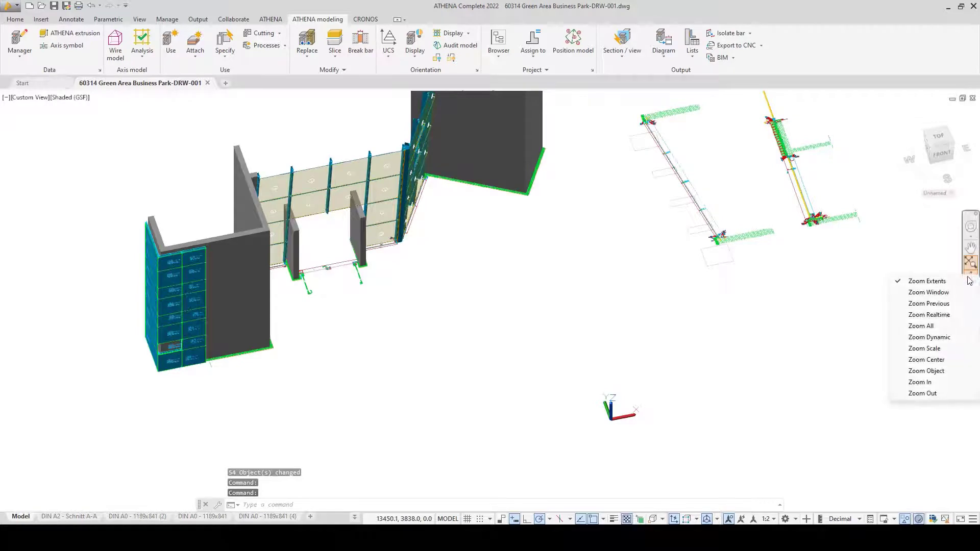
pyautogui.click(922, 294)
pyautogui.click(272, 170)
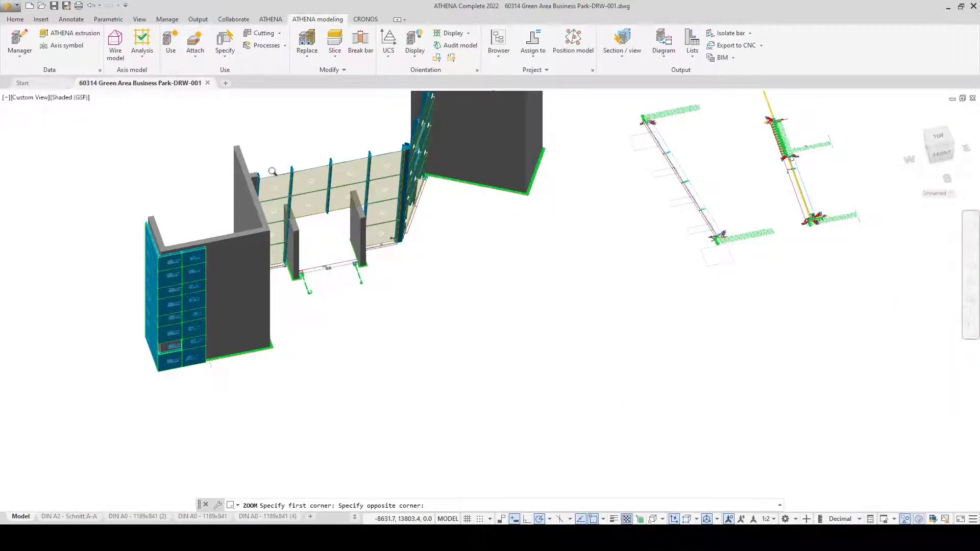
pyautogui.click(271, 184)
pyautogui.moveTo(509, 253); pyautogui.dragTo(403, 163, button='middle')
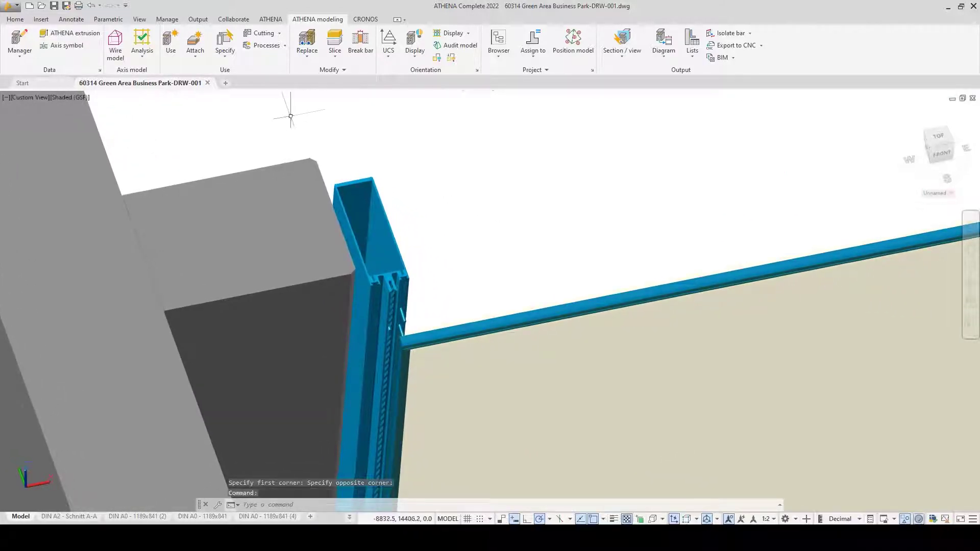
pyautogui.click(224, 57)
pyautogui.click(195, 51)
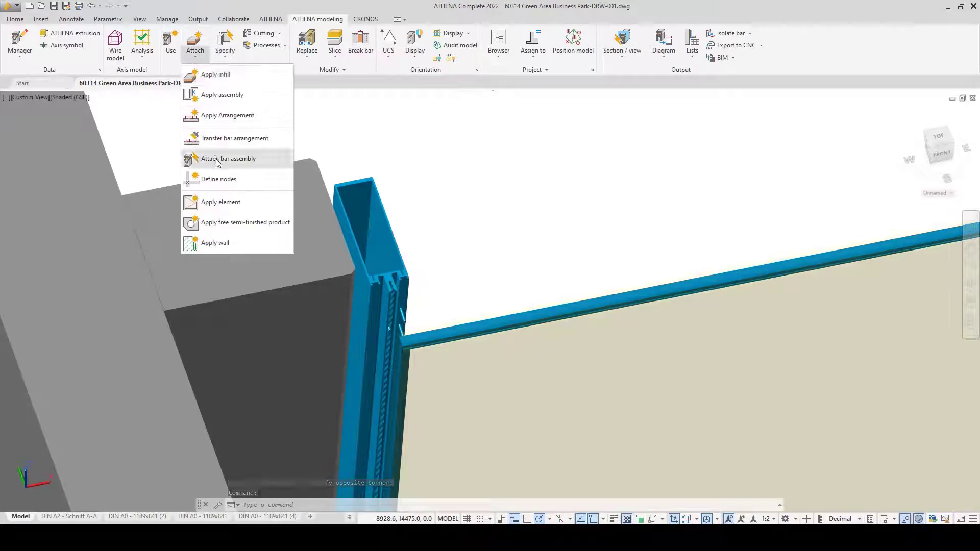
pyautogui.click(221, 115)
pyautogui.click(372, 193)
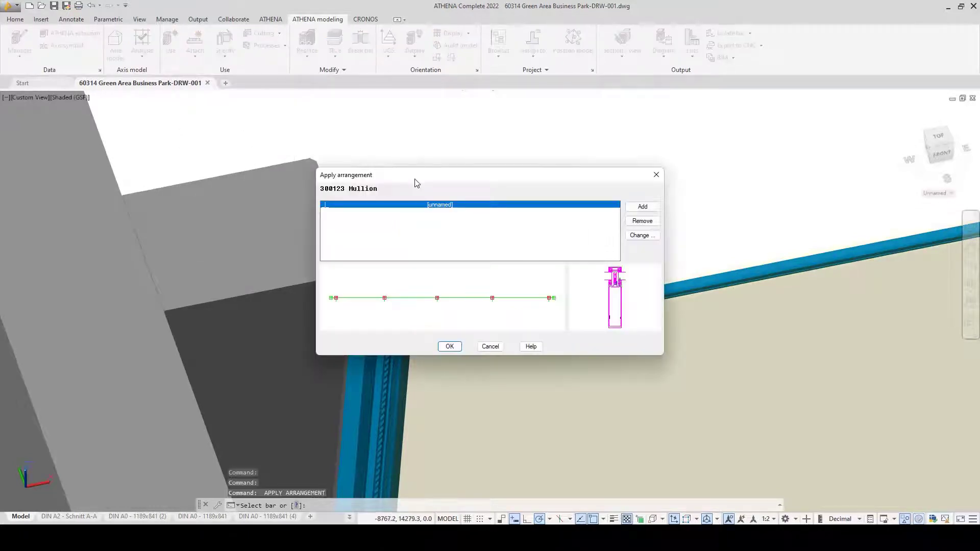
# Step: Add the foot bracket arrangement FL_01 to the mullion from the current drawing's Arrangement Brackets folder
pyautogui.click(639, 207)
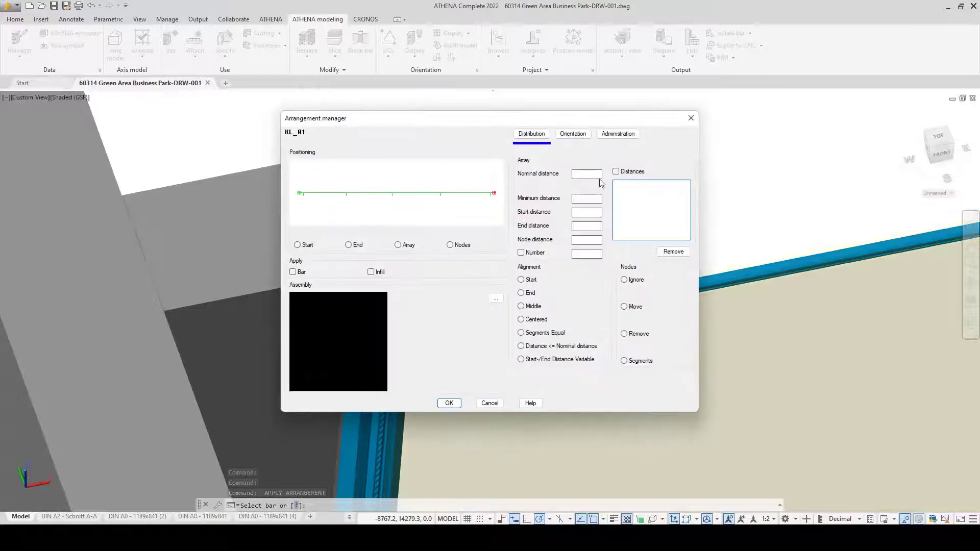
pyautogui.click(618, 135)
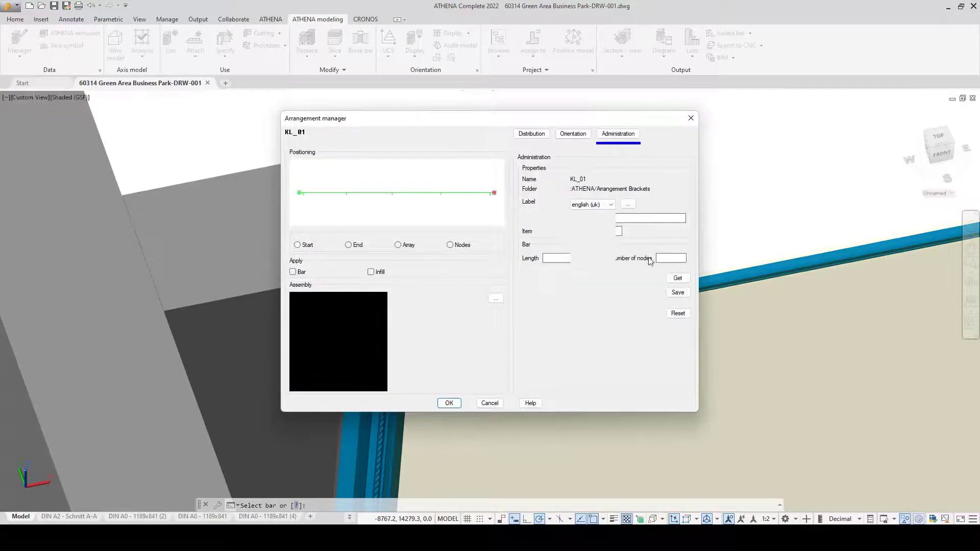
pyautogui.click(676, 280)
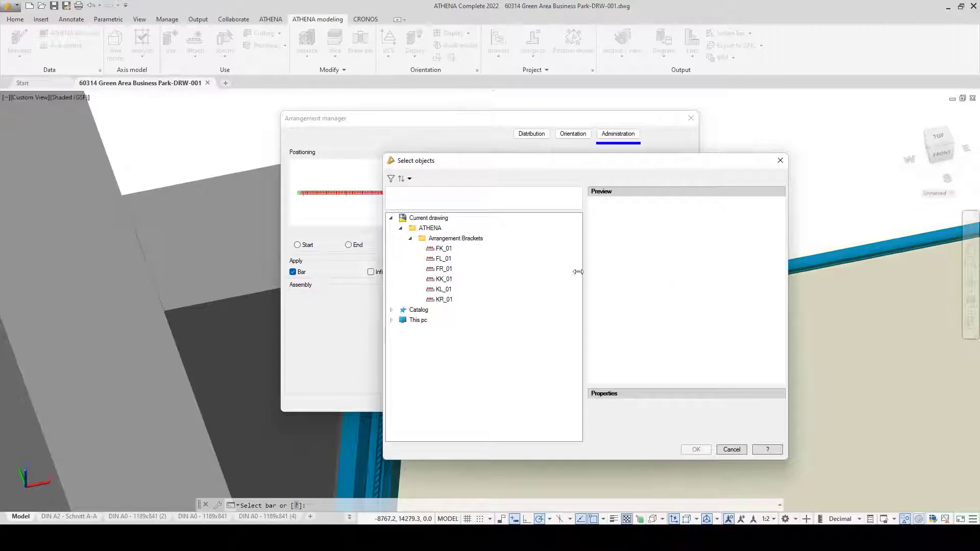
pyautogui.click(443, 259)
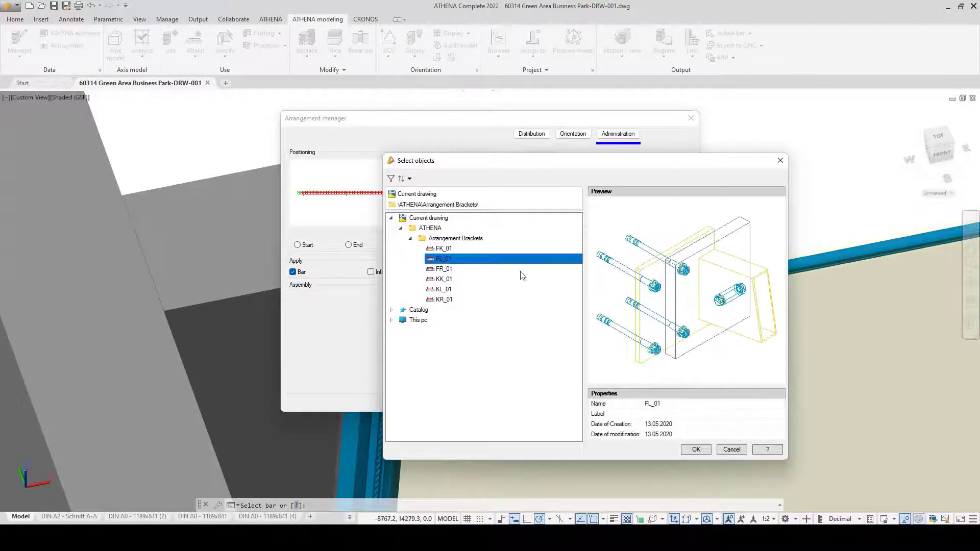
pyautogui.scroll(-1, 720, 279)
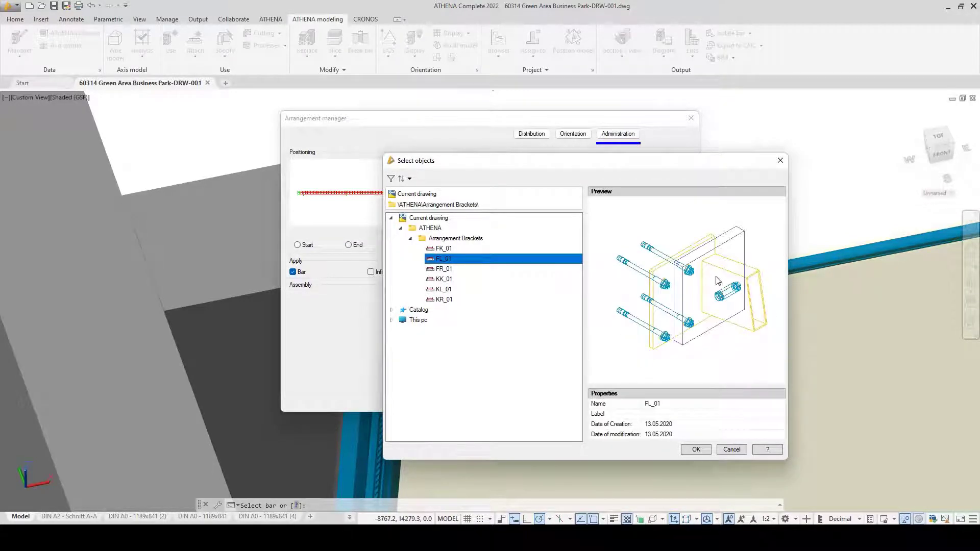
pyautogui.click(391, 320)
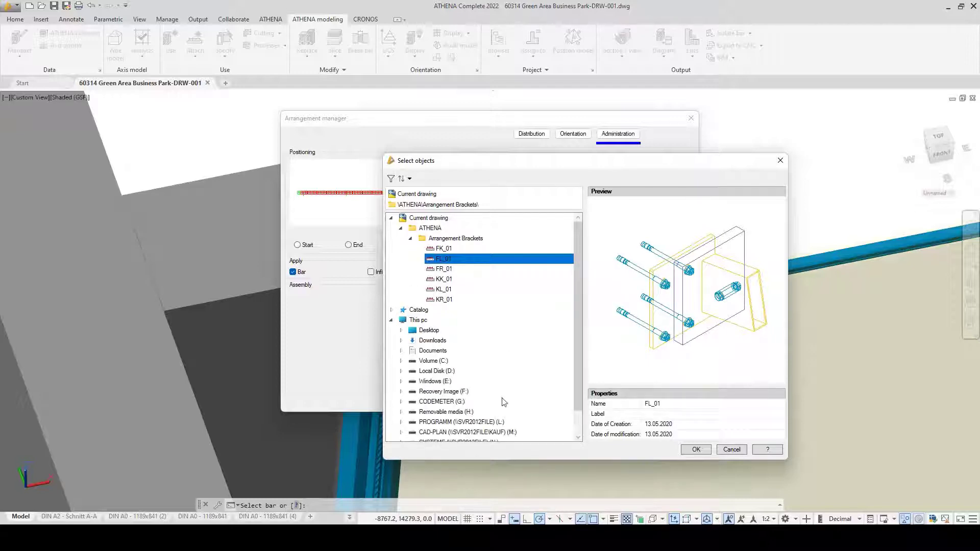
pyautogui.click(392, 320)
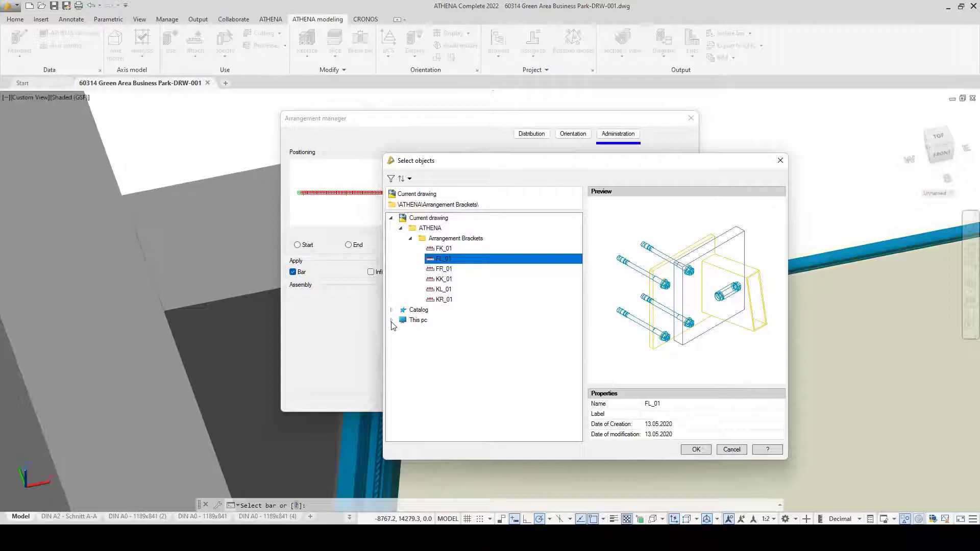
pyautogui.click(696, 450)
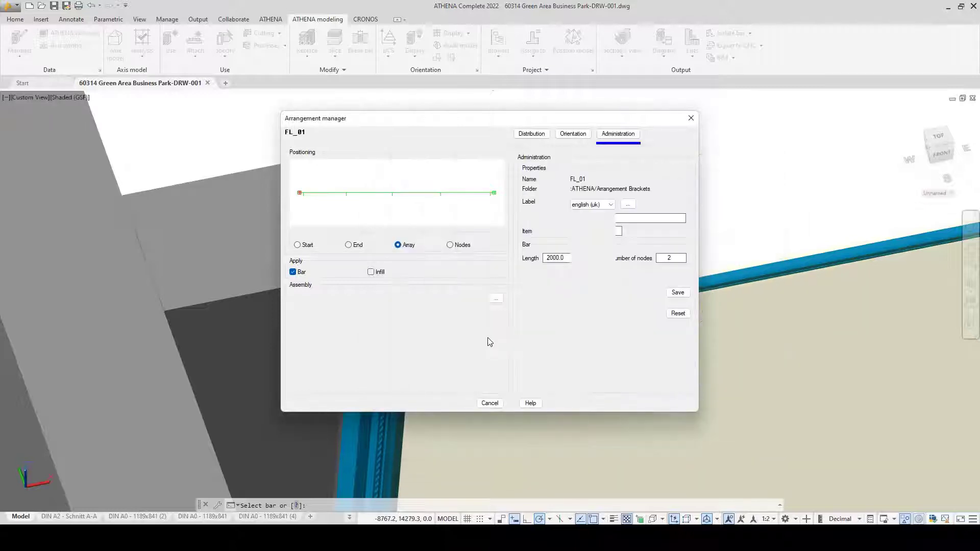
pyautogui.click(449, 404)
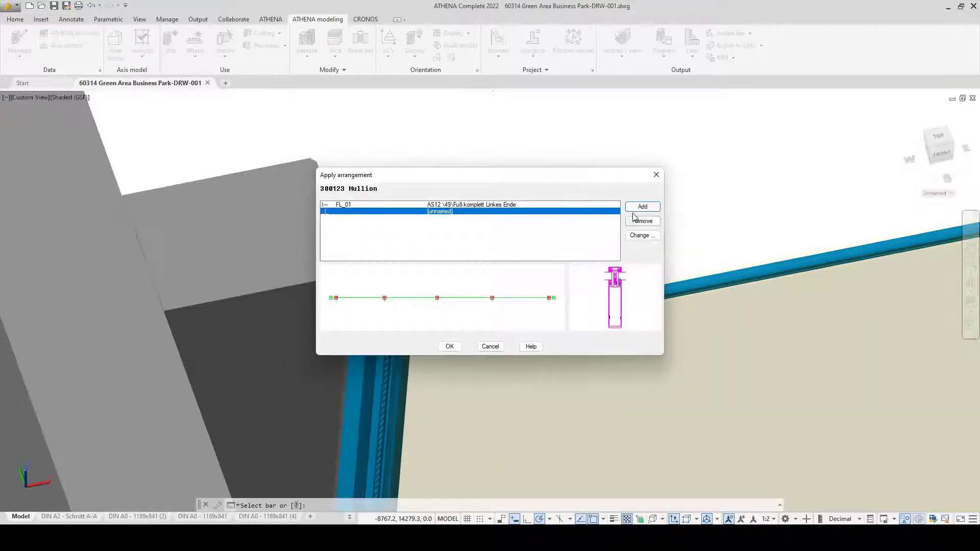
# Step: Add the head bracket arrangement KL_01 from the Arrangement Brackets folder and apply the arrangements to the mullion
pyautogui.click(536, 205)
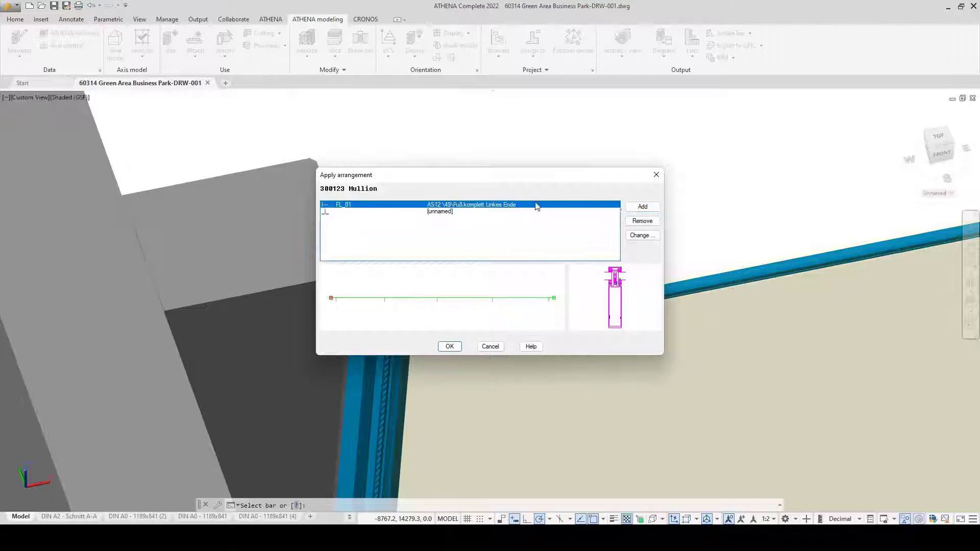
pyautogui.click(642, 207)
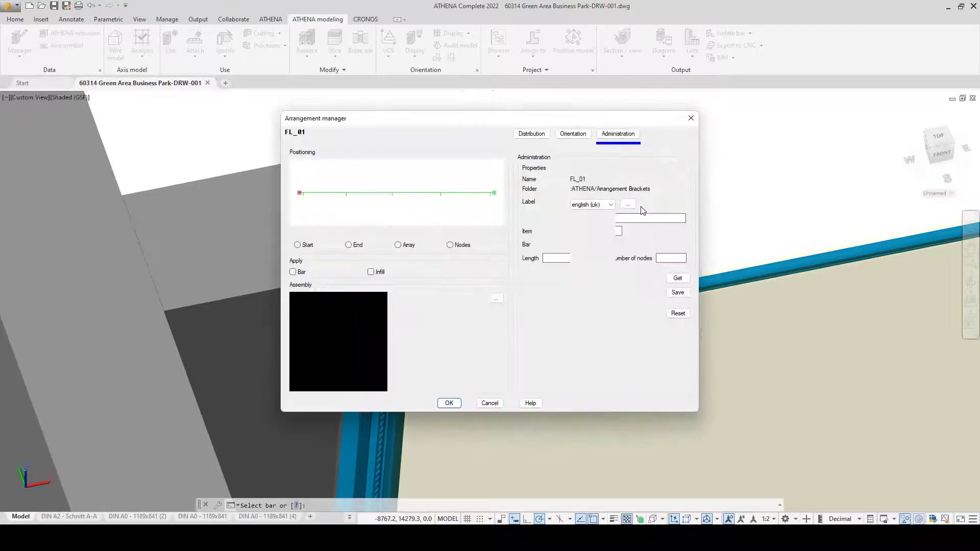
pyautogui.click(678, 278)
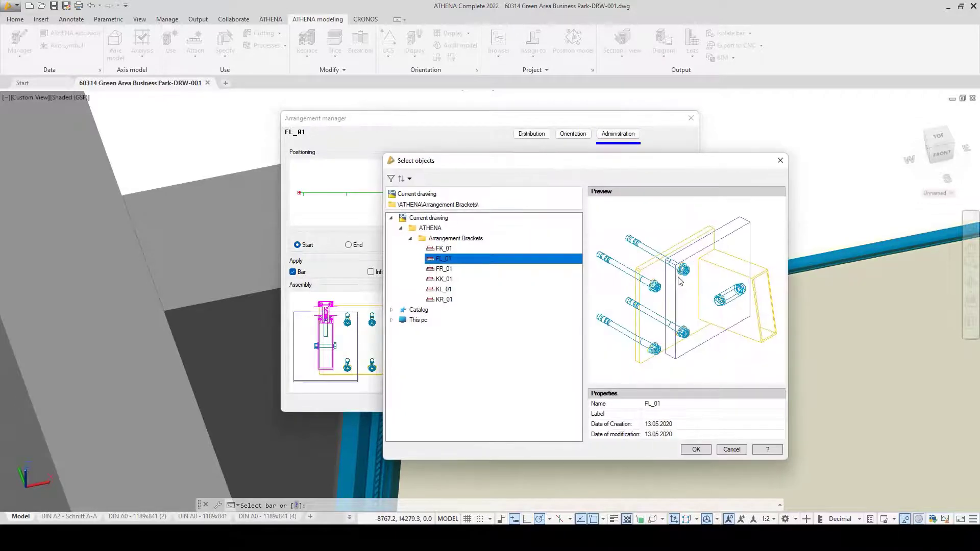
pyautogui.click(444, 290)
pyautogui.click(696, 450)
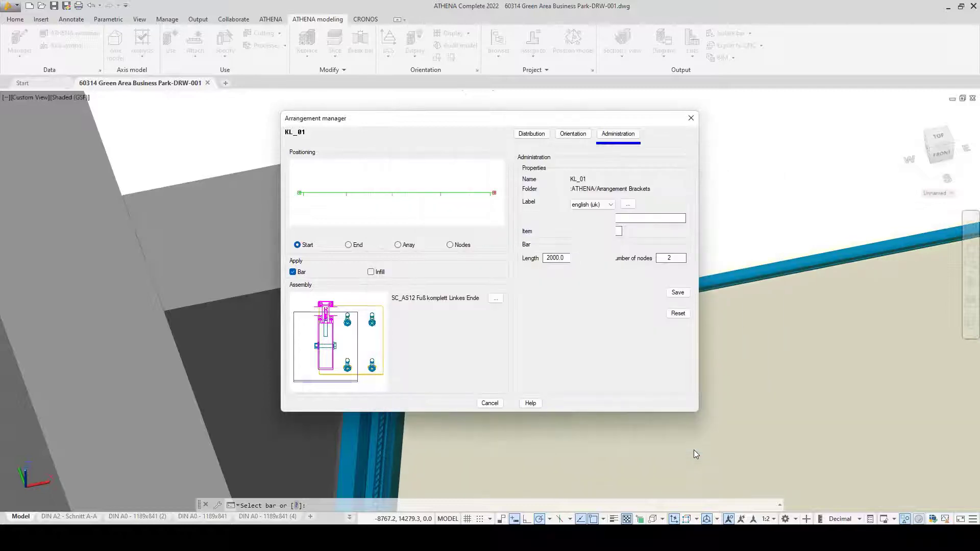
pyautogui.click(445, 402)
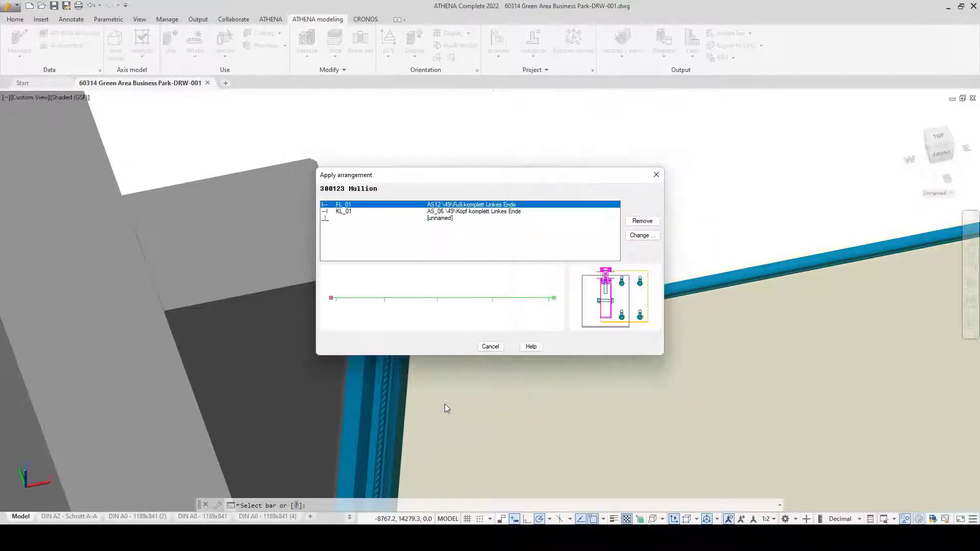
pyautogui.click(448, 346)
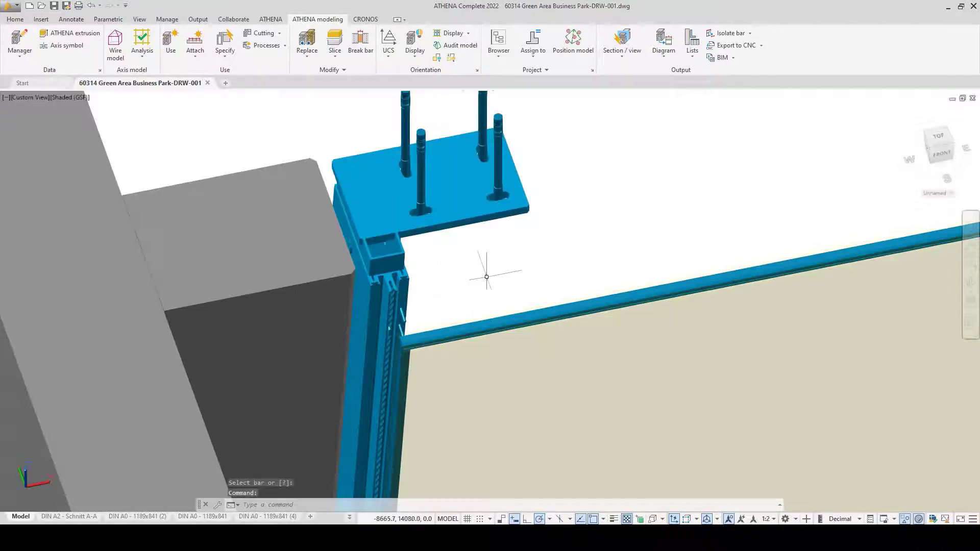
# Step: End the object isolation to redisplay the hidden concrete slabs around the mullion's head bracket
pyautogui.keyDown('shift'); pyautogui.moveTo(486, 272); pyautogui.dragTo(410, 208, button='middle'); pyautogui.keyUp('shift')
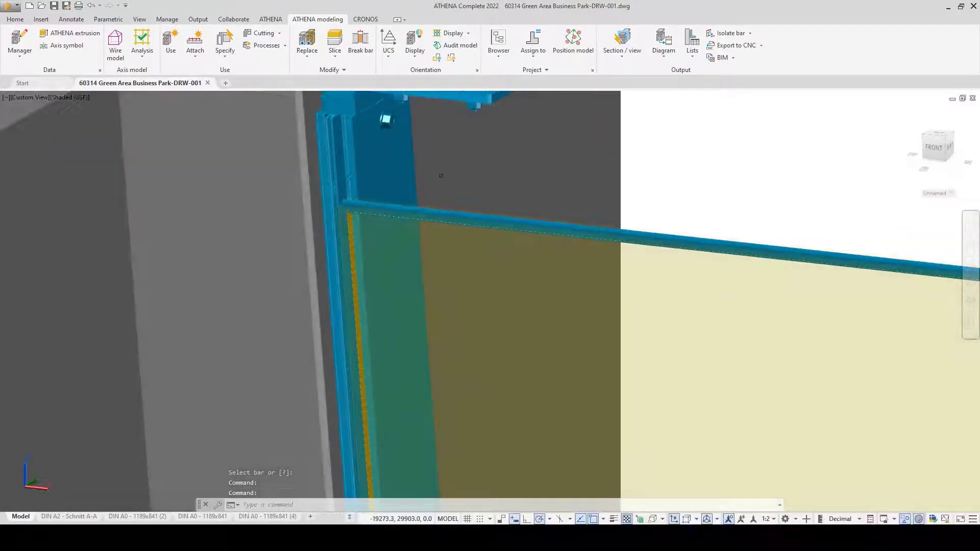
pyautogui.keyDown('shift'); pyautogui.moveTo(441, 176); pyautogui.dragTo(481, 344, button='middle'); pyautogui.keyUp('shift')
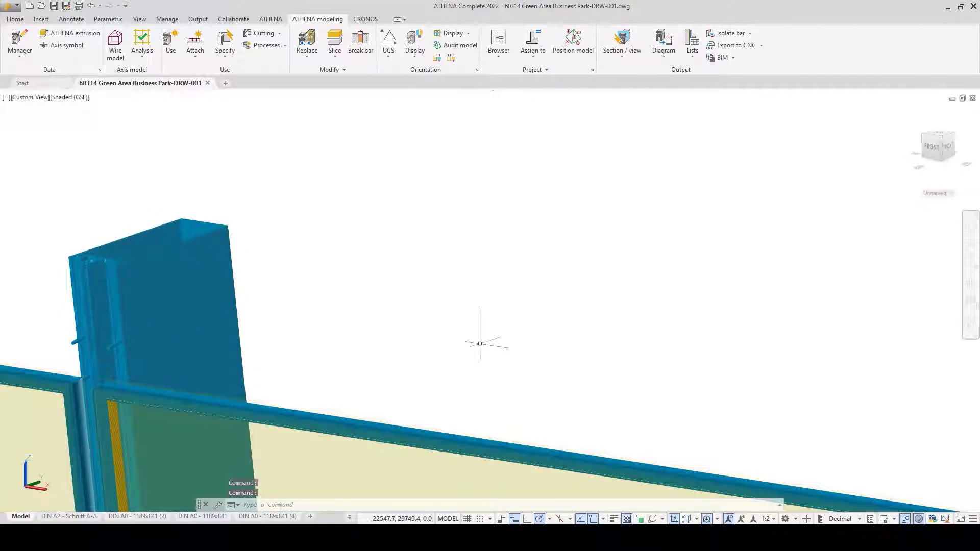
pyautogui.moveTo(279, 337); pyautogui.dragTo(832, 335, button='middle')
pyautogui.scroll(-2, 241, 257)
pyautogui.moveTo(241, 257); pyautogui.dragTo(814, 321, button='middle')
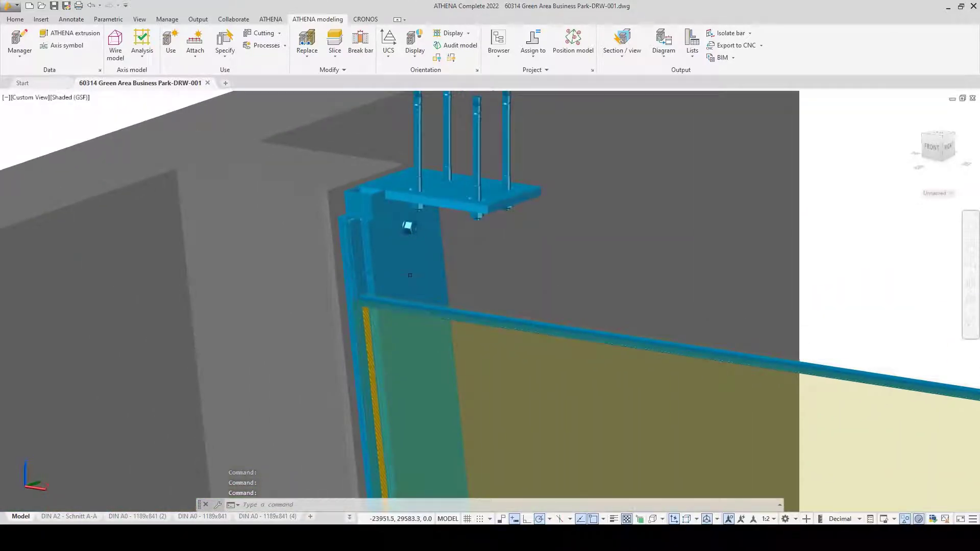
pyautogui.scroll(1, 410, 275)
pyautogui.moveTo(417, 242); pyautogui.dragTo(420, 252, button='middle')
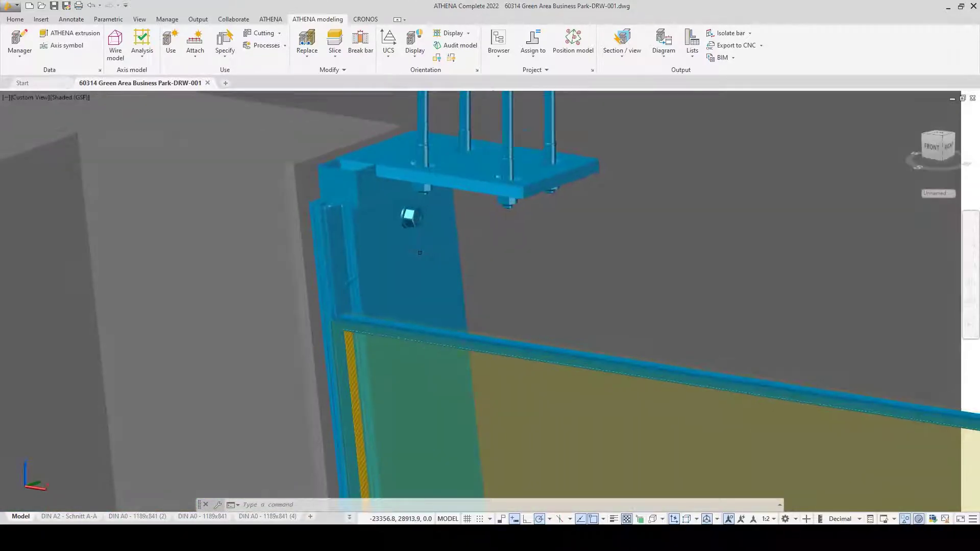
pyautogui.click(905, 520)
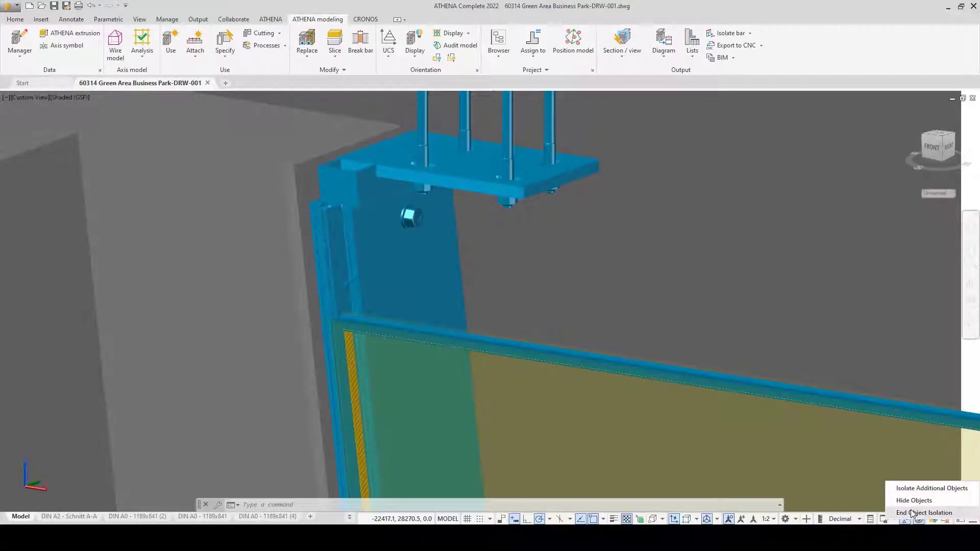
pyautogui.click(911, 510)
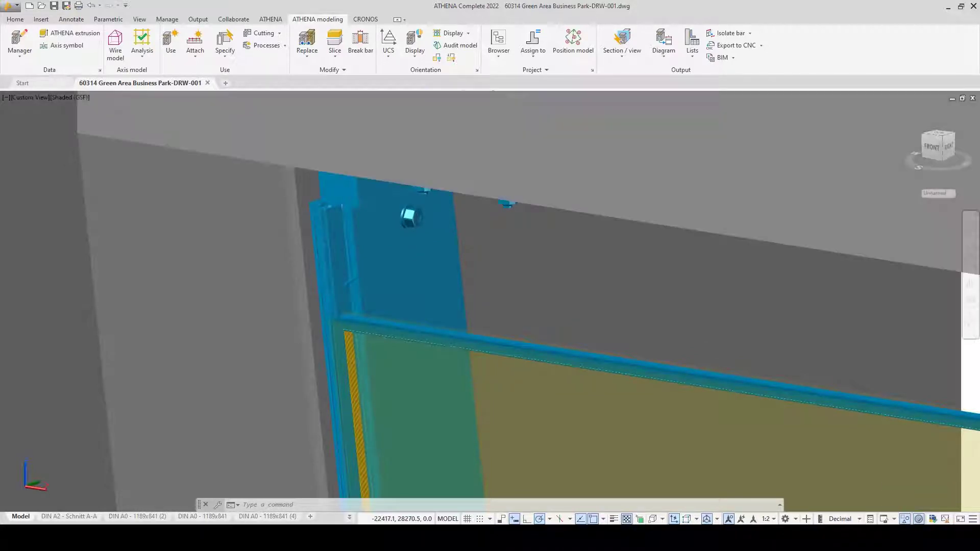
# Step: Examine the head bracket under the ceiling slab and the foot bracket with its anchors on the end mullion
pyautogui.scroll(-2, 547, 262)
pyautogui.keyDown('shift'); pyautogui.moveTo(534, 235); pyautogui.dragTo(535, 198, button='middle'); pyautogui.keyUp('shift')
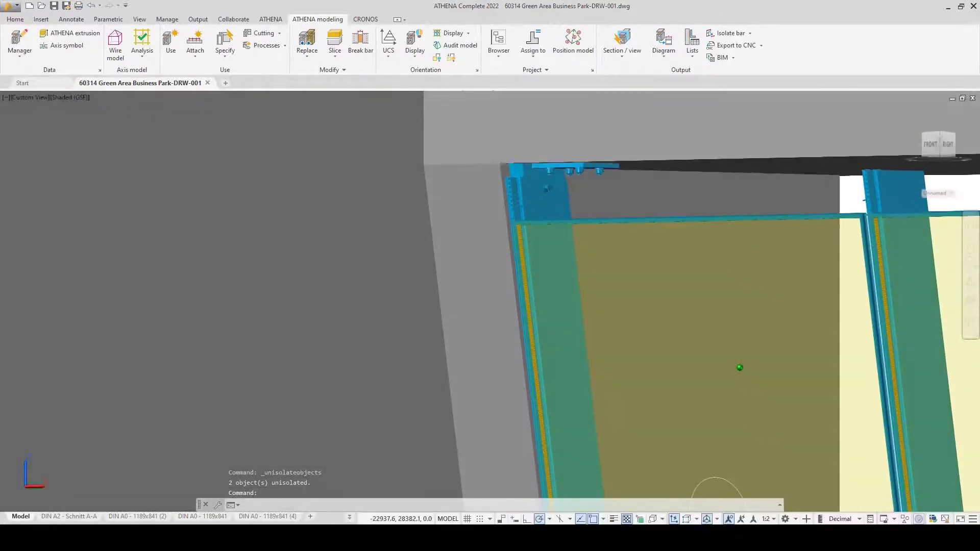
pyautogui.scroll(-5, 535, 197)
pyautogui.moveTo(573, 425); pyautogui.dragTo(499, 124, button='middle')
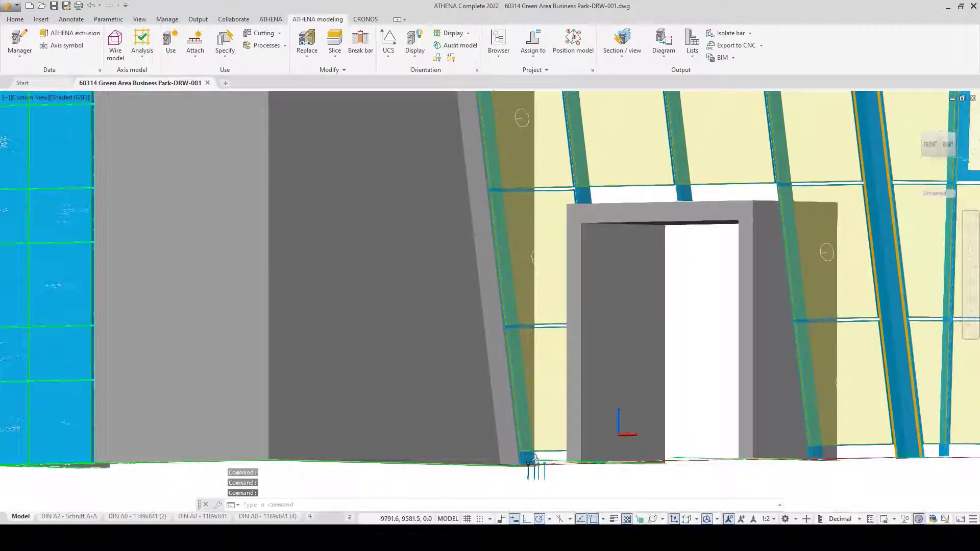
pyautogui.scroll(5, 532, 463)
pyautogui.moveTo(531, 463); pyautogui.dragTo(593, 398, button='middle')
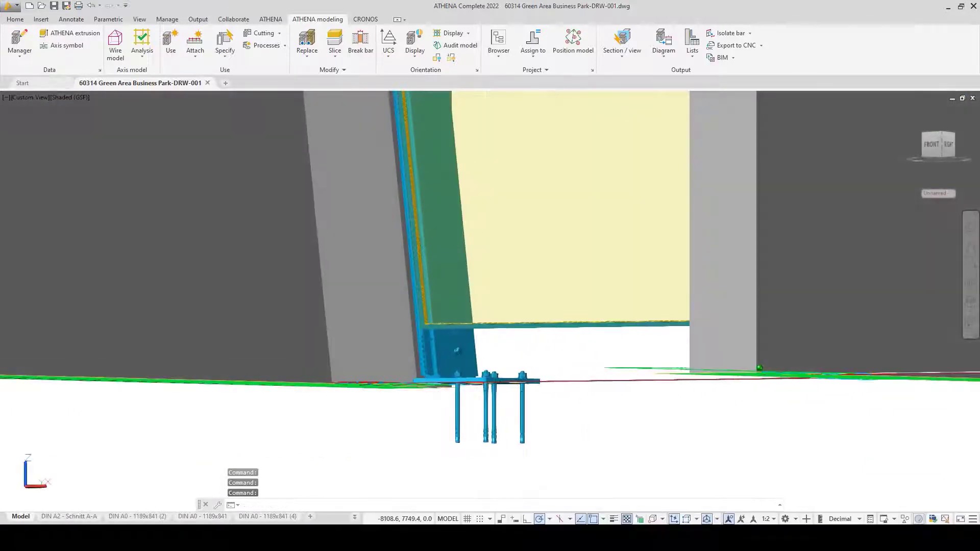
pyautogui.scroll(5, 419, 358)
pyautogui.scroll(-2, 434, 350)
pyautogui.moveTo(510, 367)
pyautogui.keyDown('shift'); pyautogui.mouseDown(button='middle')
pyautogui.moveTo(499, 365)
pyautogui.moveTo(516, 380)
pyautogui.mouseUp(button='middle'); pyautogui.keyUp('shift')
pyautogui.moveTo(442, 323); pyautogui.dragTo(538, 412, button='middle')
pyautogui.scroll(4, 477, 339)
pyautogui.moveTo(468, 325)
pyautogui.keyDown('shift'); pyautogui.mouseDown(button='middle')
pyautogui.moveTo(431, 317)
pyautogui.moveTo(462, 330)
pyautogui.mouseUp(button='middle'); pyautogui.keyUp('shift')
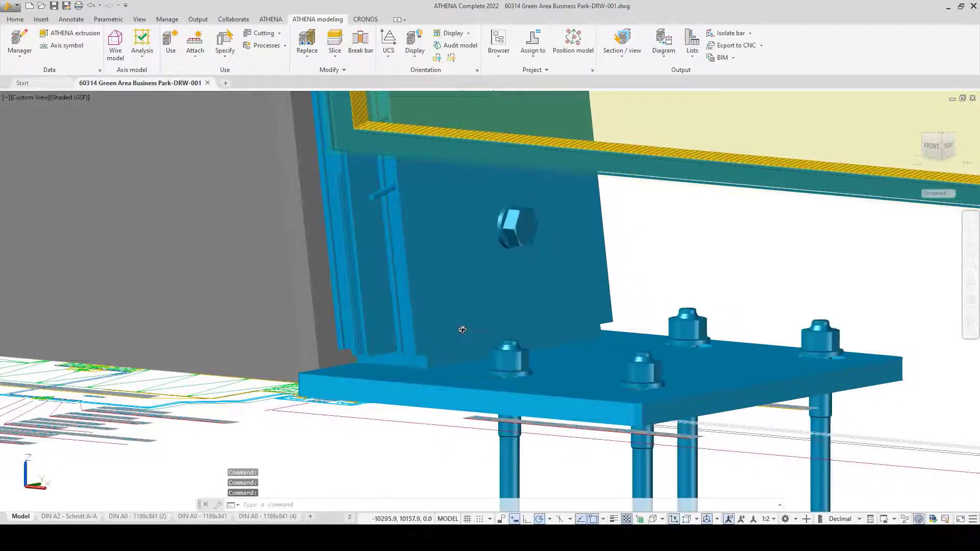
pyautogui.moveTo(362, 229); pyautogui.dragTo(394, 259, button='middle')
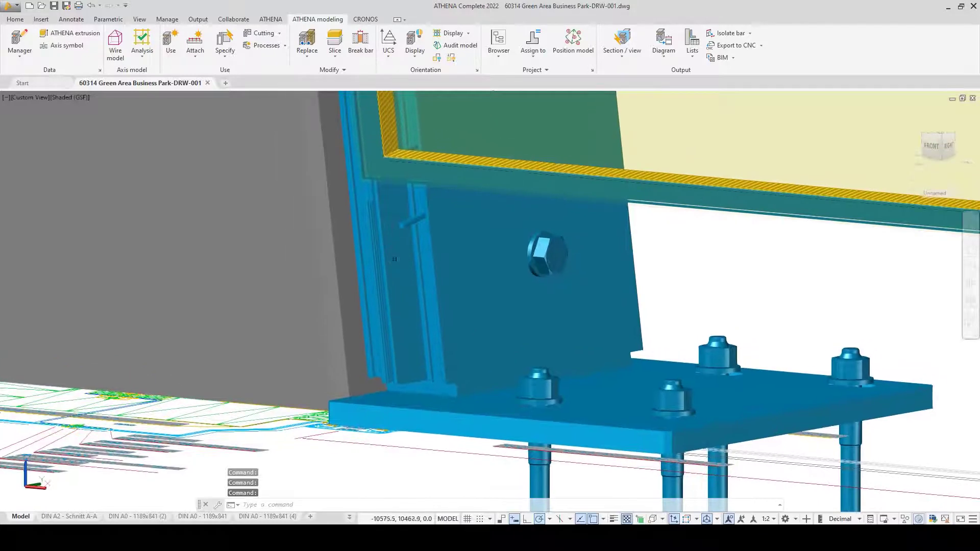
pyautogui.scroll(-1, 396, 280)
pyautogui.scroll(-1, 391, 287)
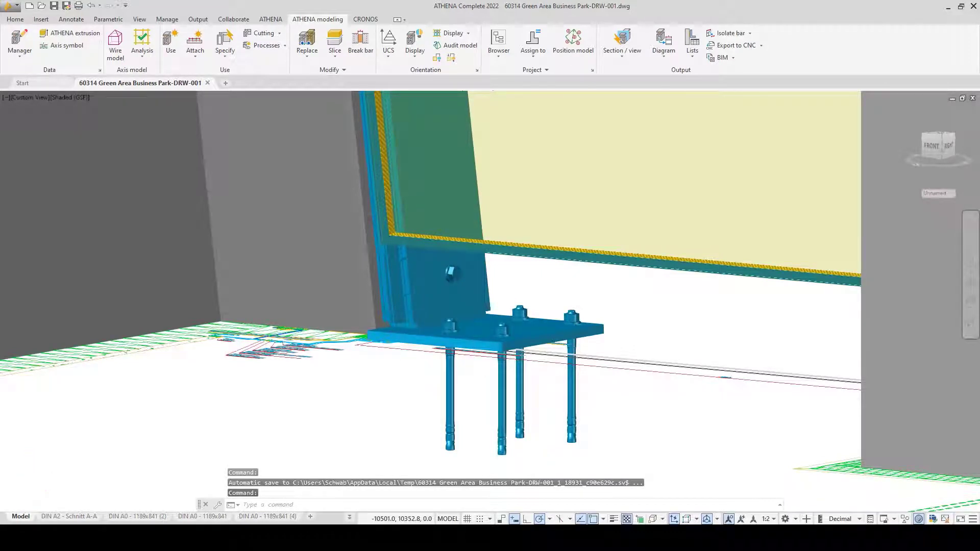
# Step: Turn on the visibility of all listed bar components for the complete drawing, including covers, gaskets, pressure profiles and sheet metal
pyautogui.middleClick(390, 289)
pyautogui.middleClick(390, 289)
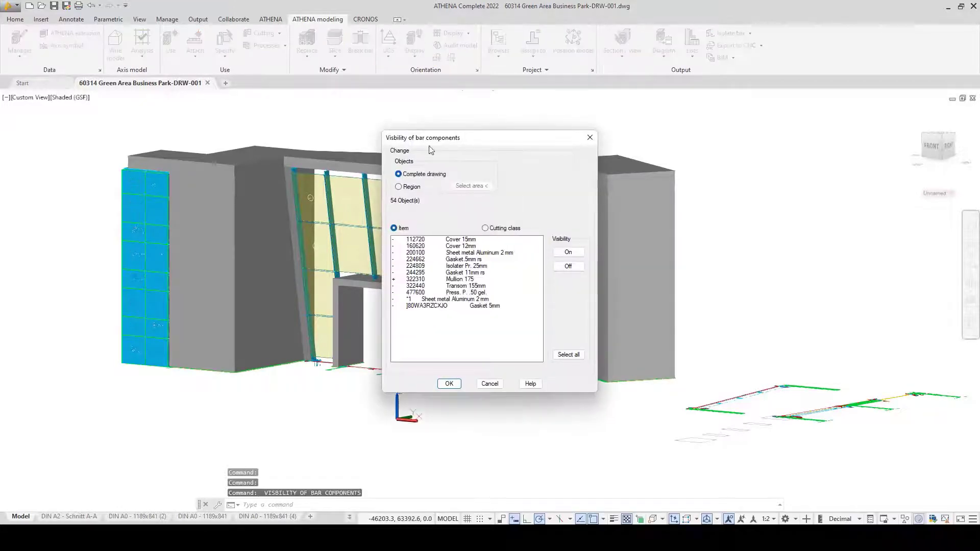
pyautogui.click(453, 305)
pyautogui.keyDown('shift'); pyautogui.click(454, 240); pyautogui.keyUp('shift')
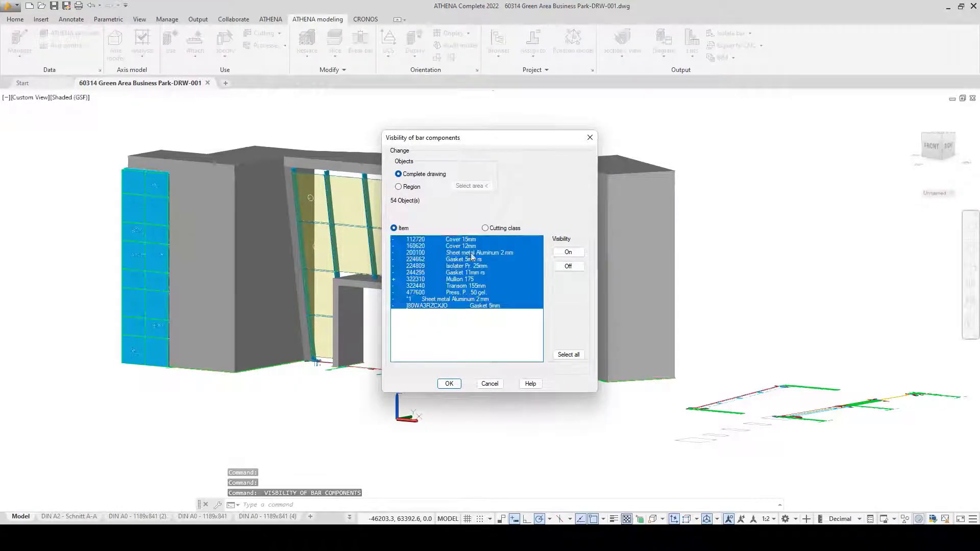
pyautogui.click(565, 253)
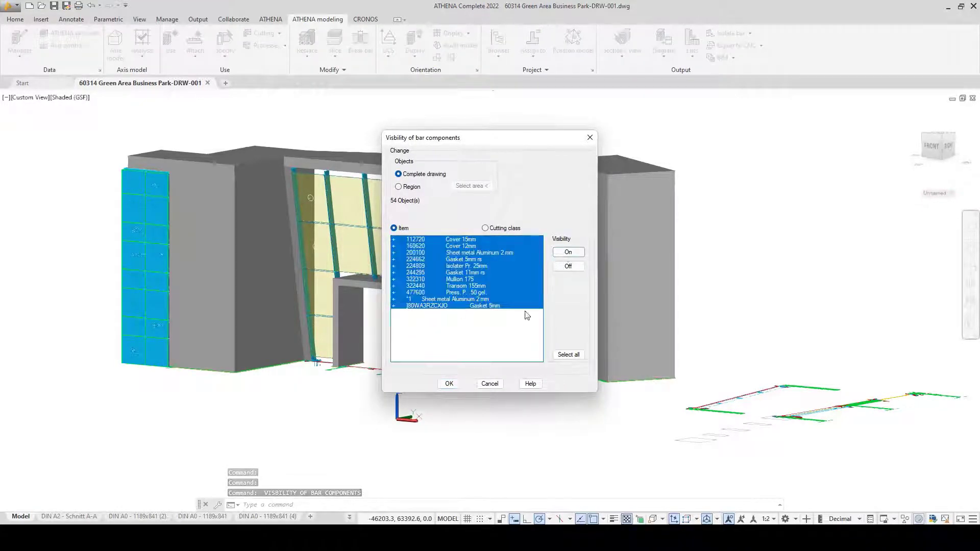
pyautogui.click(449, 384)
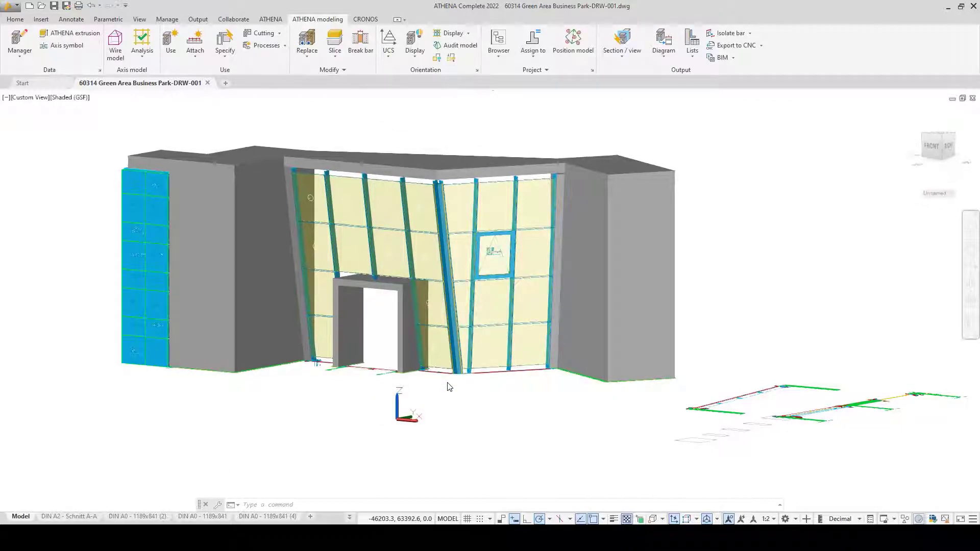
pyautogui.scroll(5, 287, 176)
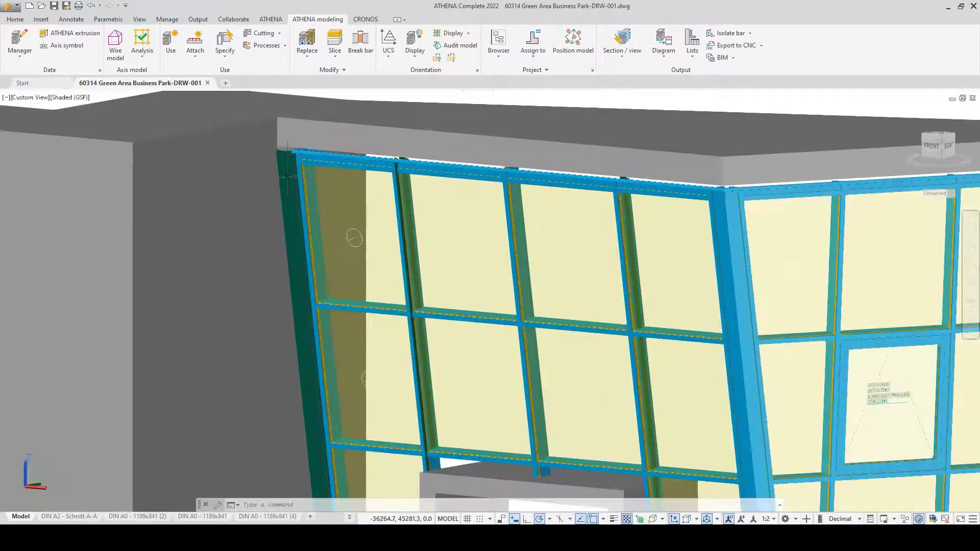
pyautogui.scroll(5, 288, 143)
pyautogui.keyDown('shift'); pyautogui.moveTo(307, 187); pyautogui.dragTo(344, 280, button='middle'); pyautogui.keyUp('shift')
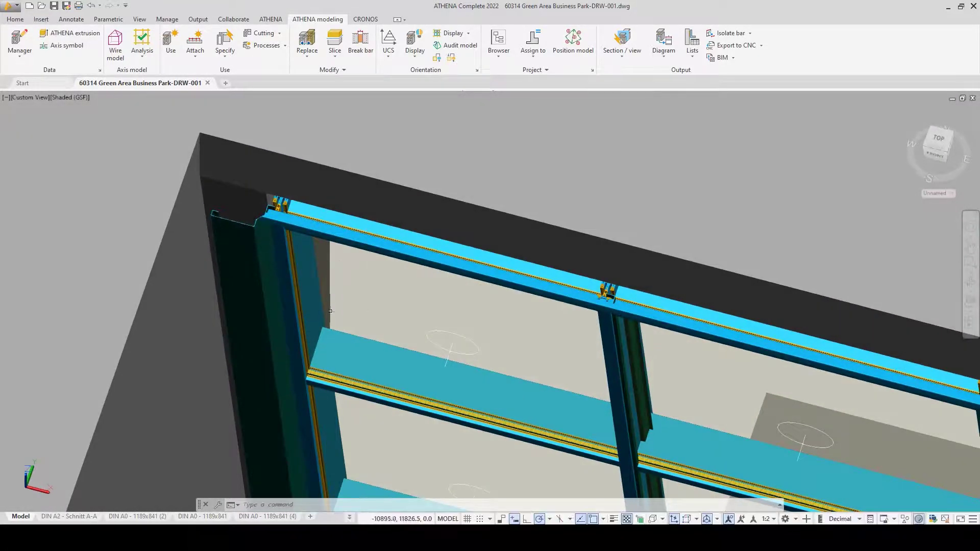
# Step: Select all sheet panels similar to the uppermost one on the building's clad corner and isolate them
pyautogui.scroll(-8, 337, 309)
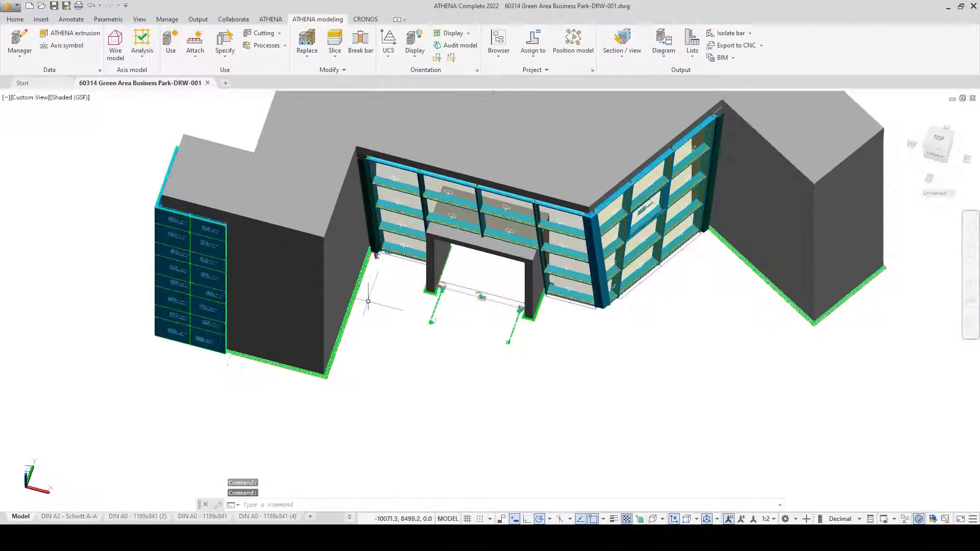
pyautogui.moveTo(187, 369); pyautogui.dragTo(394, 427, button='middle')
pyautogui.scroll(5, 377, 322)
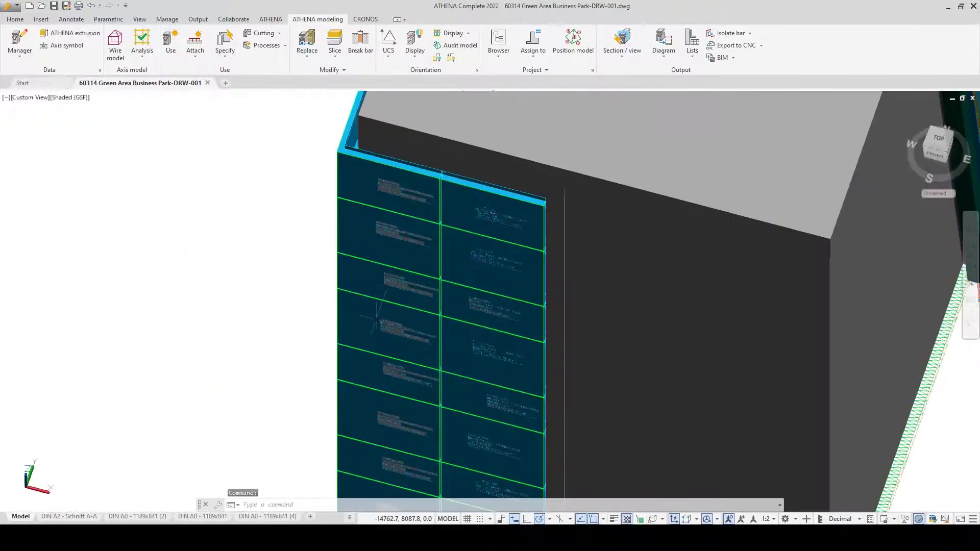
pyautogui.keyDown('shift'); pyautogui.moveTo(376, 322); pyautogui.dragTo(492, 327, button='middle'); pyautogui.keyUp('shift')
pyautogui.keyDown('shift'); pyautogui.moveTo(492, 327); pyautogui.dragTo(492, 335); pyautogui.keyUp('shift')
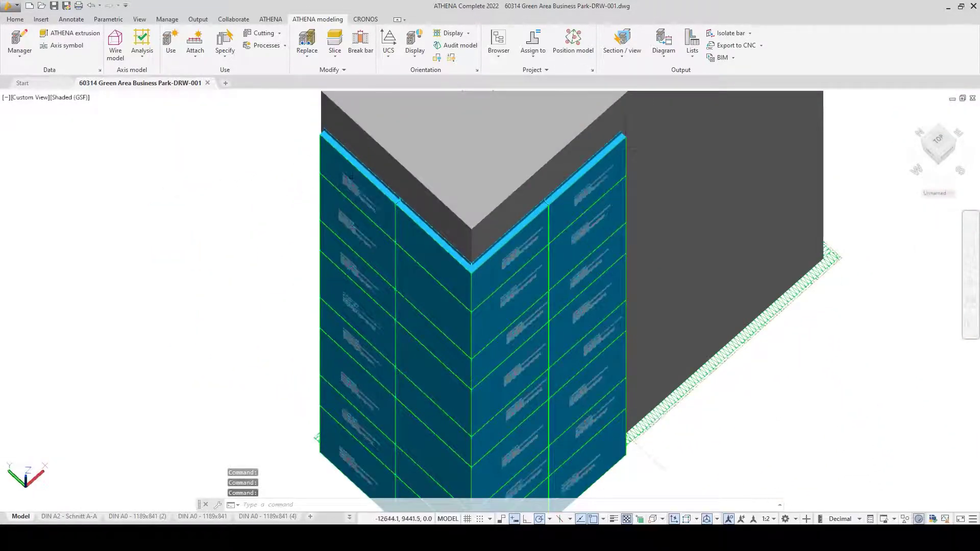
pyautogui.click(352, 177)
pyautogui.rightClick(230, 181)
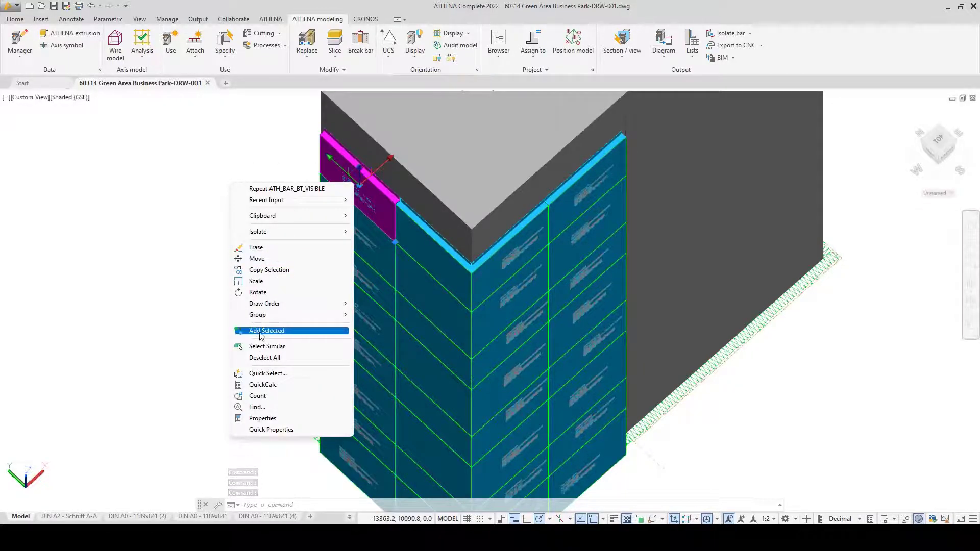
pyautogui.click(267, 347)
pyautogui.rightClick(239, 92)
pyautogui.moveTo(321, 140)
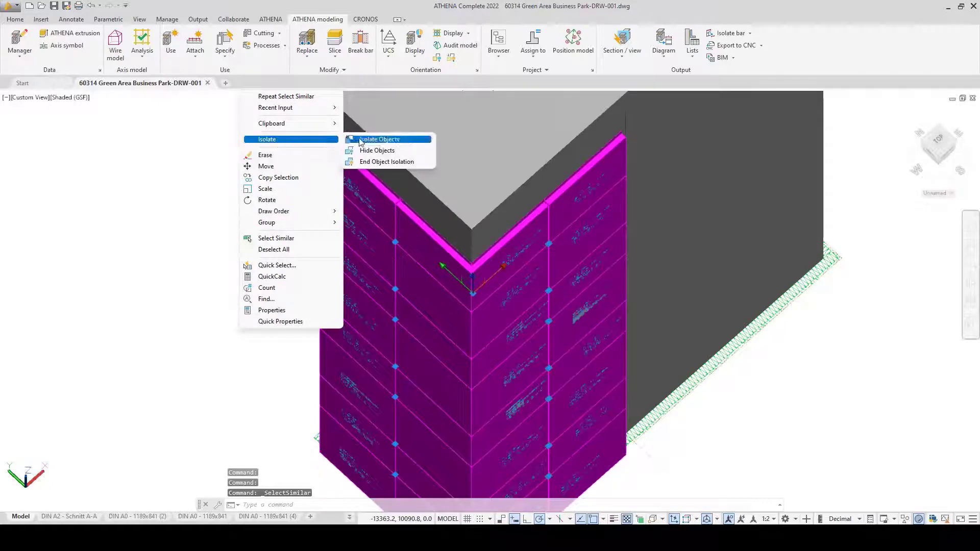
pyautogui.click(379, 140)
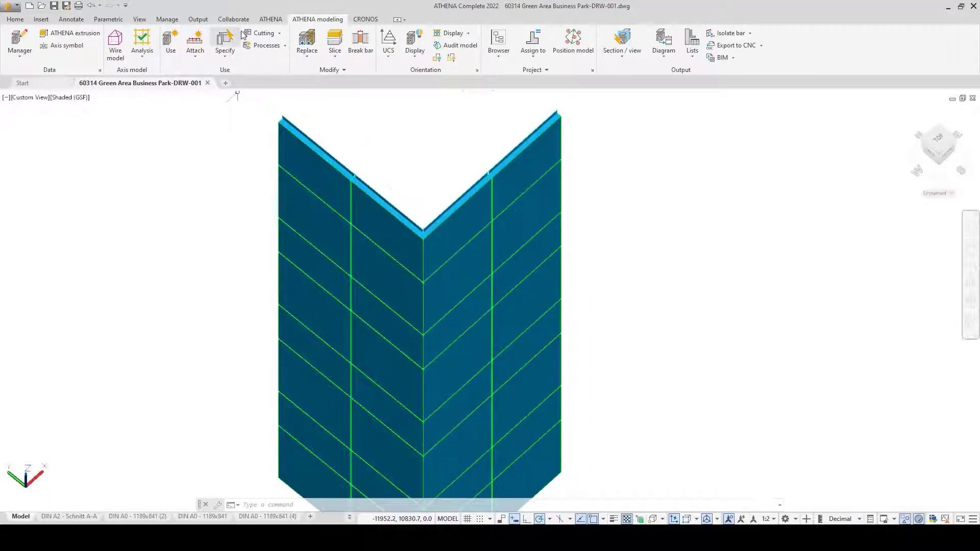
# Step: Make all objects invisible except the uppermost angled sheet panel that wraps the building's corner
pyautogui.click(269, 19)
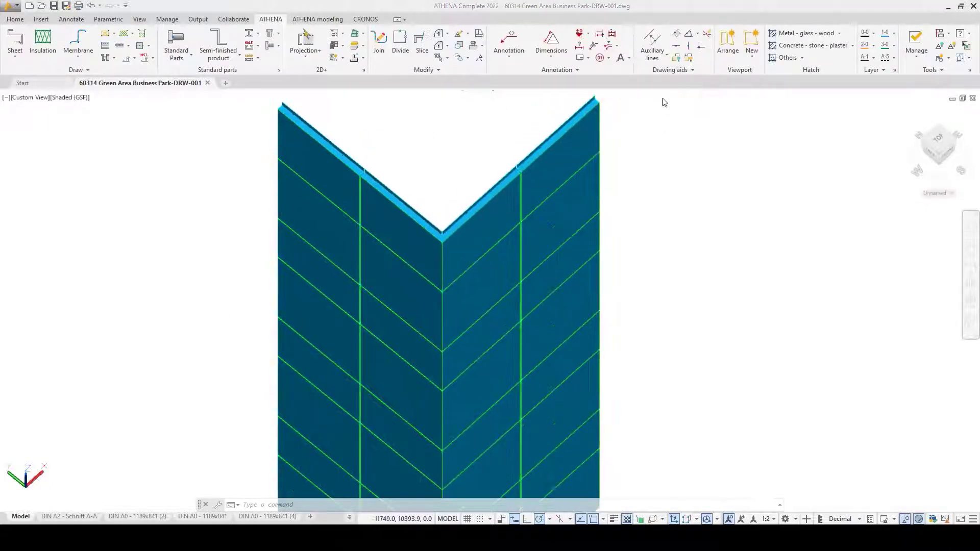
pyautogui.click(676, 58)
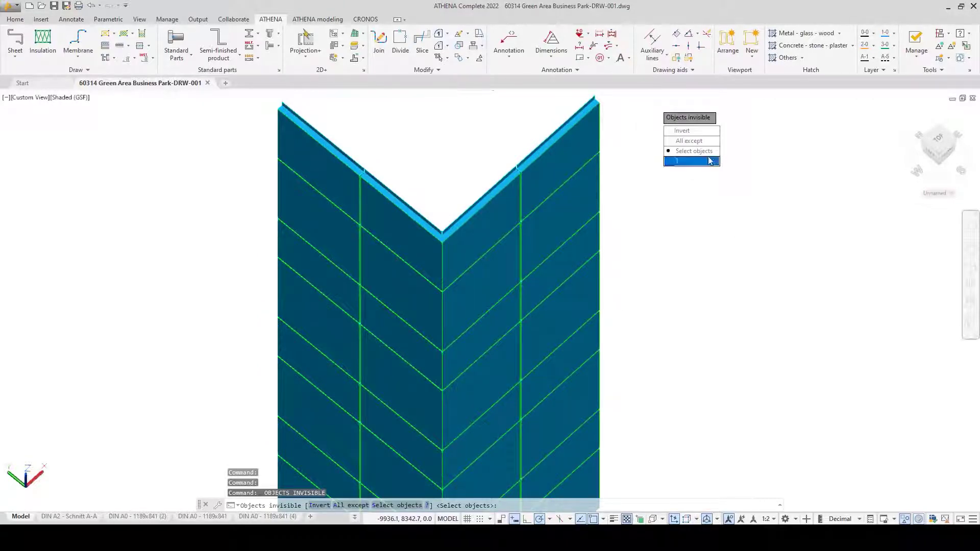
pyautogui.click(690, 141)
pyautogui.click(450, 257)
pyautogui.press('Return')
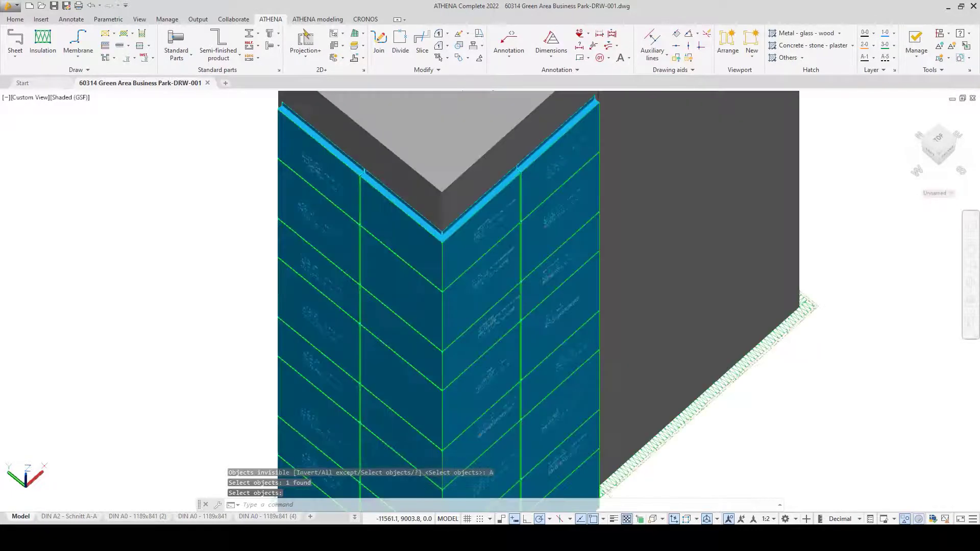
pyautogui.press('Return')
pyautogui.scroll(4, 434, 220)
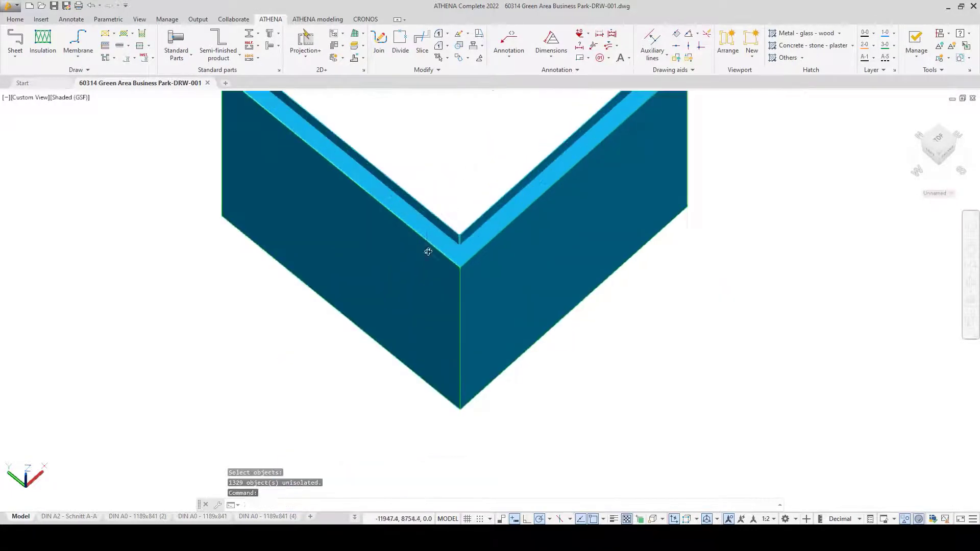
pyautogui.keyDown('shift'); pyautogui.moveTo(426, 252); pyautogui.dragTo(408, 213, button='middle'); pyautogui.keyUp('shift')
pyautogui.scroll(5, 448, 127)
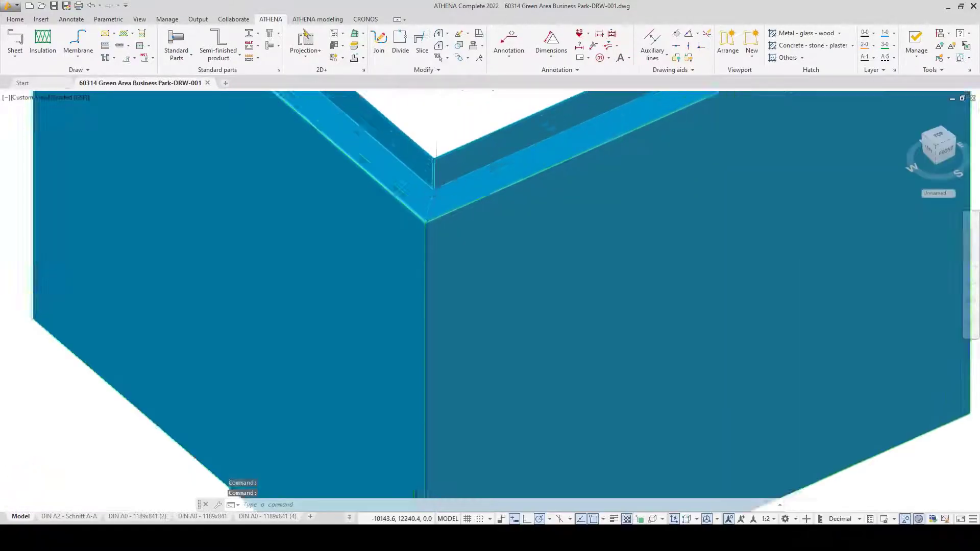
pyautogui.scroll(-5, 435, 234)
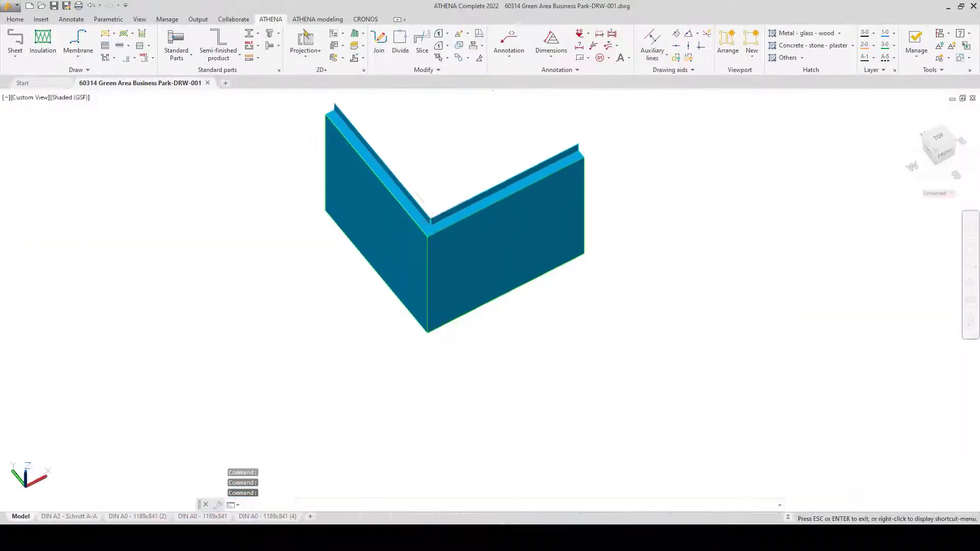
pyautogui.keyDown('shift'); pyautogui.moveTo(433, 221); pyautogui.dragTo(448, 189, button='middle'); pyautogui.keyUp('shift')
pyautogui.moveTo(419, 151); pyautogui.dragTo(428, 232, button='middle')
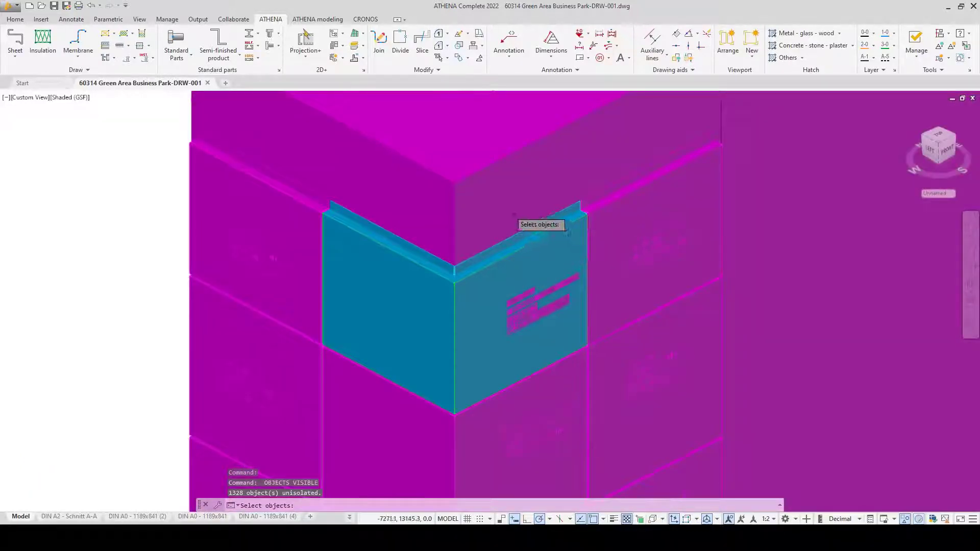
# Step: Make the remaining sheet panels of the corner cladding visible again by window-selecting them
pyautogui.scroll(-5, 509, 210)
pyautogui.scroll(-2, 509, 210)
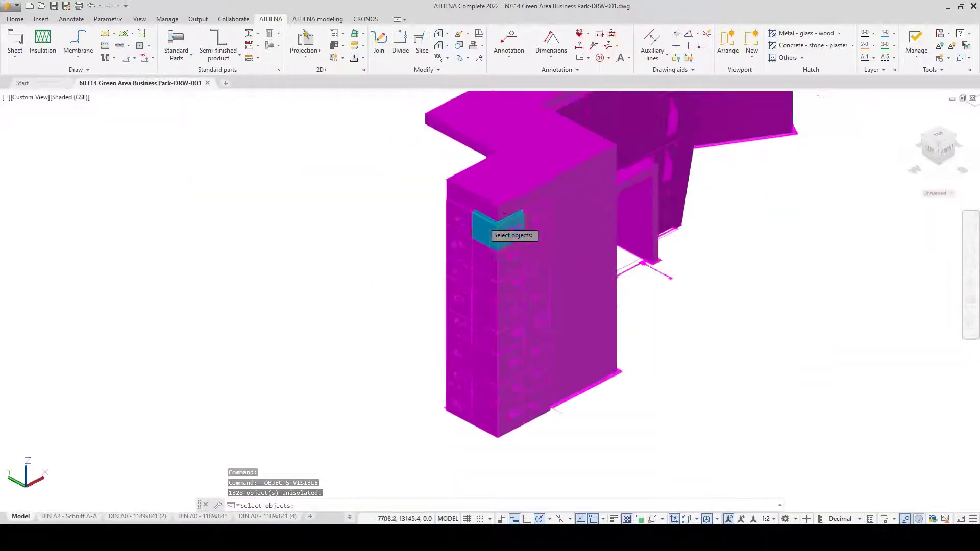
pyautogui.click(431, 195)
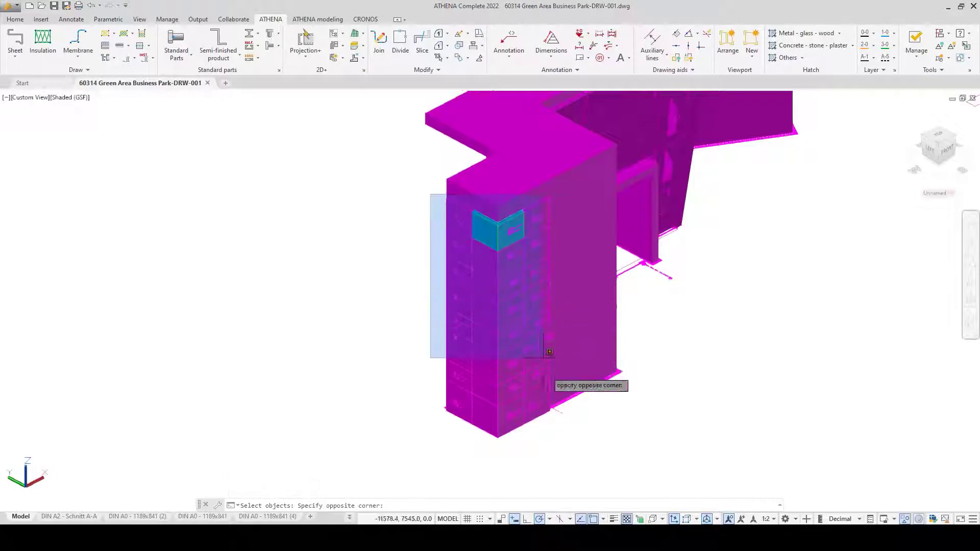
pyautogui.click(552, 442)
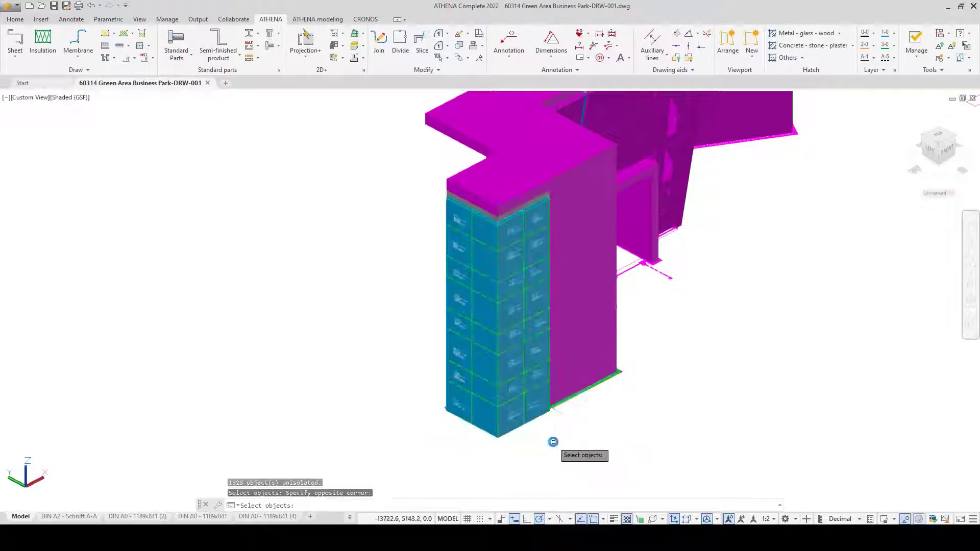
pyautogui.press('Return')
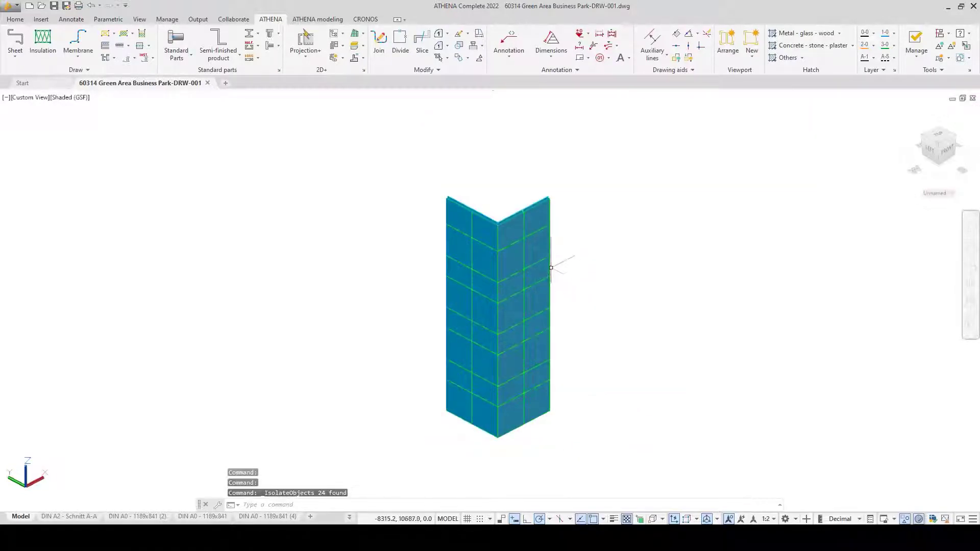
# Step: Create new positions in the 300 Sheets partial job from drawing objects, selecting all sheet panels of the corner cladding
pyautogui.scroll(3, 494, 241)
pyautogui.scroll(-2, 486, 231)
pyautogui.moveTo(490, 217); pyautogui.dragTo(453, 171, button='middle')
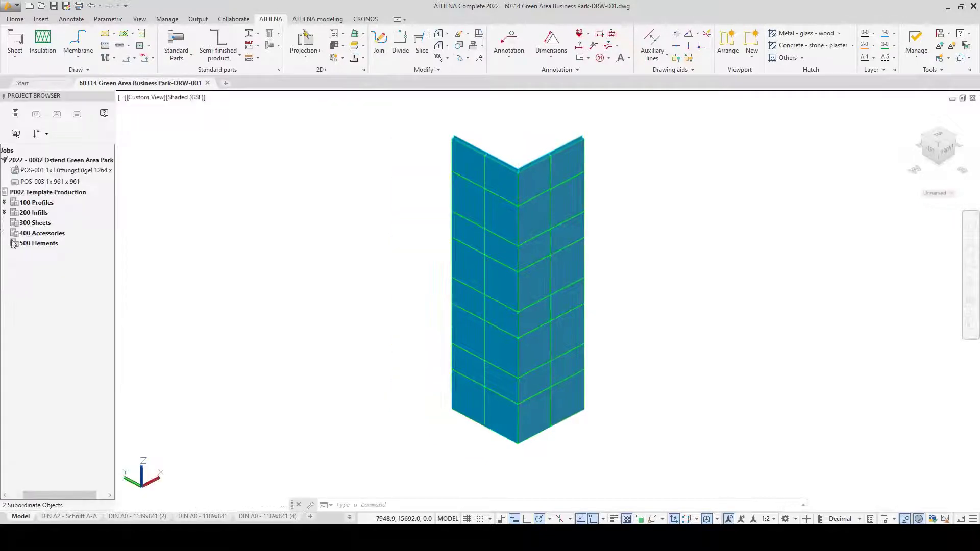
pyautogui.rightClick(17, 226)
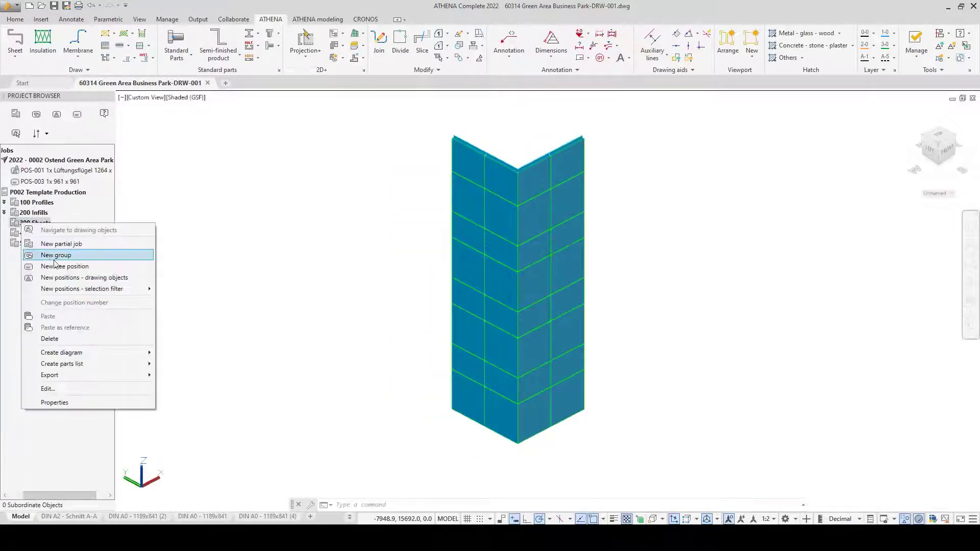
pyautogui.click(70, 280)
pyautogui.click(365, 118)
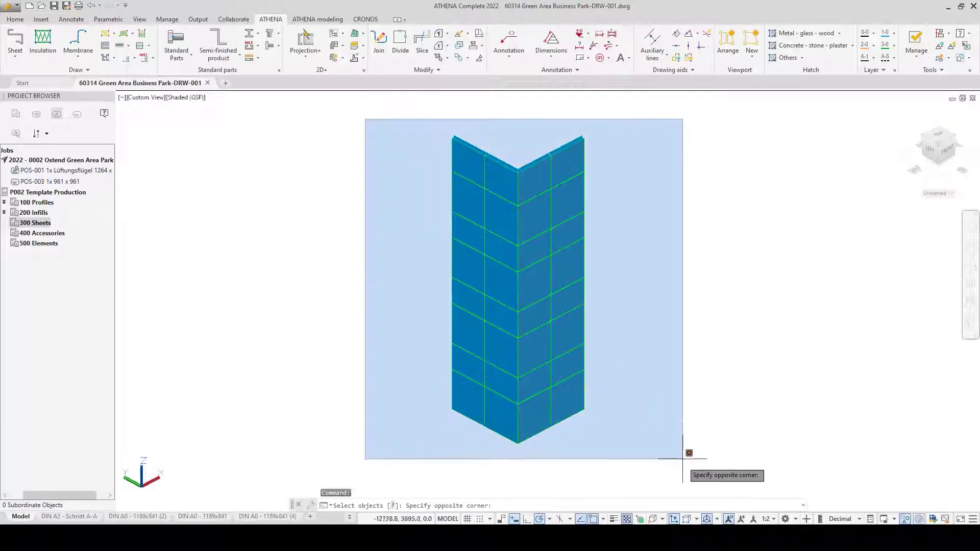
pyautogui.click(707, 466)
pyautogui.press('Return')
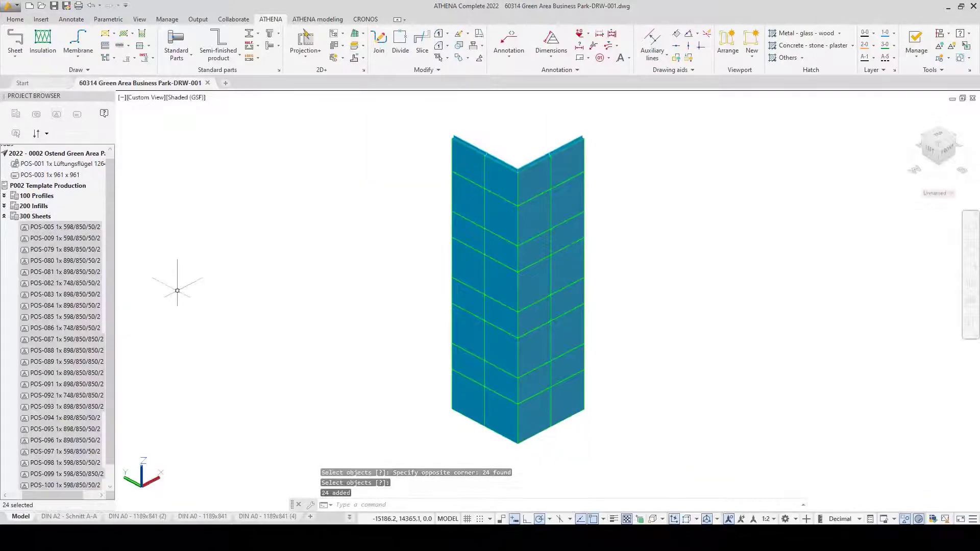
# Step: Switch to the top view of the isolated corner cladding and set the visual style to 2D Wireframe
pyautogui.scroll(-2, 574, 336)
pyautogui.keyDown('shift'); pyautogui.moveTo(446, 327); pyautogui.dragTo(447, 371, button='middle'); pyautogui.keyUp('shift')
pyautogui.keyDown('shift'); pyautogui.moveTo(549, 379); pyautogui.dragTo(527, 332, button='middle'); pyautogui.keyUp('shift')
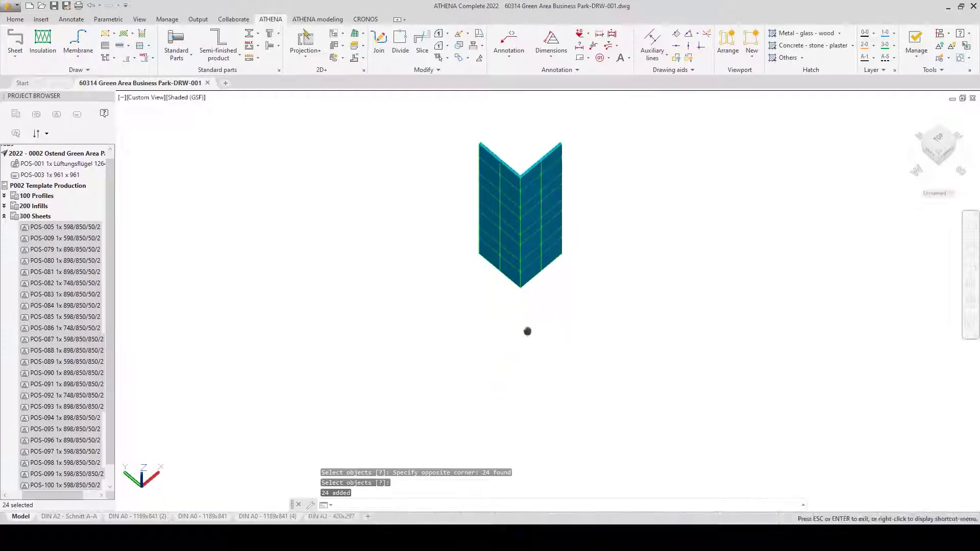
pyautogui.click(938, 146)
pyautogui.moveTo(714, 373); pyautogui.dragTo(383, 217, button='middle')
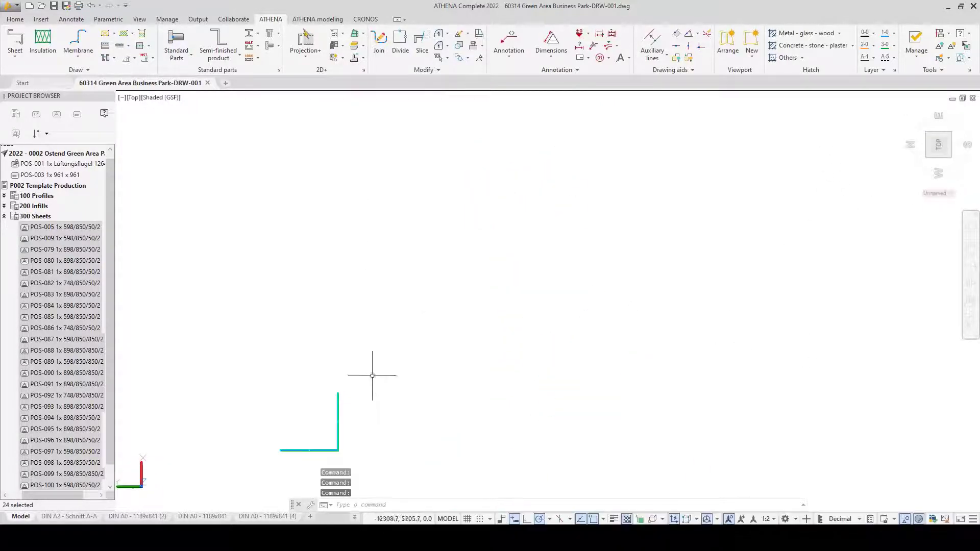
pyautogui.moveTo(357, 452); pyautogui.dragTo(384, 321, button='middle')
pyautogui.scroll(6, 409, 326)
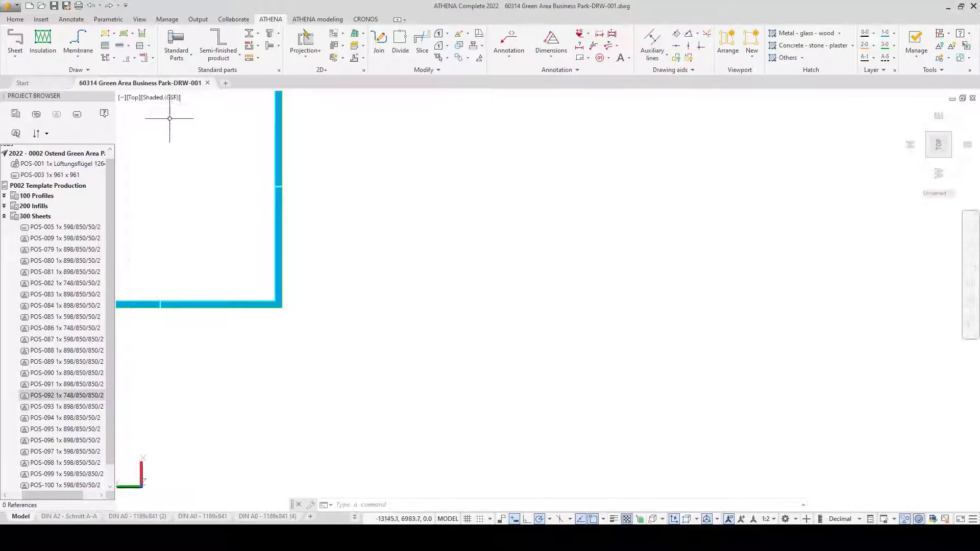
pyautogui.click(170, 98)
pyautogui.click(178, 106)
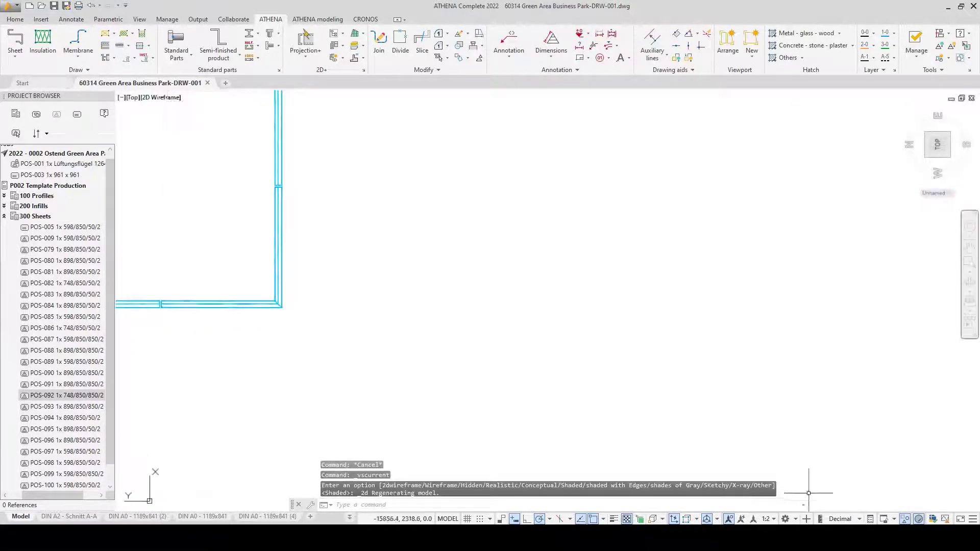
# Step: Set the annotation scale to 1:4 and extract position POS-092 as a dimensioned sheet unfolding placed beside the cladding
pyautogui.click(767, 519)
pyautogui.click(758, 302)
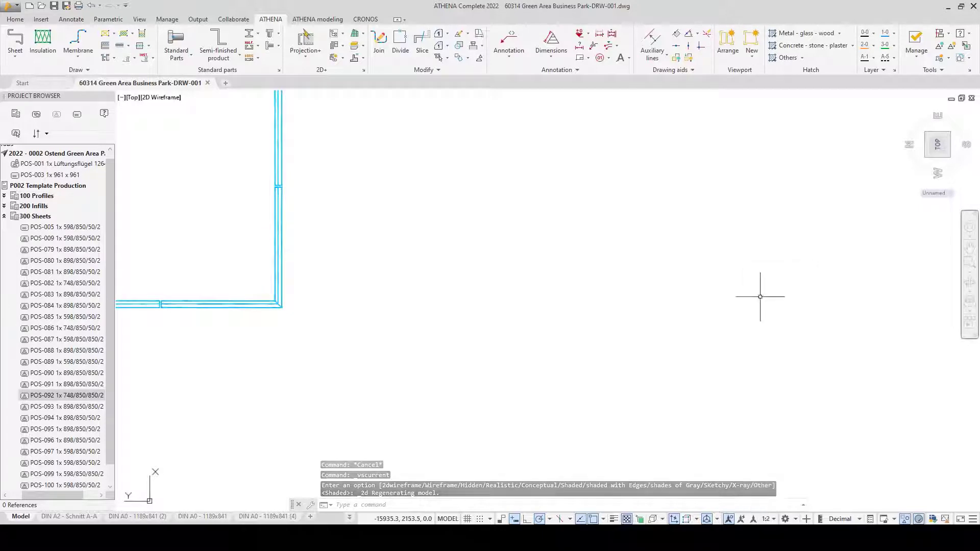
pyautogui.rightClick(85, 398)
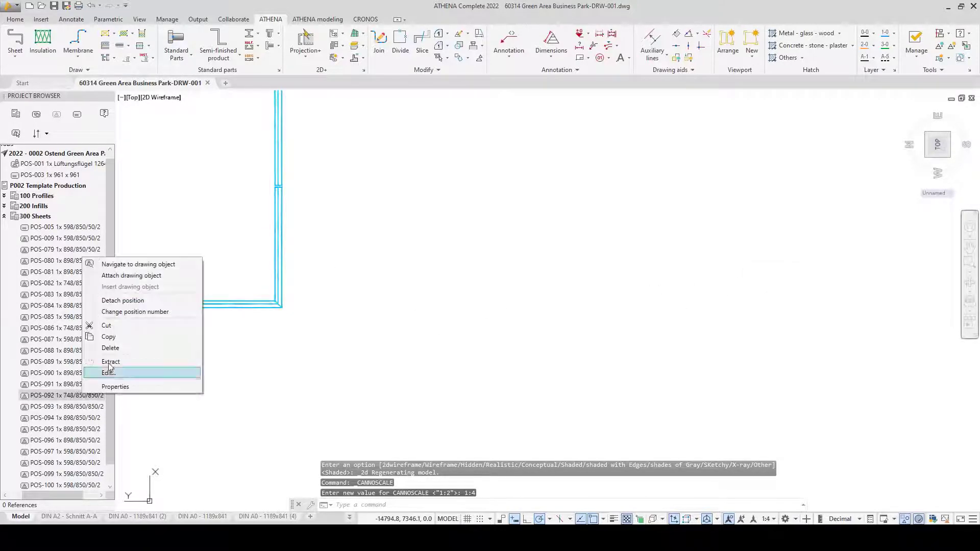
pyautogui.click(122, 362)
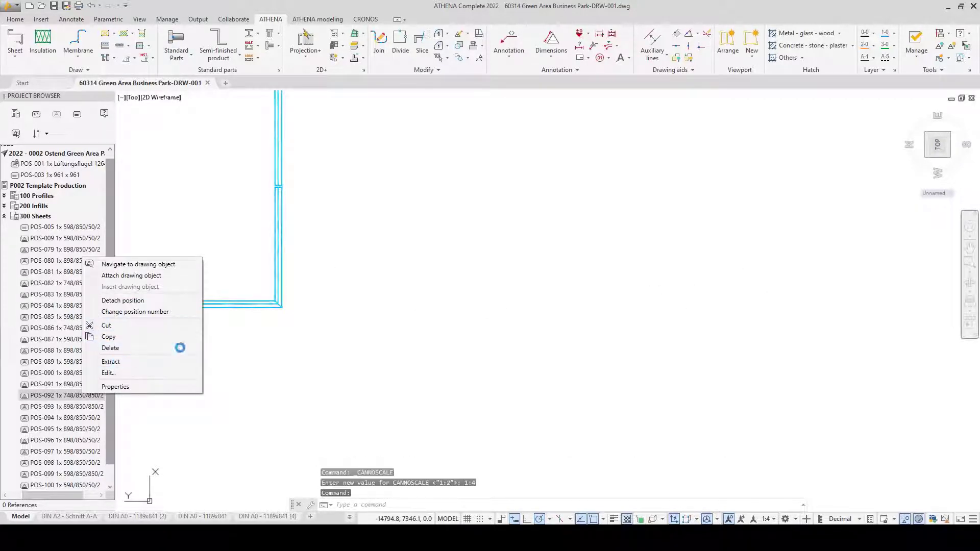
pyautogui.scroll(2, 596, 299)
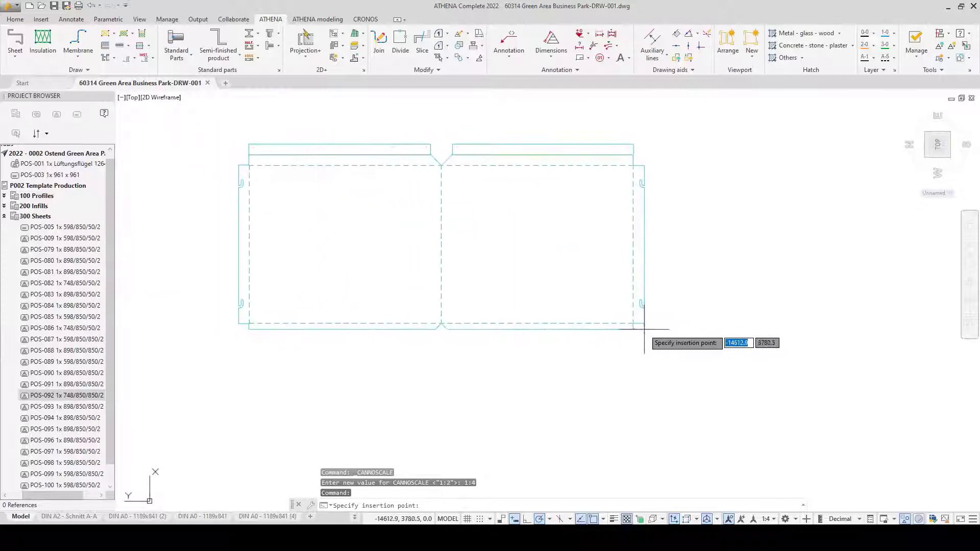
pyautogui.click(650, 330)
# Step: Move the position label of the extracted sheet away from the dimension line it overlaps
pyautogui.scroll(5, 472, 249)
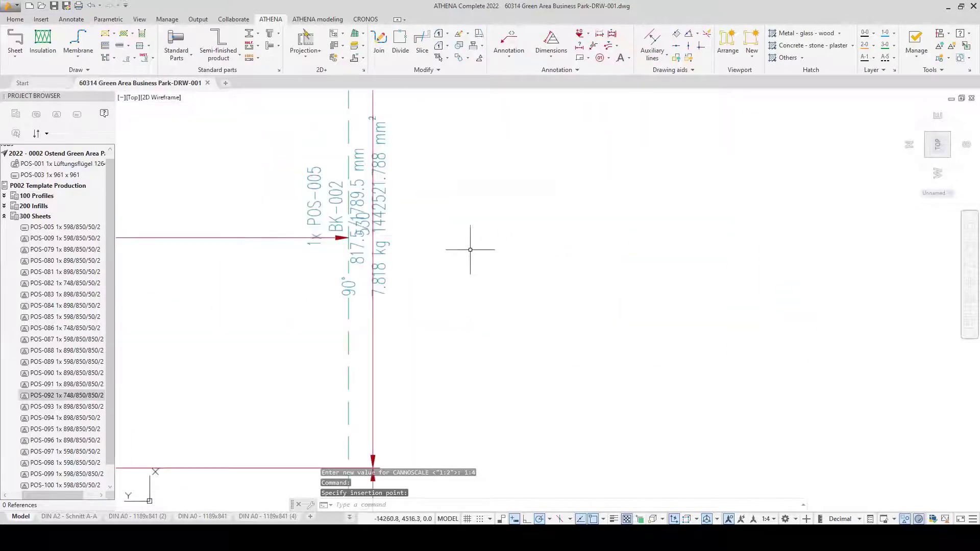
pyautogui.click(388, 216)
pyautogui.rightClick(414, 216)
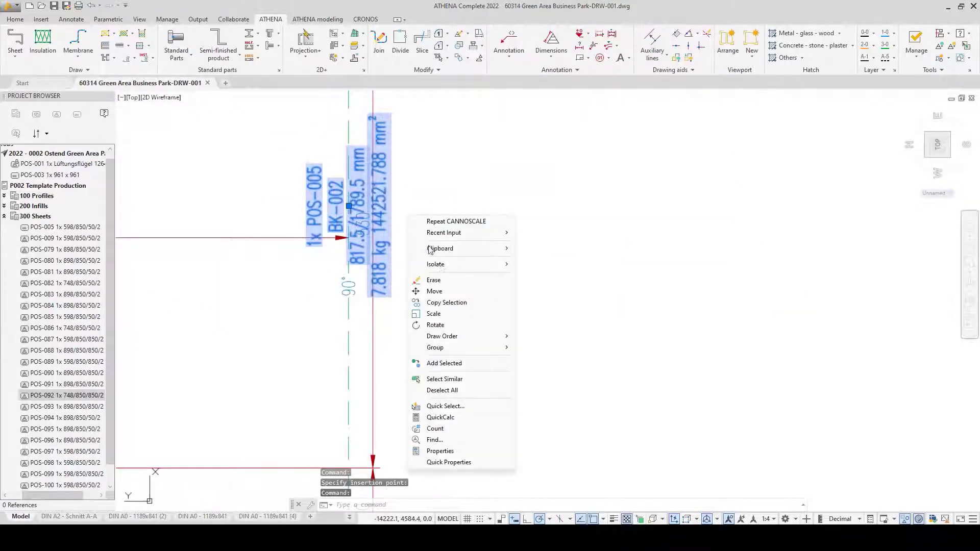
pyautogui.click(437, 291)
pyautogui.click(435, 294)
pyautogui.click(617, 294)
pyautogui.press('Escape')
# Step: Rotate the moved position label so that its text reads horizontally
pyautogui.click(635, 299)
pyautogui.click(532, 268)
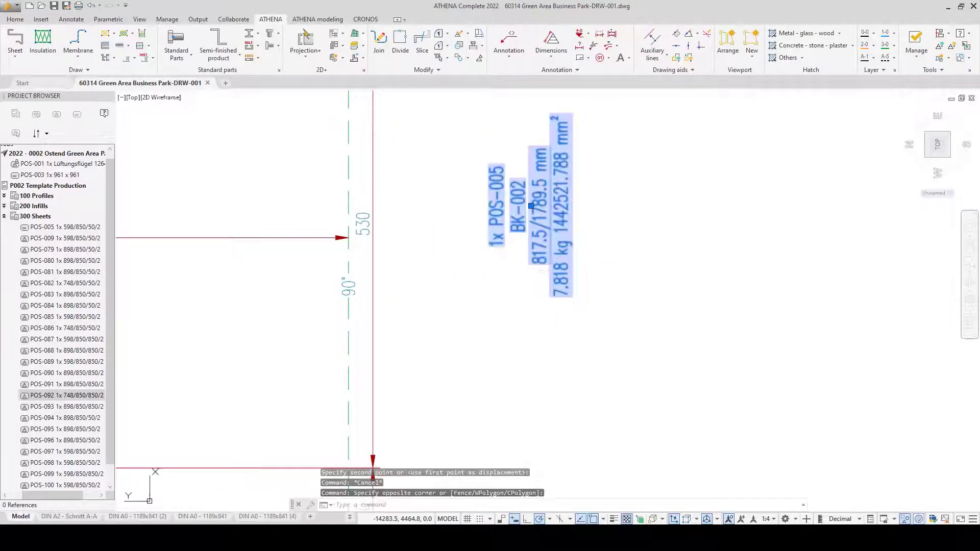
pyautogui.rightClick(518, 273)
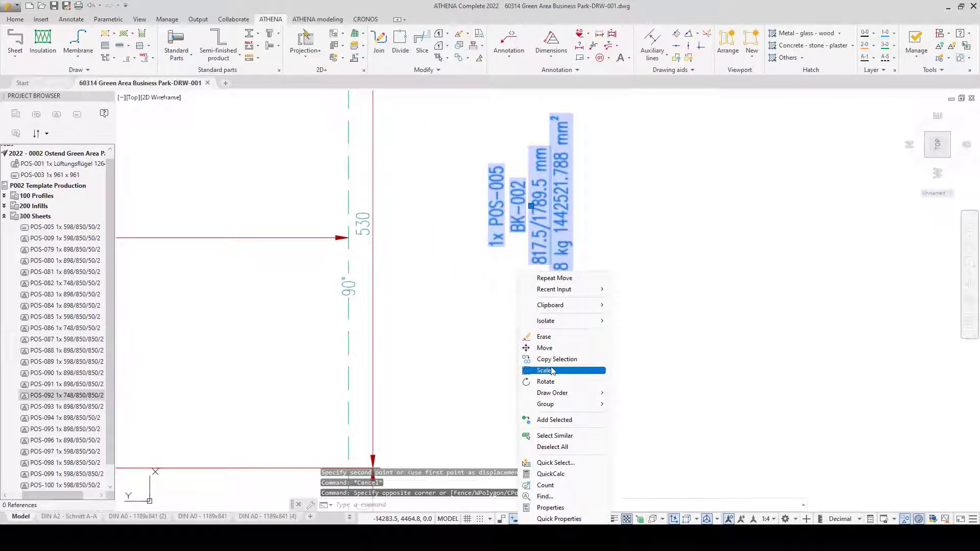
pyautogui.click(553, 386)
pyautogui.click(620, 381)
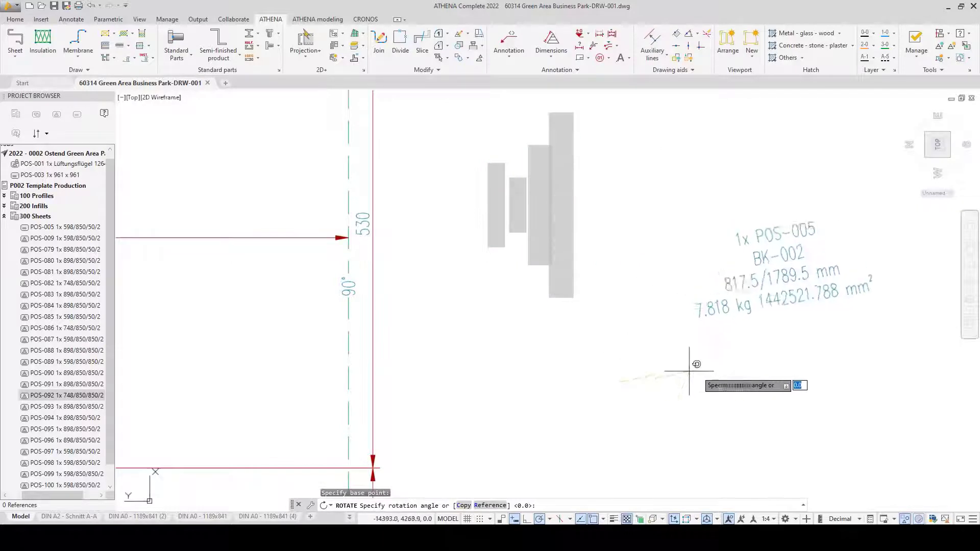
pyautogui.click(739, 381)
# Step: Examine the extracted sheet unfolding, including its hook cutouts, dimensions, fold lines and material notes
pyautogui.scroll(-5, 672, 299)
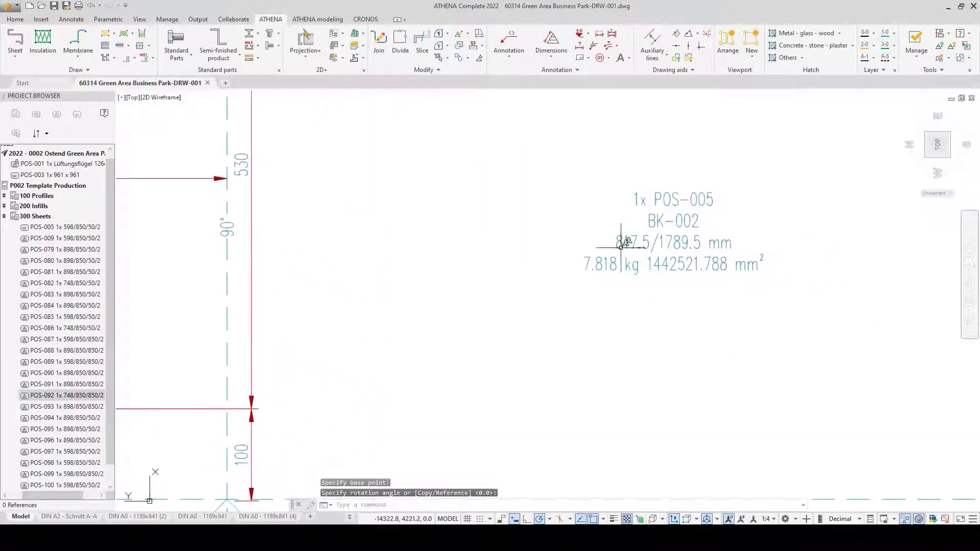
pyautogui.scroll(6, 813, 313)
pyautogui.moveTo(813, 313); pyautogui.dragTo(790, 319, button='middle')
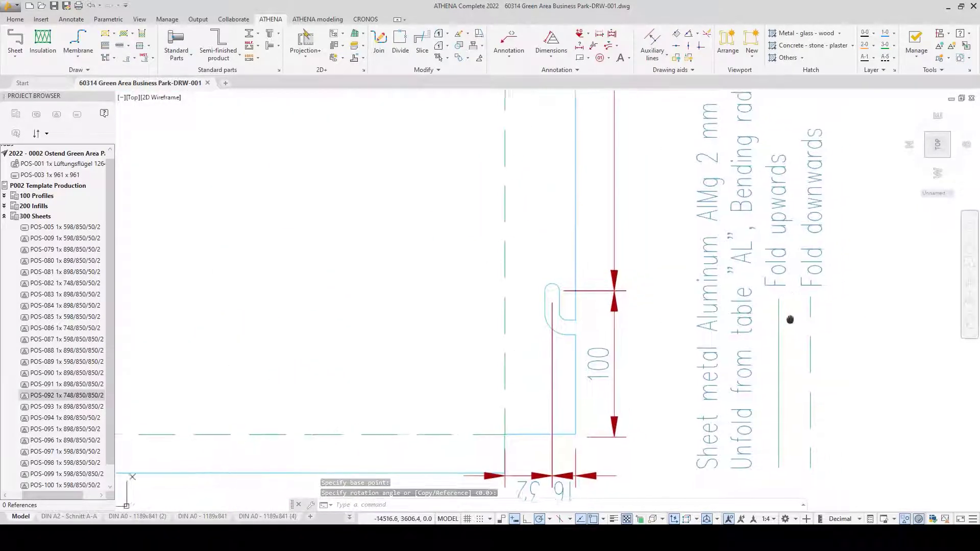
pyautogui.scroll(-4, 790, 319)
pyautogui.scroll(-2, 487, 298)
pyautogui.moveTo(328, 287)
pyautogui.mouseDown(button='middle')
pyautogui.moveTo(660, 335)
pyautogui.moveTo(758, 334)
pyautogui.mouseUp(button='middle')
pyautogui.moveTo(466, 241); pyautogui.dragTo(423, 303, button='middle')
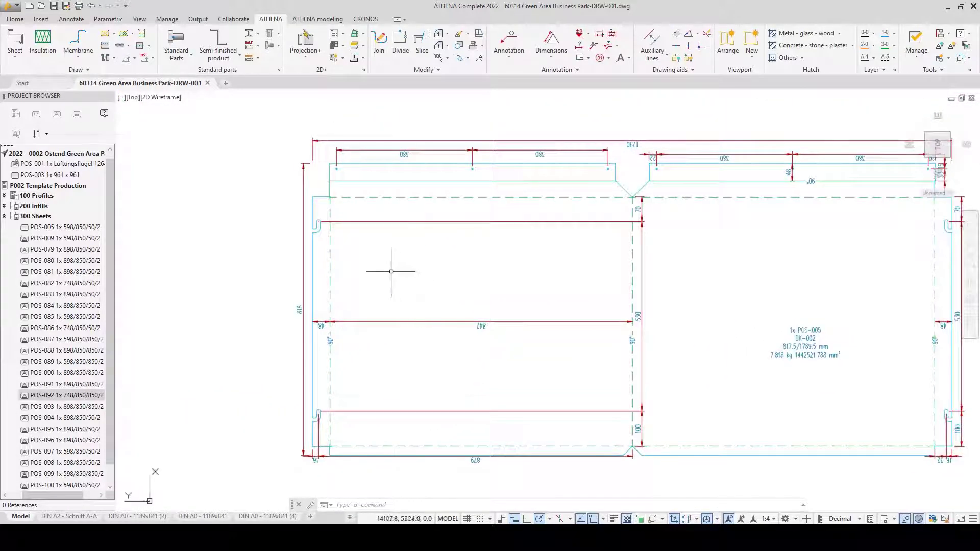
pyautogui.scroll(-2, 391, 271)
pyautogui.moveTo(507, 275); pyautogui.dragTo(444, 276, button='middle')
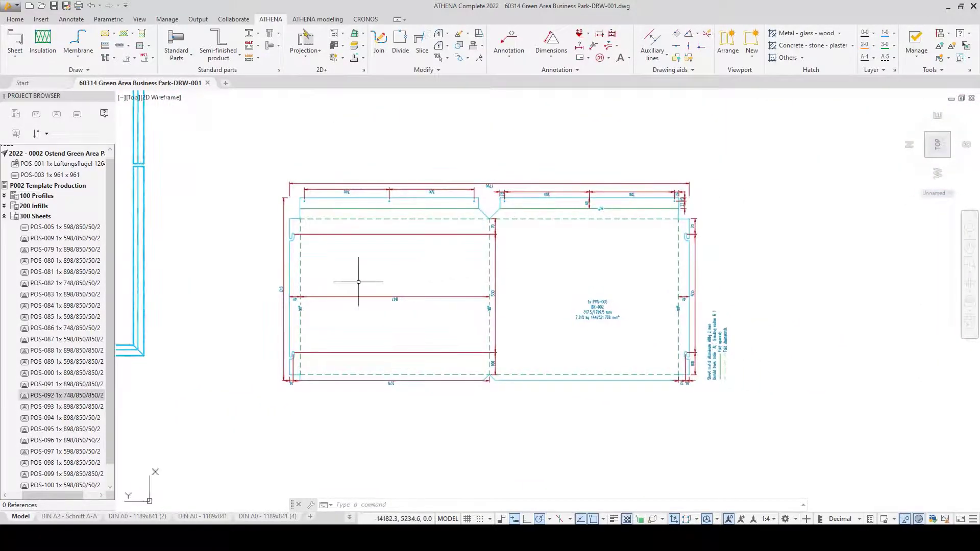
pyautogui.rightClick(33, 217)
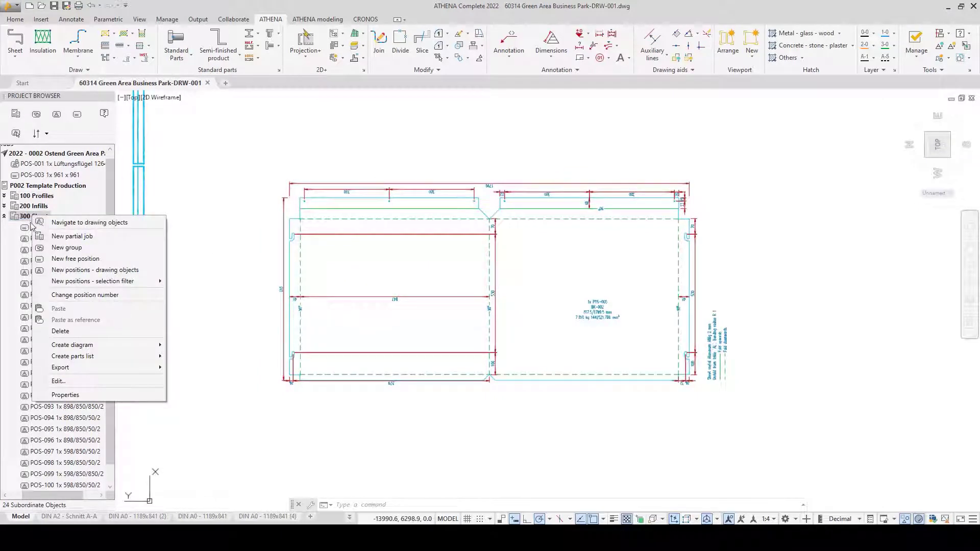
pyautogui.moveTo(72, 346)
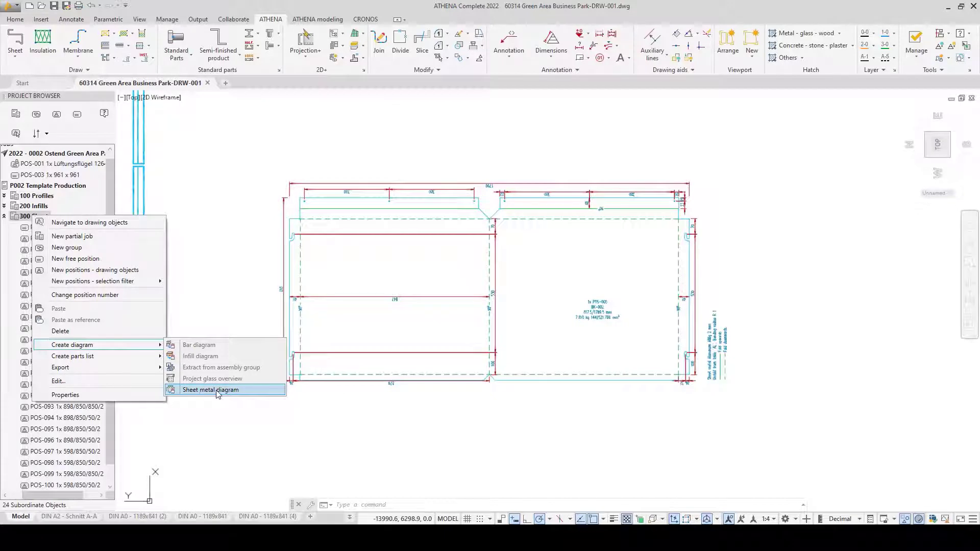
pyautogui.click(233, 280)
pyautogui.scroll(-2, 242, 250)
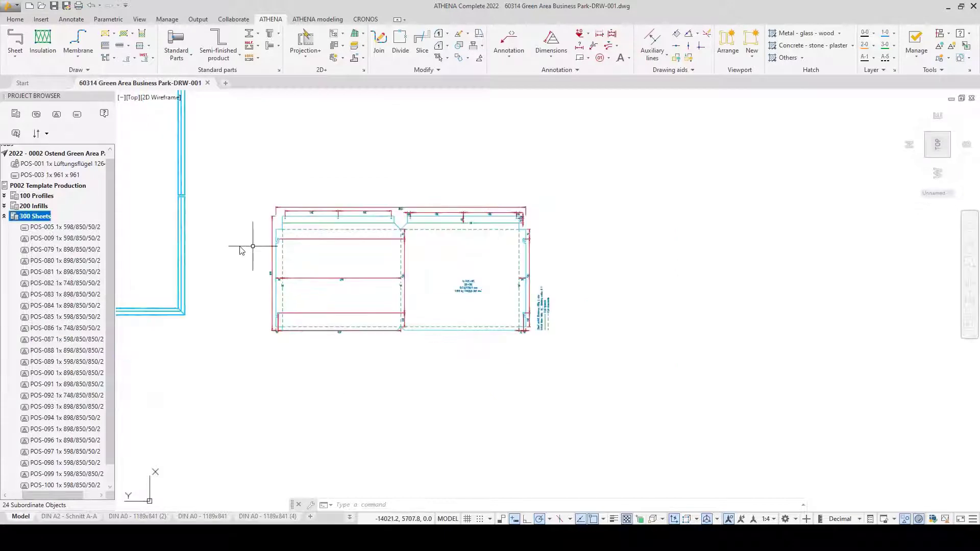
pyautogui.click(241, 249)
pyautogui.press('Escape')
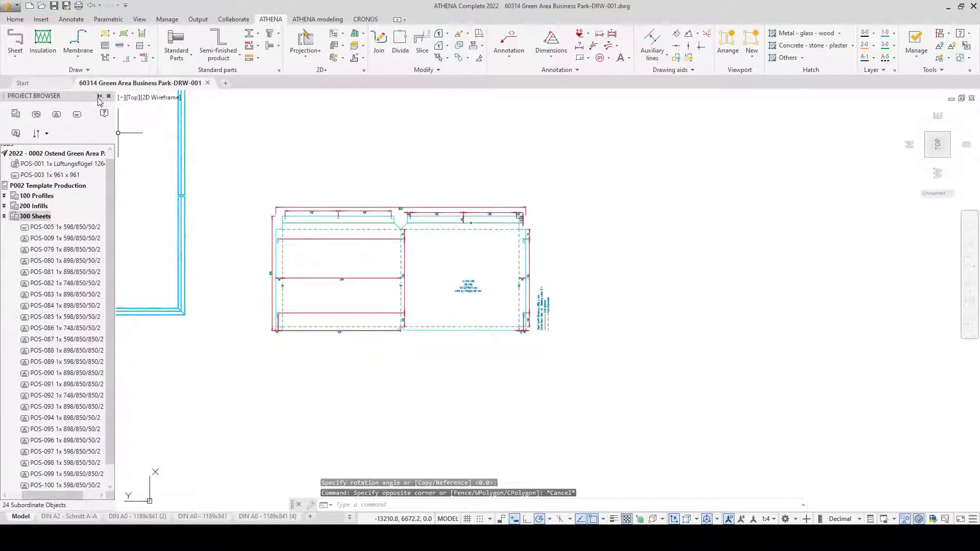
# Step: Collapse the project browser and set the visual style to Shaded
pyautogui.click(100, 96)
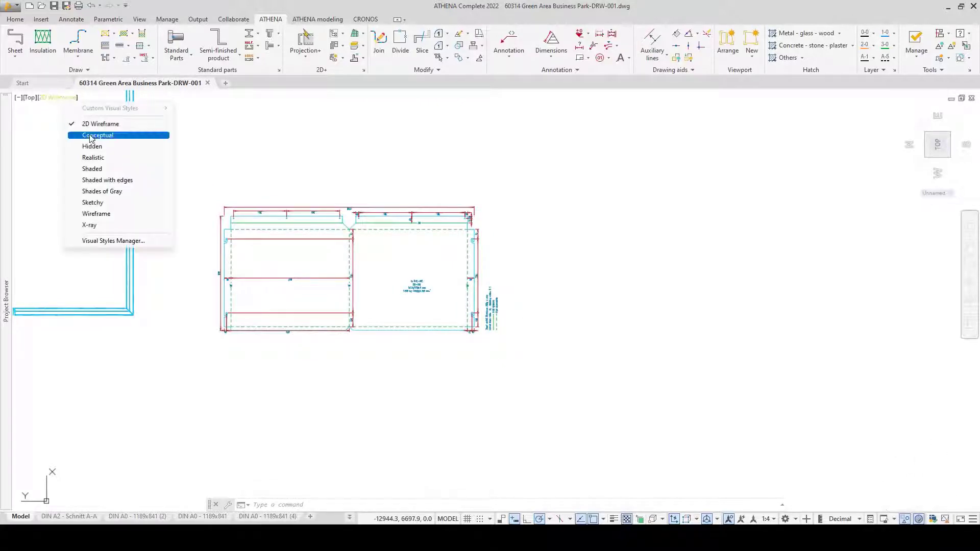
pyautogui.click(92, 168)
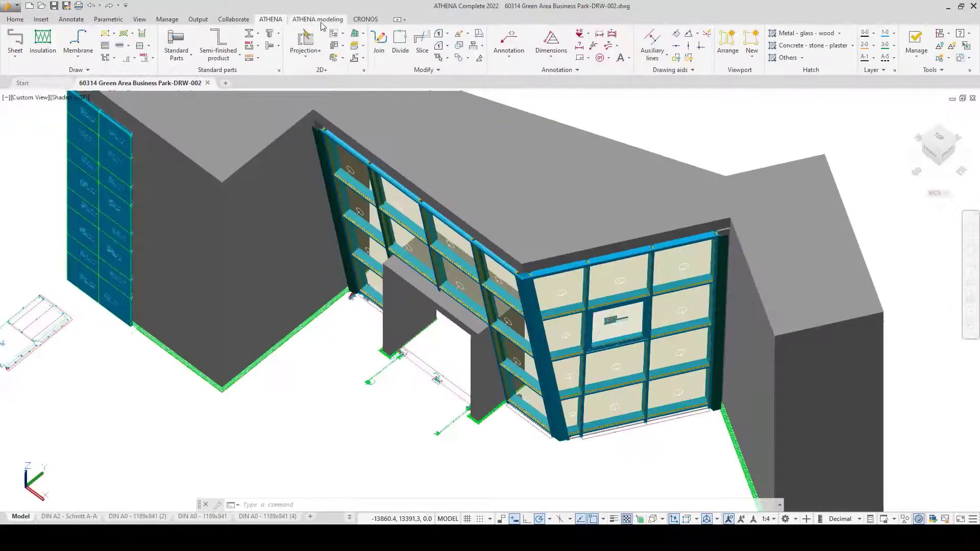
# Step: Start a position model for the P002 Template Production job, leaving out bars and labeling infills by tag
pyautogui.click(318, 19)
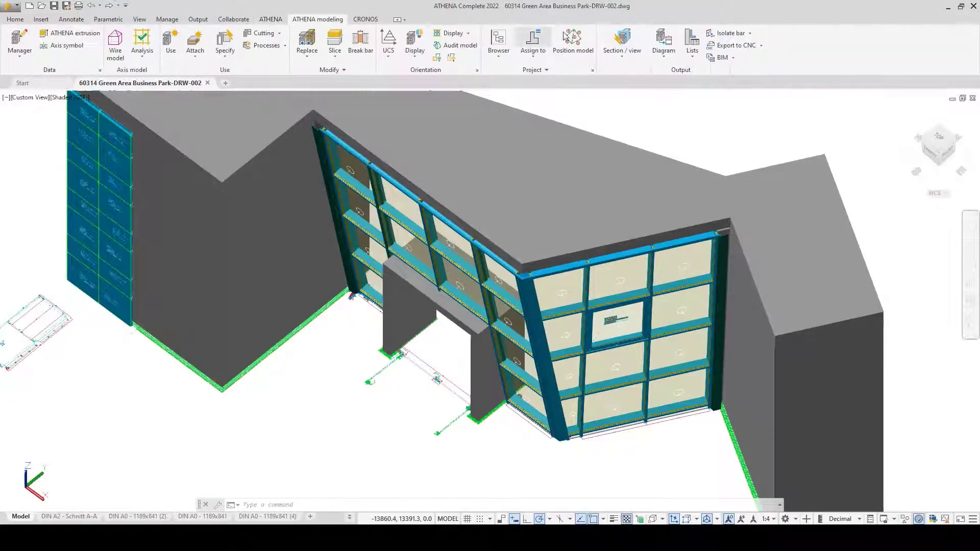
pyautogui.click(572, 43)
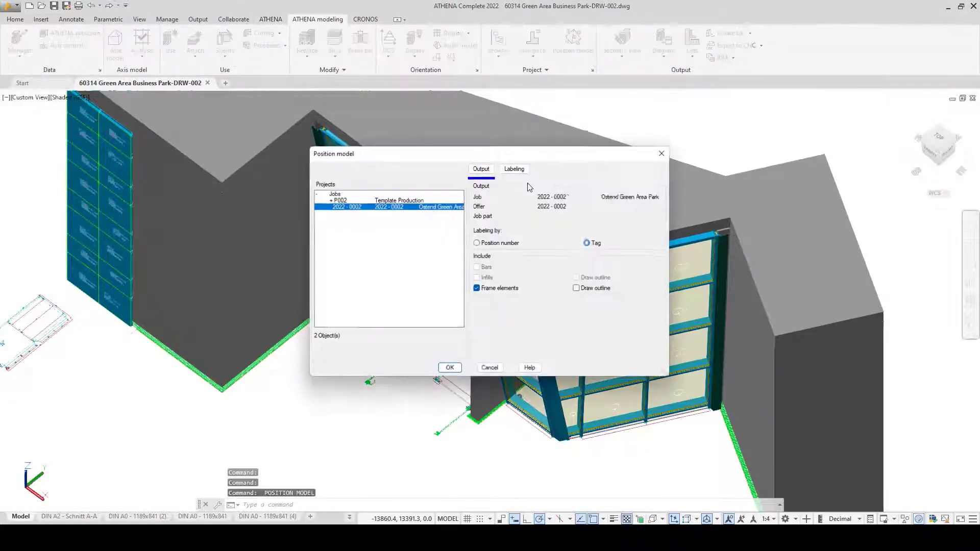
pyautogui.doubleClick(338, 201)
pyautogui.click(478, 267)
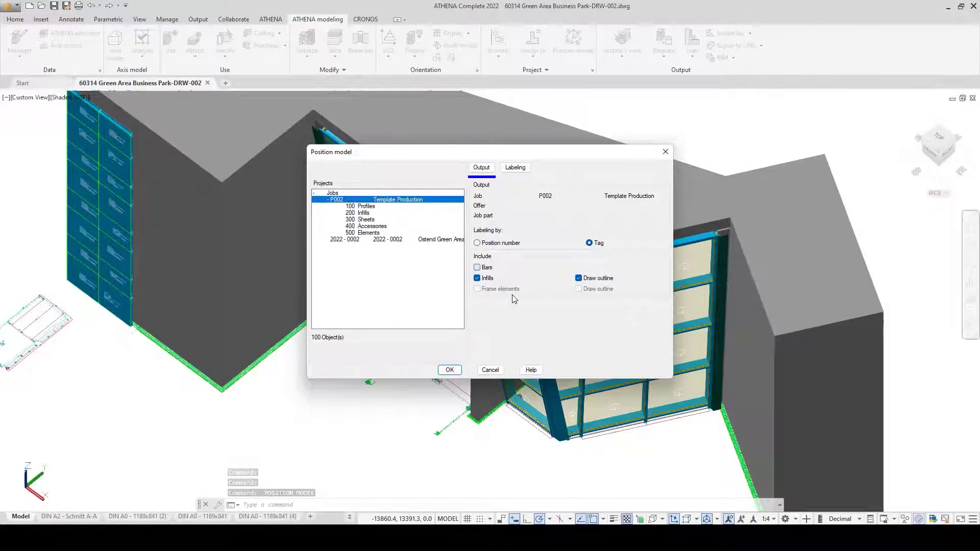
# Step: Set the tagging label of the position model to a plain diamond symbol frame
pyautogui.click(515, 168)
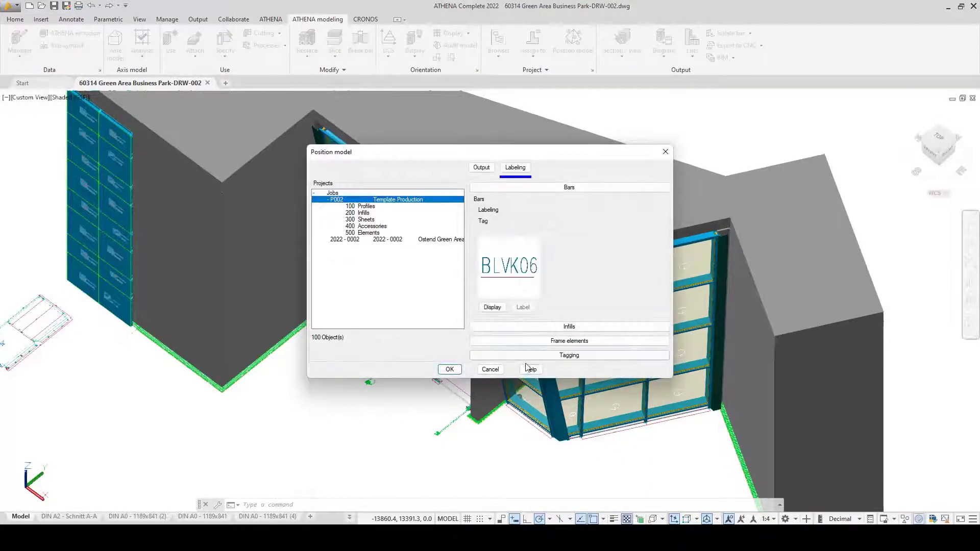
pyautogui.click(496, 345)
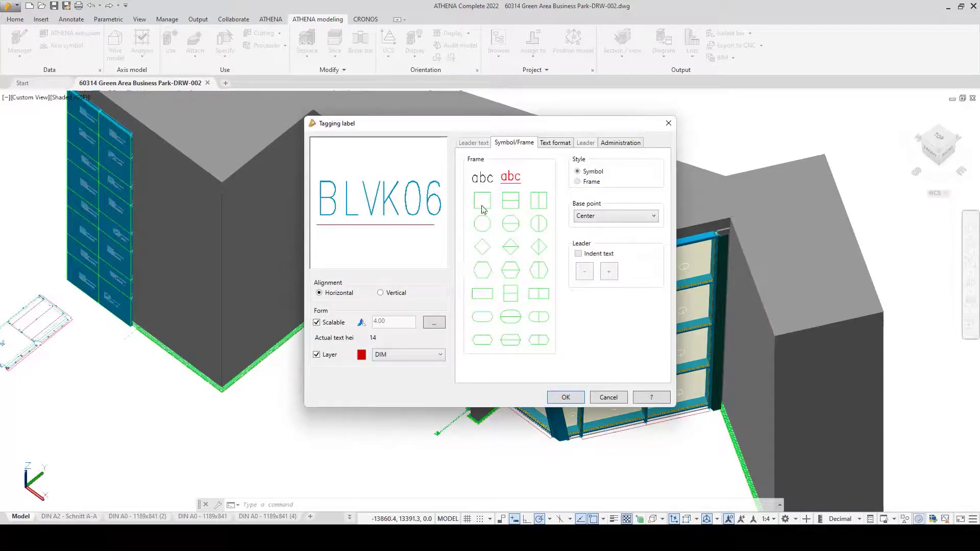
pyautogui.click(483, 248)
pyautogui.click(566, 397)
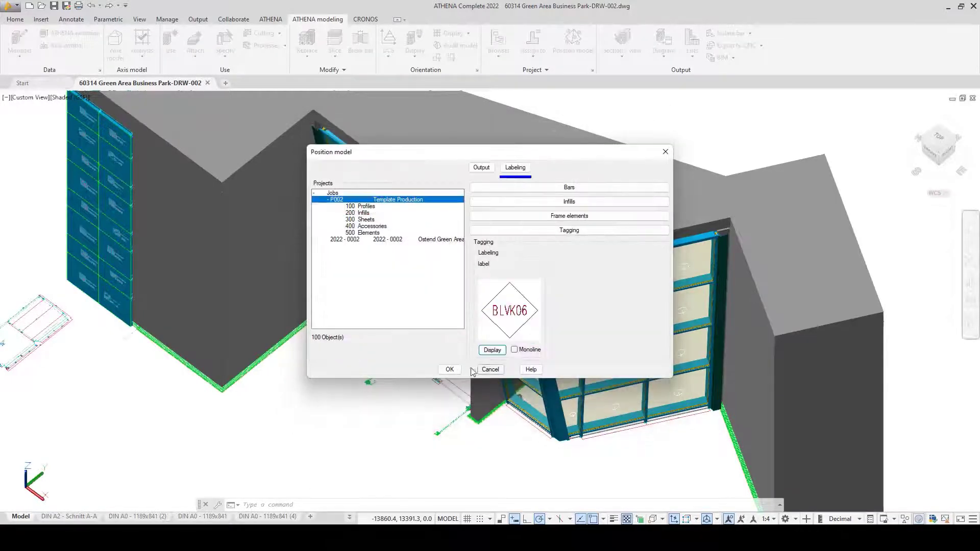
# Step: Generate the position model with the default base point 0,0,0 and insert it beside the building
pyautogui.click(453, 369)
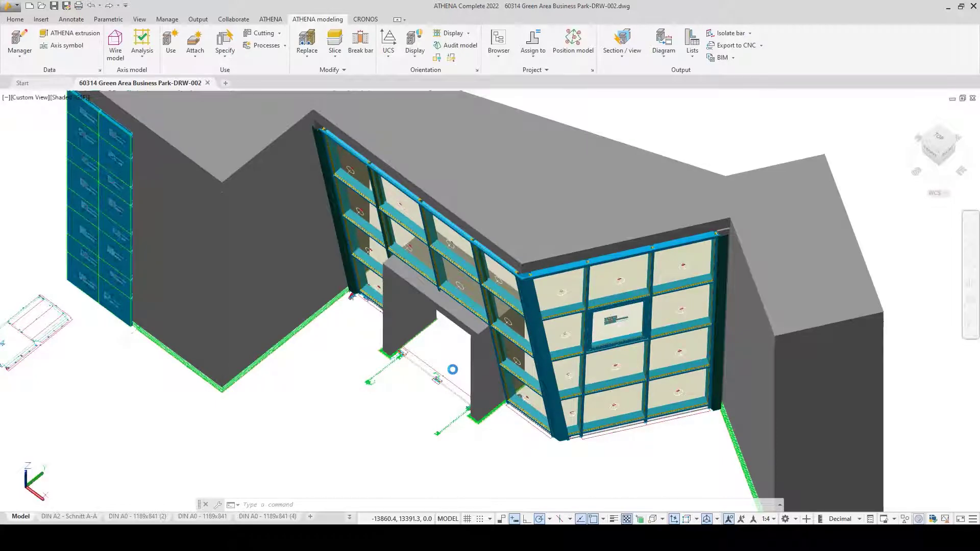
pyautogui.press('Return')
pyautogui.scroll(-2, 454, 370)
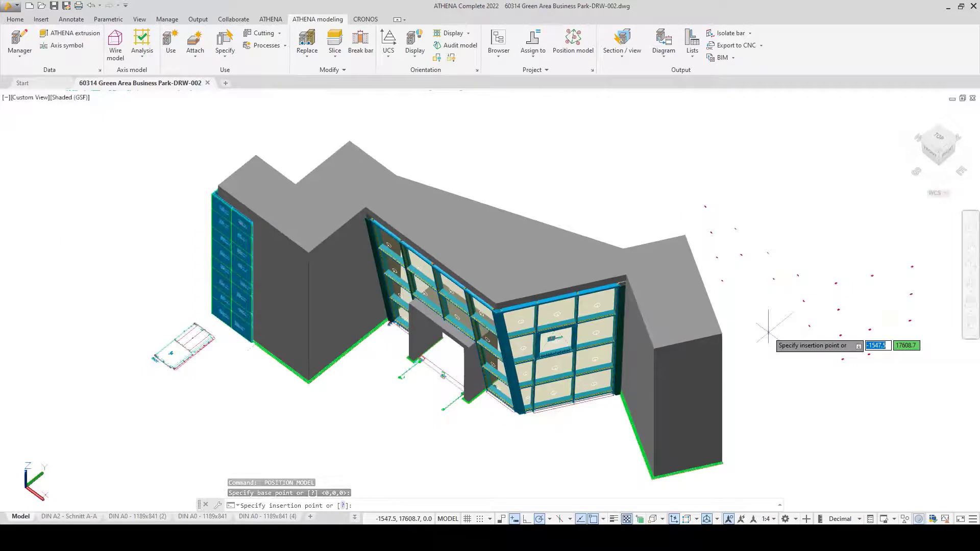
pyautogui.moveTo(768, 332); pyautogui.dragTo(534, 344, button='middle')
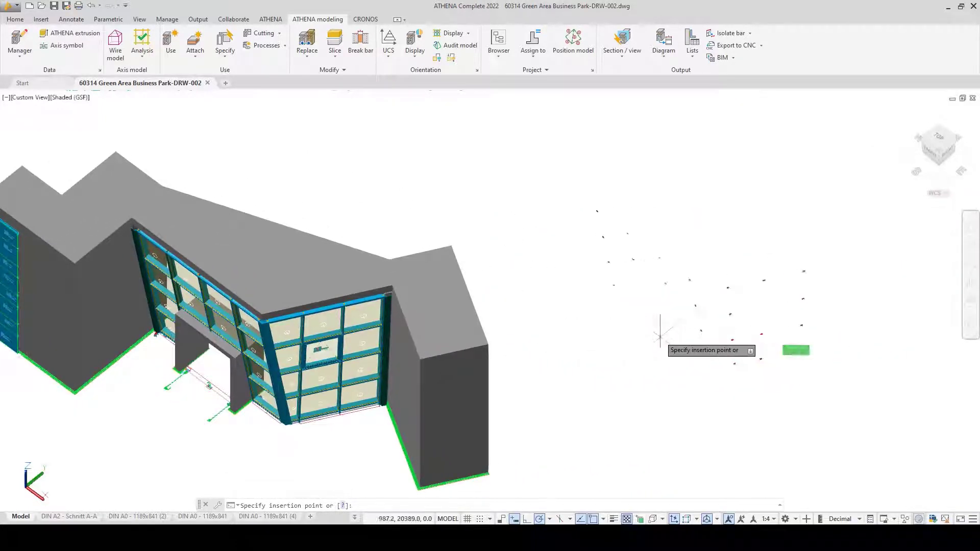
pyautogui.click(688, 336)
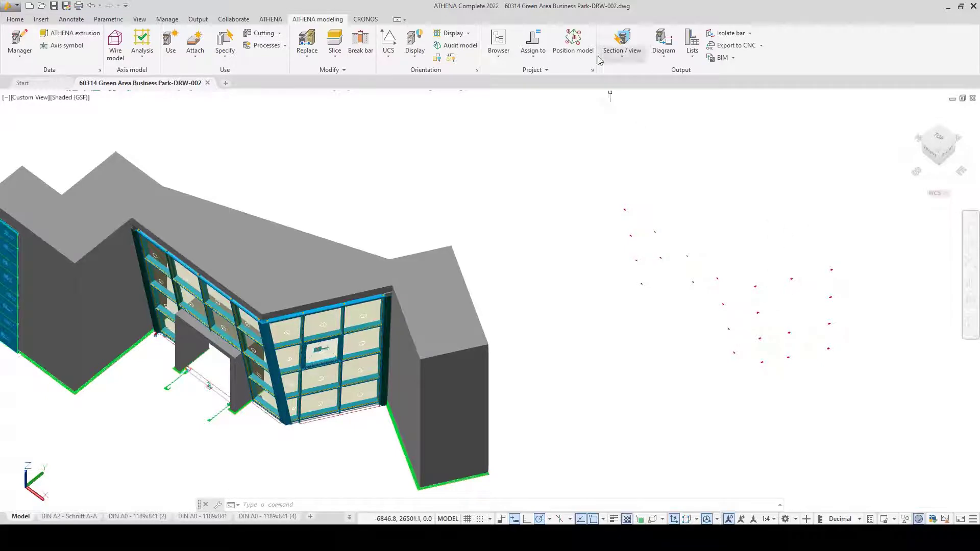
# Step: Start a position model for the P002 job's bars labeled by tag, with the tagging label as underlined text without a diamond frame
pyautogui.click(572, 44)
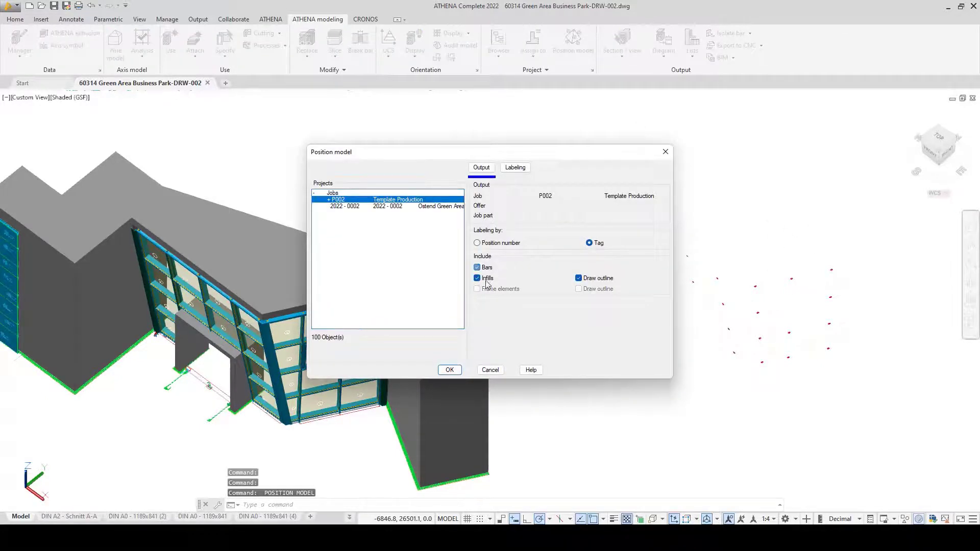
pyautogui.click(515, 168)
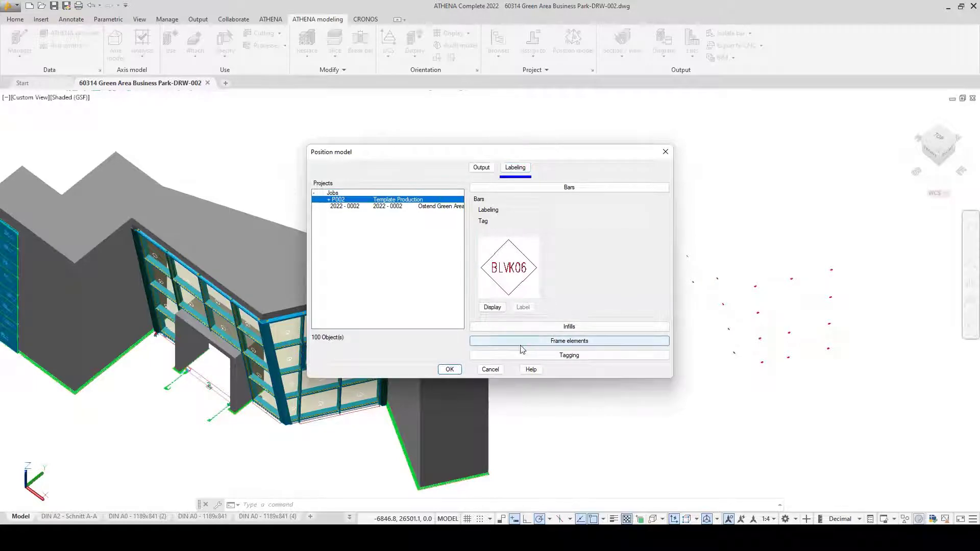
pyautogui.click(538, 355)
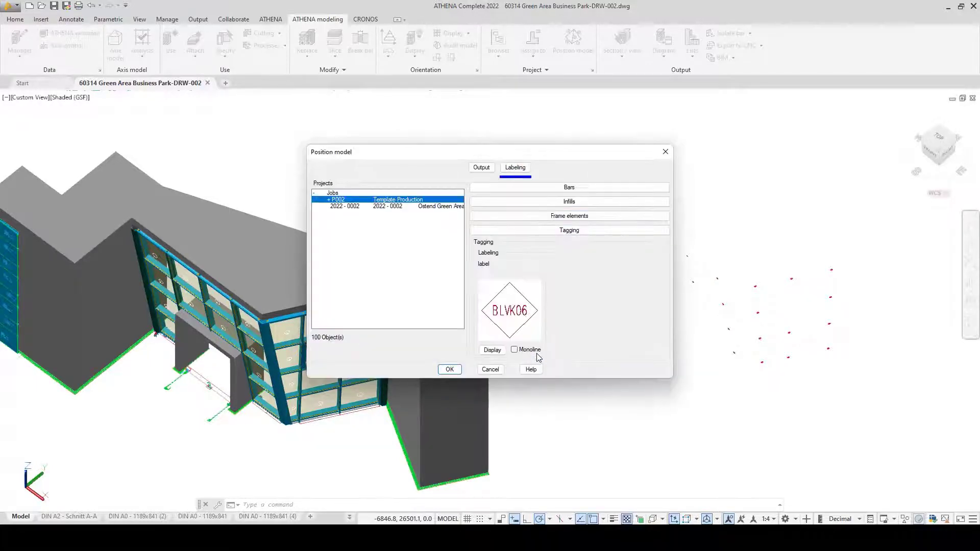
pyautogui.click(497, 351)
pyautogui.click(520, 178)
pyautogui.click(556, 399)
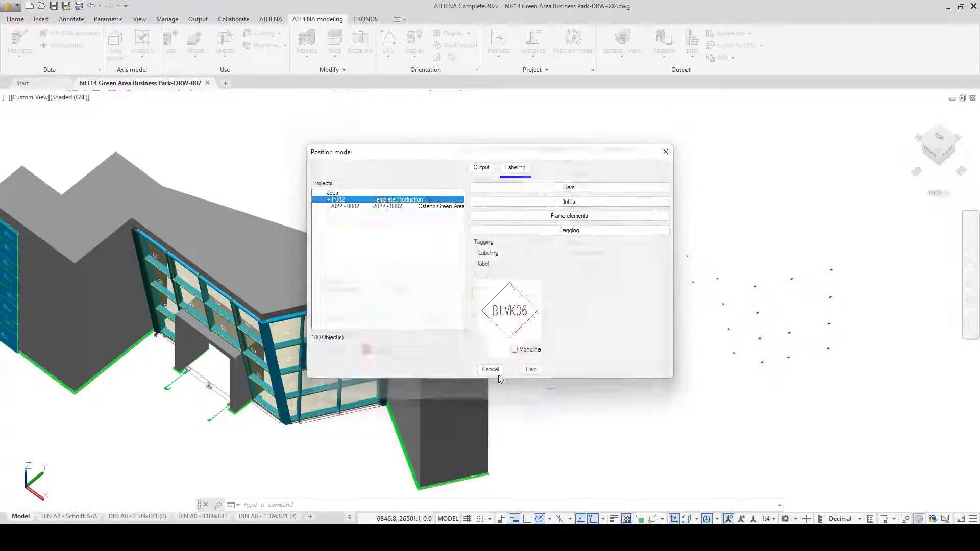
# Step: Generate the bar position model and insert it beside the existing infill position model
pyautogui.click(449, 367)
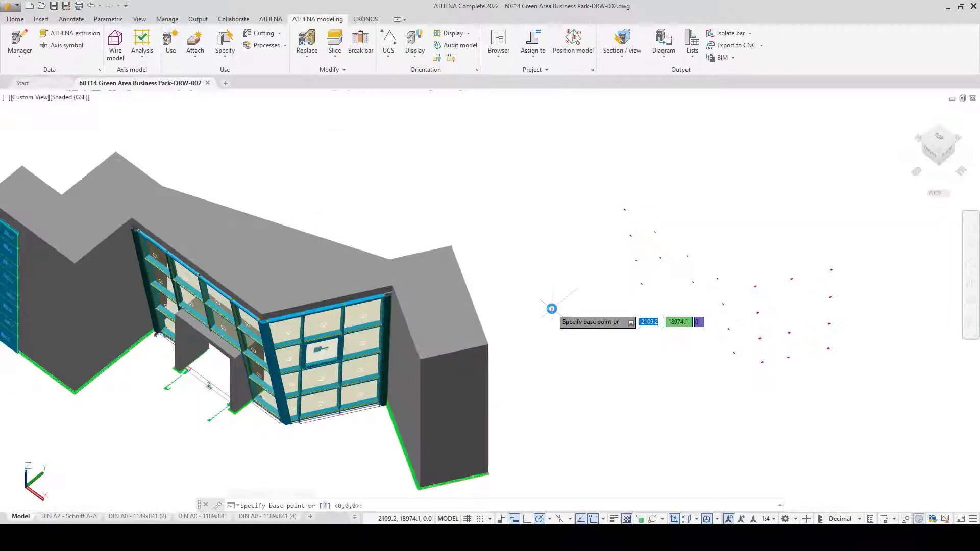
pyautogui.click(137, 409)
pyautogui.moveTo(551, 376); pyautogui.dragTo(277, 302, button='middle')
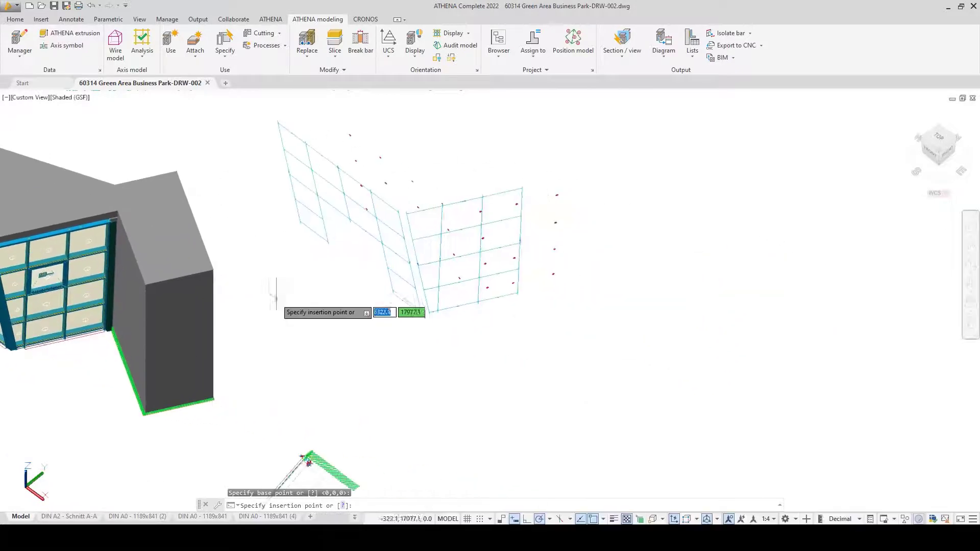
pyautogui.click(610, 325)
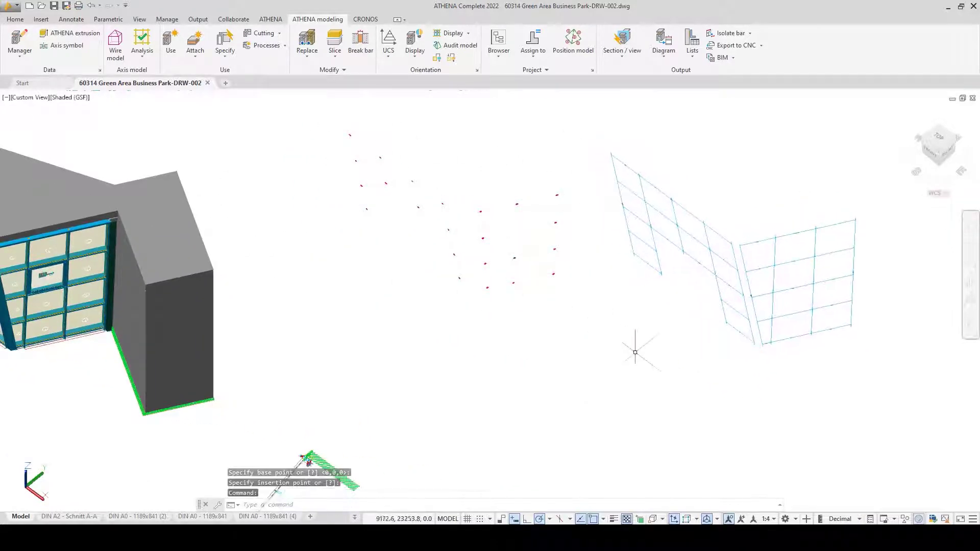
pyautogui.moveTo(633, 355); pyautogui.dragTo(590, 348, button='middle')
# Step: Examine the bar position model's tag labels and their size in the front view
pyautogui.click(928, 156)
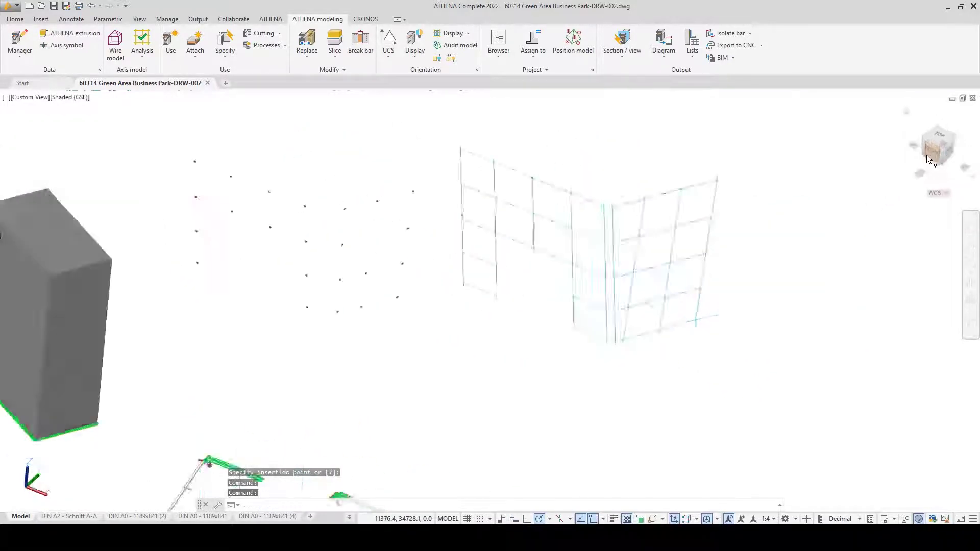
pyautogui.moveTo(641, 317); pyautogui.dragTo(651, 256, button='middle')
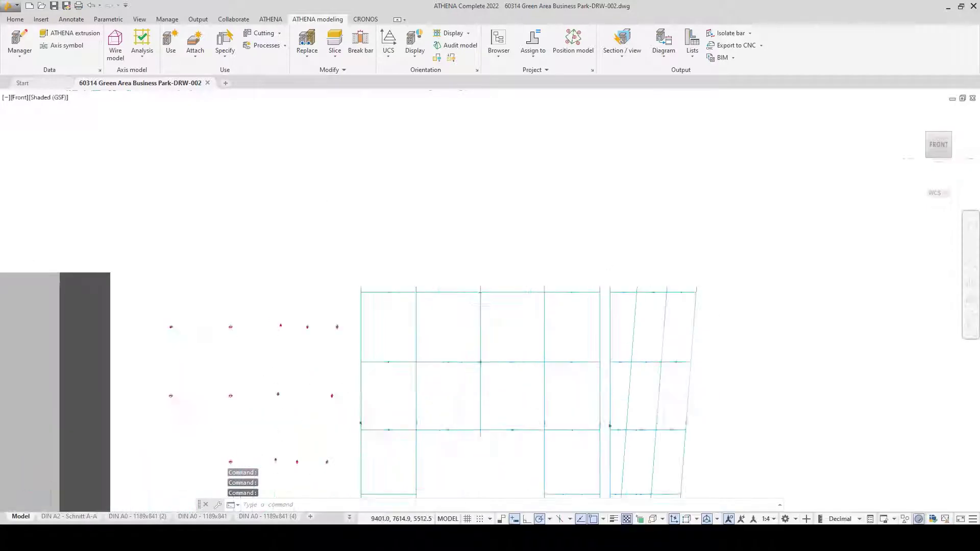
pyautogui.scroll(6, 378, 288)
pyautogui.press('Escape')
pyautogui.scroll(-2, 456, 215)
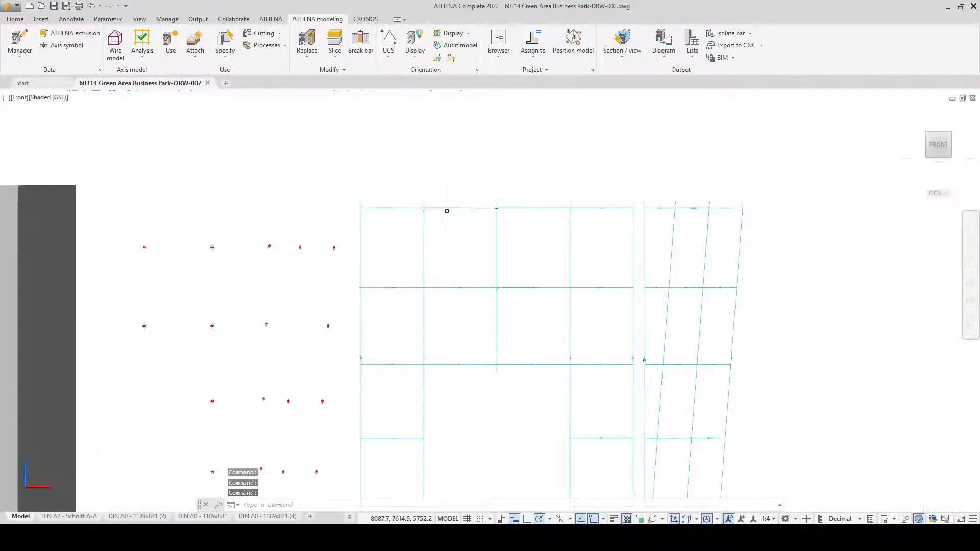
pyautogui.scroll(6, 449, 209)
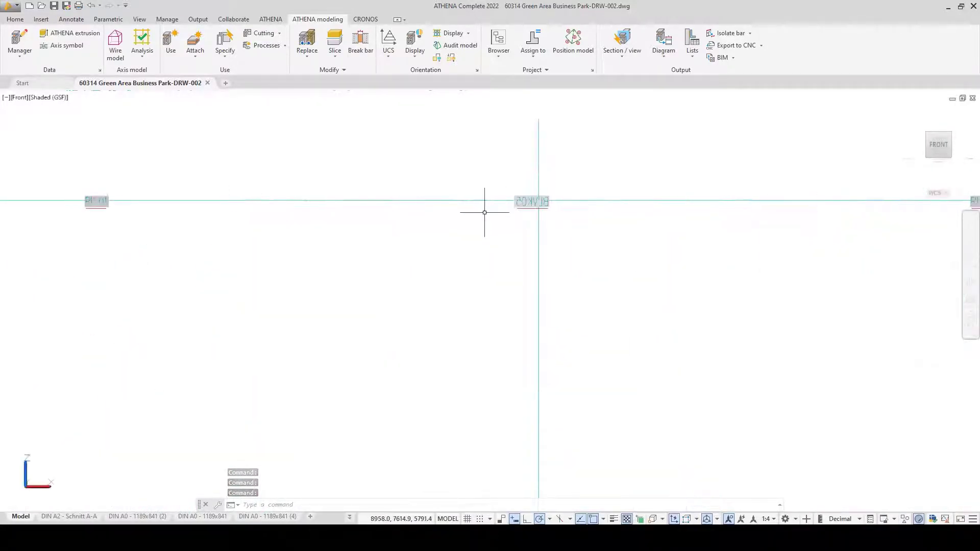
pyautogui.scroll(-9, 484, 213)
pyautogui.moveTo(556, 289); pyautogui.dragTo(488, 192, button='middle')
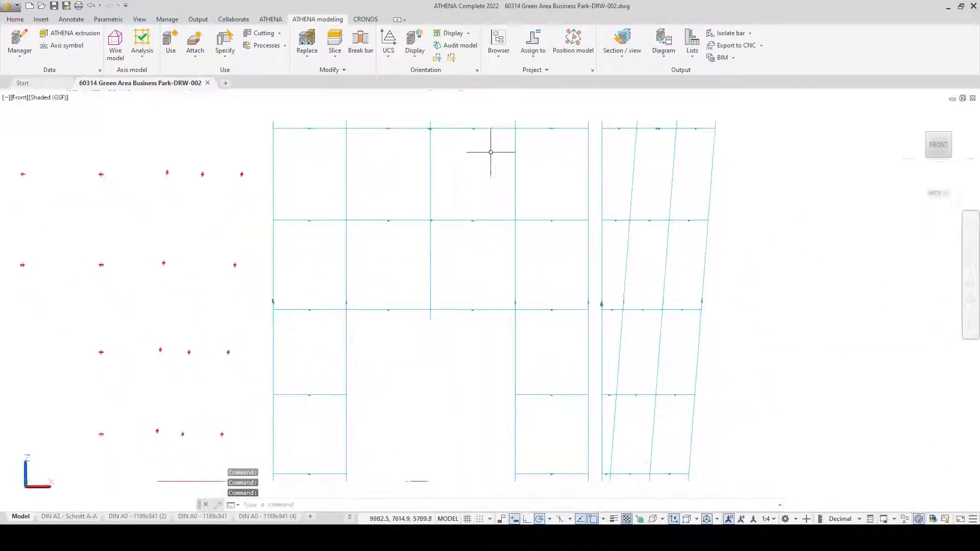
# Step: Add the 1:16 annotation scale to the labels of both position models
pyautogui.click(271, 18)
pyautogui.click(775, 517)
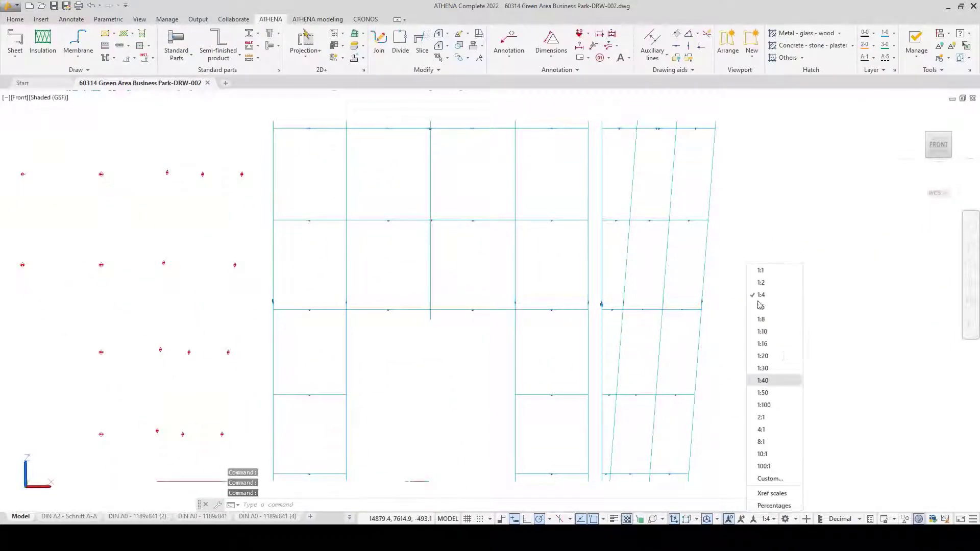
pyautogui.click(479, 59)
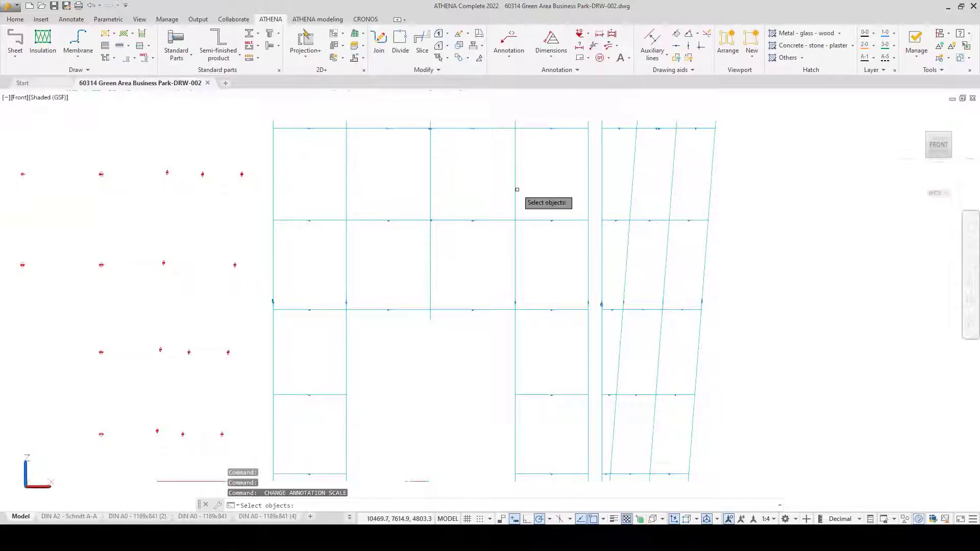
pyautogui.click(387, 109)
pyautogui.click(187, 147)
pyautogui.press('Return')
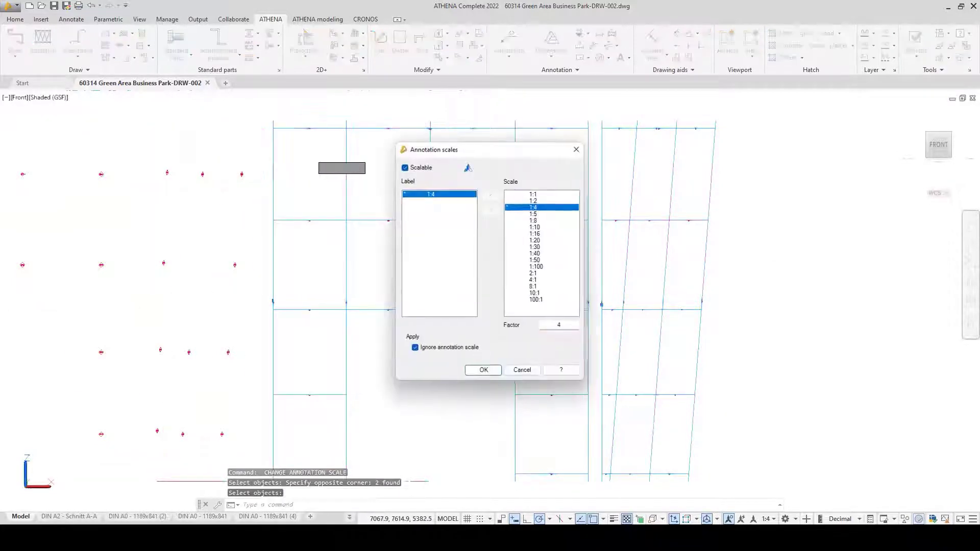
pyautogui.click(533, 233)
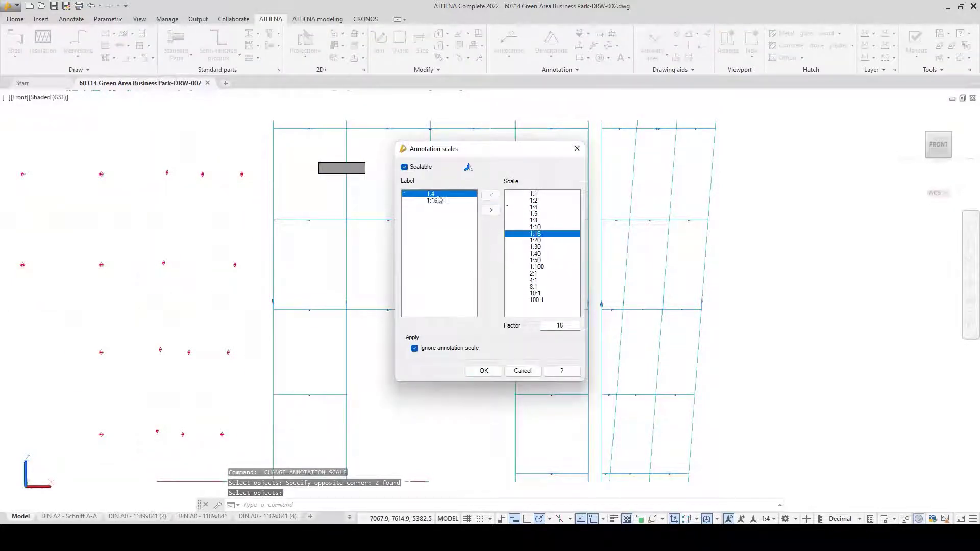
pyautogui.click(476, 372)
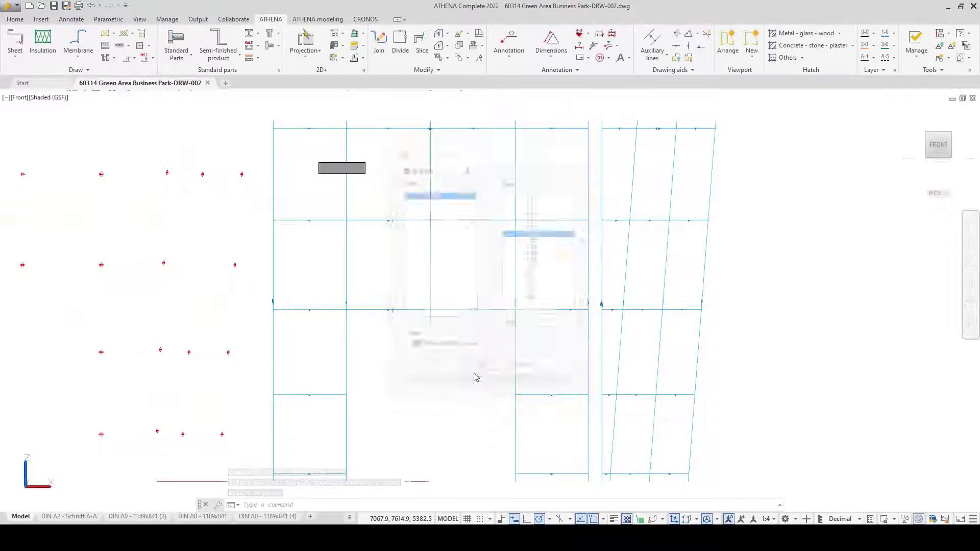
# Step: Move both position models together farther away from the building and the unfoldings
pyautogui.moveTo(258, 251); pyautogui.dragTo(453, 197, button='middle')
pyautogui.scroll(-2, 334, 207)
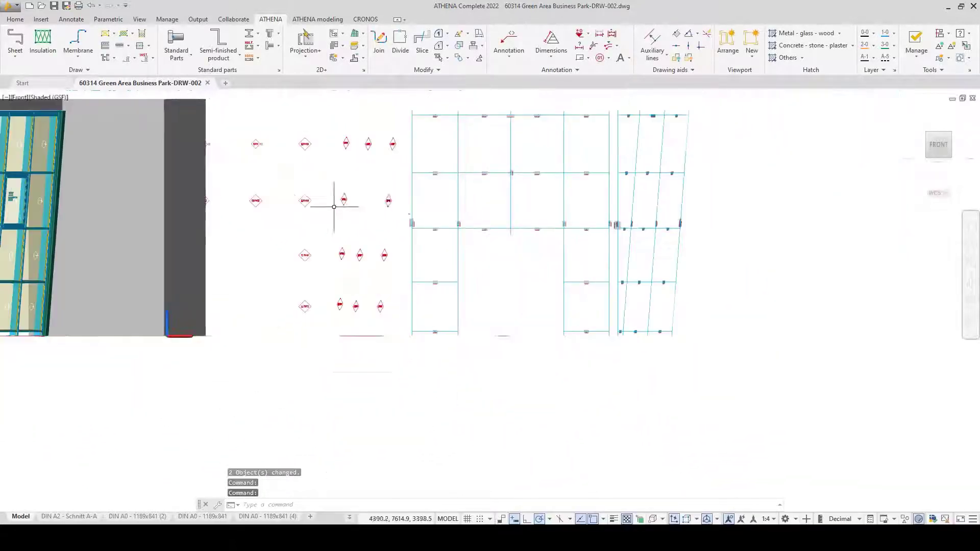
pyautogui.keyDown('shift'); pyautogui.moveTo(449, 247); pyautogui.dragTo(414, 288, button='middle'); pyautogui.keyUp('shift')
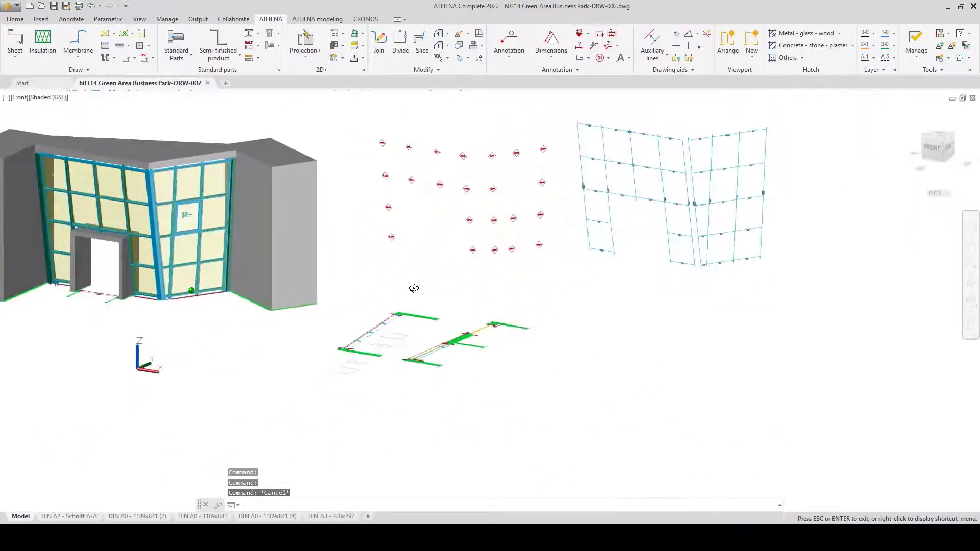
pyautogui.click(624, 291)
pyautogui.click(499, 251)
pyautogui.rightClick(592, 307)
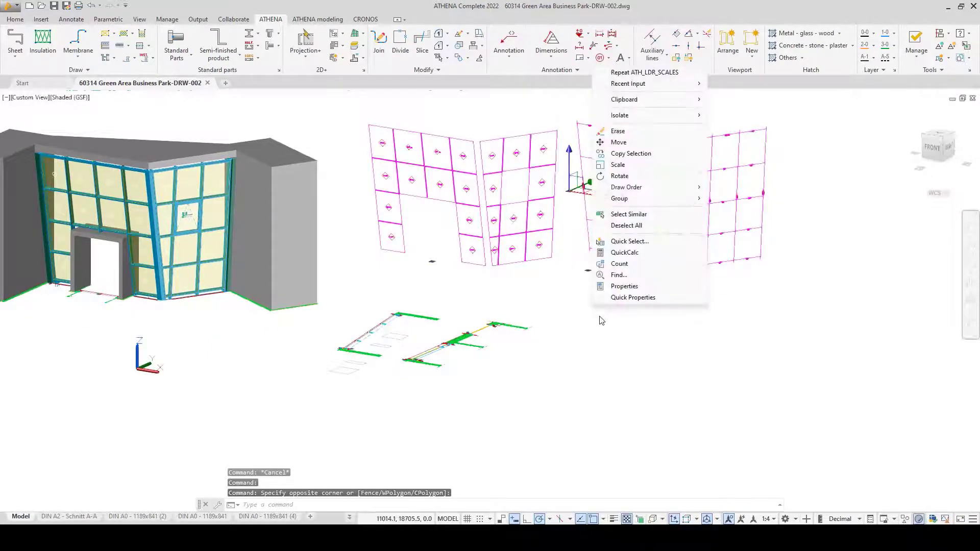
pyautogui.click(619, 141)
pyautogui.click(592, 307)
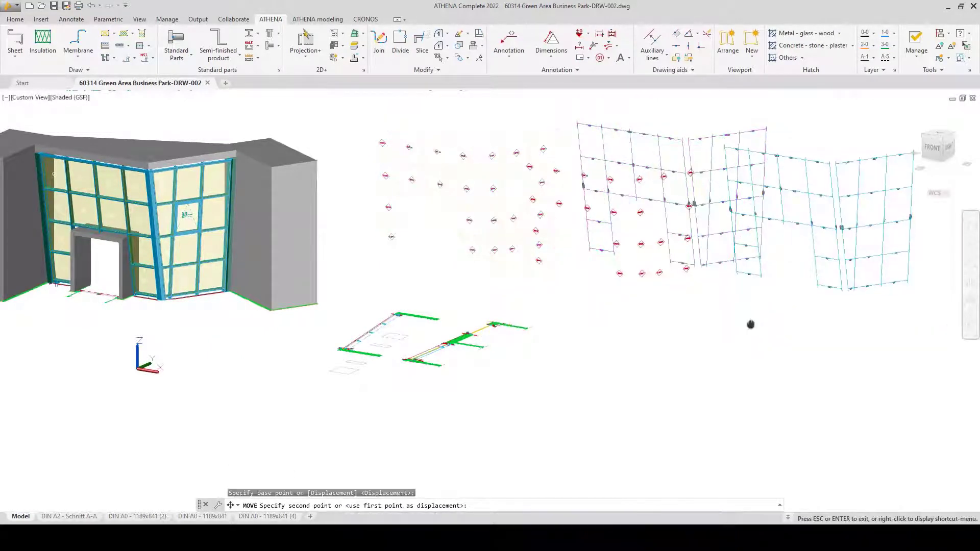
pyautogui.keyDown('shift'); pyautogui.moveTo(751, 325); pyautogui.dragTo(565, 273, button='middle'); pyautogui.keyUp('shift')
pyautogui.click(637, 301)
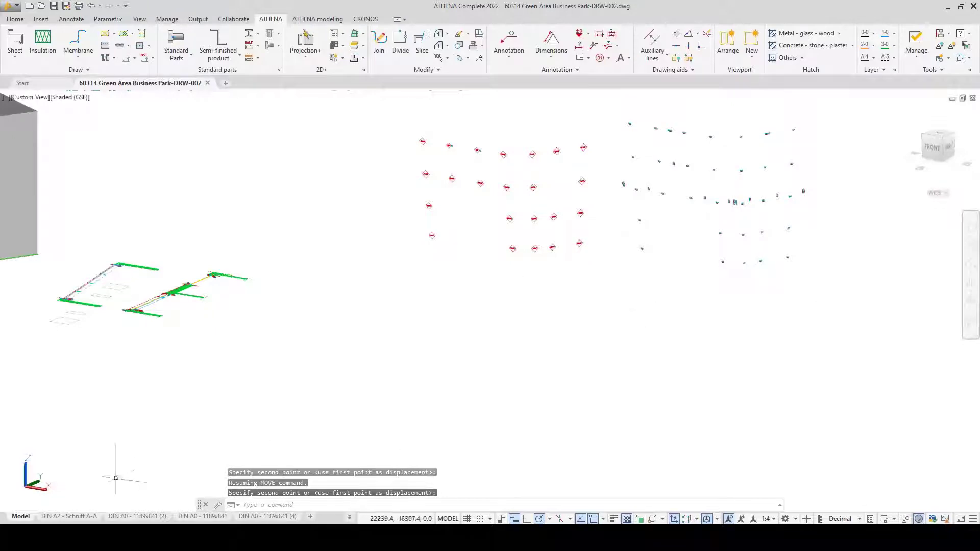
pyautogui.rightClick(28, 485)
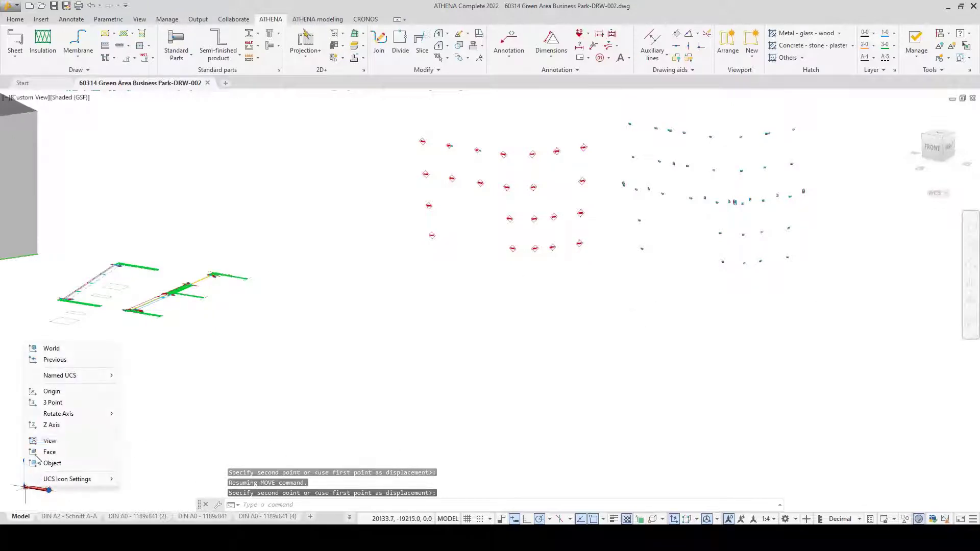
pyautogui.click(49, 416)
pyautogui.scroll(4, 619, 279)
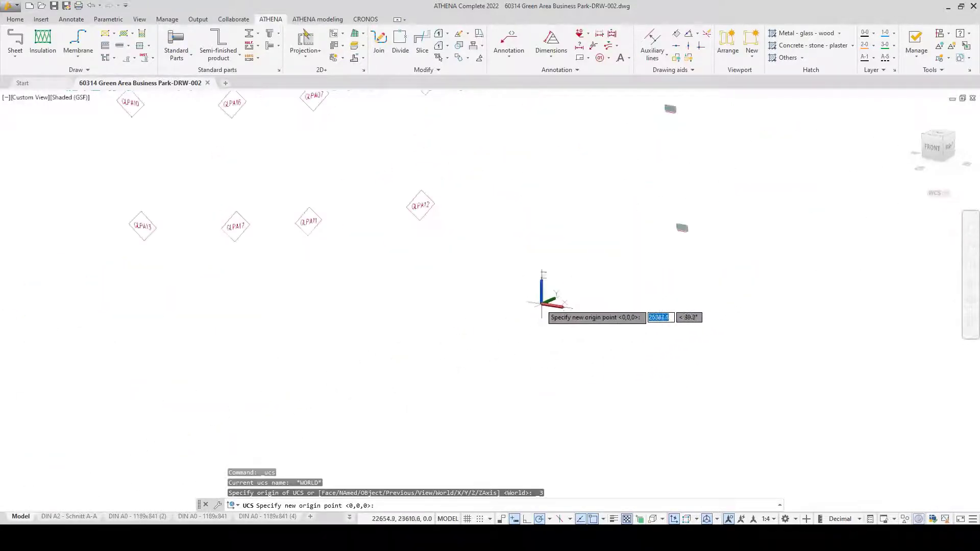
pyautogui.scroll(-3, 540, 291)
pyautogui.scroll(3, 486, 273)
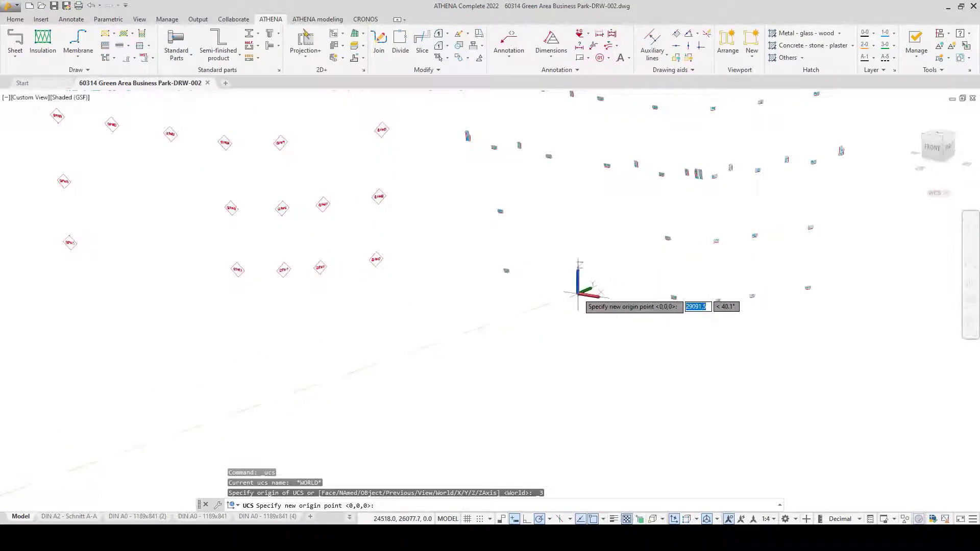
pyautogui.press('Escape')
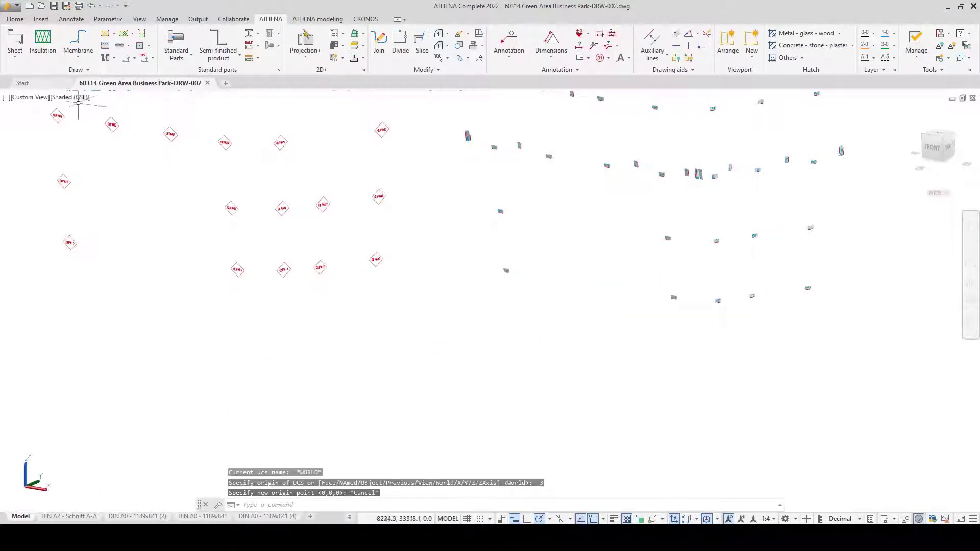
# Step: Set the visual style to 2D Wireframe so the position models' lines can be picked
pyautogui.click(79, 98)
pyautogui.click(97, 123)
pyautogui.click(394, 245)
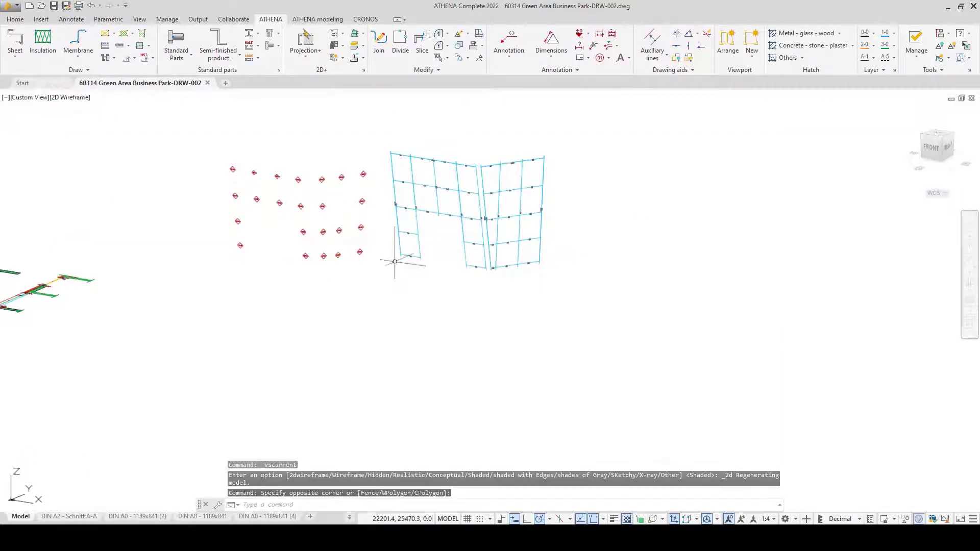
pyautogui.scroll(2, 395, 262)
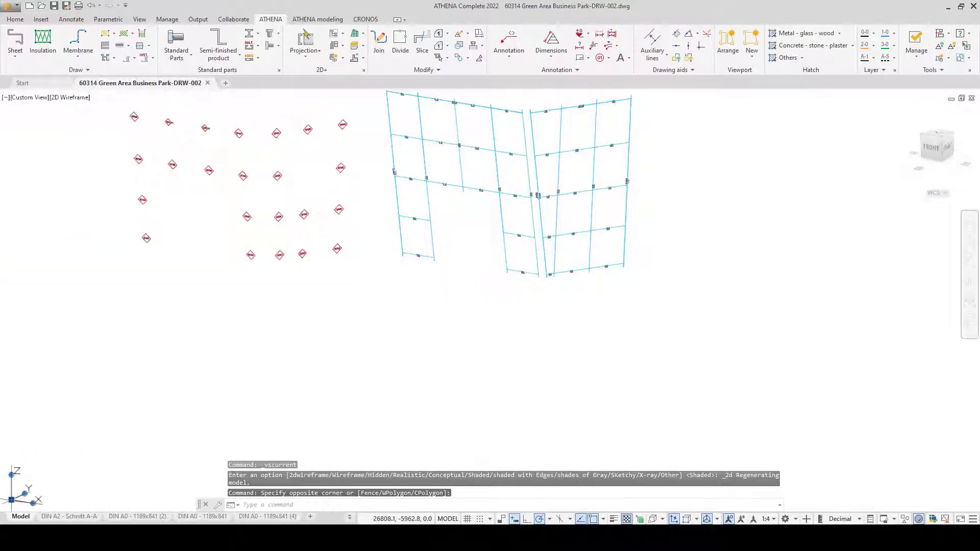
# Step: Define a 3-point UCS with its origin at bar RI04's corner end and the X axis through bar RI09's corner end
pyautogui.rightClick(13, 499)
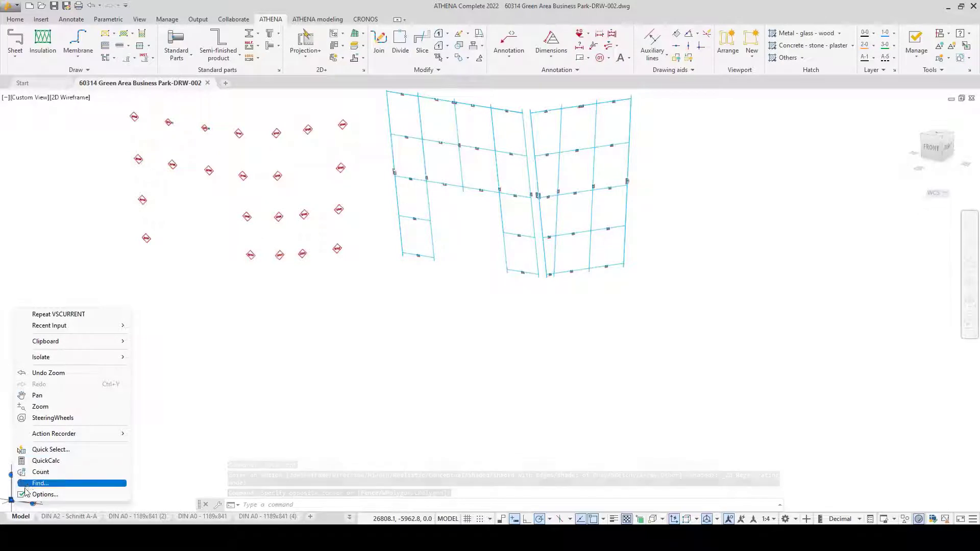
pyautogui.rightClick(10, 500)
pyautogui.click(55, 416)
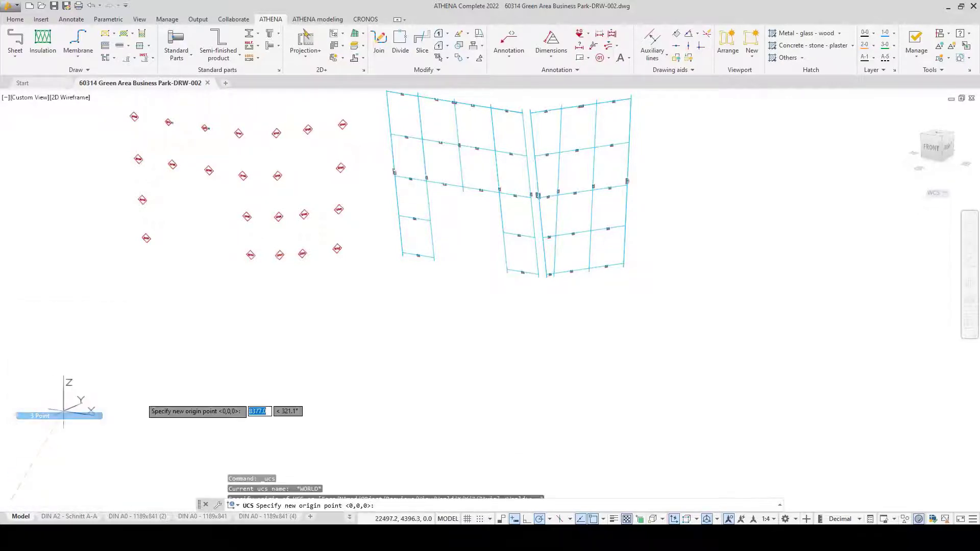
pyautogui.scroll(10, 504, 275)
pyautogui.moveTo(670, 267); pyautogui.dragTo(316, 287, button='middle')
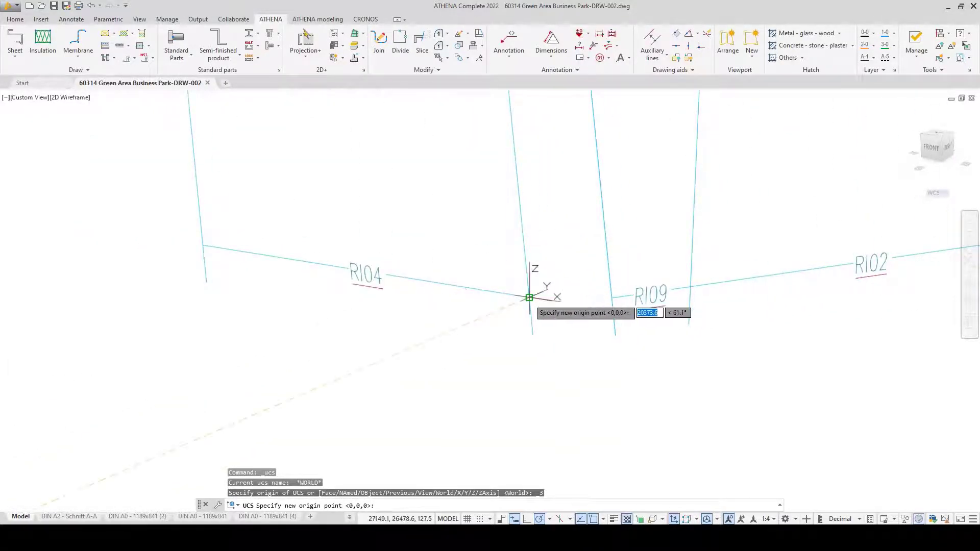
pyautogui.click(529, 297)
pyautogui.click(612, 298)
pyautogui.press('Return')
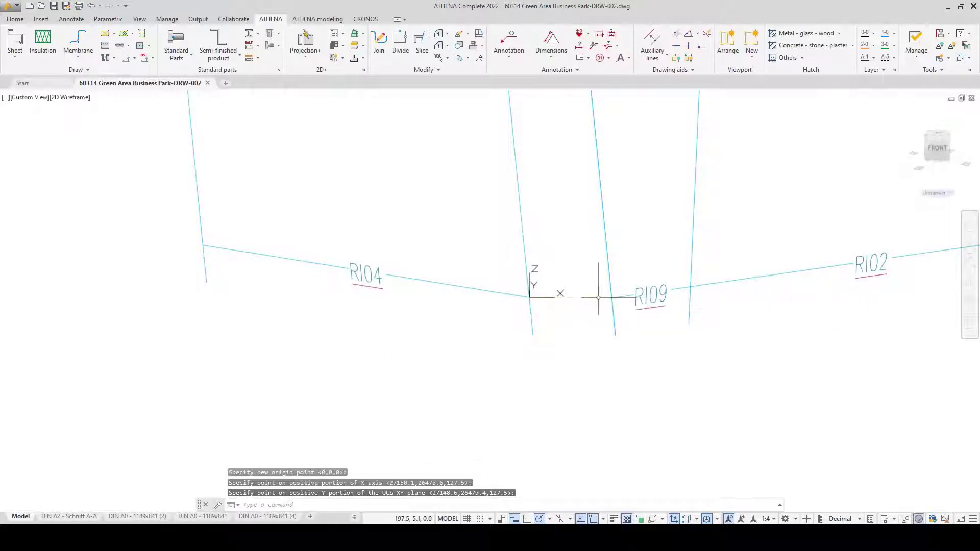
# Step: View both position models from the front of the new UCS
pyautogui.scroll(-2, 566, 279)
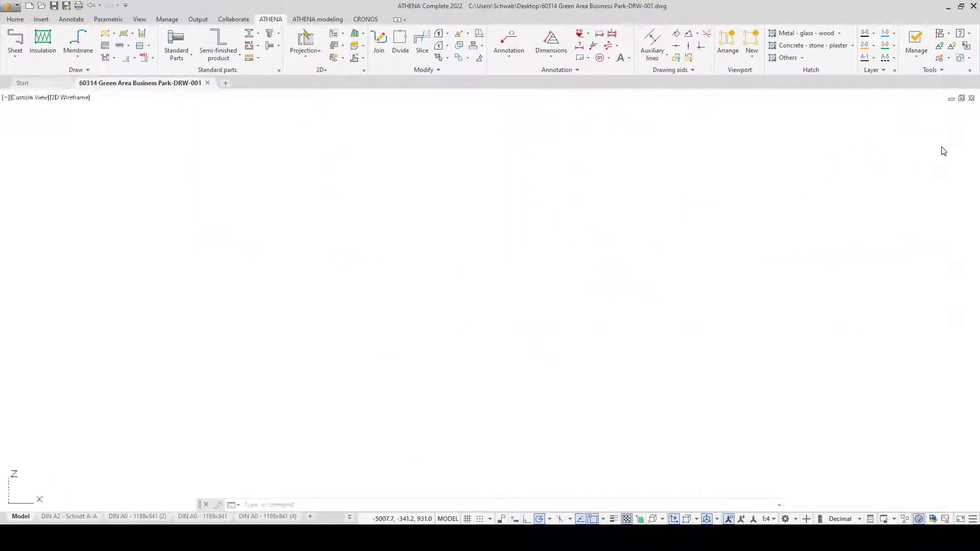
pyautogui.scroll(-6, 533, 223)
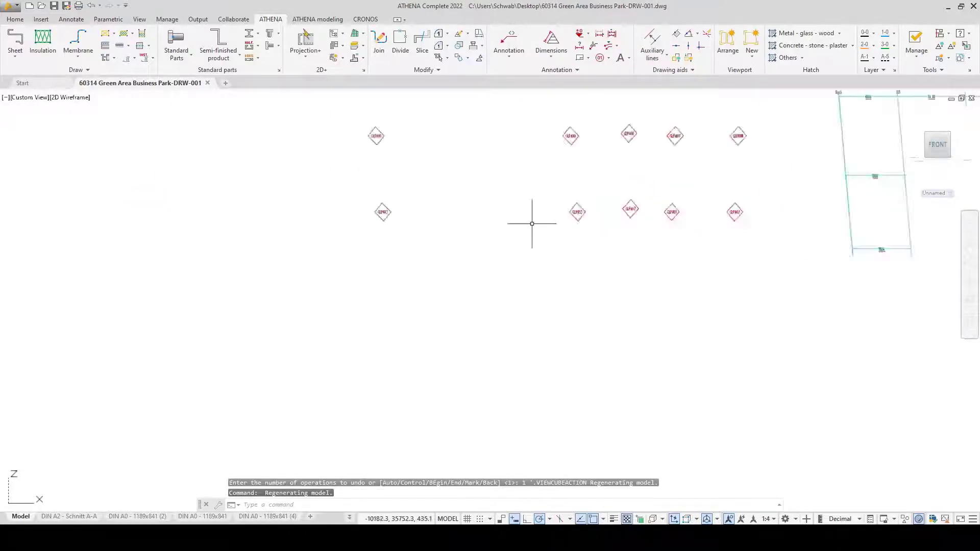
pyautogui.moveTo(667, 181)
pyautogui.mouseDown(button='middle')
pyautogui.moveTo(508, 220)
pyautogui.moveTo(572, 265)
pyautogui.moveTo(563, 268)
pyautogui.mouseUp(button='middle')
pyautogui.scroll(2, 527, 212)
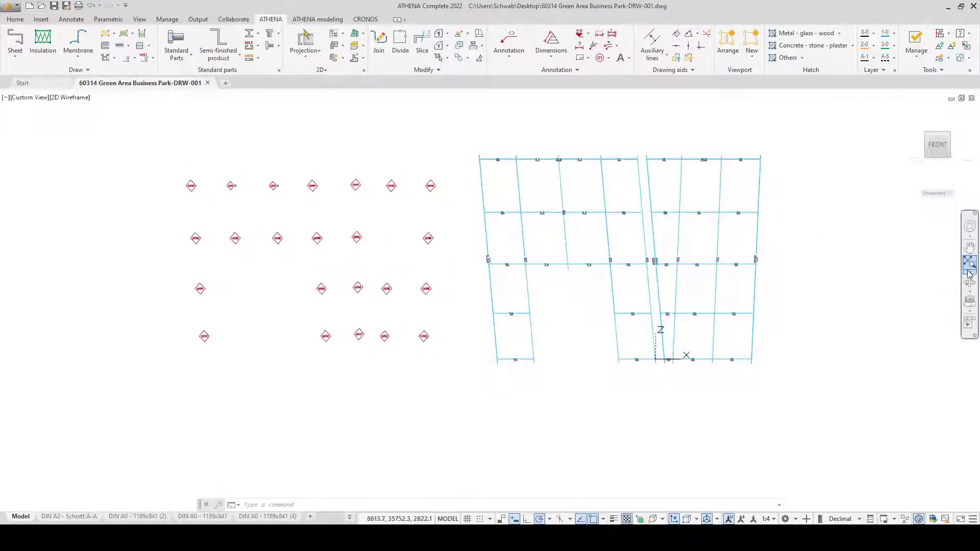
# Step: Rename the unnamed block of the infill position model as "Positions infills"
pyautogui.click(970, 282)
pyautogui.click(914, 292)
pyautogui.click(127, 118)
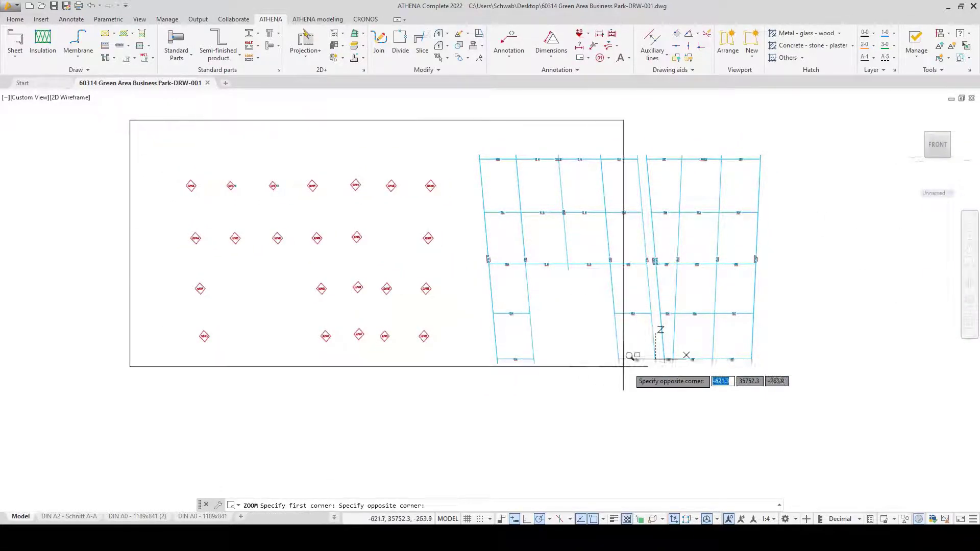
pyautogui.click(803, 398)
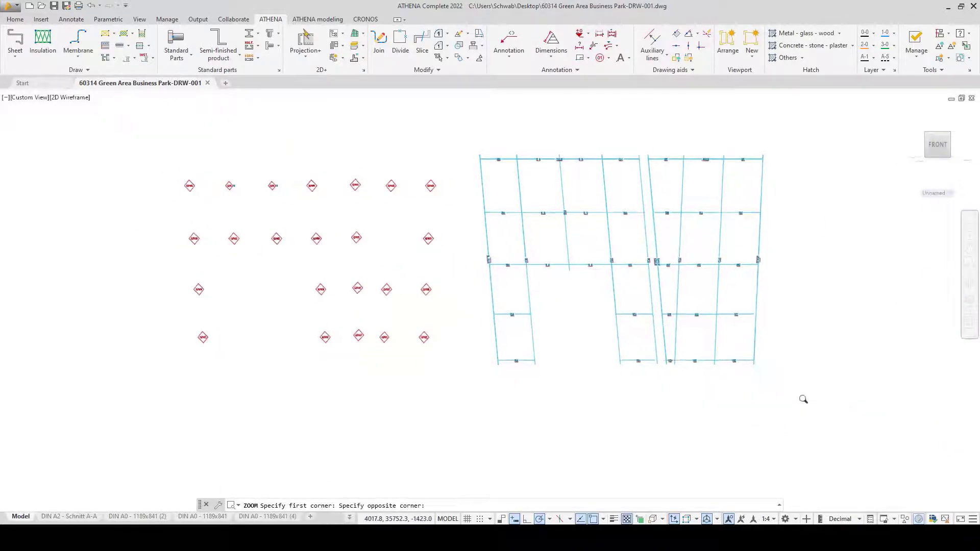
pyautogui.click(949, 60)
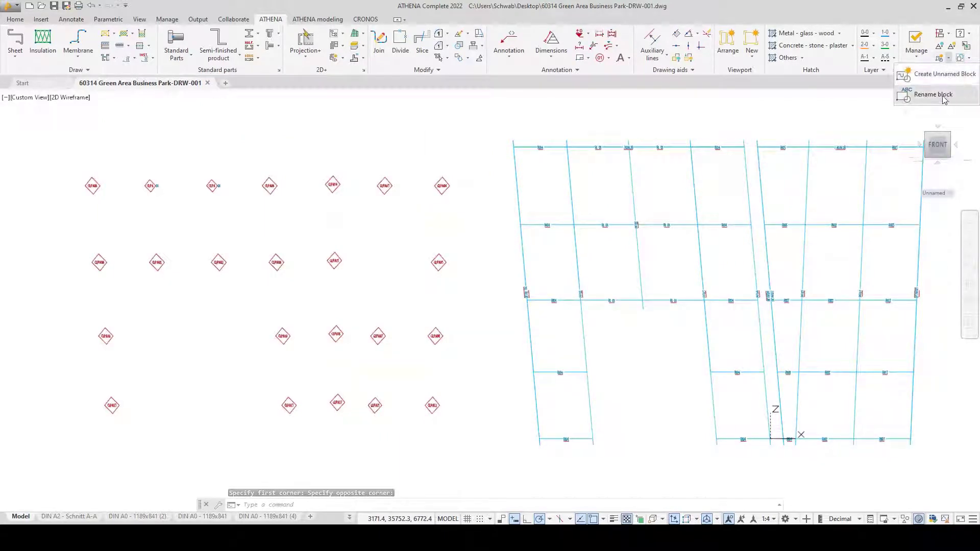
pyautogui.click(945, 77)
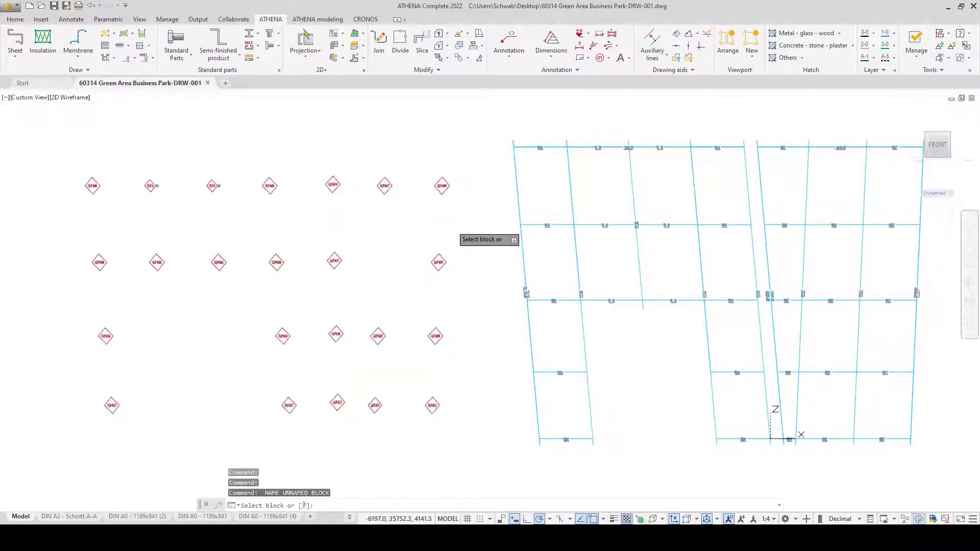
pyautogui.click(458, 235)
pyautogui.click(488, 312)
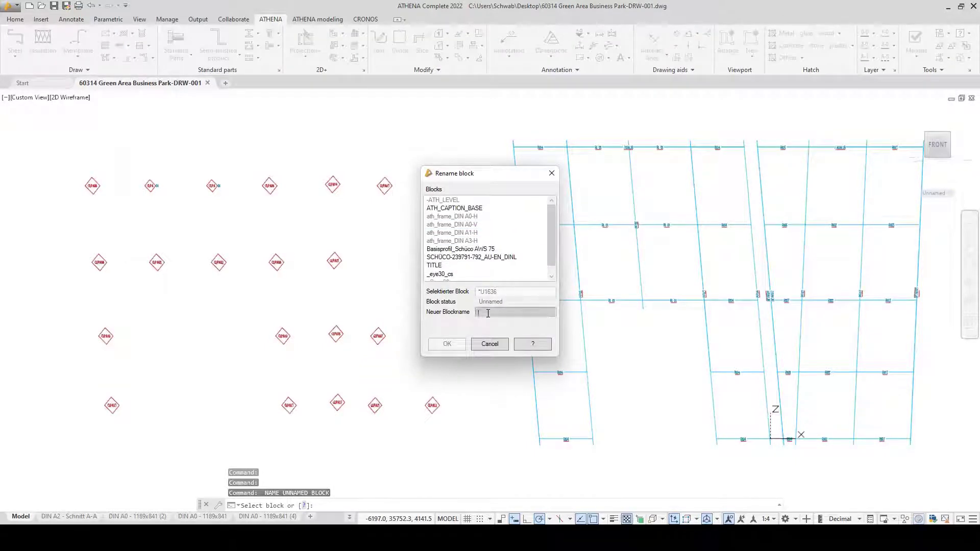
pyautogui.write('Positions infills')
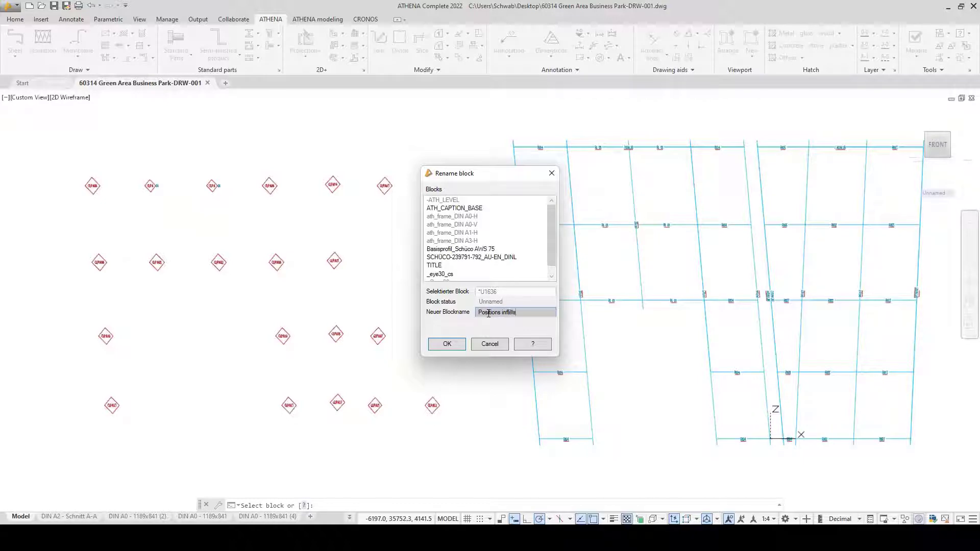
pyautogui.click(444, 345)
# Step: Open the Positions infills block for in-place editing with all nested objects selected automatically
pyautogui.click(475, 279)
pyautogui.click(448, 284)
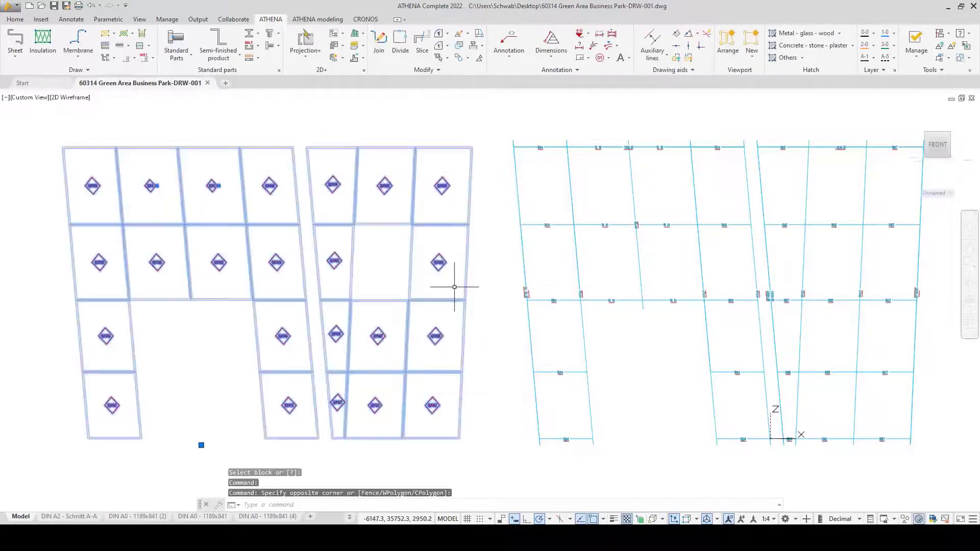
pyautogui.rightClick(456, 268)
pyautogui.click(465, 278)
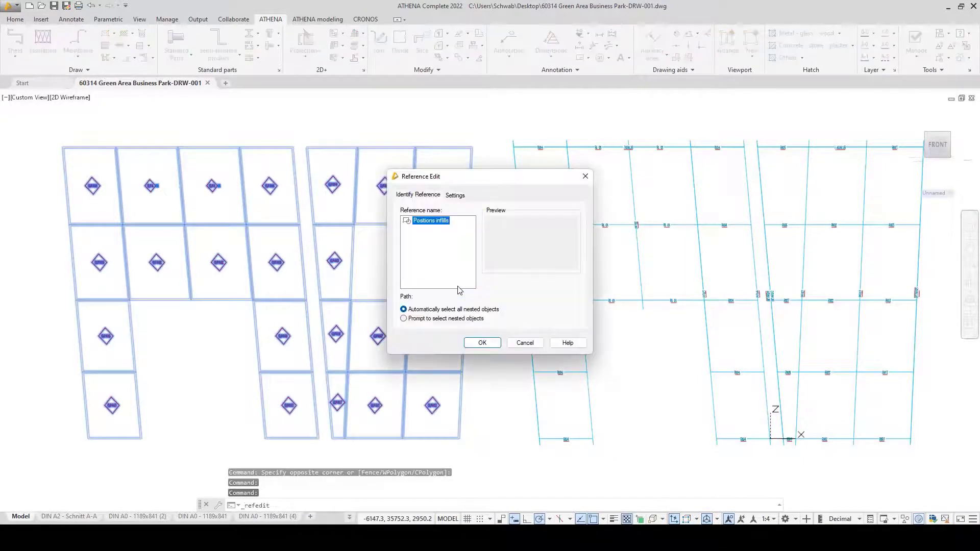
pyautogui.click(480, 343)
# Step: Set the color of all similar infill outline polylines in the block to ByBlock
pyautogui.click(466, 309)
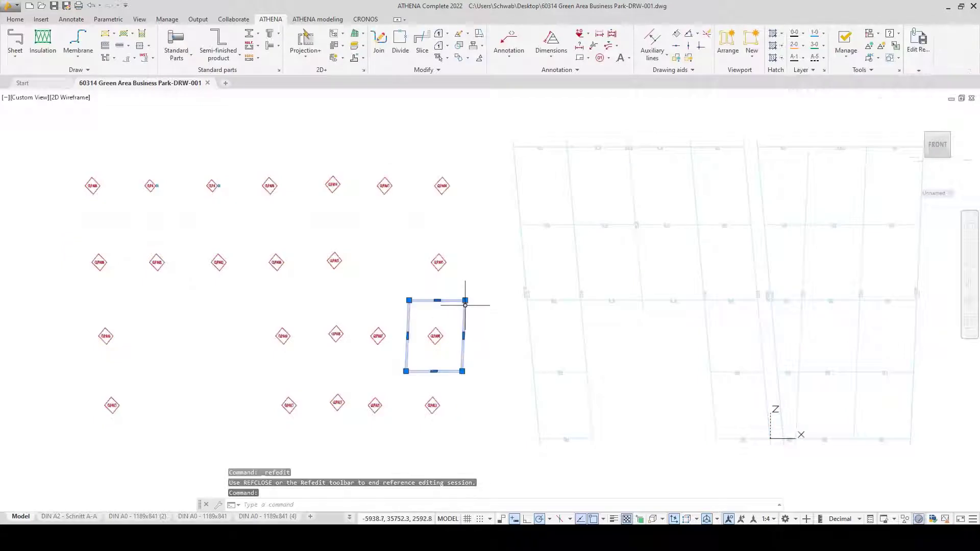
pyautogui.rightClick(466, 304)
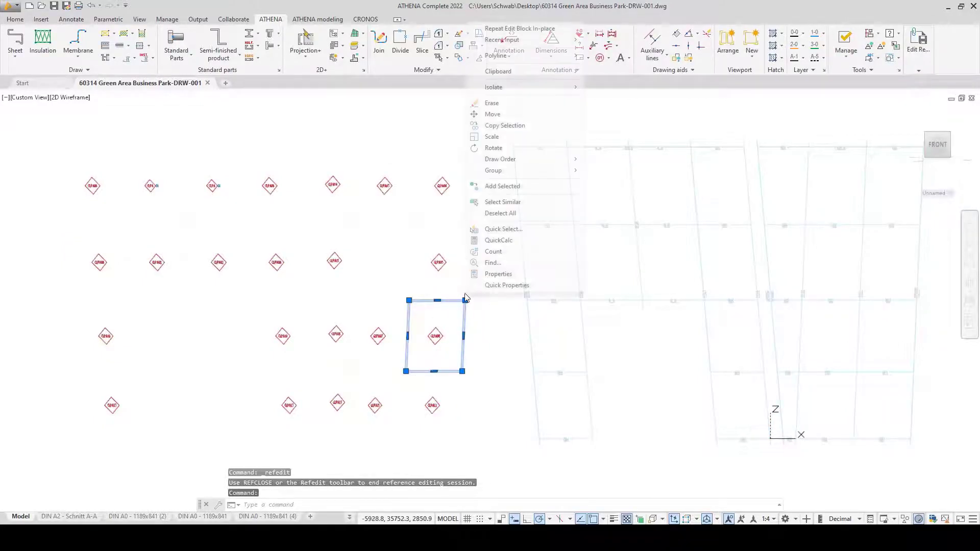
pyautogui.click(493, 202)
pyautogui.rightClick(499, 246)
pyautogui.click(511, 462)
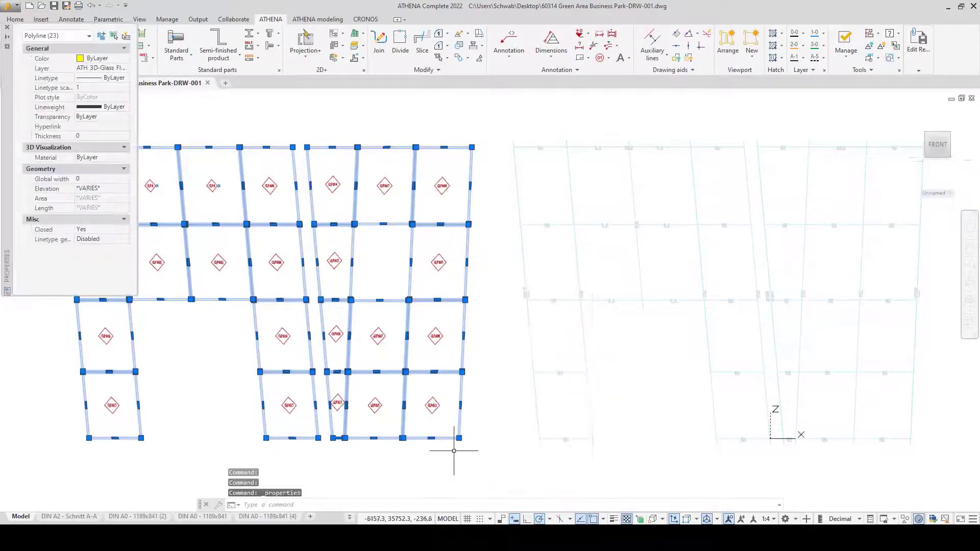
pyautogui.click(101, 61)
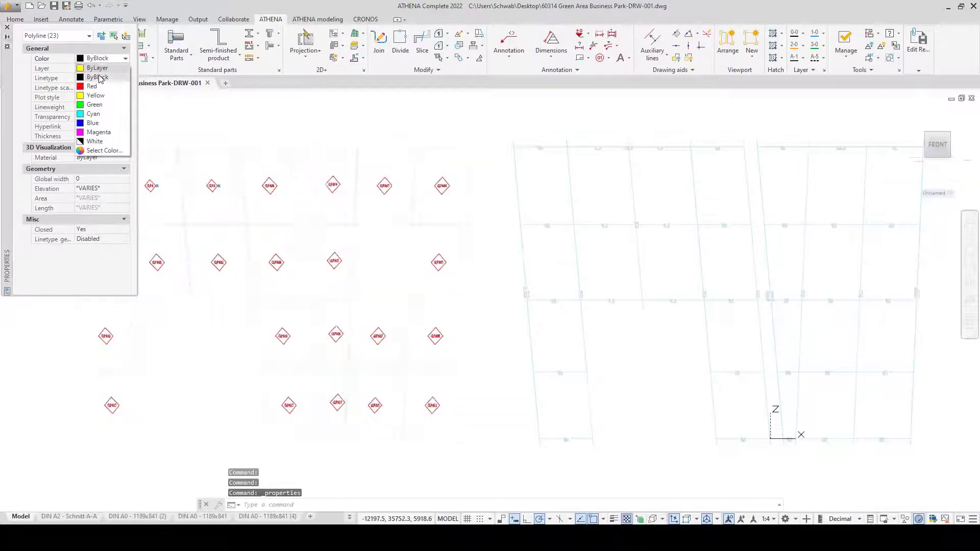
pyautogui.click(97, 68)
pyautogui.click(195, 130)
pyautogui.press('Escape')
pyautogui.press('Escape')
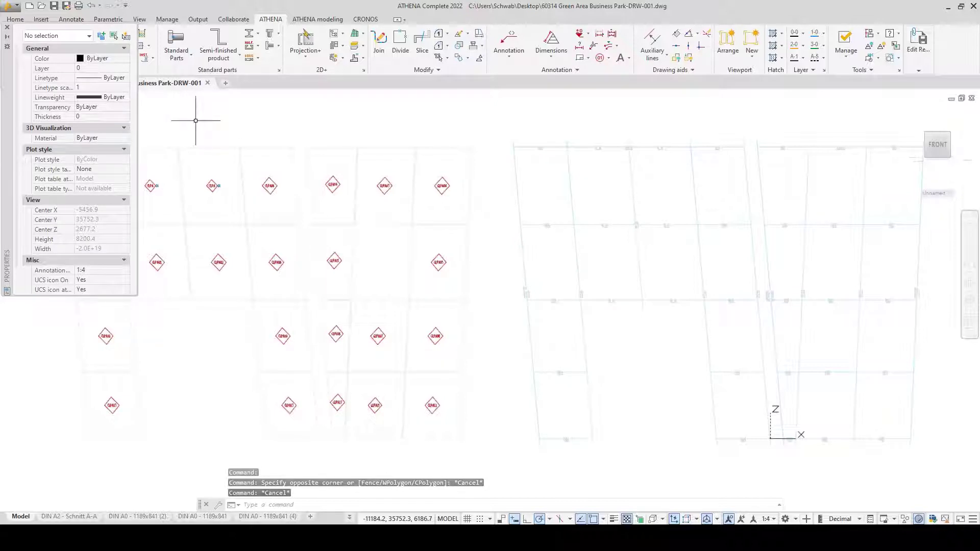
pyautogui.click(8, 29)
# Step: Save the reference edits back to the Positions infills block
pyautogui.moveTo(919, 65)
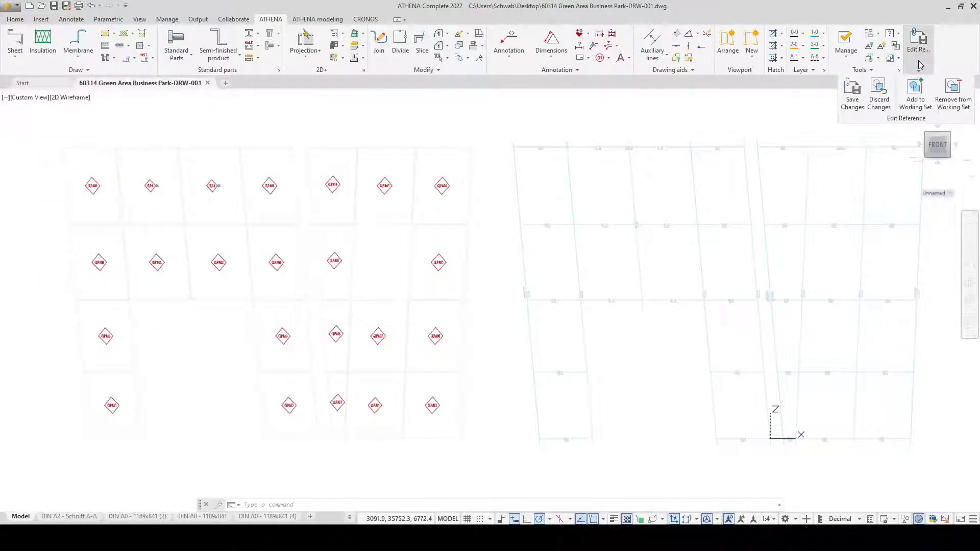
pyautogui.click(870, 102)
pyautogui.click(492, 292)
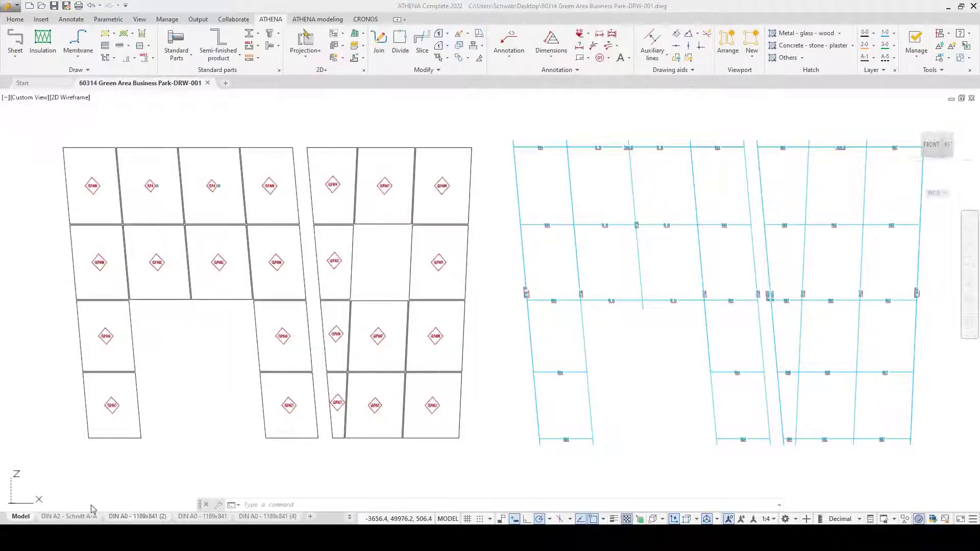
# Step: Align the UCS with the current front view of the two position models
pyautogui.click(21, 503)
pyautogui.rightClick(23, 503)
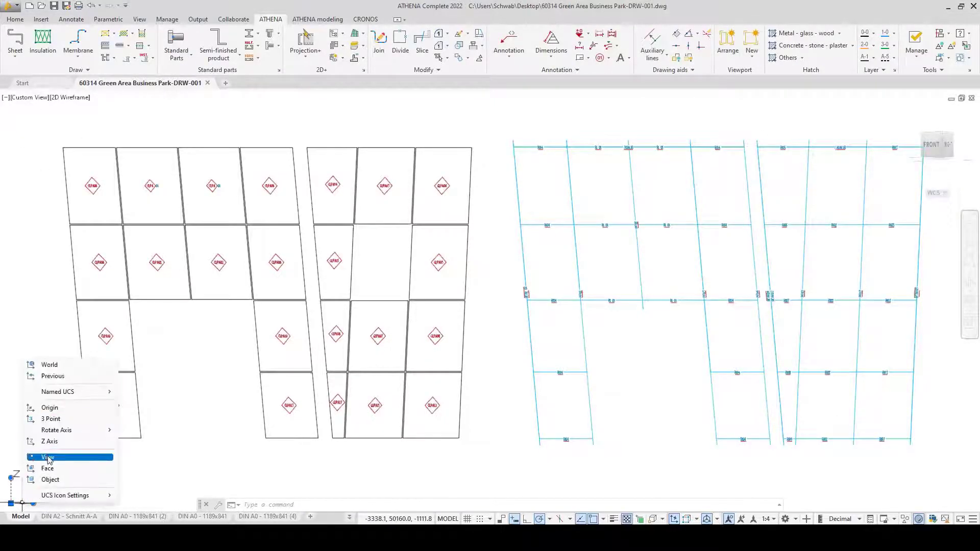
pyautogui.click(48, 458)
# Step: Arrange viewports of the infill and bar position models on layout DIN A0 - 1189x841 (4) at scale 1:16 with distance 5.0
pyautogui.click(728, 42)
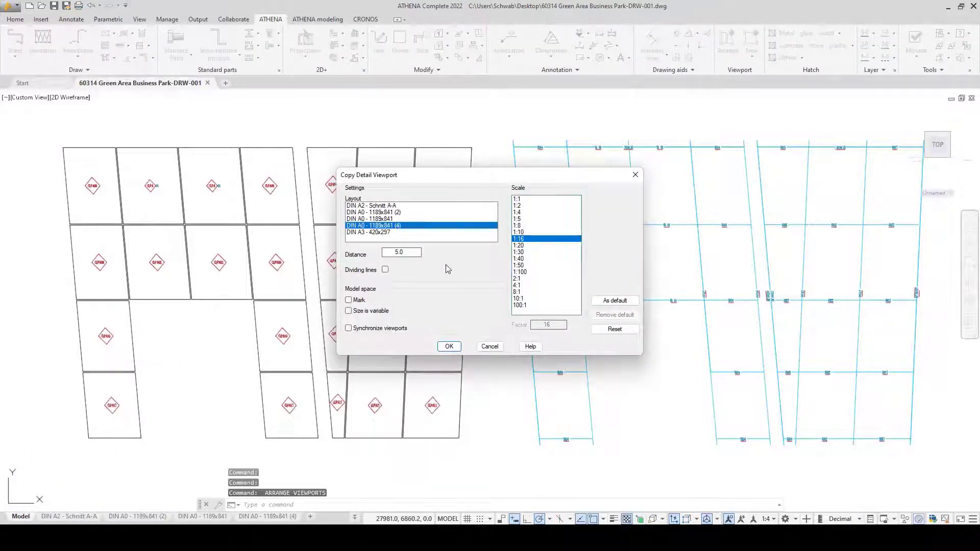
pyautogui.click(450, 347)
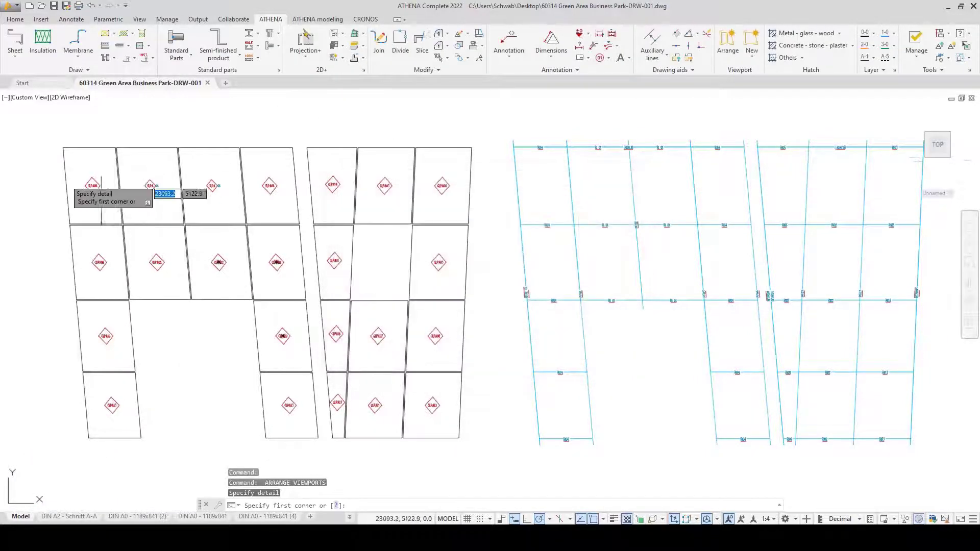
pyautogui.click(51, 140)
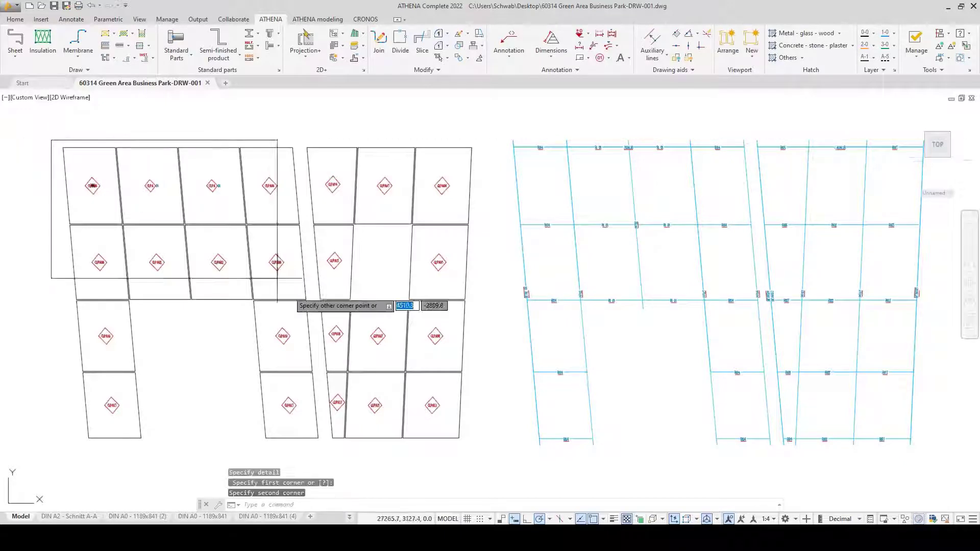
pyautogui.click(477, 446)
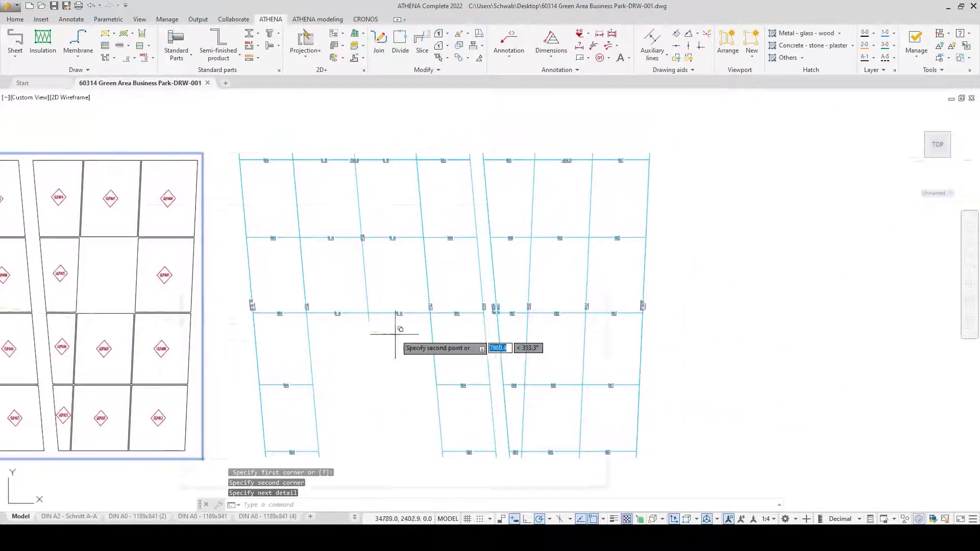
pyautogui.click(444, 299)
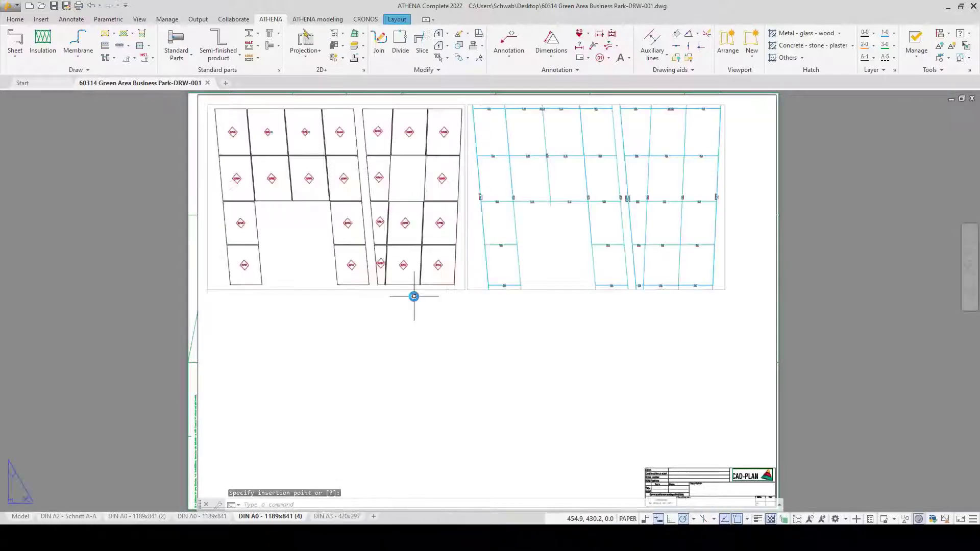
# Step: Examine the infill and bar position labels in both viewports of the A0 layout
pyautogui.scroll(5, 457, 176)
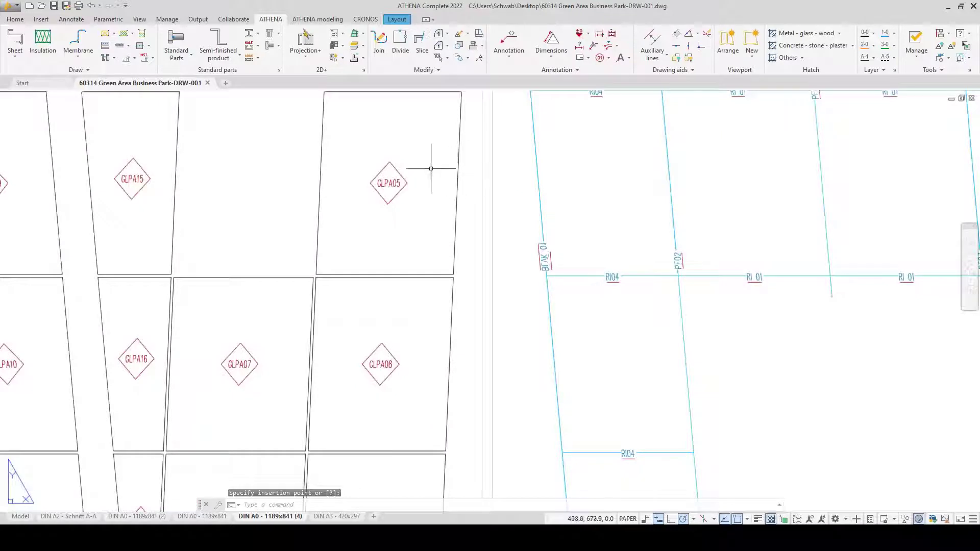
pyautogui.scroll(-2, 310, 210)
pyautogui.moveTo(571, 256); pyautogui.dragTo(274, 269, button='middle')
pyautogui.scroll(2, 668, 318)
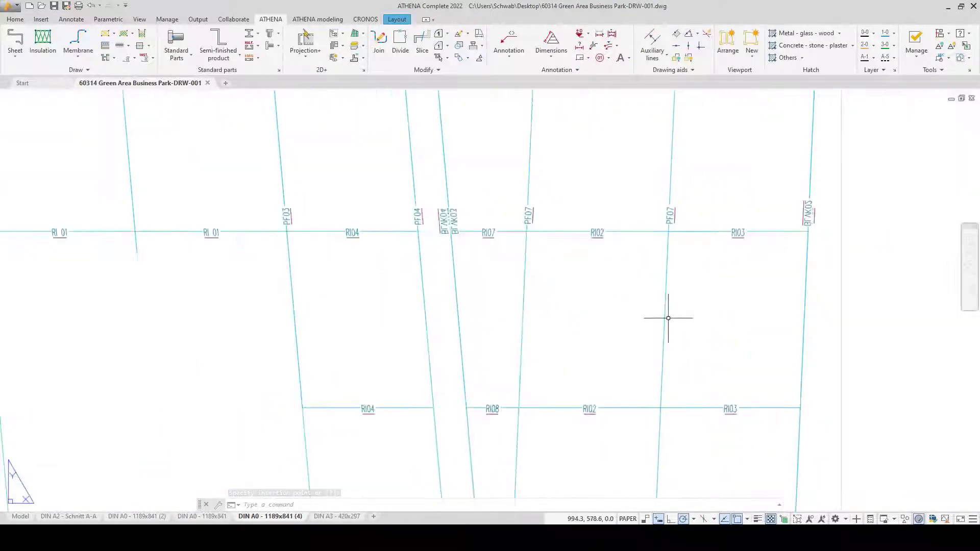
pyautogui.moveTo(580, 415); pyautogui.dragTo(708, 273, button='middle')
pyautogui.scroll(-2, 709, 273)
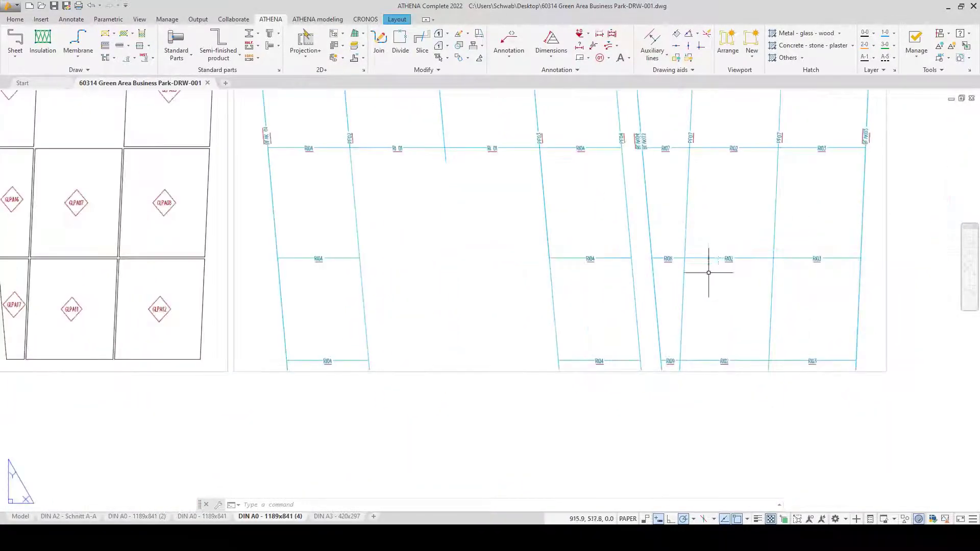
pyautogui.moveTo(263, 350); pyautogui.dragTo(601, 395, button='middle')
pyautogui.moveTo(263, 367); pyautogui.dragTo(477, 399, button='middle')
pyautogui.scroll(-2, 467, 406)
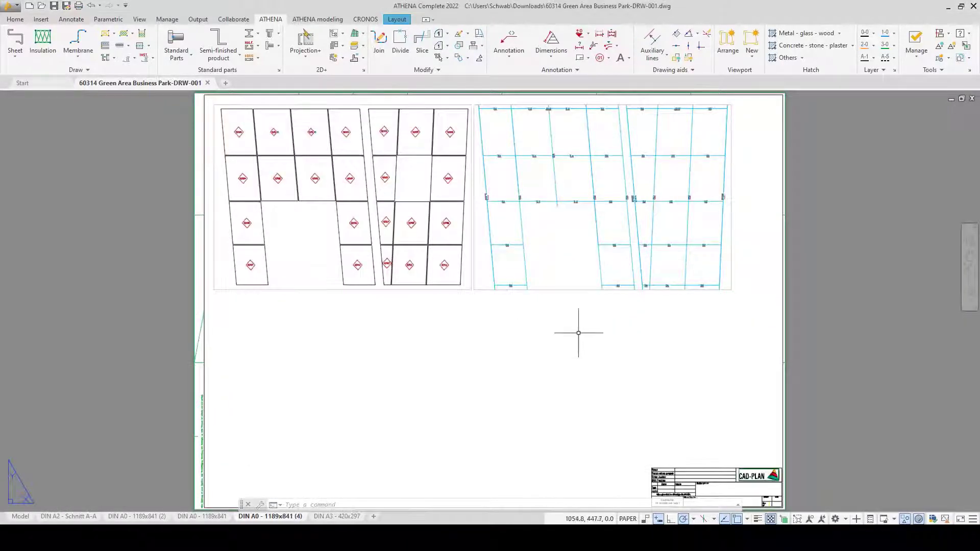
pyautogui.click(967, 47)
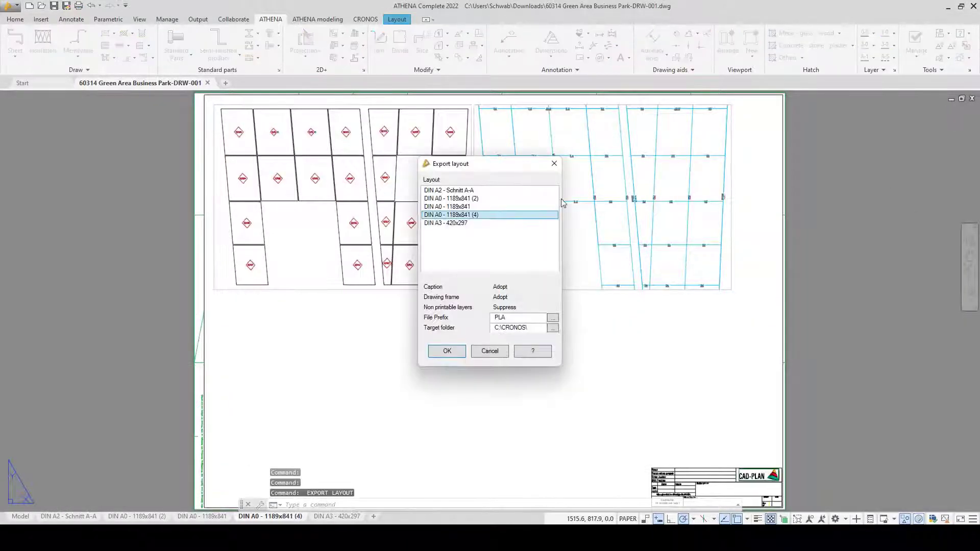
pyautogui.click(457, 190)
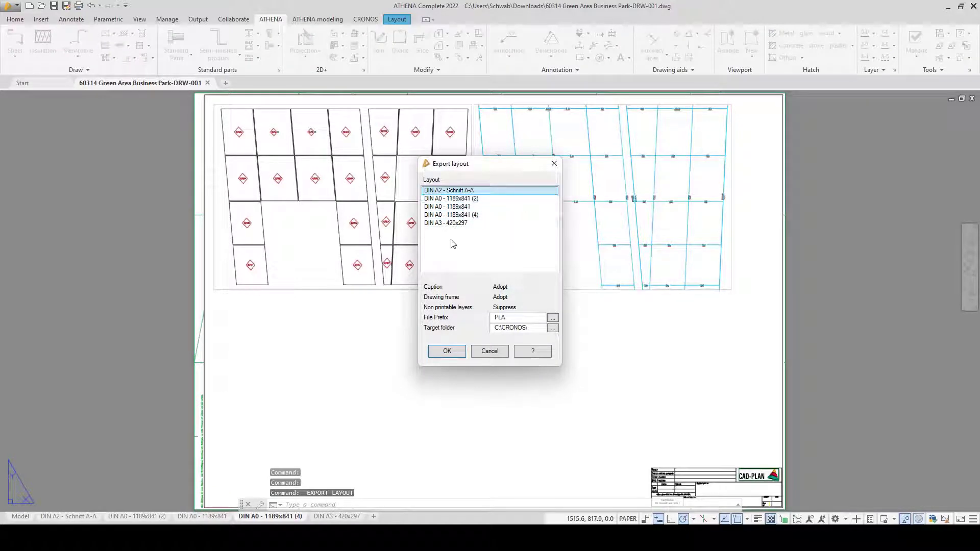
pyautogui.keyDown('shift'); pyautogui.click(446, 223); pyautogui.keyUp('shift')
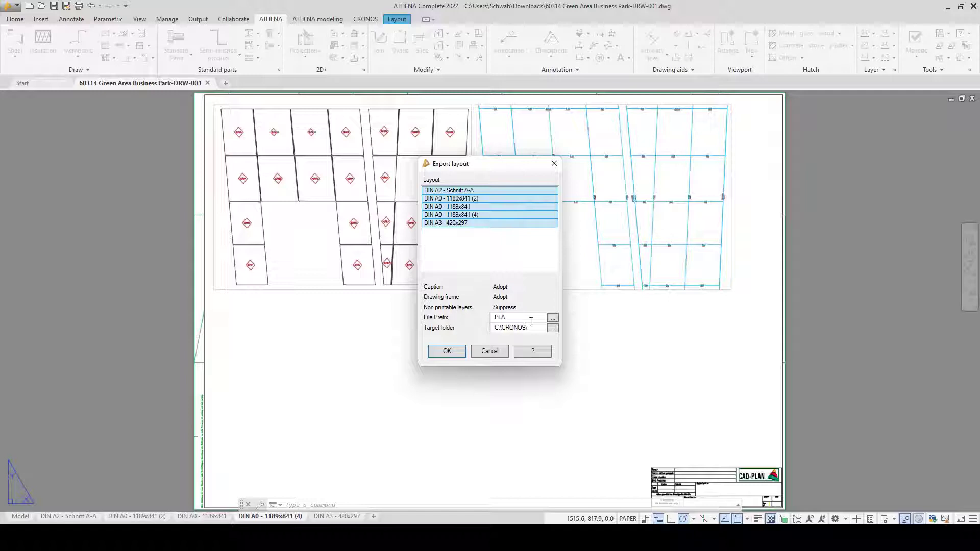
pyautogui.click(493, 351)
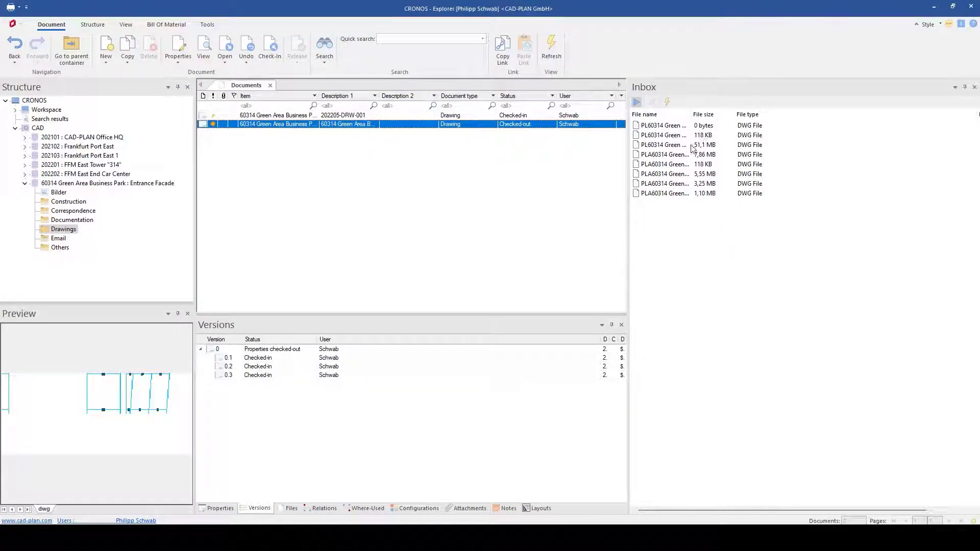
# Step: In CRONOS Explorer, batch-import the five PLA layout drawings from the inbox into the project's Drawings folder as one document and save it
pyautogui.moveTo(661, 155); pyautogui.dragTo(653, 199)
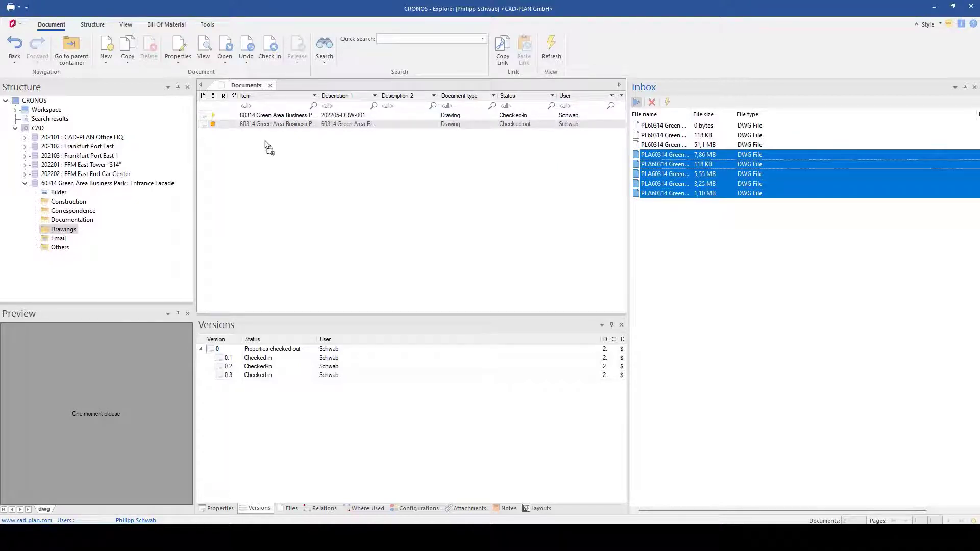
pyautogui.moveTo(266, 147); pyautogui.dragTo(266, 148)
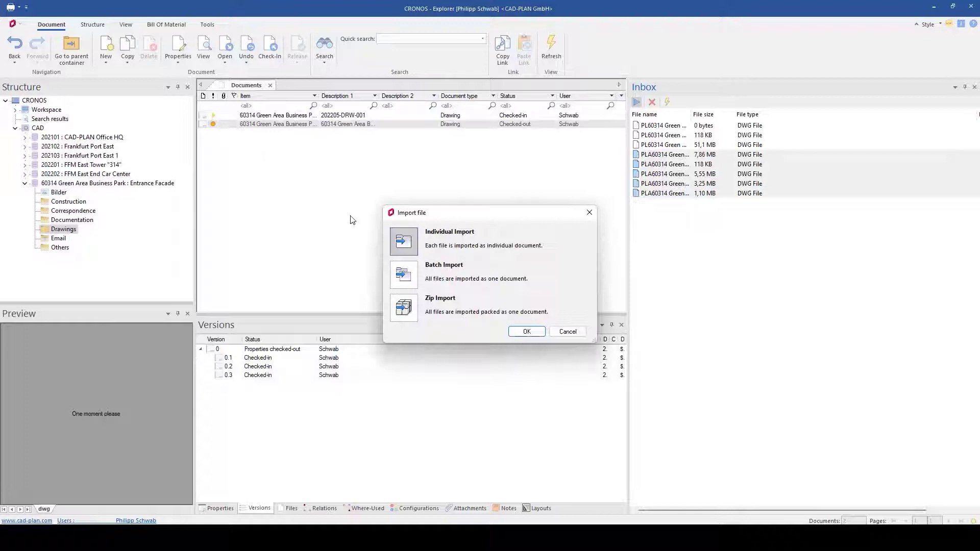
pyautogui.click(403, 275)
pyautogui.click(527, 331)
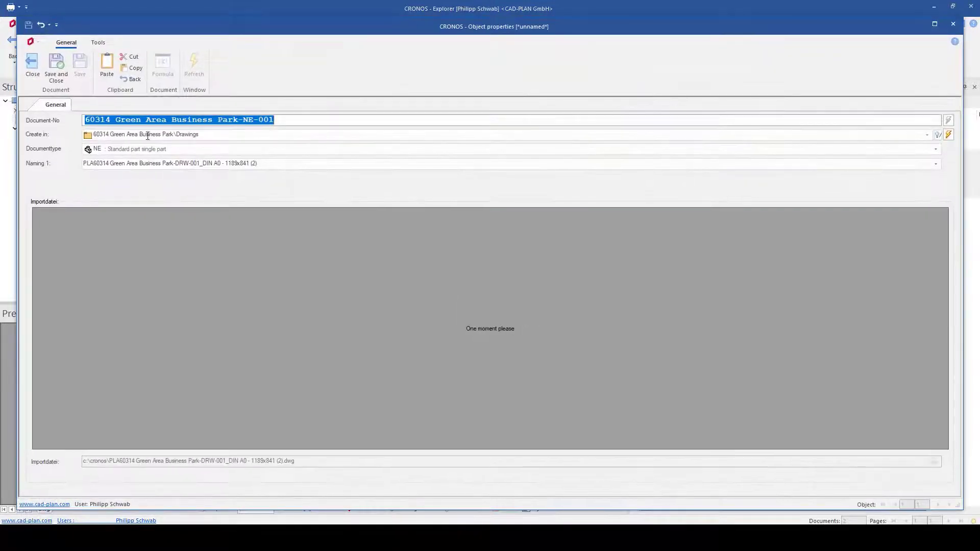
pyautogui.click(64, 82)
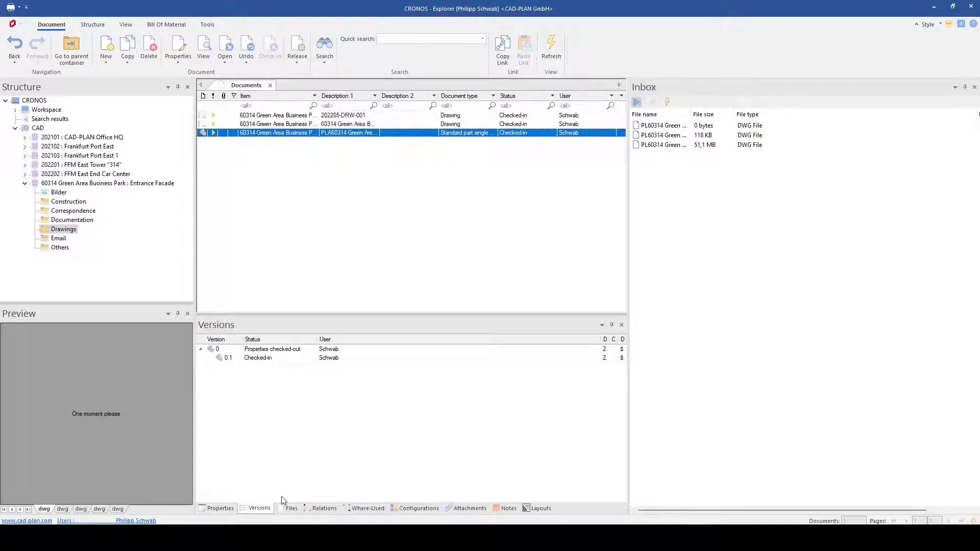
# Step: List the files of the newly imported document, widen the document area, and select the first DWG file
pyautogui.click(289, 508)
pyautogui.moveTo(630, 258); pyautogui.dragTo(676, 265)
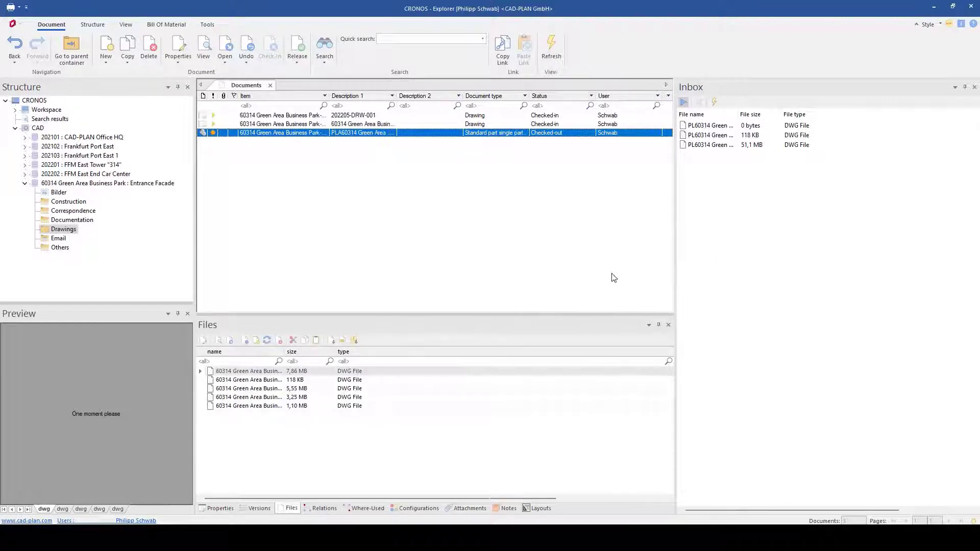
pyautogui.click(262, 373)
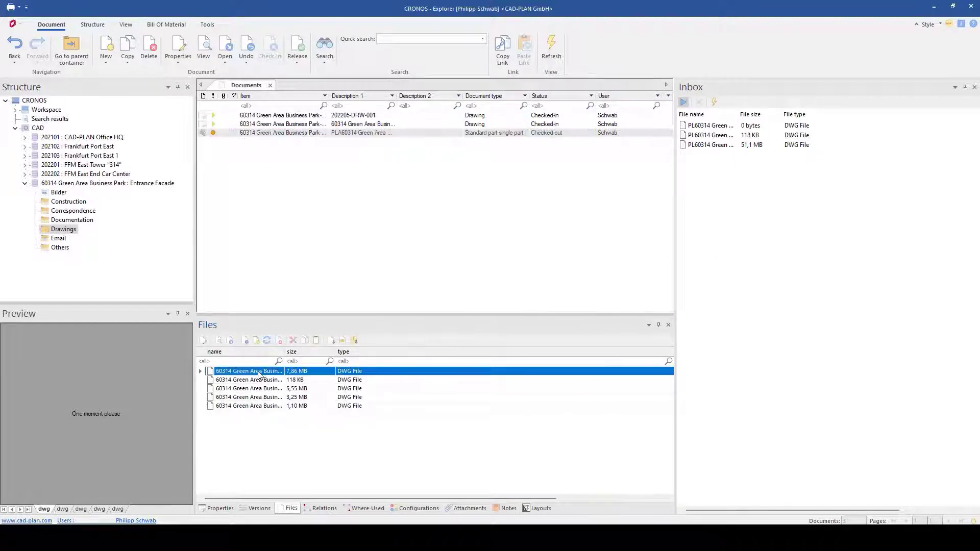
# Step: Open the imported document's first DWG file in ATHENA and bring its angled facade section into close view
pyautogui.rightClick(259, 376)
pyautogui.click(298, 180)
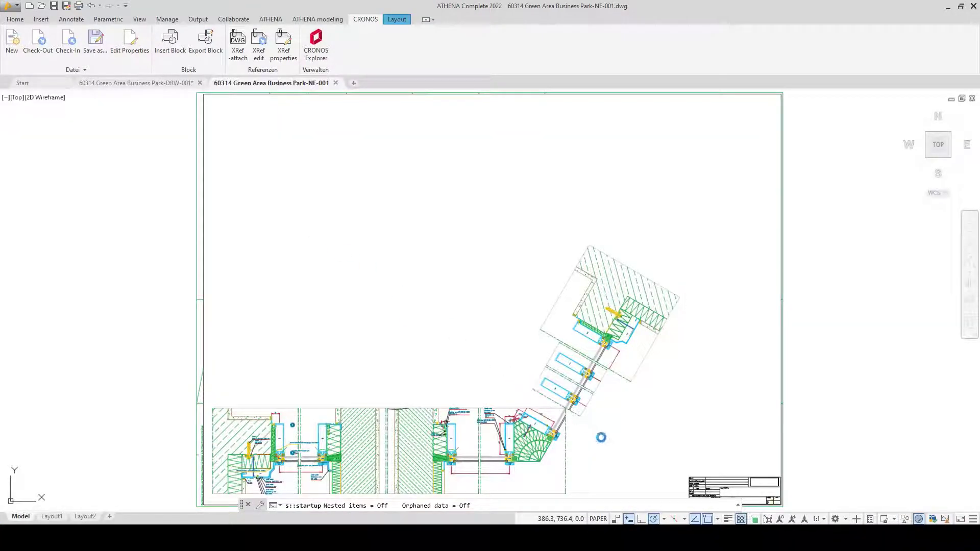
pyautogui.moveTo(607, 446); pyautogui.dragTo(598, 382, button='middle')
pyautogui.scroll(4, 598, 381)
pyautogui.moveTo(593, 292); pyautogui.dragTo(544, 416, button='middle')
# Step: Select the section blocks one after another to examine the exported drawing's structure, clear the selection, and show the whole sheet
pyautogui.click(542, 203)
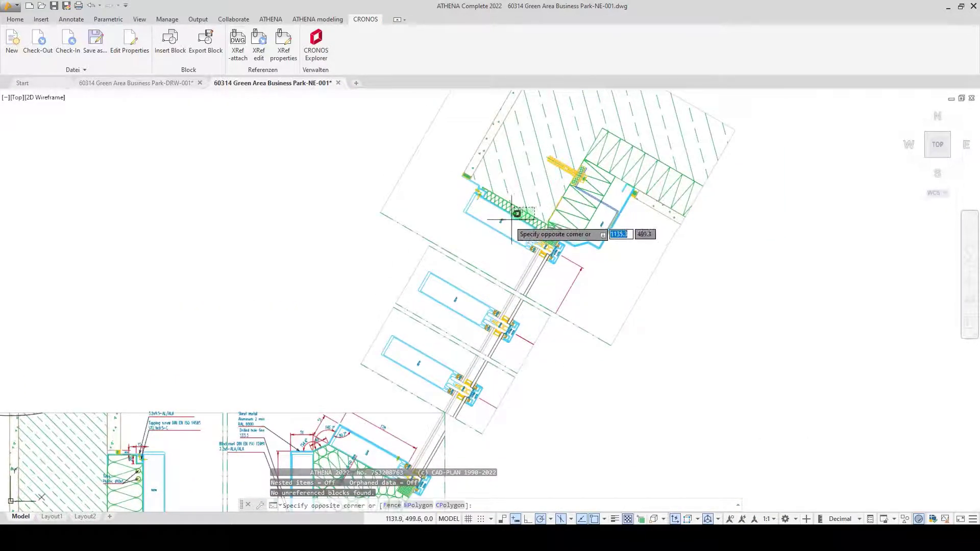
pyautogui.click(508, 233)
pyautogui.moveTo(406, 317); pyautogui.dragTo(532, 211, button='middle')
pyautogui.click(351, 348)
pyautogui.moveTo(343, 352); pyautogui.dragTo(478, 331, button='middle')
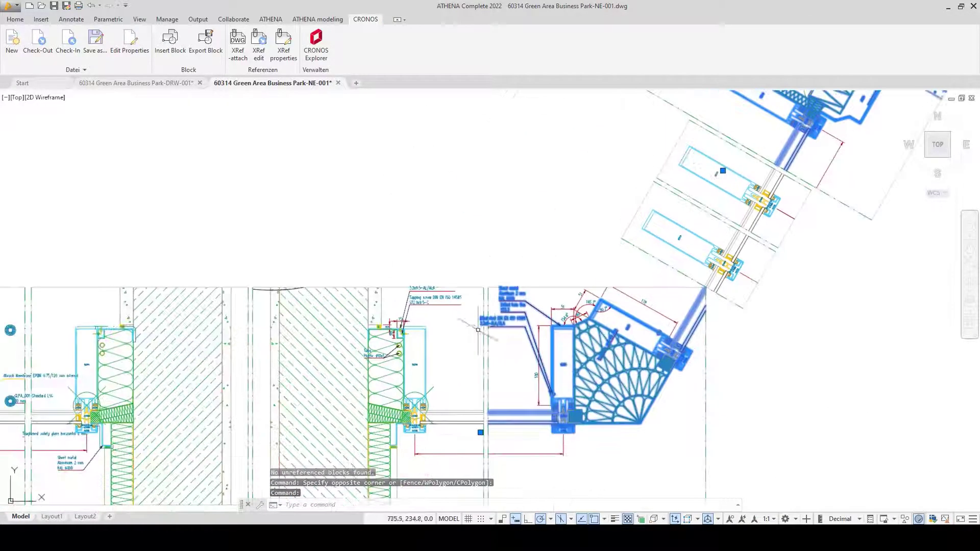
pyautogui.moveTo(293, 329)
pyautogui.mouseDown(button='middle')
pyautogui.moveTo(346, 258)
pyautogui.moveTo(581, 196)
pyautogui.mouseUp(button='middle')
pyautogui.click(106, 274)
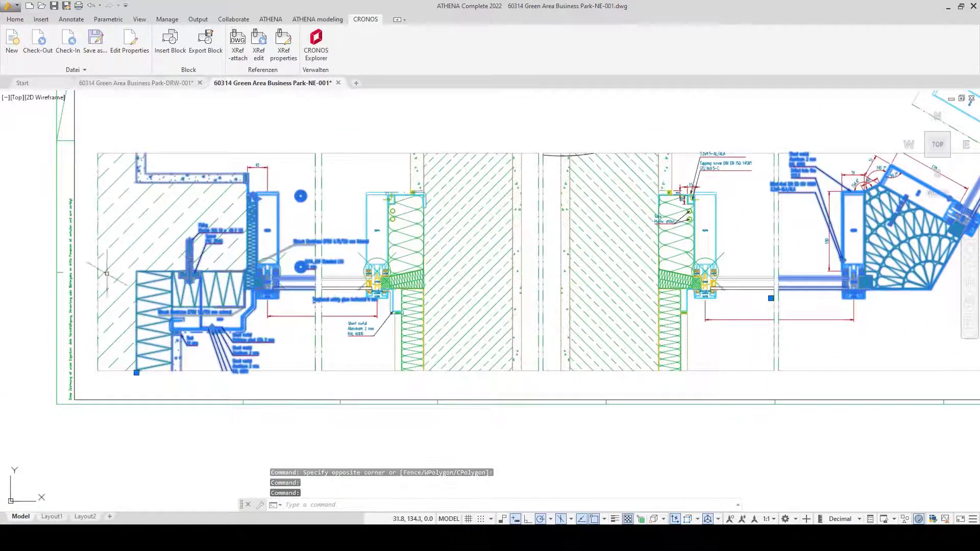
pyautogui.press('Escape')
pyautogui.click(439, 281)
pyautogui.press('Escape')
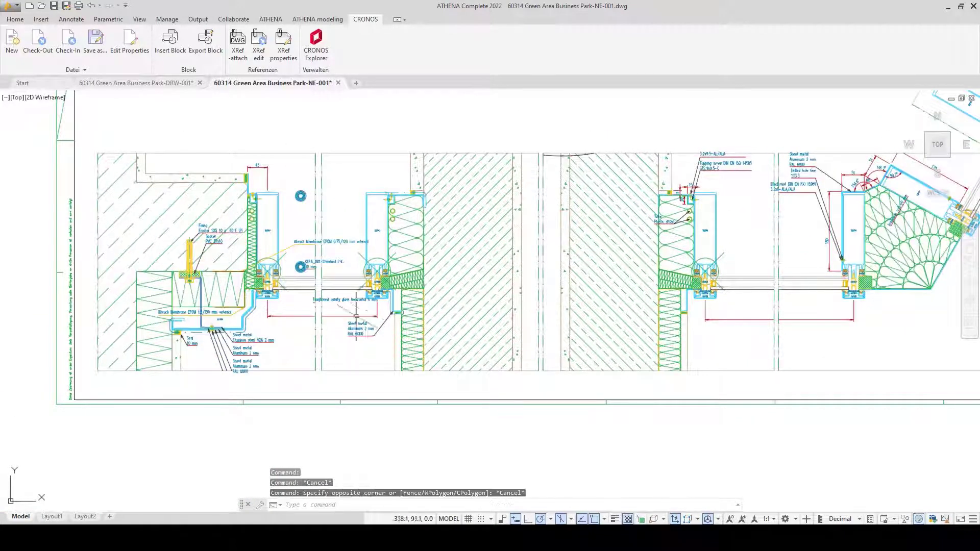
pyautogui.middleClick(358, 316)
pyautogui.middleClick(357, 317)
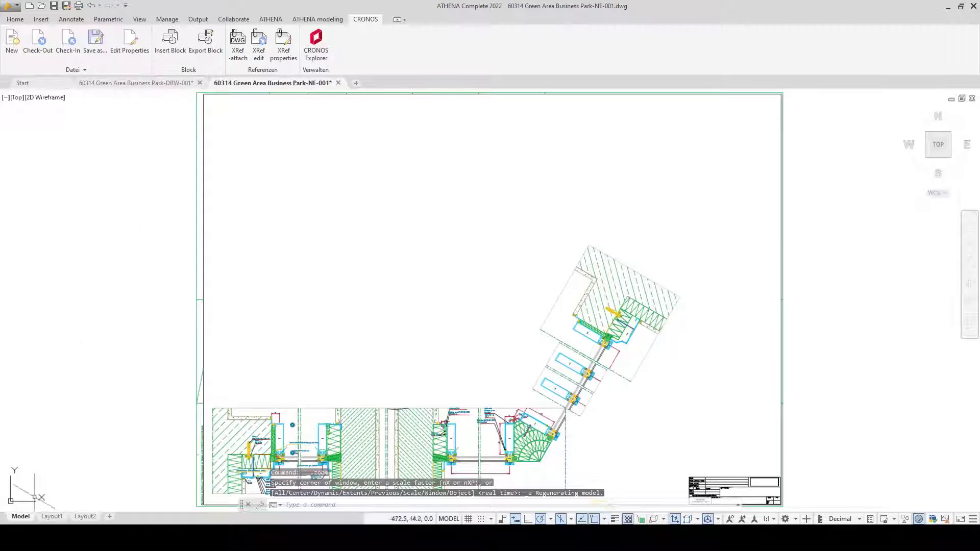
# Step: Close 60314 Green Area Business Park-NE-001.dwg and switch the DRW-001 drawing to model space
pyautogui.click(338, 83)
pyautogui.click(517, 301)
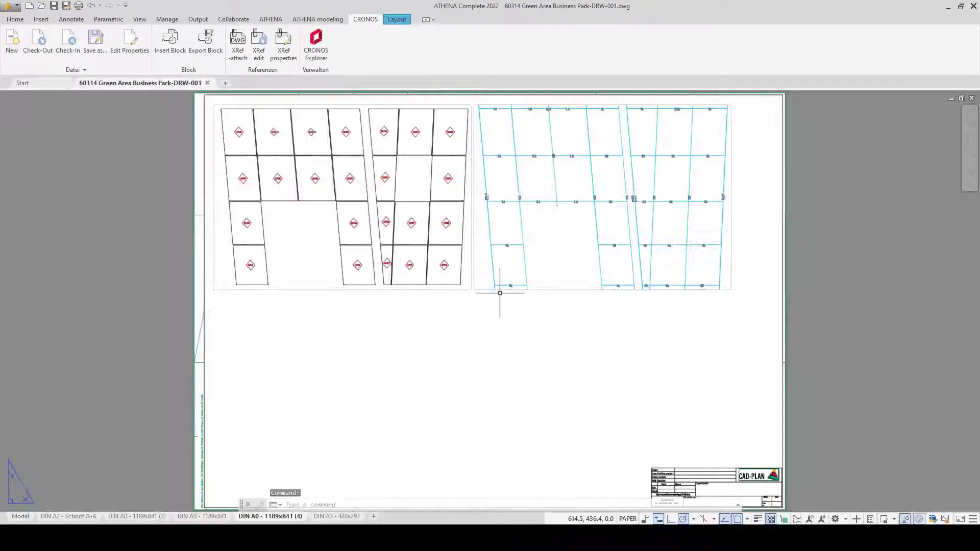
pyautogui.click(21, 517)
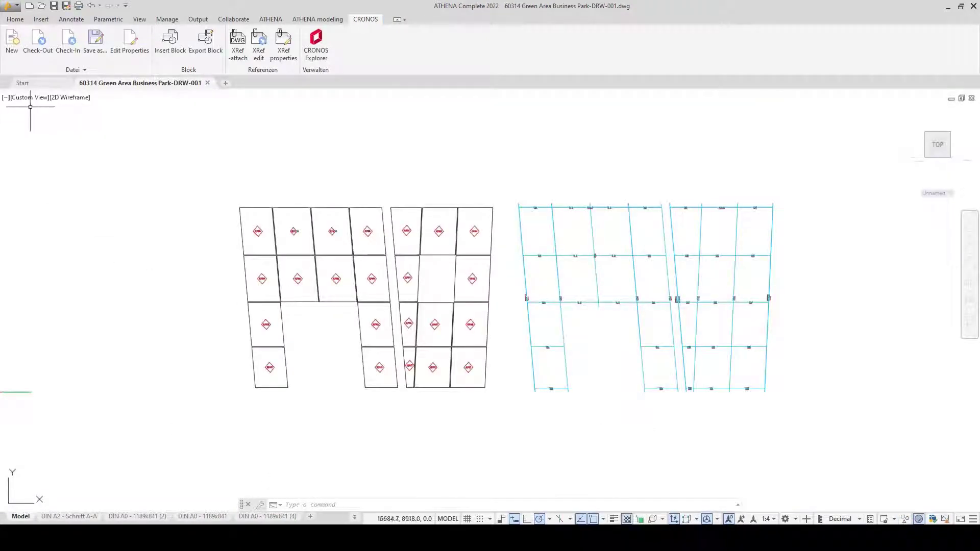
# Step: Set the model's visual style to Shaded and view the entrance facade between the buildings in 3D
pyautogui.click(70, 97)
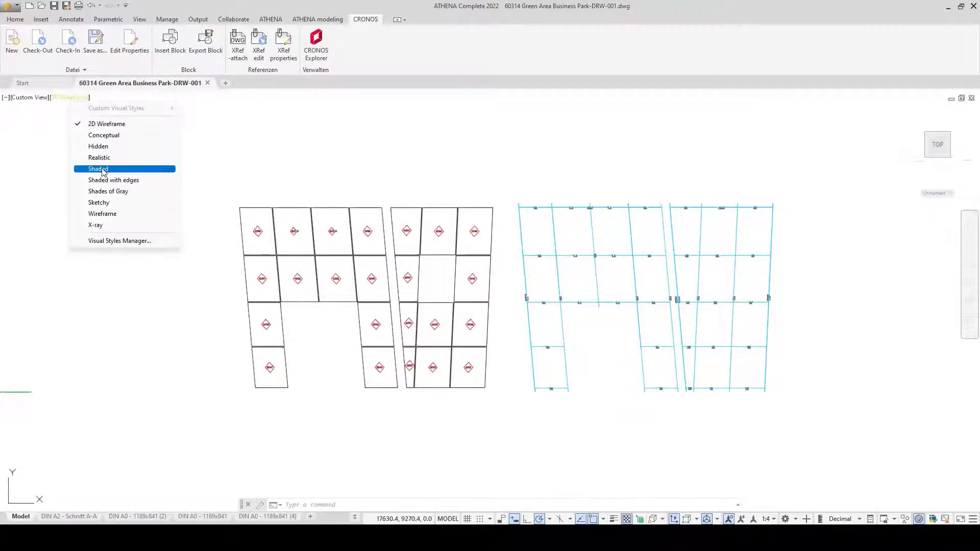
pyautogui.click(100, 170)
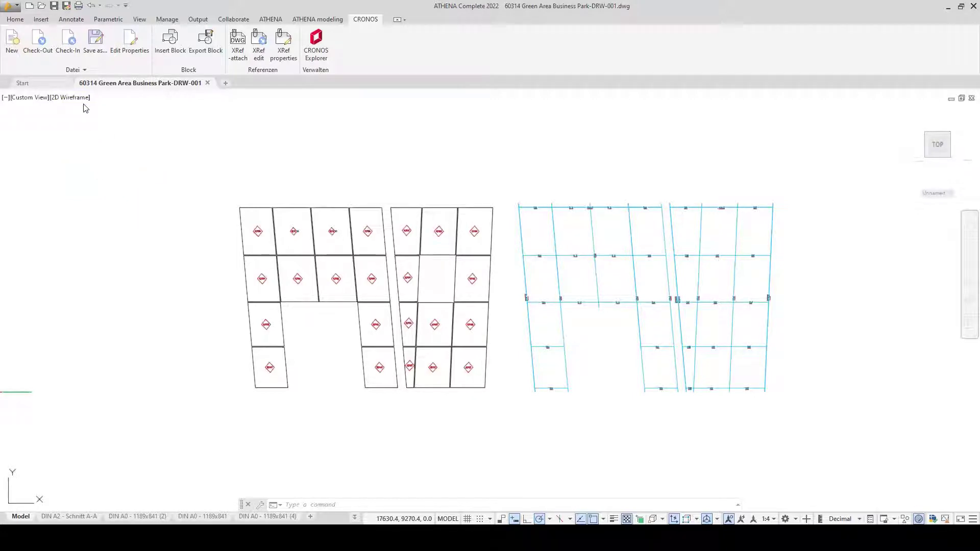
pyautogui.moveTo(156, 223); pyautogui.dragTo(614, 263, button='middle')
pyautogui.scroll(-2, 614, 263)
pyautogui.moveTo(206, 267)
pyautogui.mouseDown(button='middle')
pyautogui.moveTo(317, 287)
pyautogui.moveTo(319, 268)
pyautogui.moveTo(247, 278)
pyautogui.mouseUp(button='middle')
pyautogui.scroll(3, 300, 316)
pyautogui.moveTo(300, 317)
pyautogui.keyDown('shift'); pyautogui.mouseDown(button='middle')
pyautogui.moveTo(292, 319)
pyautogui.moveTo(331, 326)
pyautogui.moveTo(291, 341)
pyautogui.moveTo(382, 322)
pyautogui.mouseUp(button='middle'); pyautogui.keyUp('shift')
pyautogui.scroll(3, 368, 327)
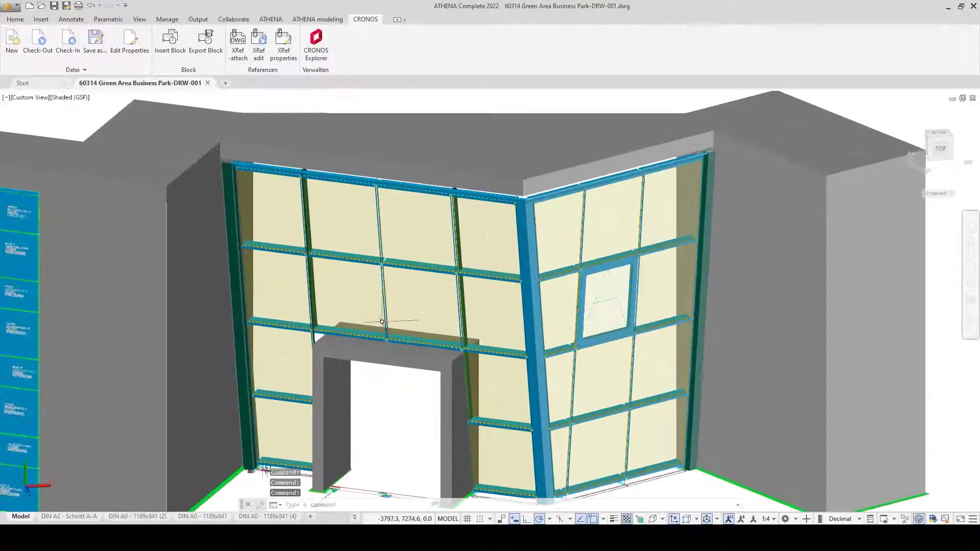
pyautogui.click(314, 20)
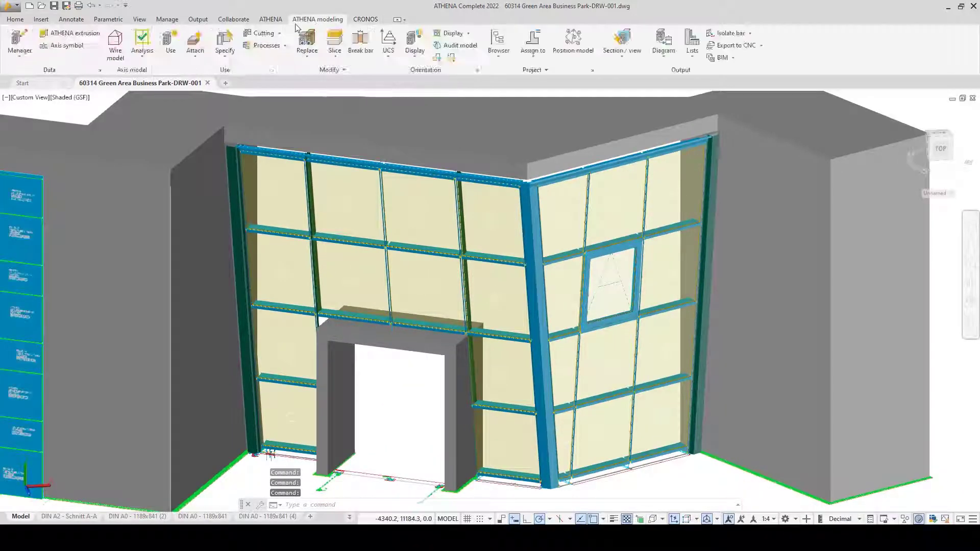
pyautogui.click(273, 20)
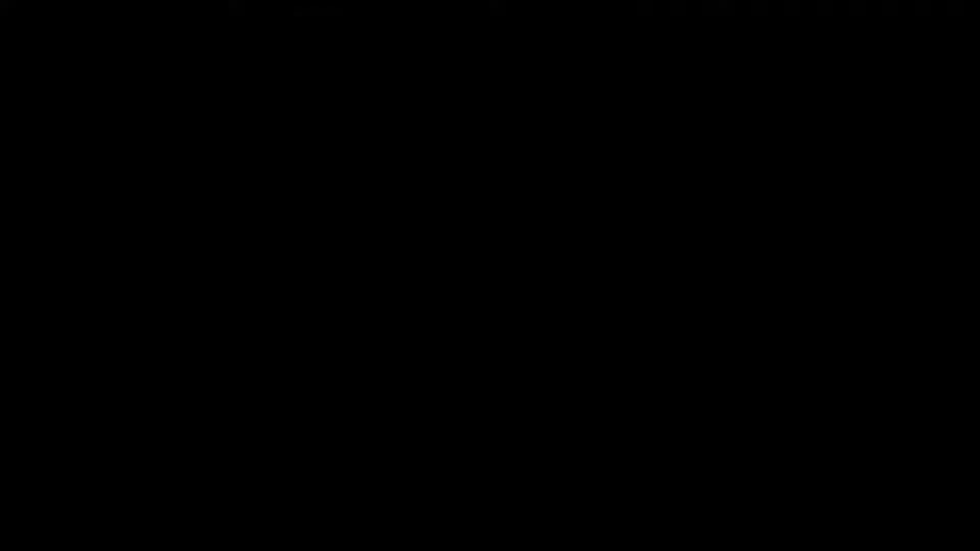